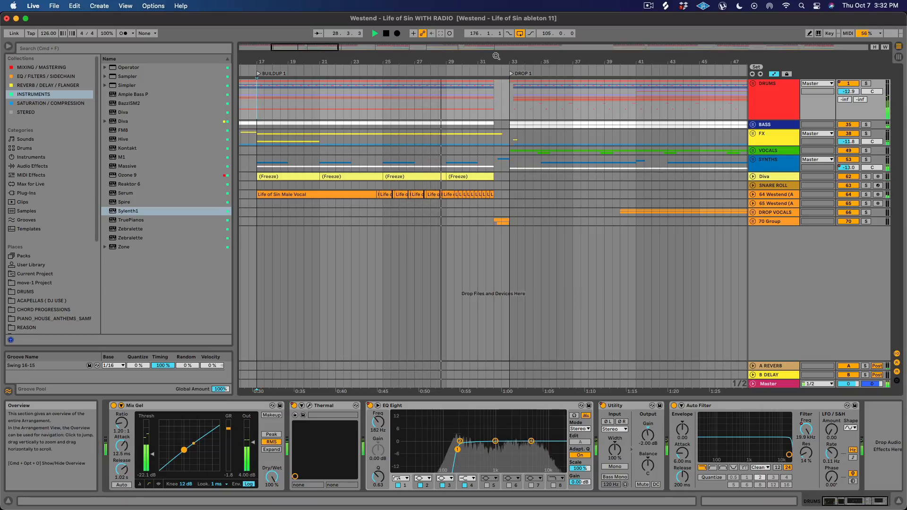
Listen through the arrangement from Buildup 1 across Drop 1 and stop playback at the start of Buildup 2.
left_click_drag(497, 61, 373, 55)
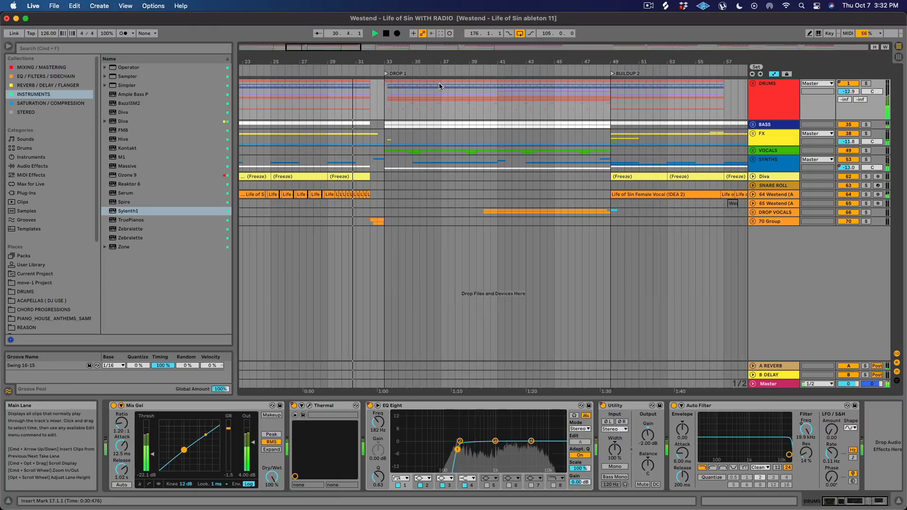
left_click_drag(385, 65, 385, 60)
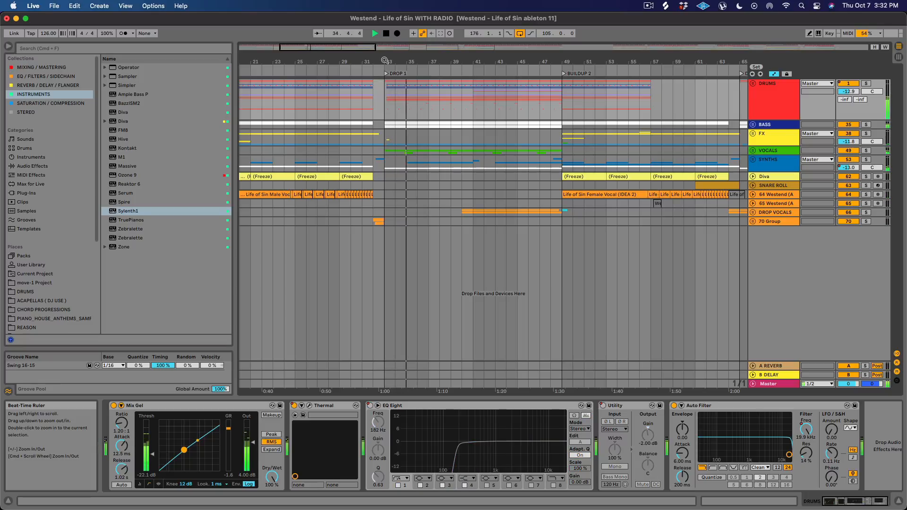
left_click_drag(507, 60, 444, 50)
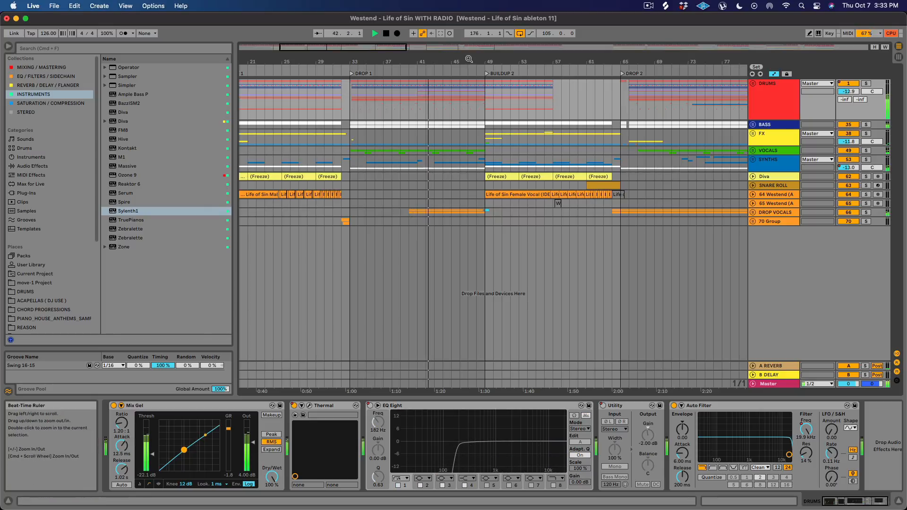
left_click_drag(469, 60, 389, 60)
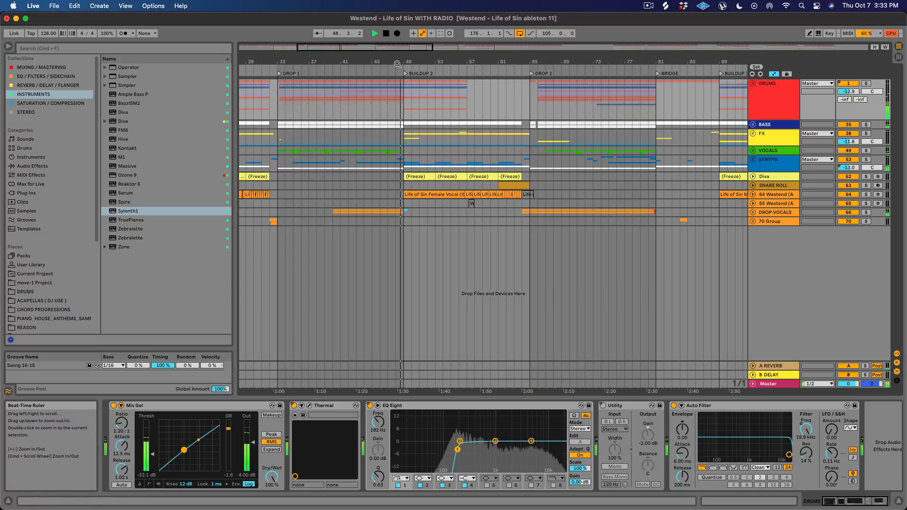
key("space")
Set the playback start to the beginning of Drop 1 at bar 33 and solo the DRUMS group.
left_click_drag(396, 64, 483, 56)
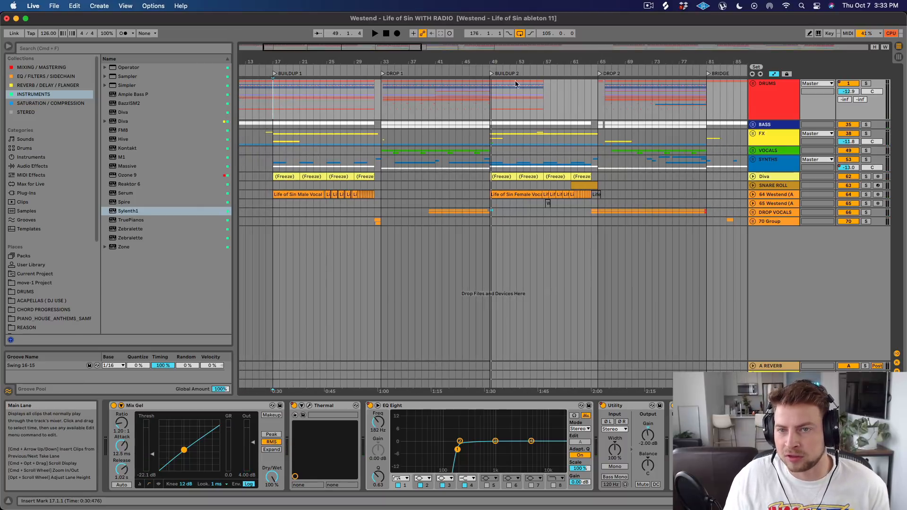
left_click_drag(489, 61, 489, 58)
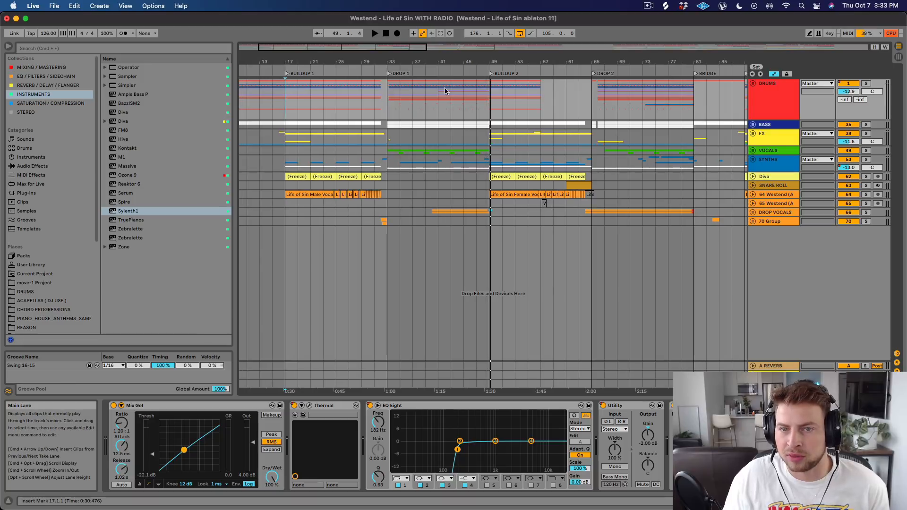
left_click(390, 100)
left_click_drag(393, 56, 393, 66)
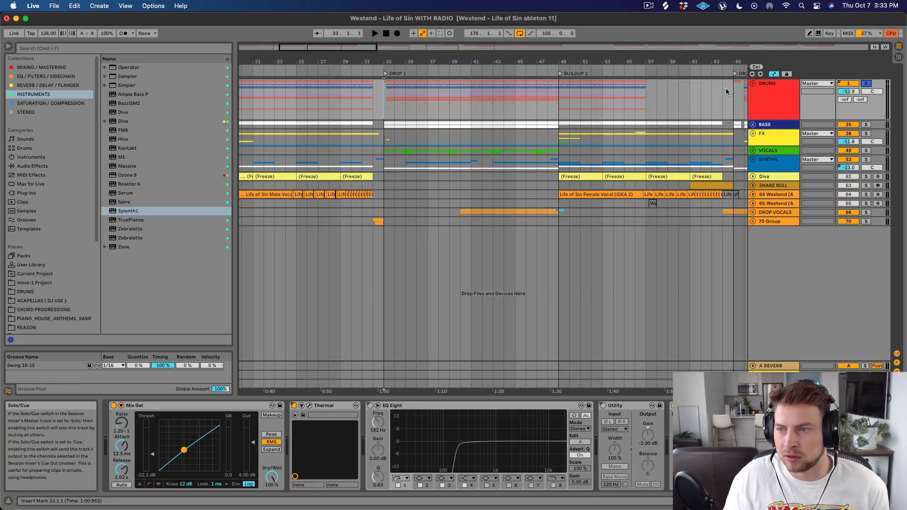
Expand the DRUMS group and collapse its 6 Group and PERCUSSION subgroups.
left_click(752, 84)
left_click(755, 183)
left_click(755, 183)
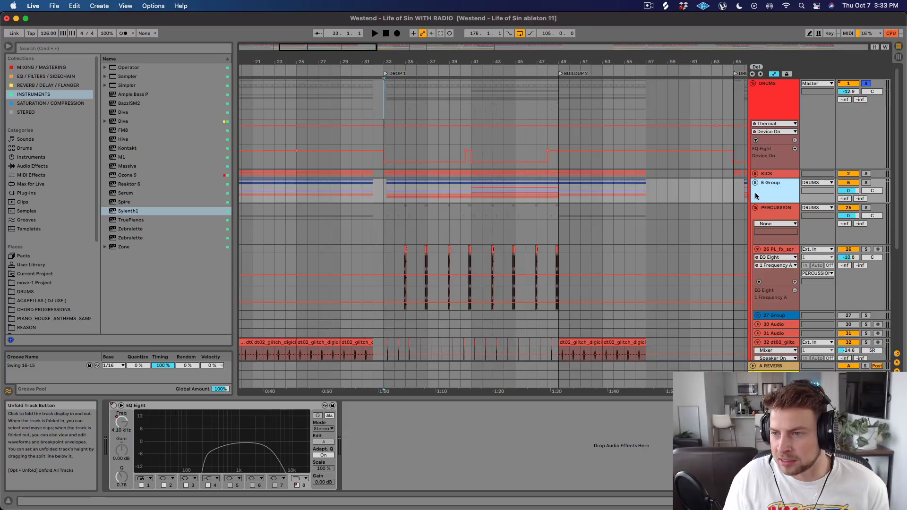
left_click(755, 208)
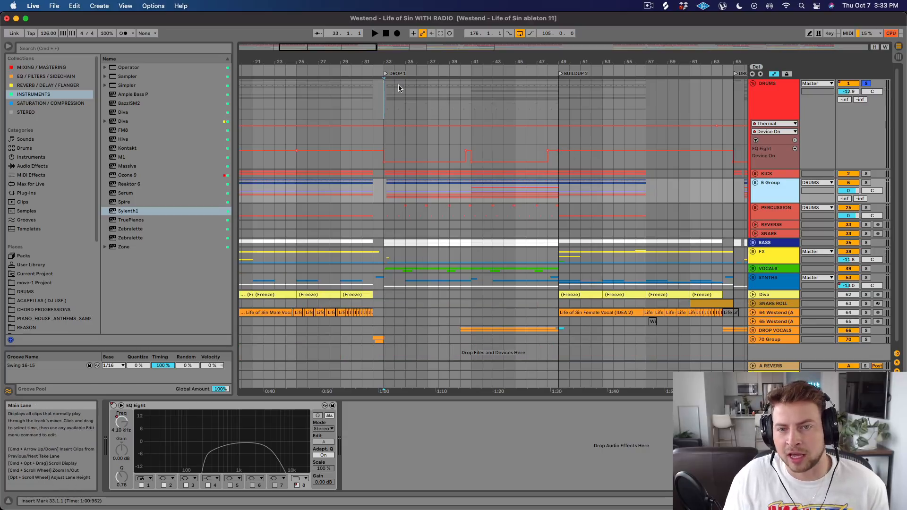
Solo the KICK group, audition it from Drop 1 and expand it to show its kick layers.
left_click_drag(409, 58, 397, 89)
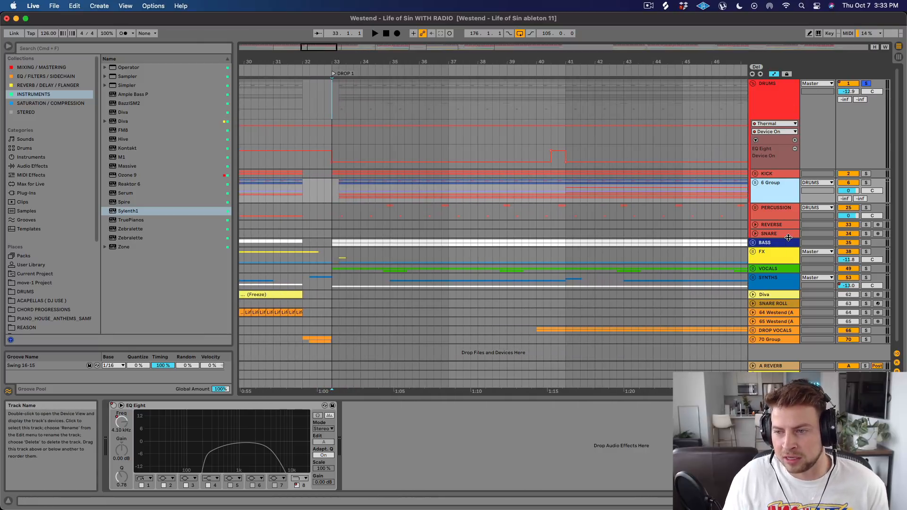
left_click(866, 174)
key("space")
left_click(755, 174)
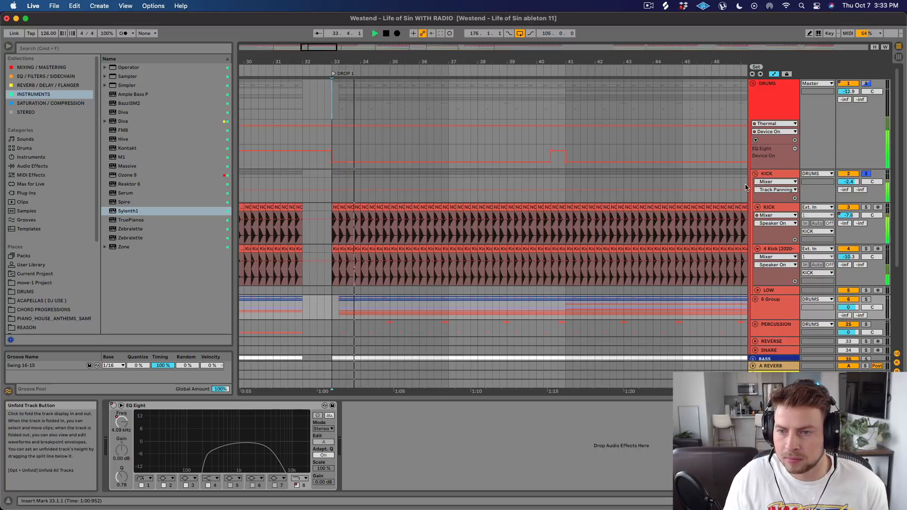
scroll(727, 196, "down", 3)
key("space")
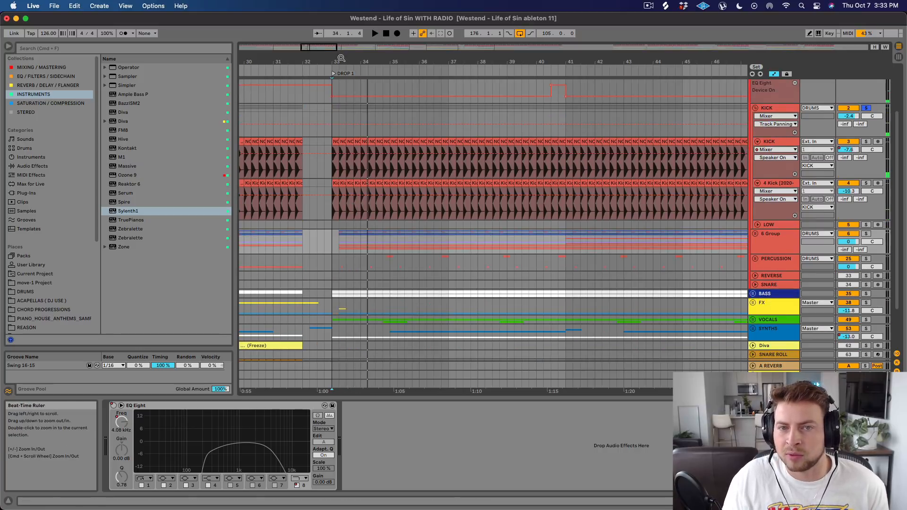
Select the first NOIZU kick clip in Drop 1, solo its KICK track and audition that layer alone.
left_click_drag(340, 62, 340, 179)
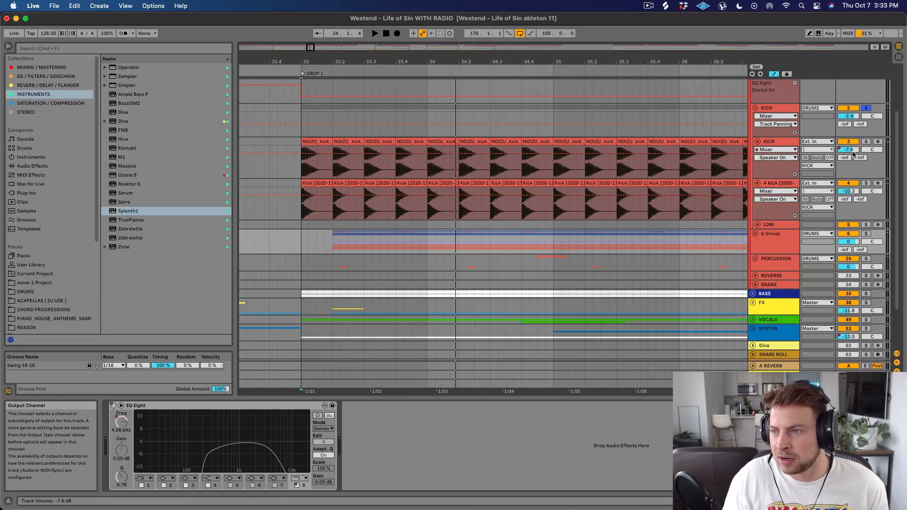
left_click(869, 143)
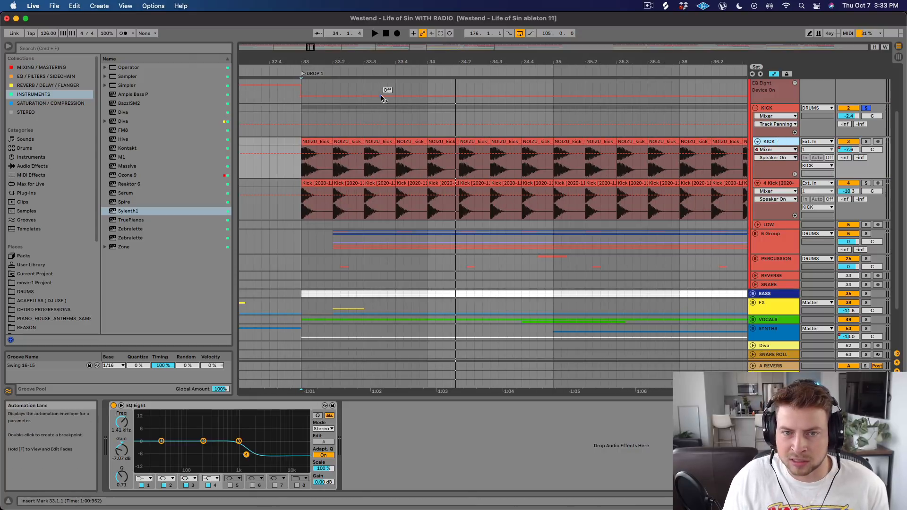
left_click_drag(315, 61, 320, 110)
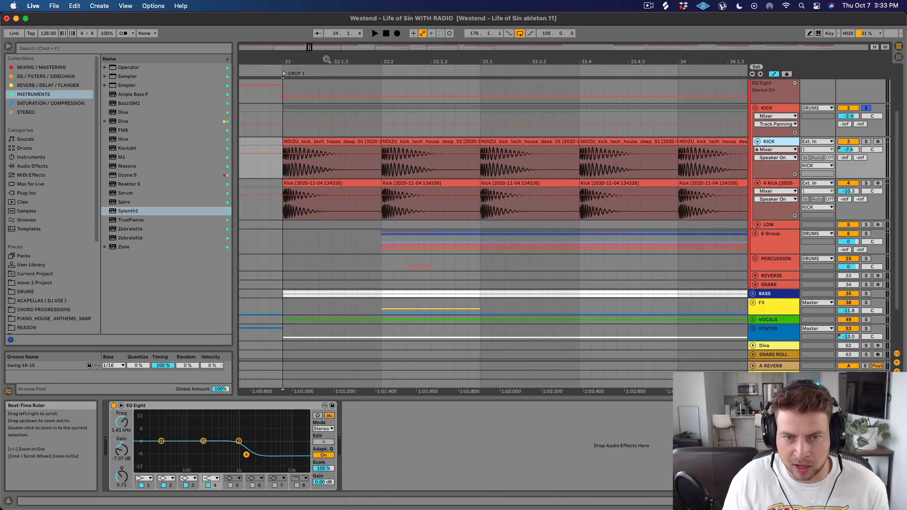
left_click(344, 144)
left_click(865, 142)
key("space")
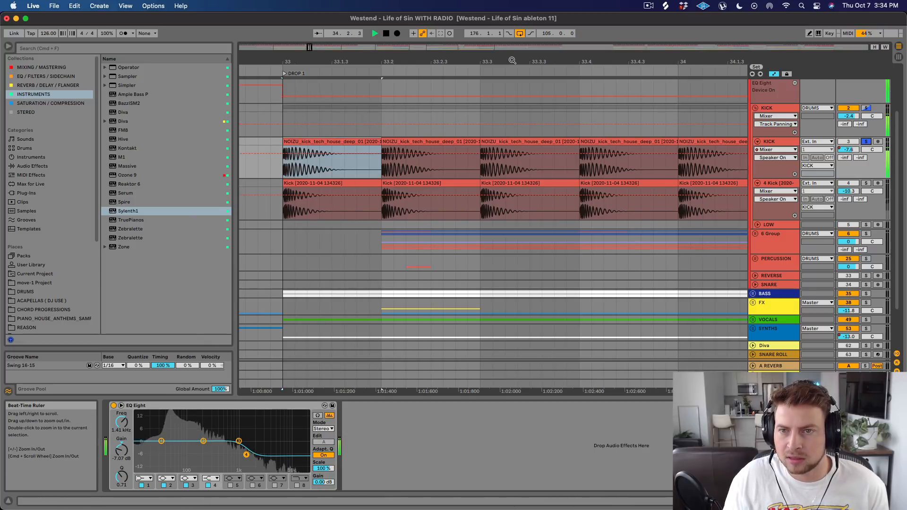
key("space")
Audition the soloed NOIZU kick layer from Drop 1, comparing its EQ Eight switched off and back on.
left_click_drag(512, 61, 450, 62)
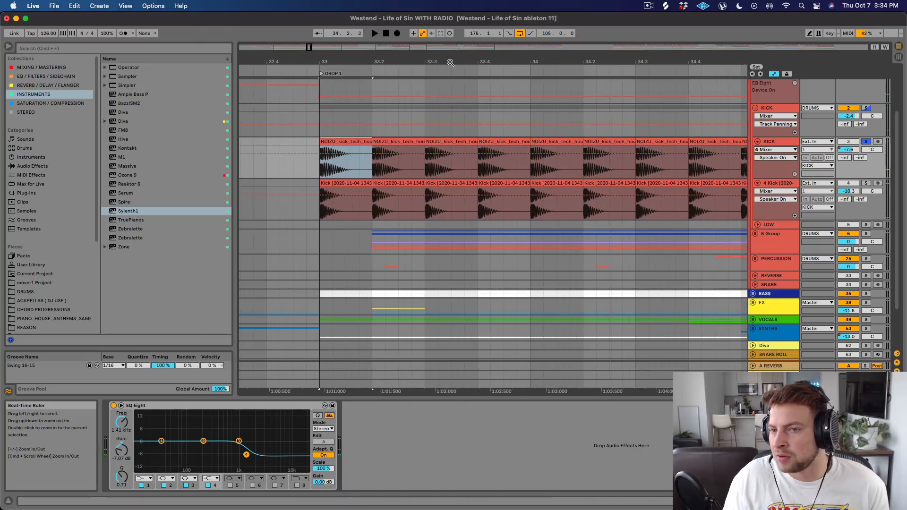
left_click_drag(604, 60, 523, 61)
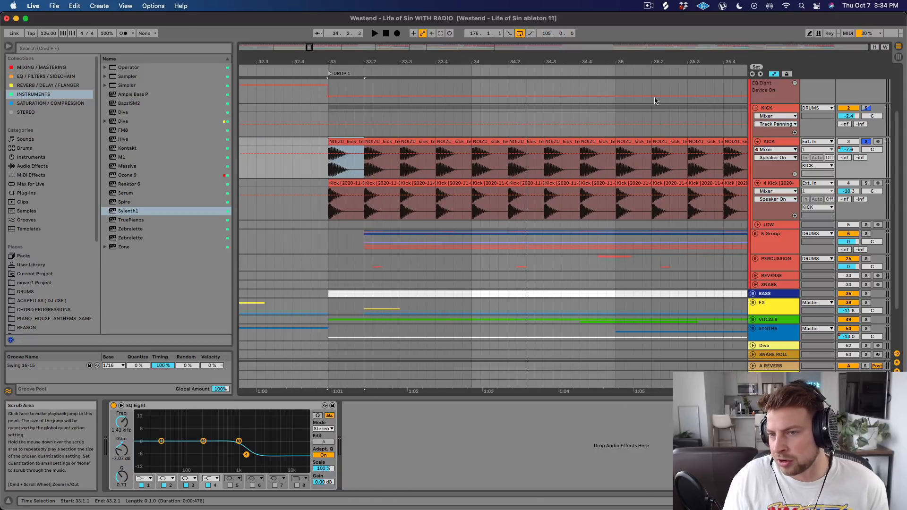
key("space")
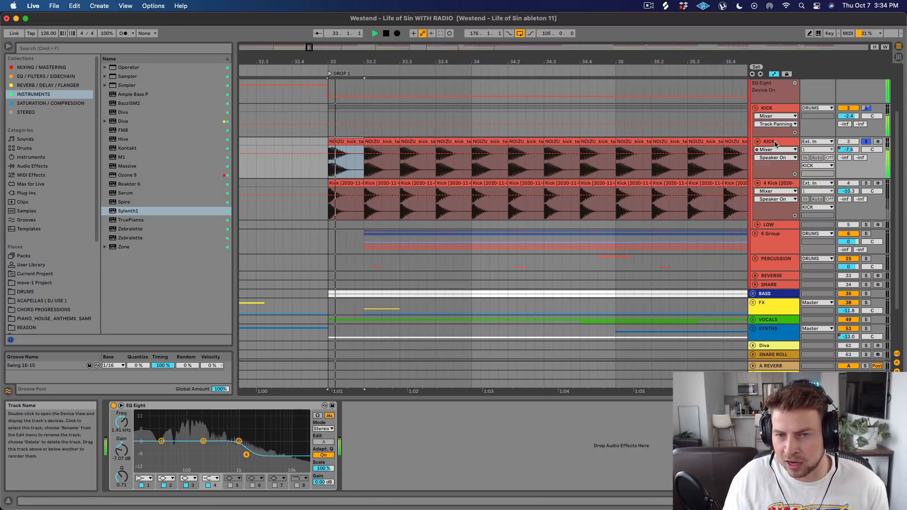
left_click(774, 142)
left_click(775, 143)
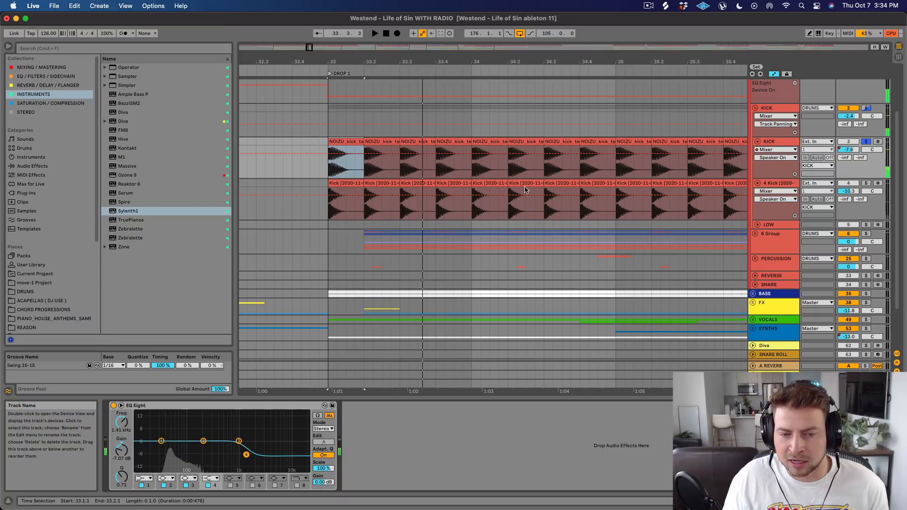
left_click(114, 406)
key("space")
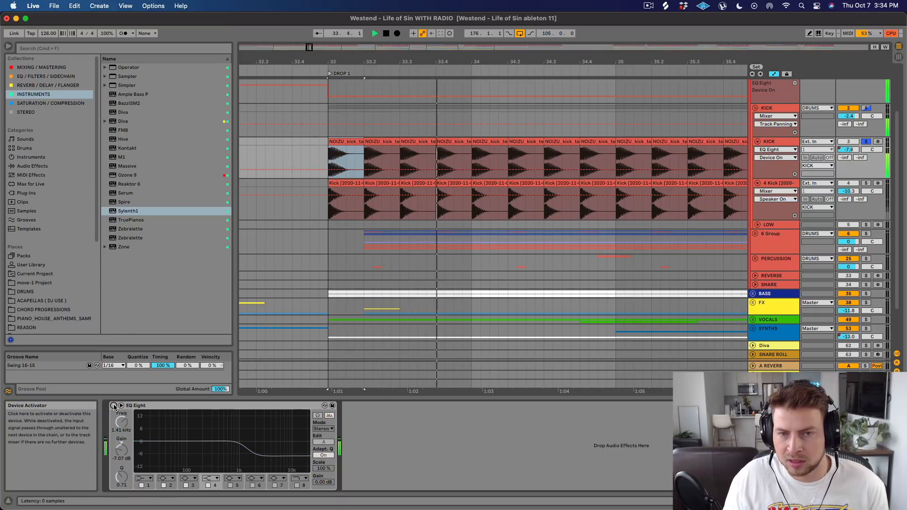
left_click(114, 405)
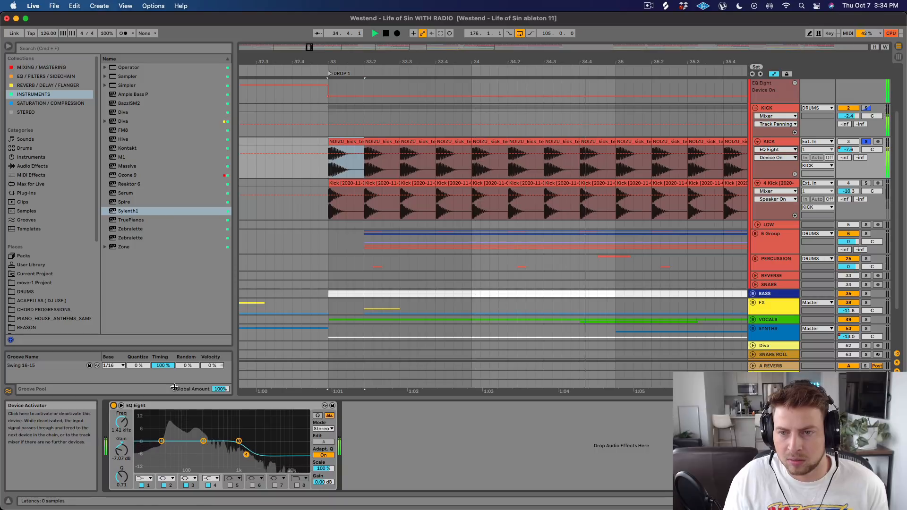
key("space")
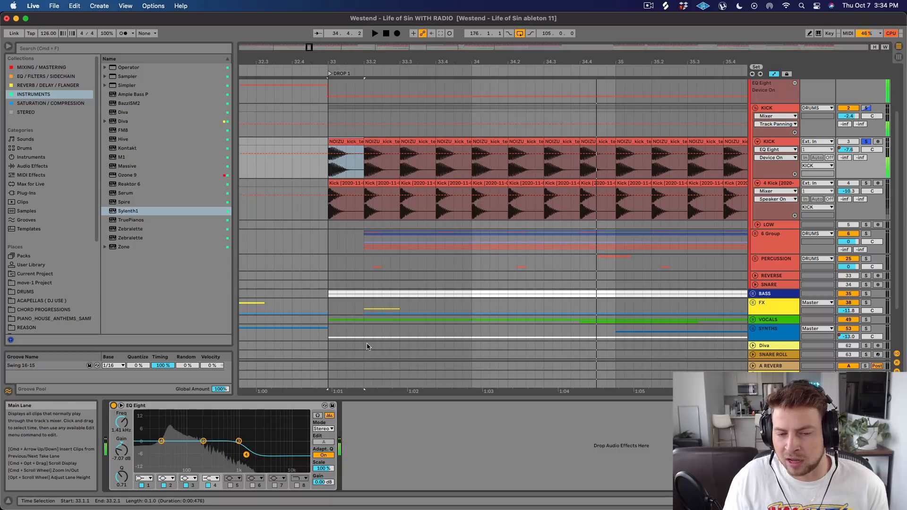
Solo the 4 Kick track, show its devices, audition it from Drop 1 and inspect the first kick's waveform up close.
left_click(867, 184)
left_click(774, 183)
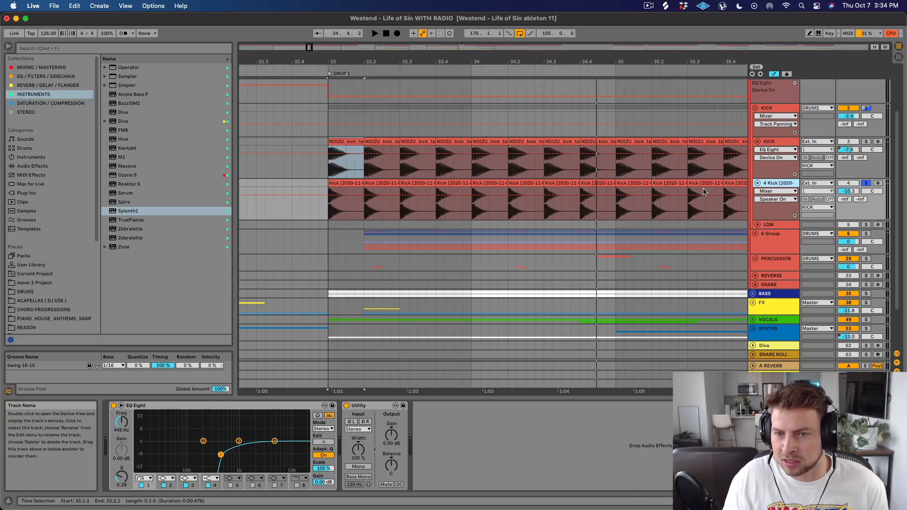
key("space")
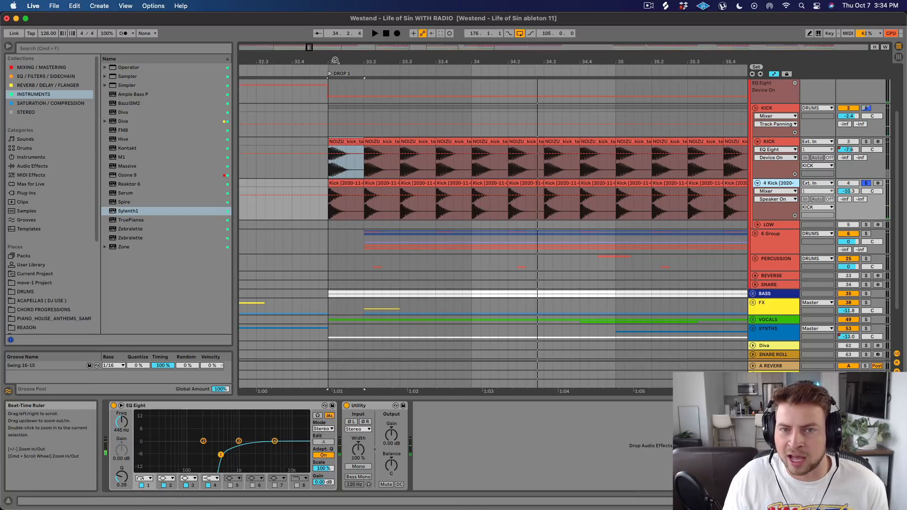
left_click_drag(335, 60, 338, 61)
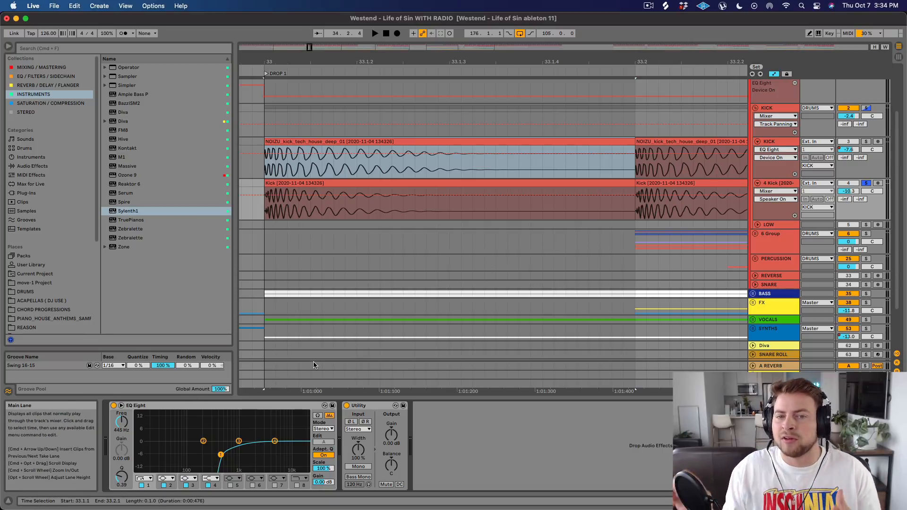
Solo the whole KICK group and play both layers, muting and reactivating the 4 Kick track to compare the sound.
scroll(867, 165, "up", 3)
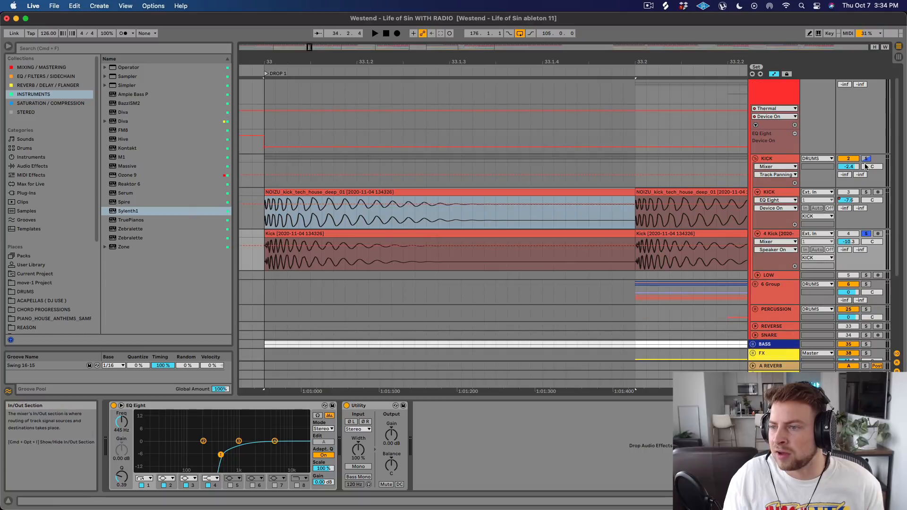
left_click(866, 158)
key("space")
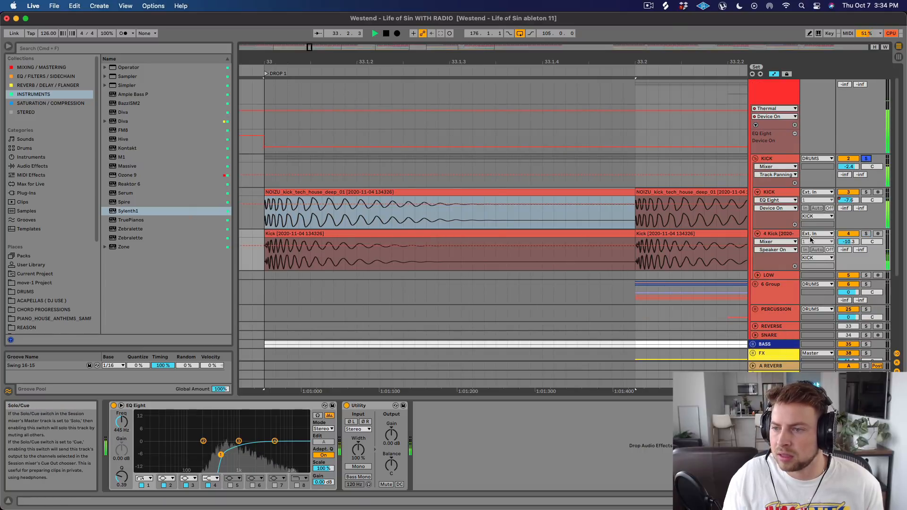
left_click_drag(680, 64, 612, 28)
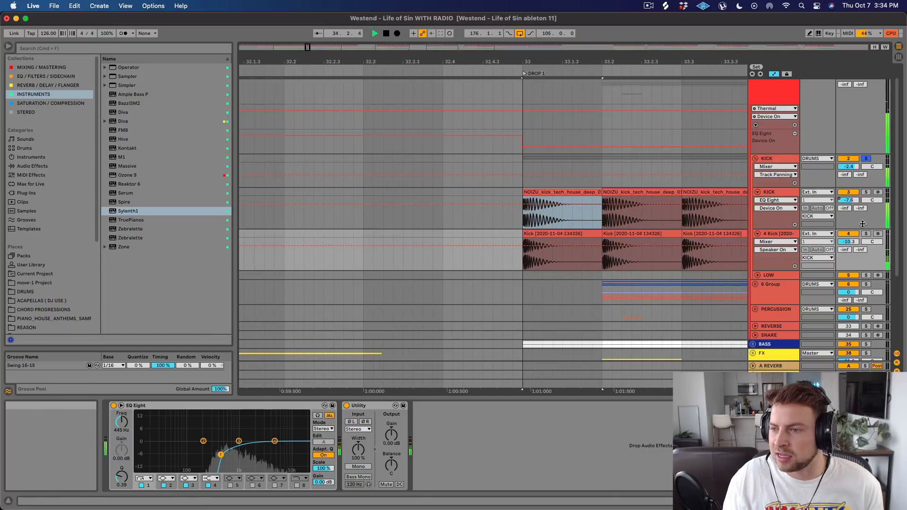
left_click(848, 233)
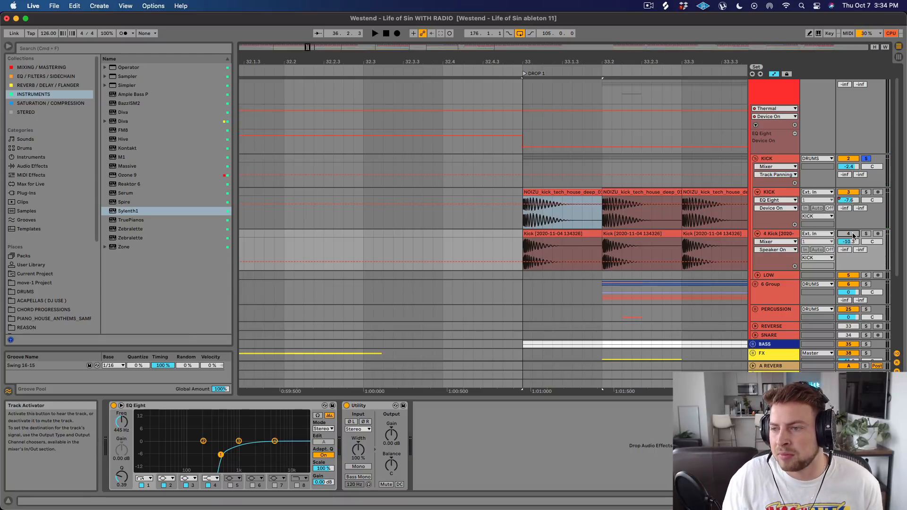
left_click(848, 233)
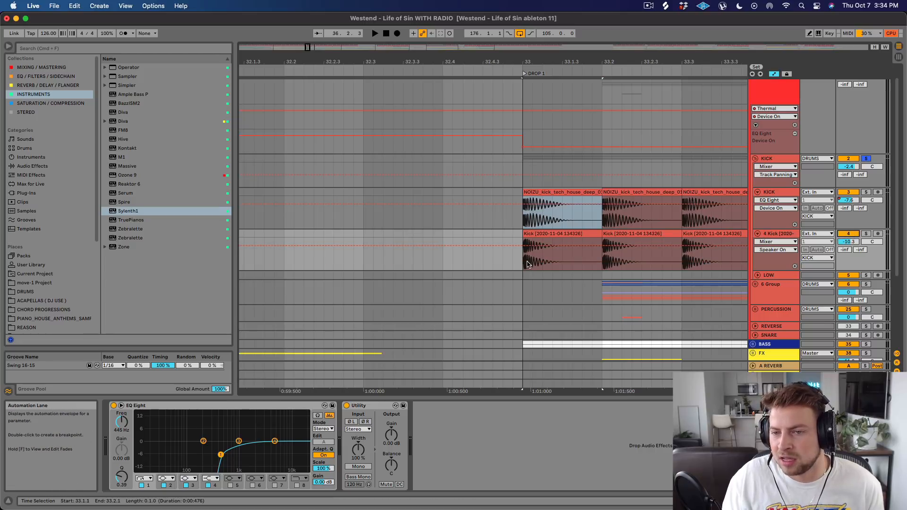
Replay both kick layers from Drop 1 with the 4 Kick track's devices shown and solo the 4 Kick track.
key("space")
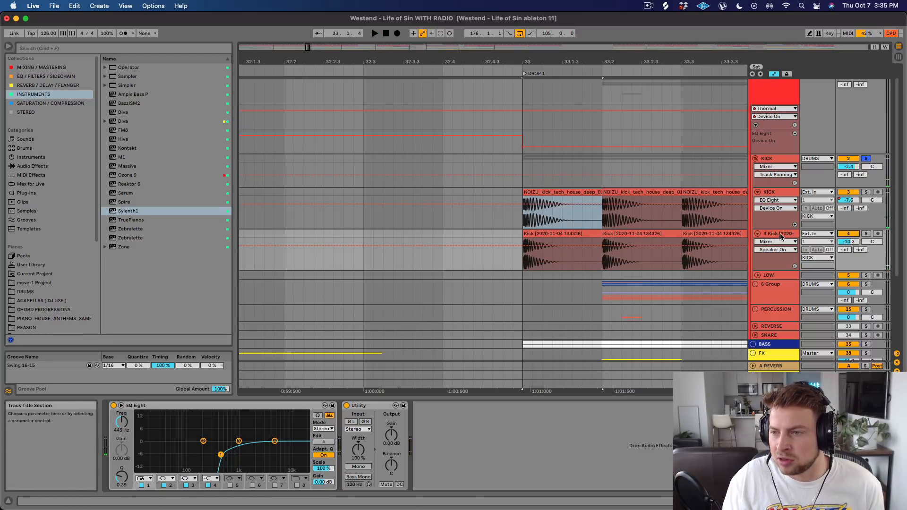
key("space")
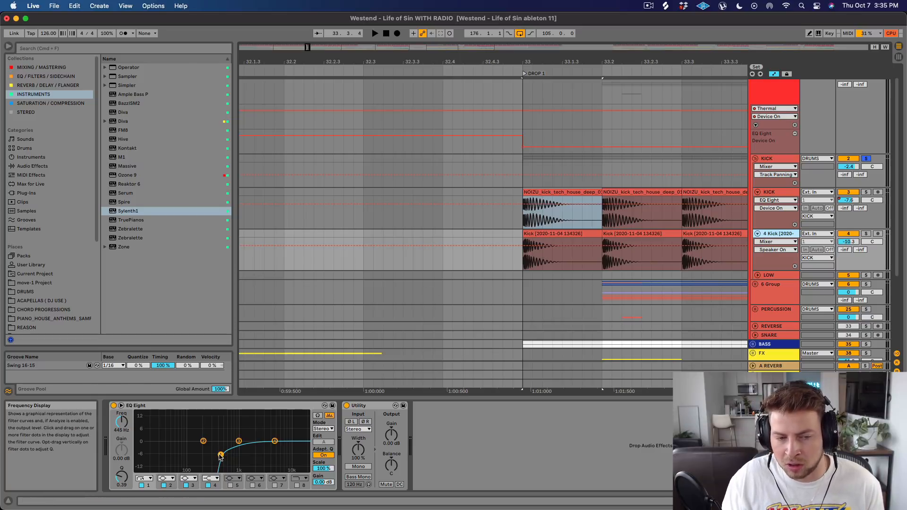
key("space")
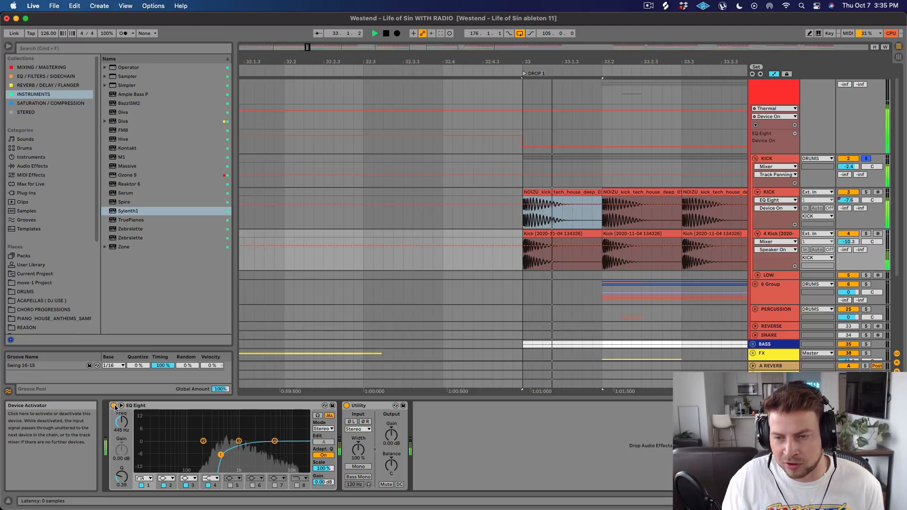
key("space")
left_click(866, 234)
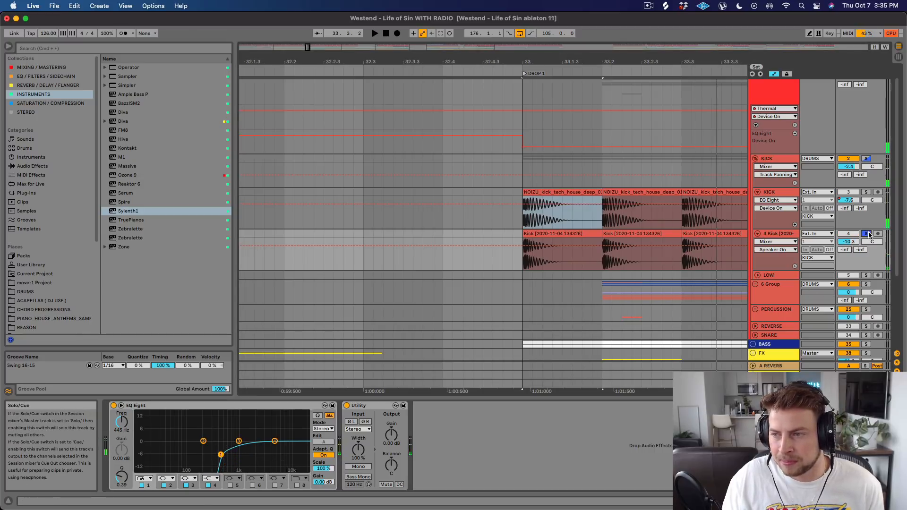
Play the soloed 4 Kick layer with its EQ Eight switched off and back on to compare the sound.
left_click(121, 405)
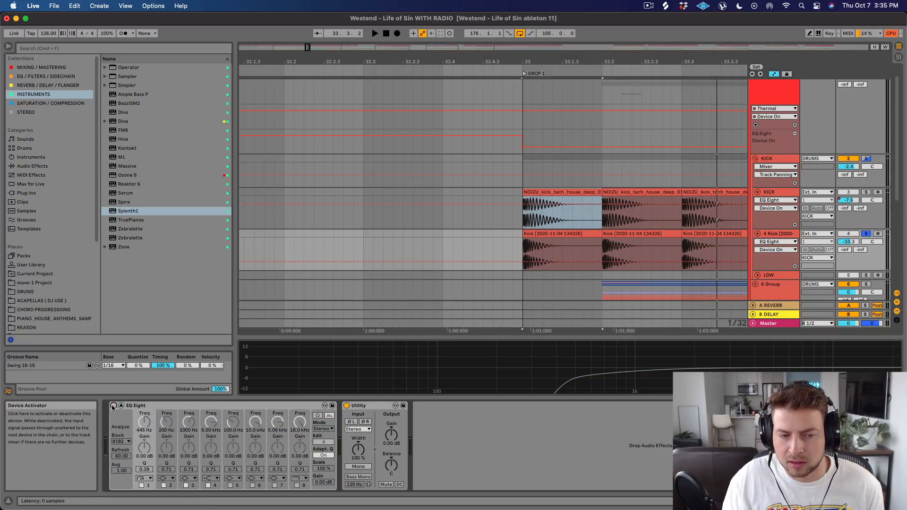
key("space")
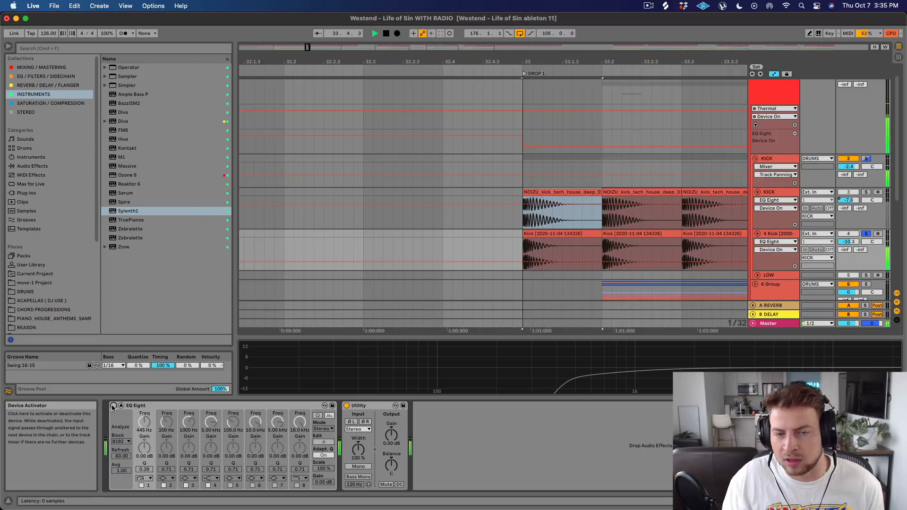
left_click(114, 405)
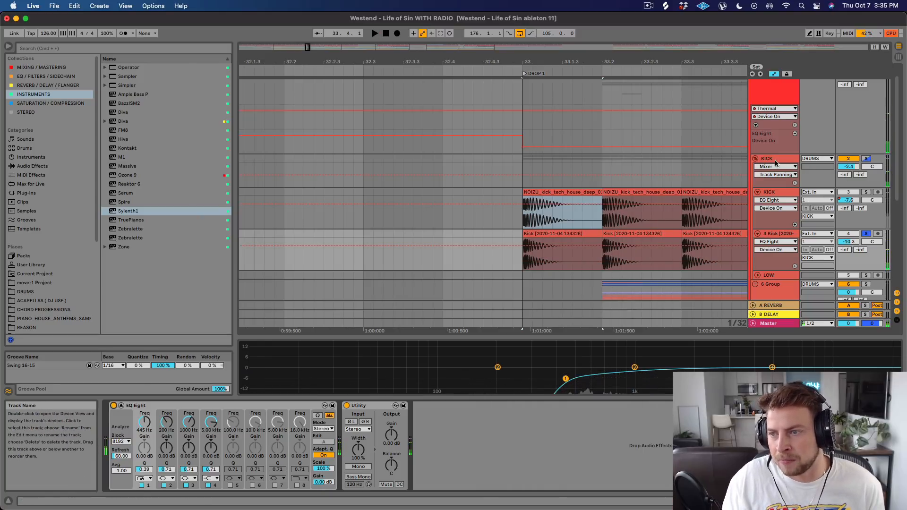
Audition the whole KICK group with its EQ Eight shown, trying a 12 dB boost on the second band and undoing it.
left_click(785, 192)
left_click(778, 163)
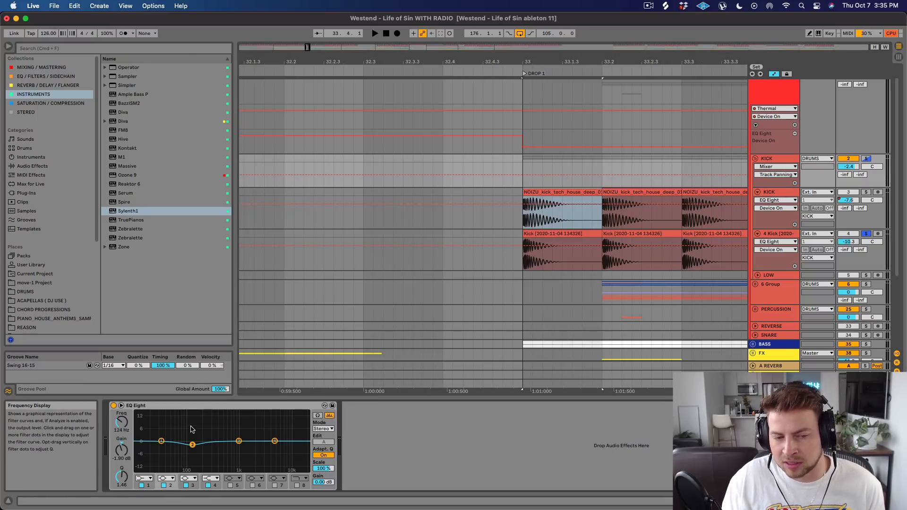
key("space")
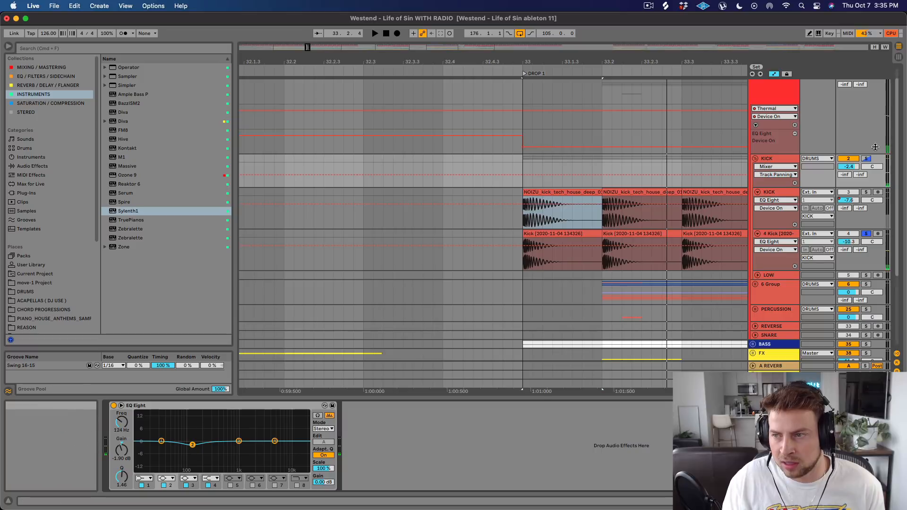
key("space")
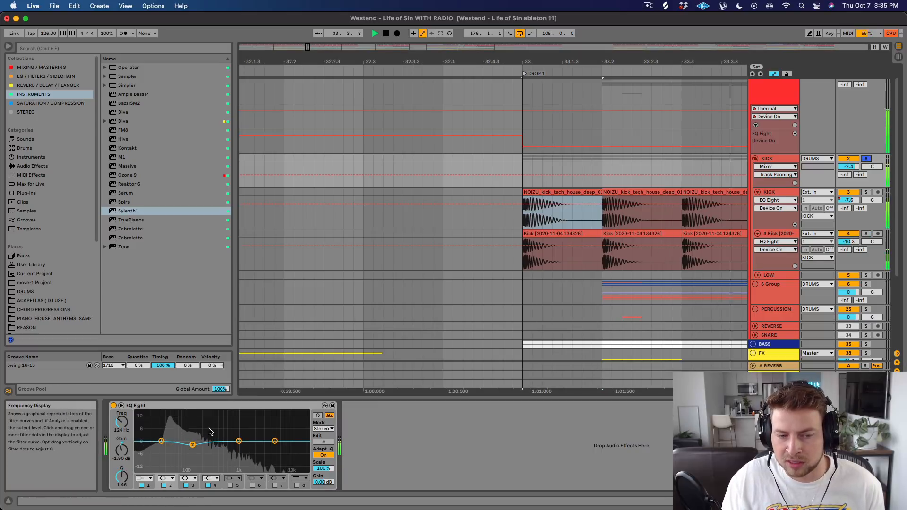
left_click_drag(193, 444, 193, 418)
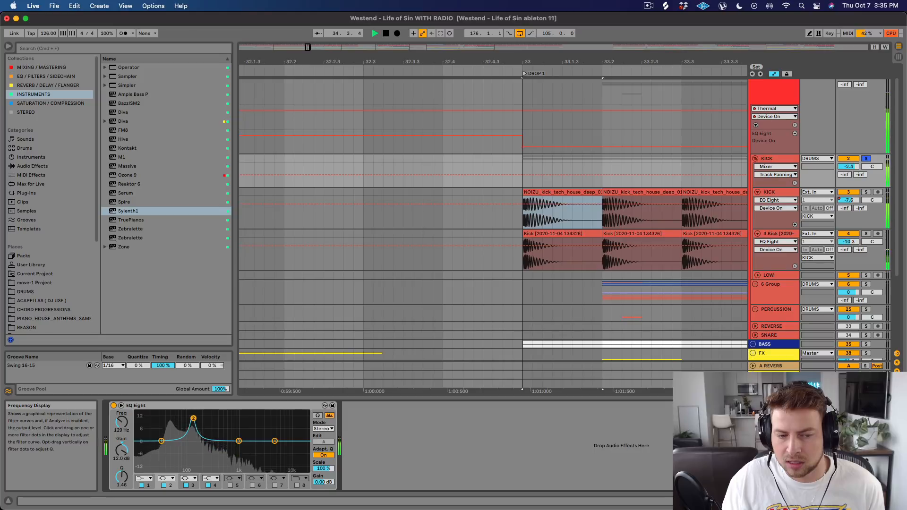
key("super+z")
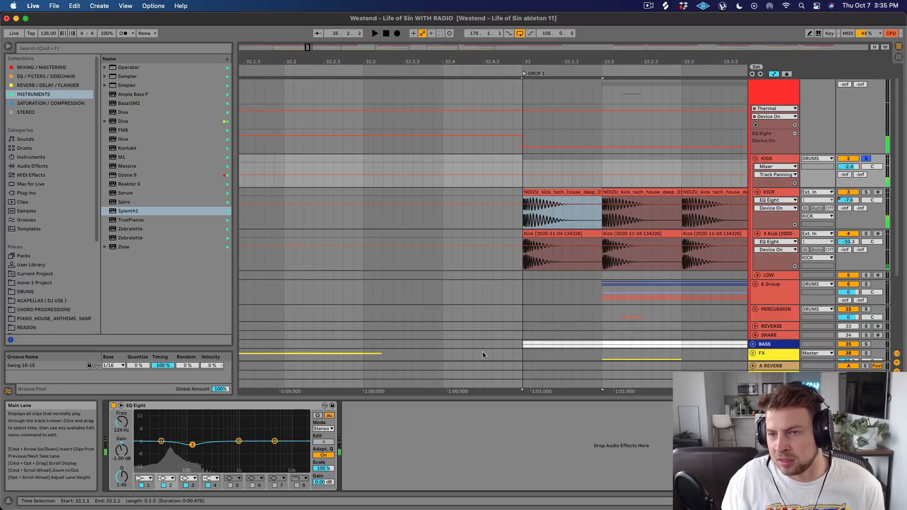
Play both kick layers with the 4 Kick track's volume at 6.0 dB and at -11.6 dB, and return it to -10.3 dB.
left_click_drag(615, 56, 408, 33)
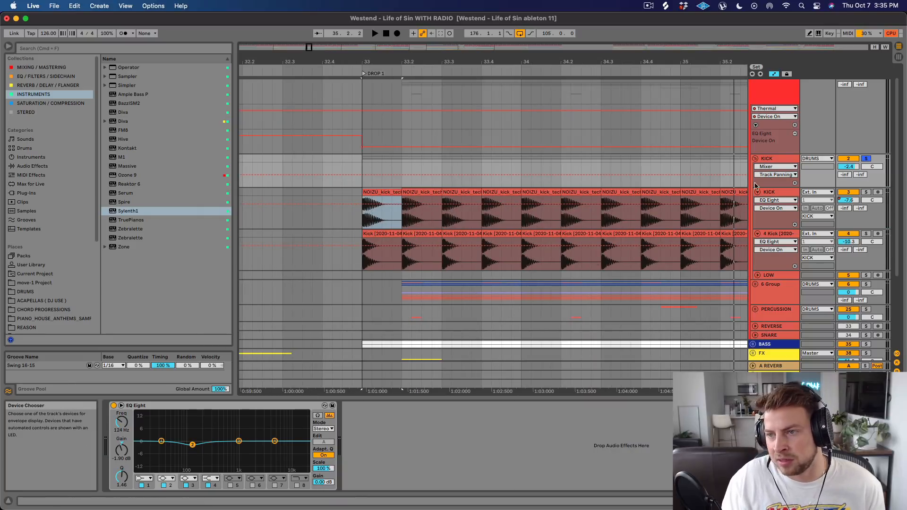
left_click(755, 160)
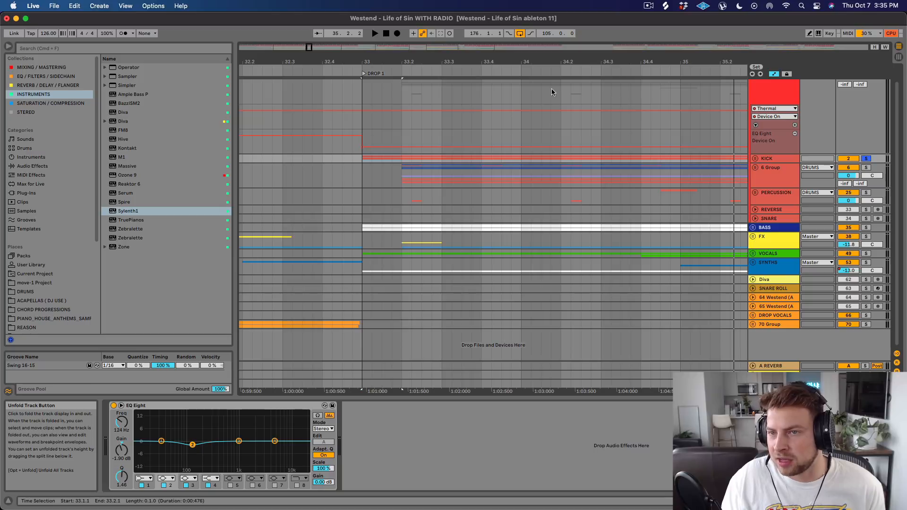
left_click_drag(569, 60, 481, 20)
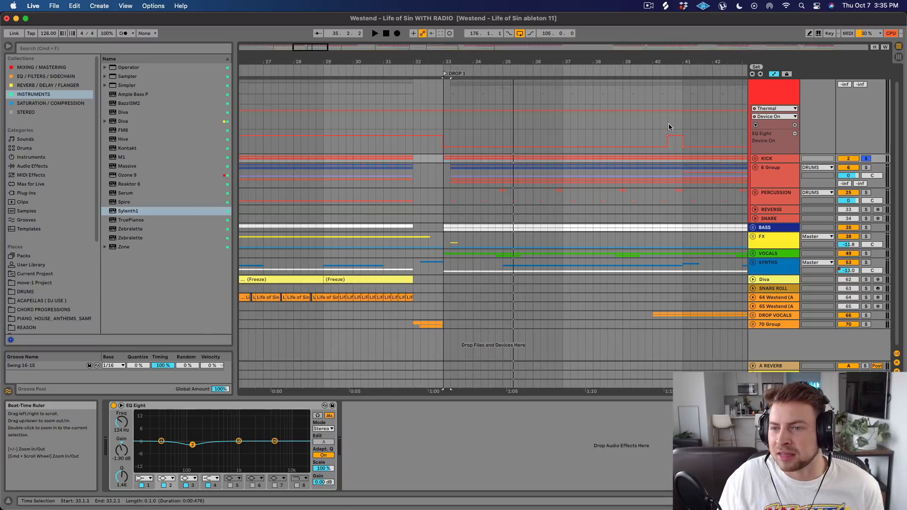
left_click(755, 159)
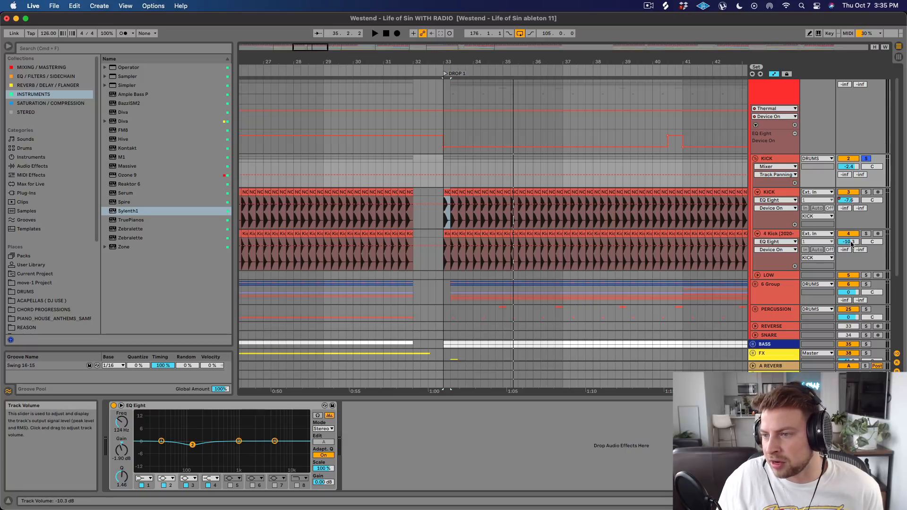
left_click_drag(852, 243, 852, 217)
key("space")
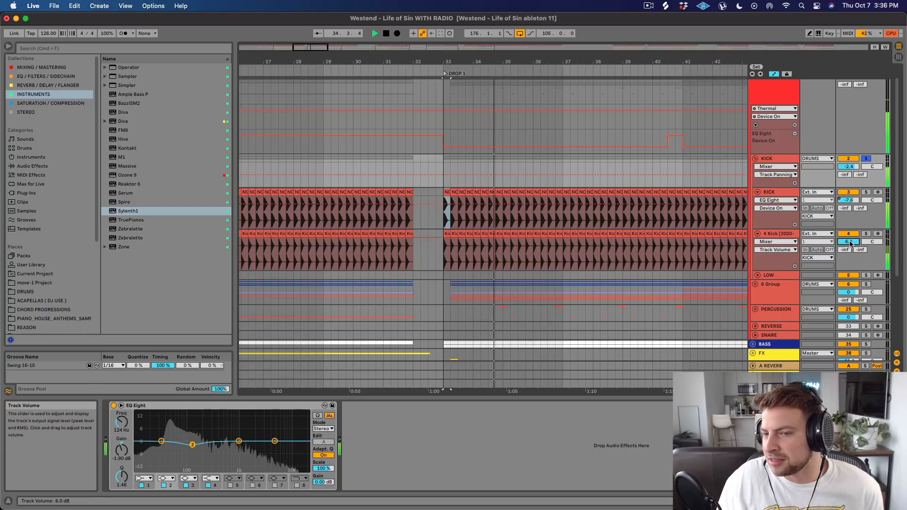
key("space")
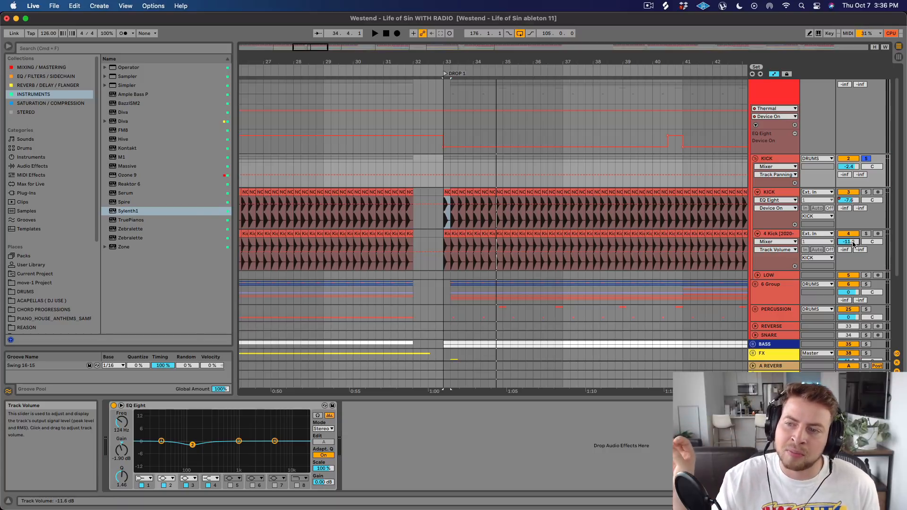
key("space")
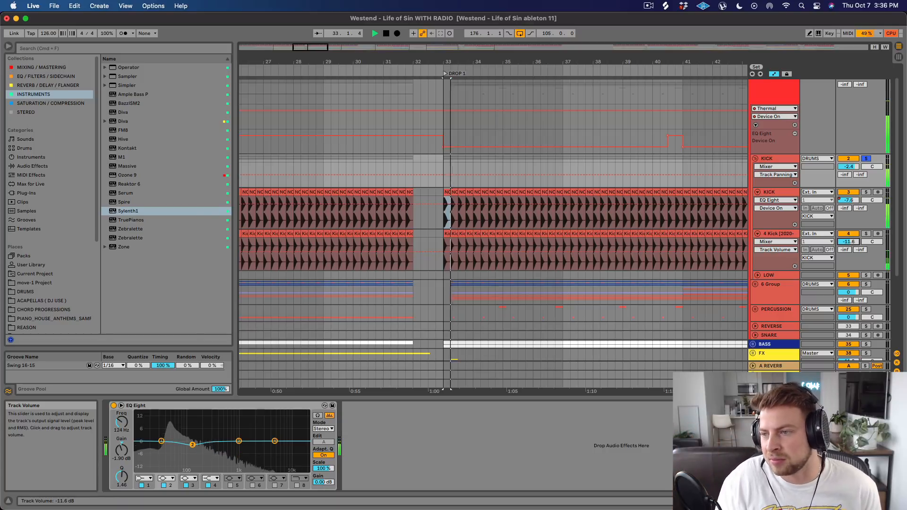
mouse_move(853, 244)
left_mouse_down()
mouse_move(853, 215)
mouse_move(852, 244)
left_mouse_up()
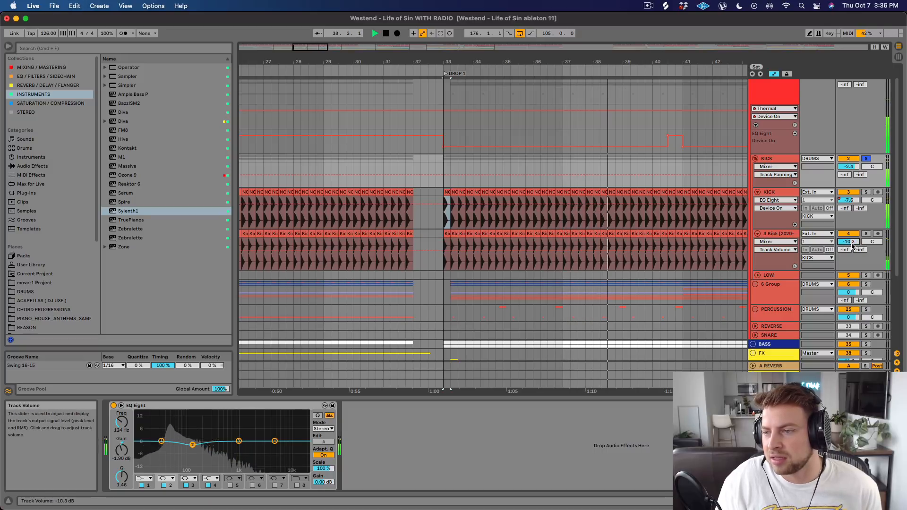
Fold the KICK group and examine 6 Group's EQ Eight and its automation across the arrangement, with the HATS group folded.
left_click(755, 159)
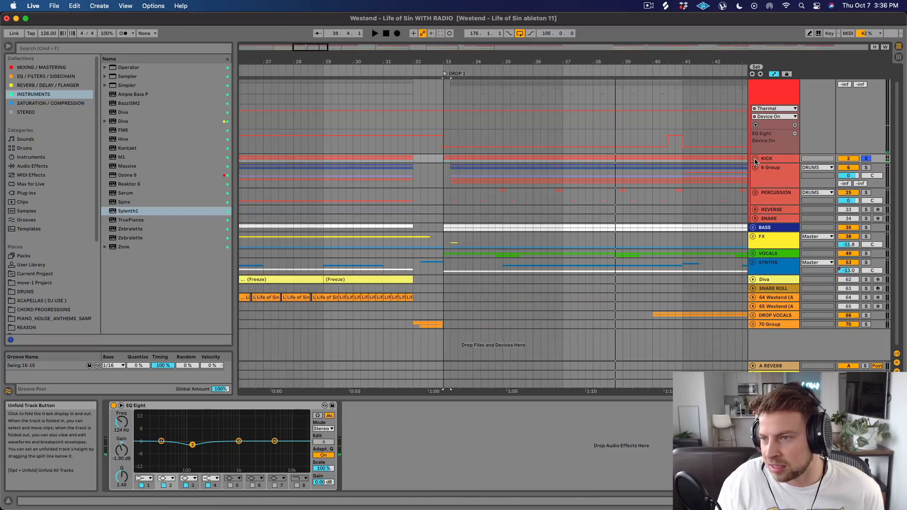
left_click(754, 168)
scroll(773, 170, "down", 2)
left_click(773, 161)
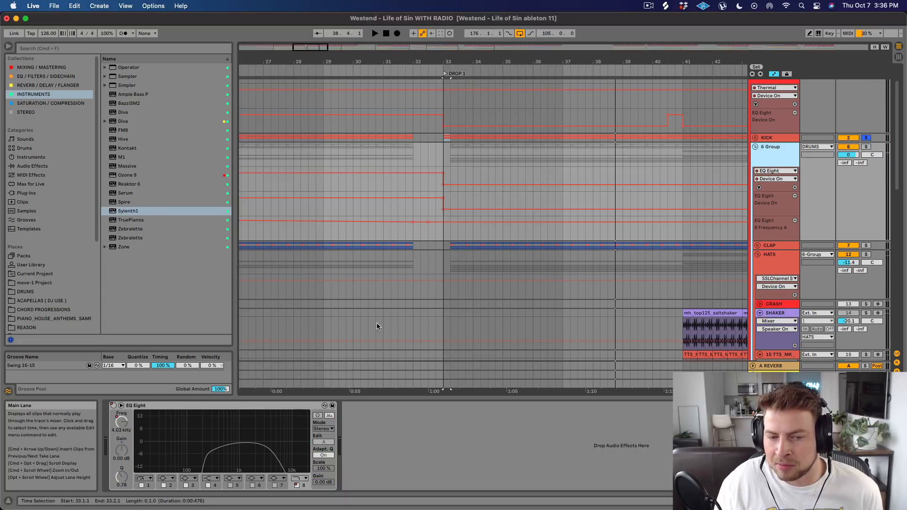
left_click_drag(537, 61, 418, 28)
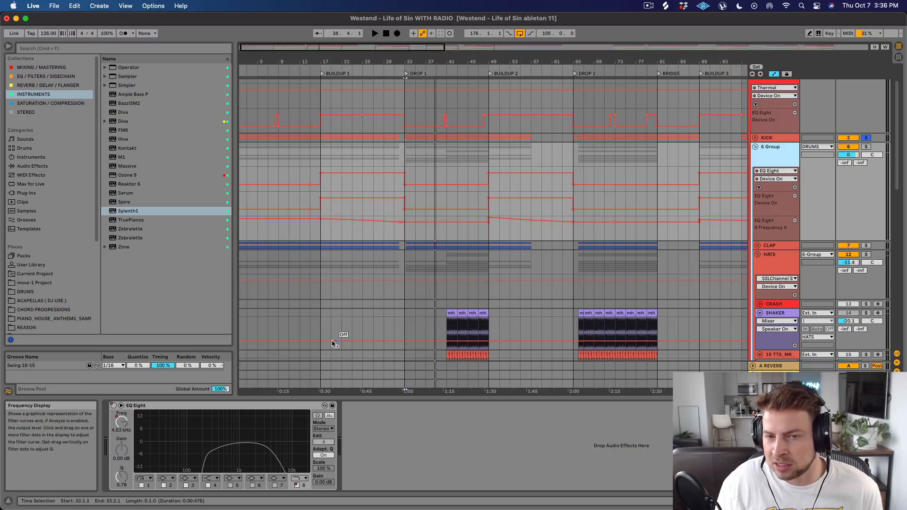
left_click(757, 255)
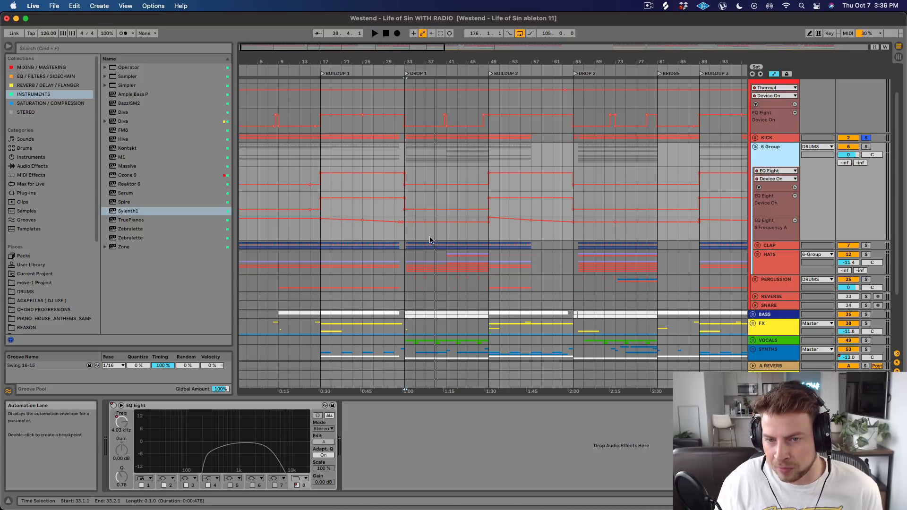
Solo the CLAP group, play it from Drop 1 and unfold it to view its individual layers up close.
left_click(867, 245)
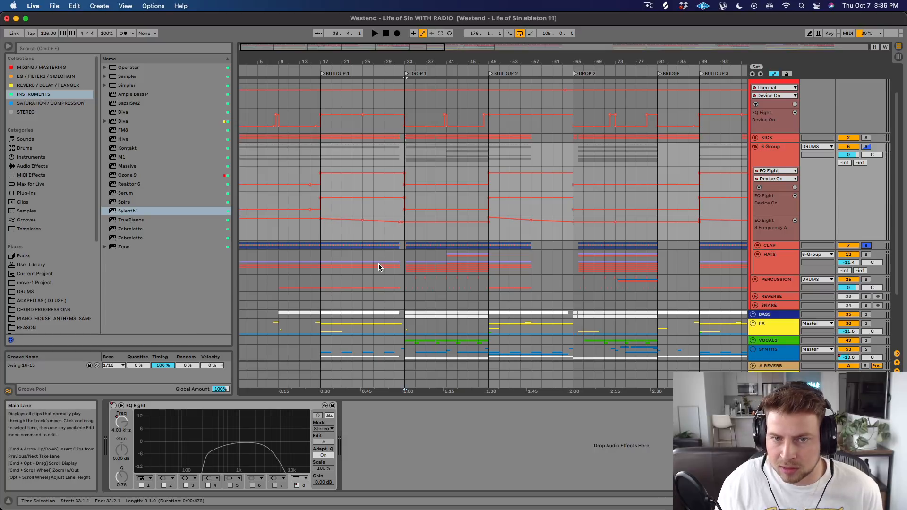
left_click(406, 247)
key("space")
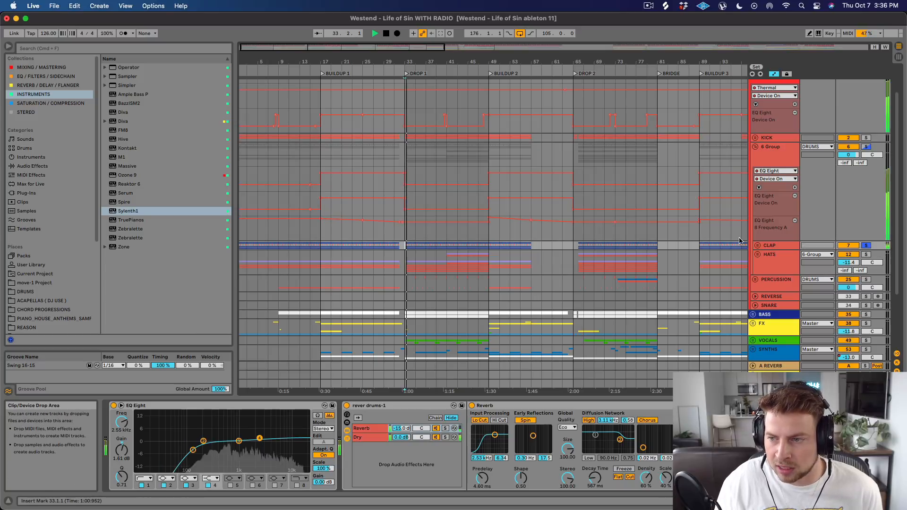
left_click(757, 245)
scroll(736, 246, "down", 5)
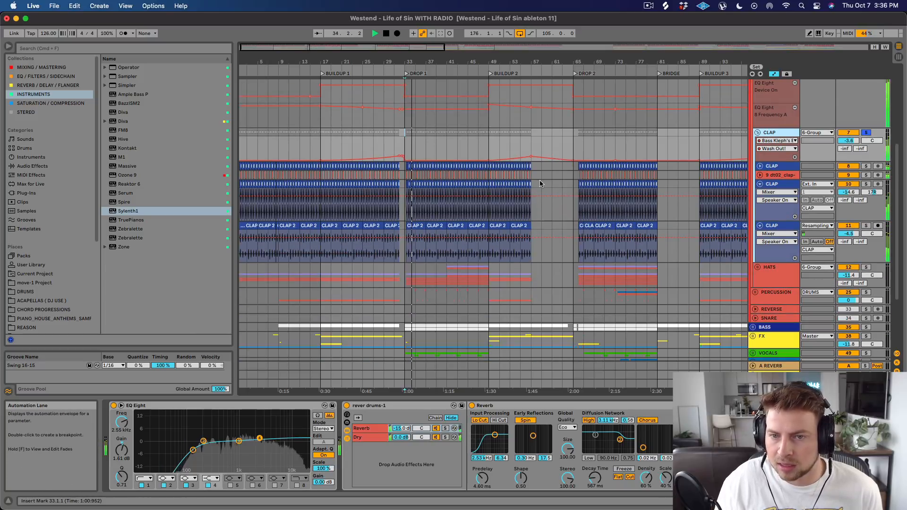
left_click_drag(415, 61, 413, 114)
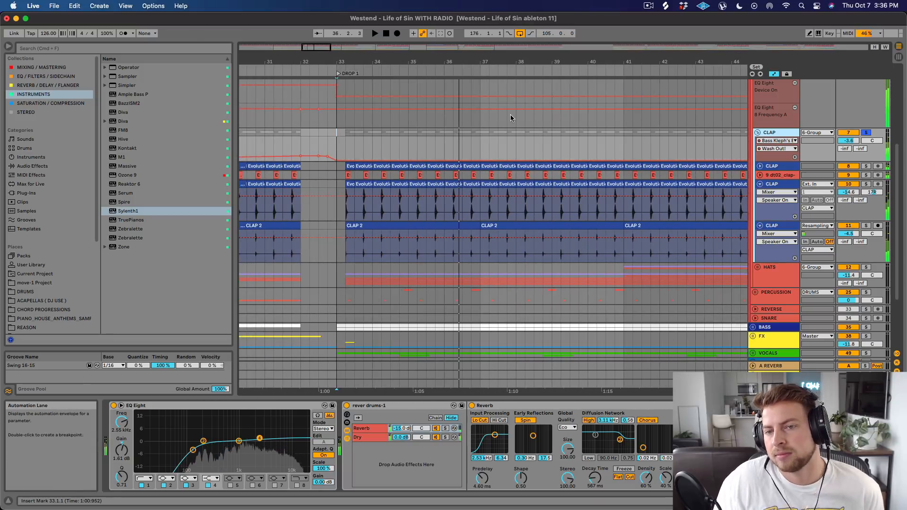
Unfold and solo the first CLAP layer, audition it from Drop 1, and inspect its waveforms and device chain.
left_click(760, 166)
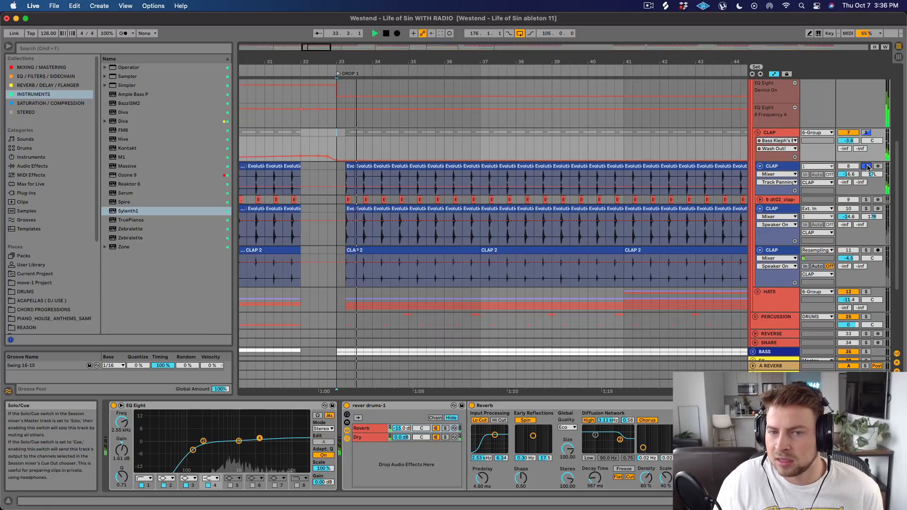
key("space")
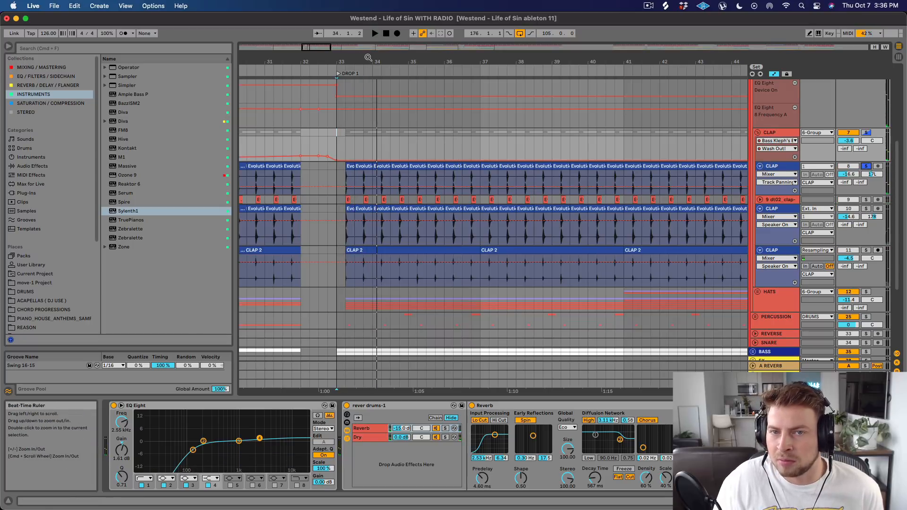
left_click_drag(368, 58, 367, 109)
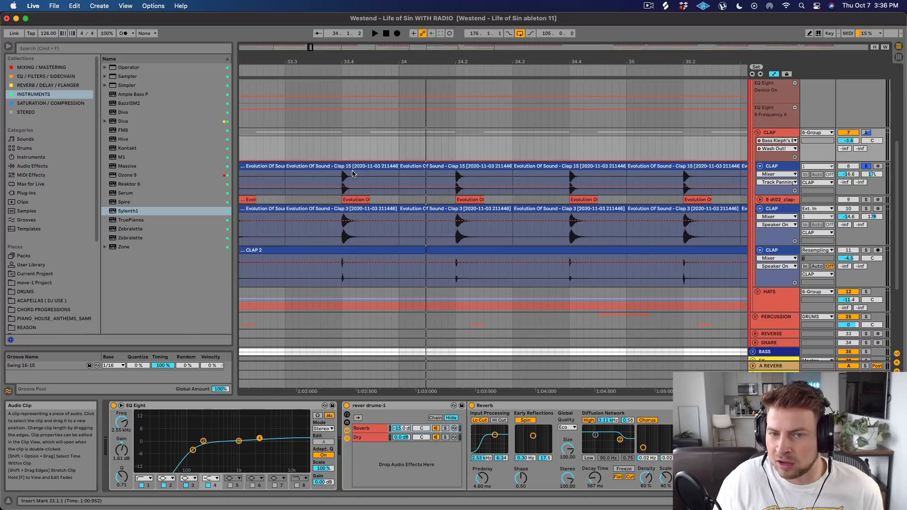
left_click_drag(378, 58, 379, 13)
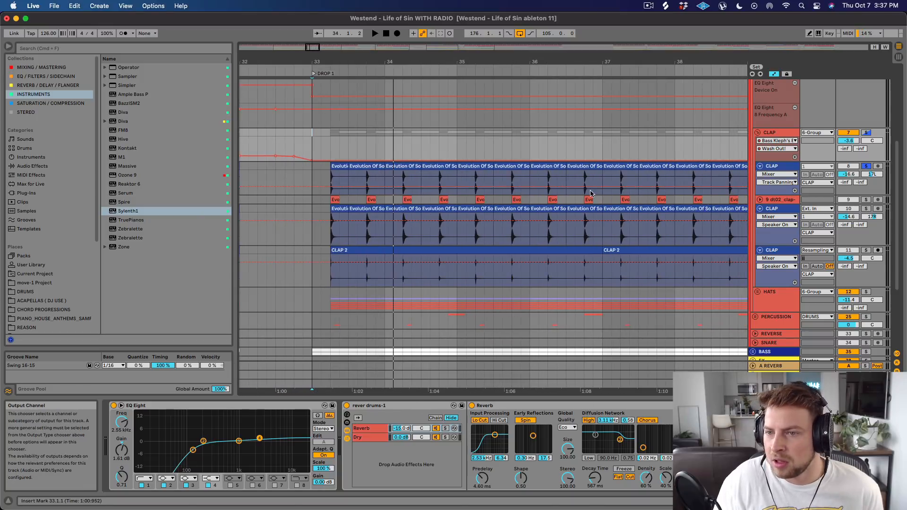
left_click(790, 168)
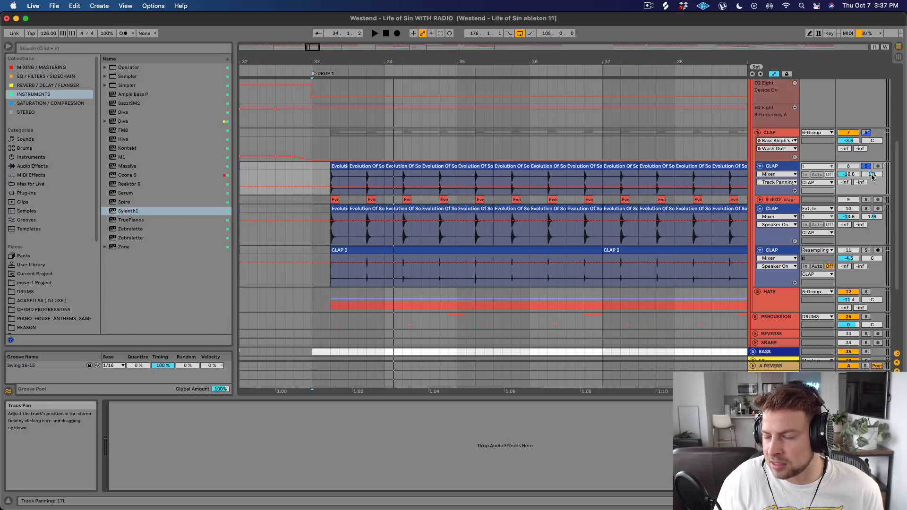
Solo and audition the 9 dt02_clap track, unfold it and mark the tail of a Clap 19 hit at bar 34.4.
left_click(865, 199)
key("space")
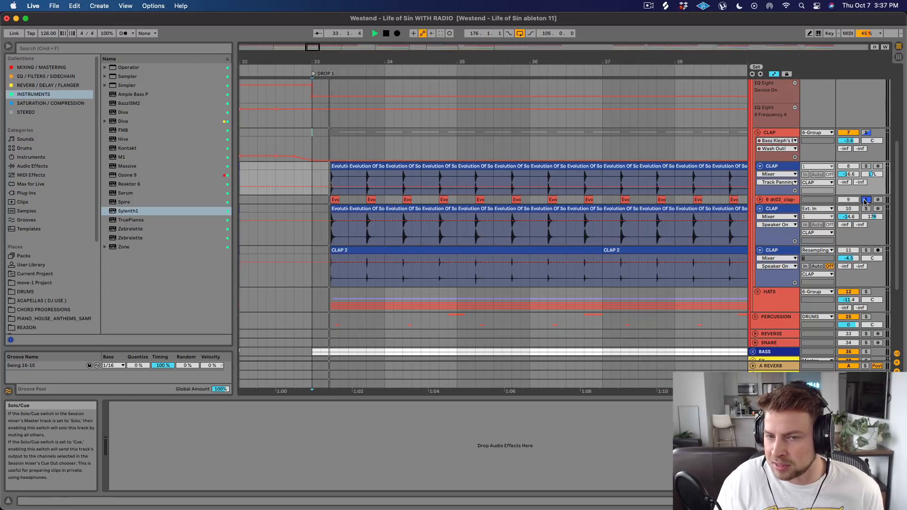
left_click(759, 198)
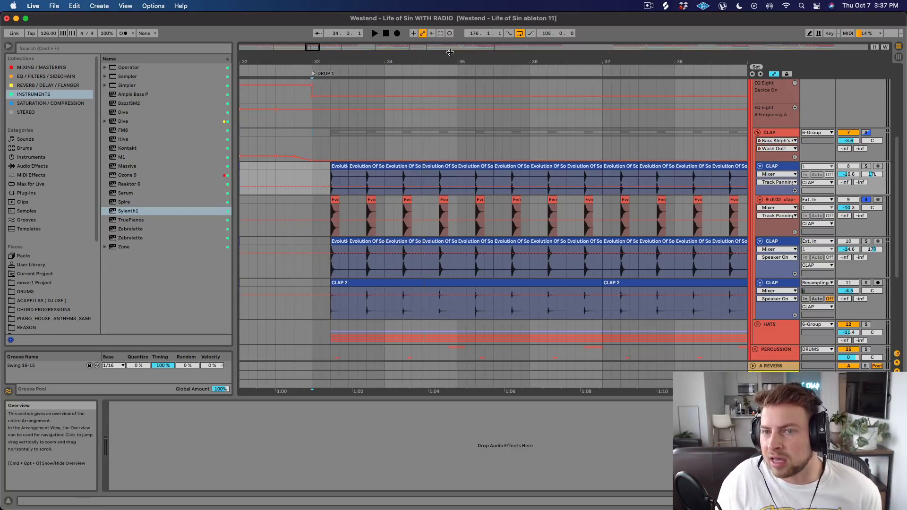
left_click_drag(445, 57, 444, 119)
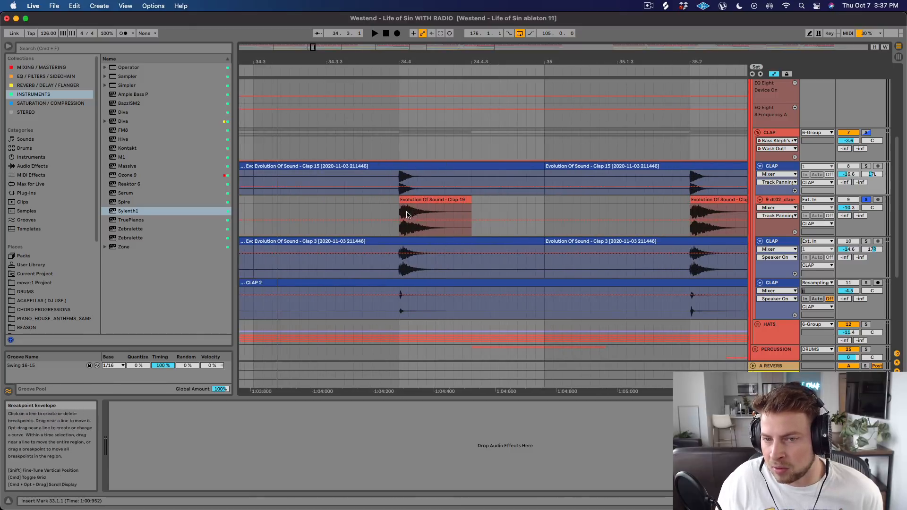
left_click_drag(417, 208, 407, 209)
left_click(434, 207)
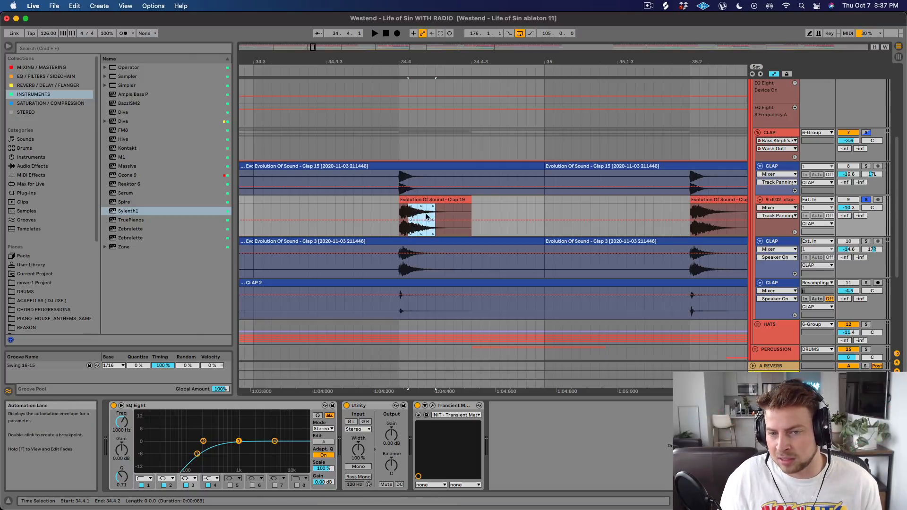
Solo and audition the Clap 3 layer on track 10, viewing its hits from the start of Drop 1.
left_click(865, 241)
key("space")
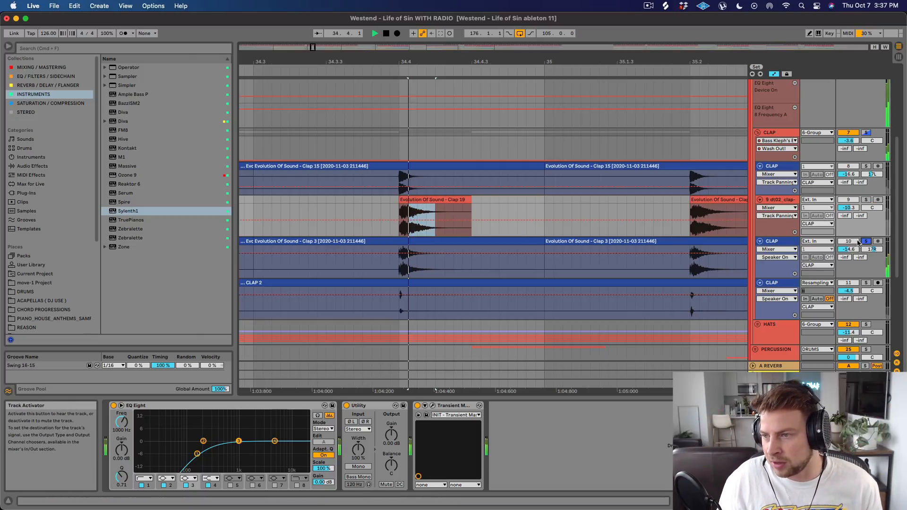
left_click_drag(702, 57, 502, 58)
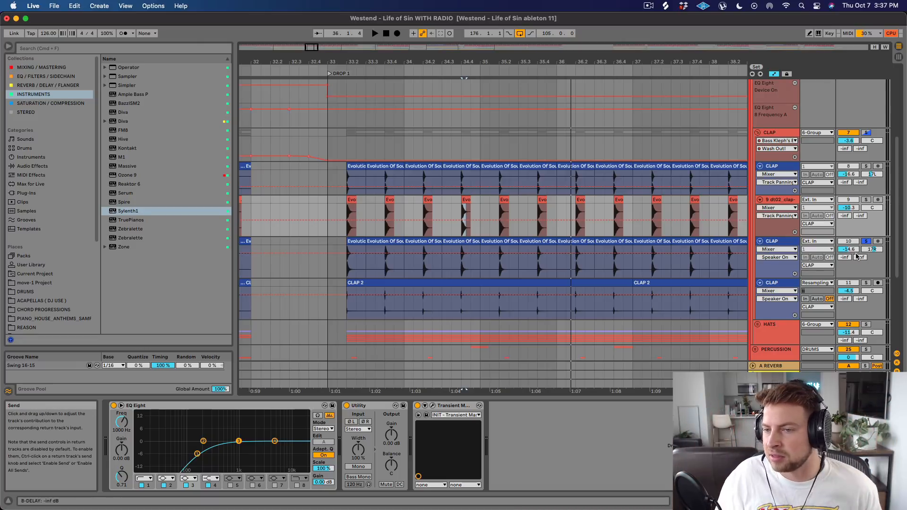
Solo the CLAP 2 layer on track 11 and audition it from its first Drop 1 clip.
left_click(865, 282)
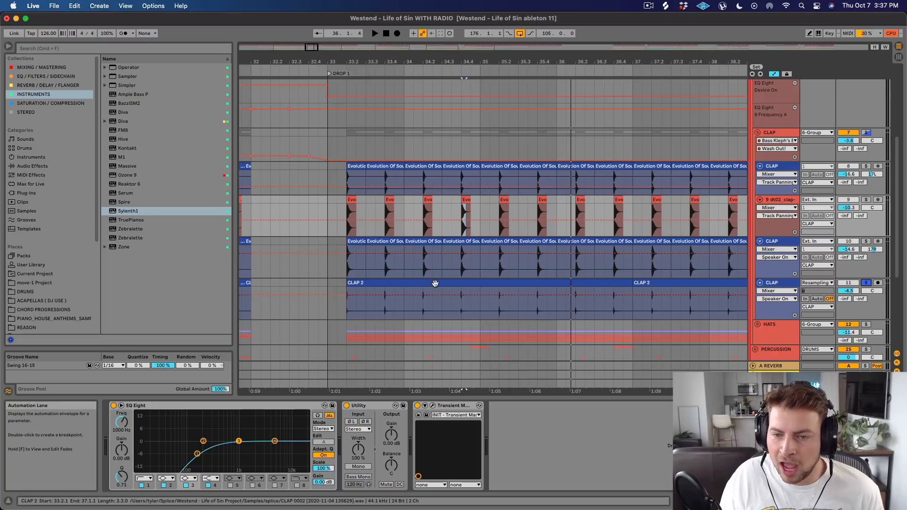
left_click(435, 283)
key("space")
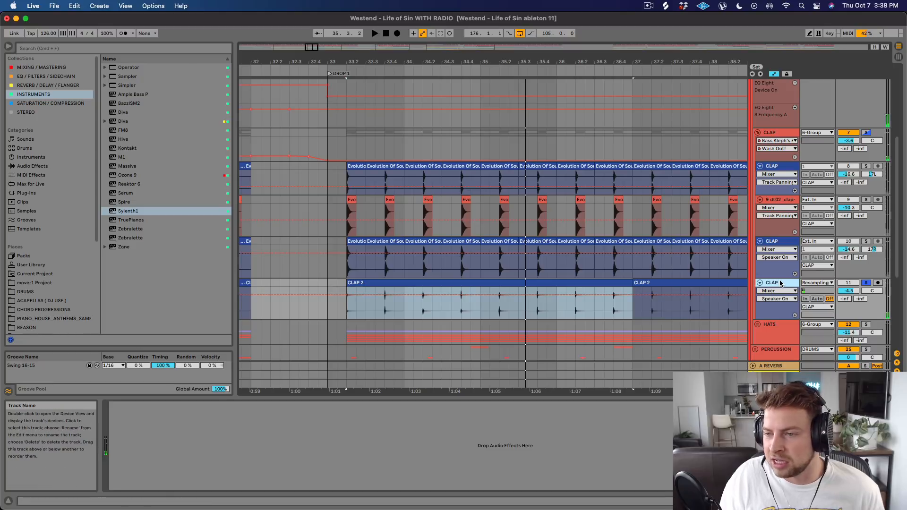
key("space")
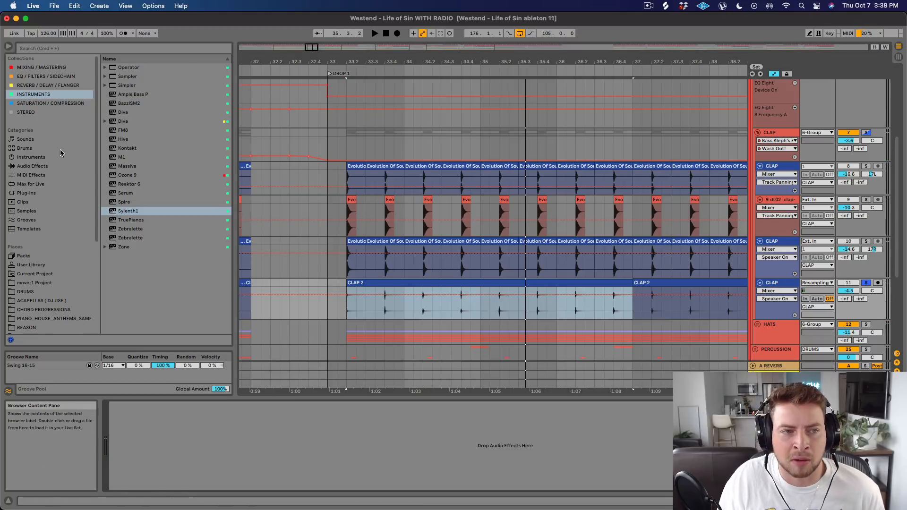
Search the plug-ins for CLAP and pick the VST3 version of Robotic Bean's Hand Clap Studio.
left_click(29, 192)
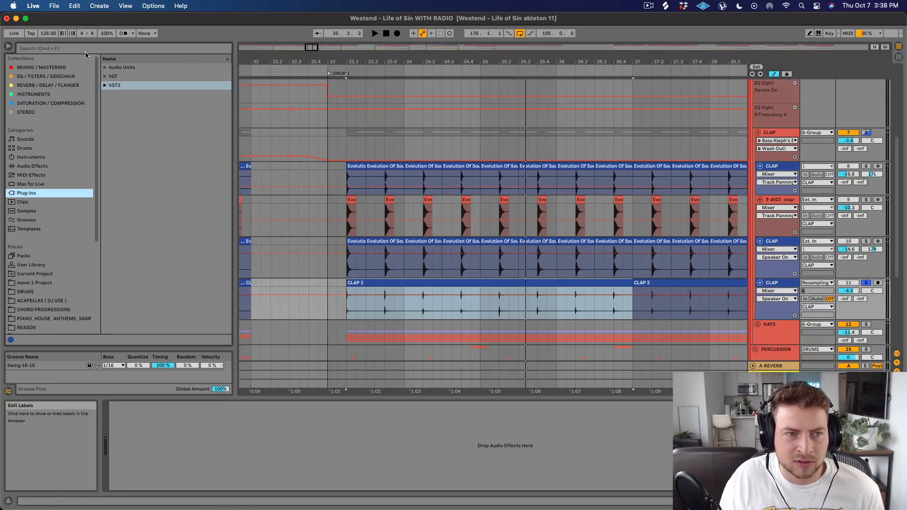
key("super+f")
type("CLAP")
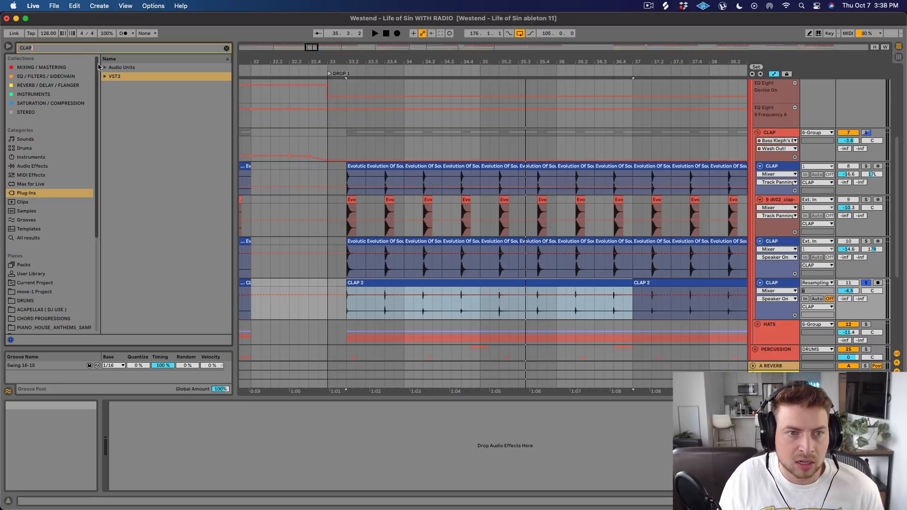
left_click(106, 77)
left_click(112, 85)
left_click(134, 95)
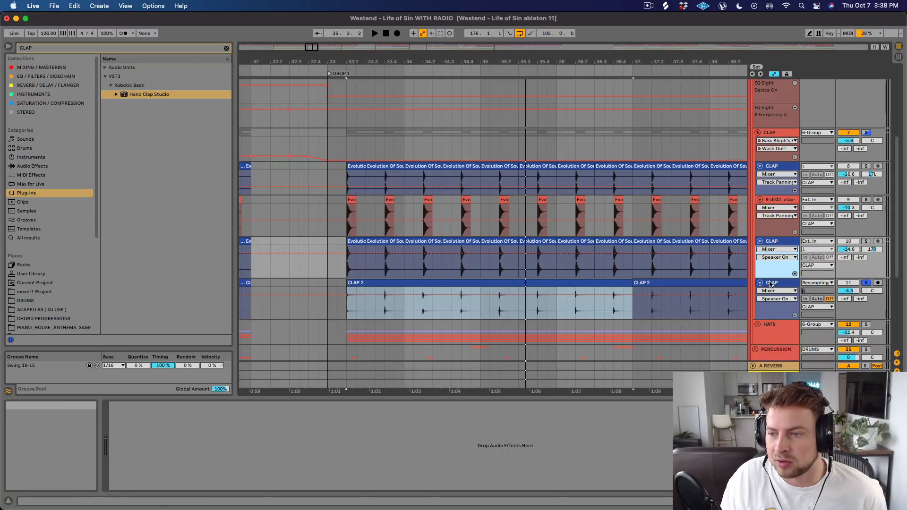
Insert an audio track and a MIDI track below the CLAP 2 layer, loading Hand Clap Studio on the MIDI track.
right_click(773, 282)
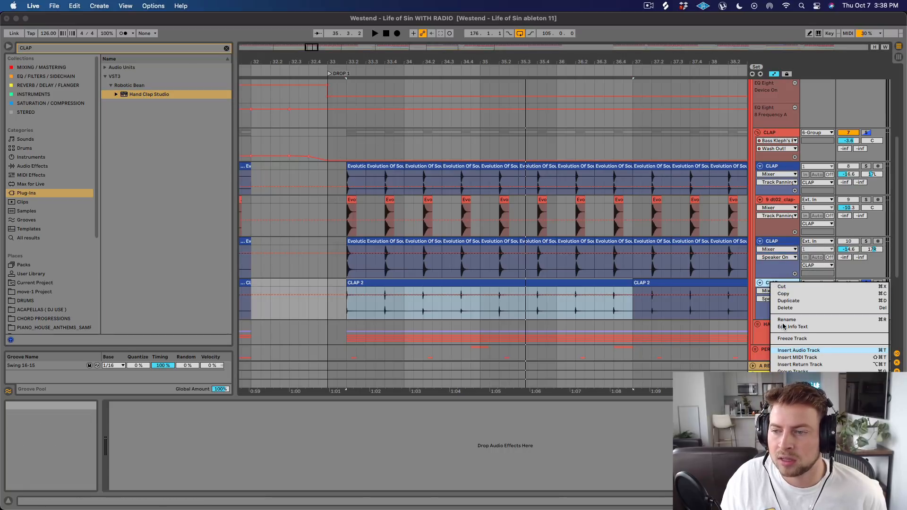
left_click(793, 350)
right_click(768, 283)
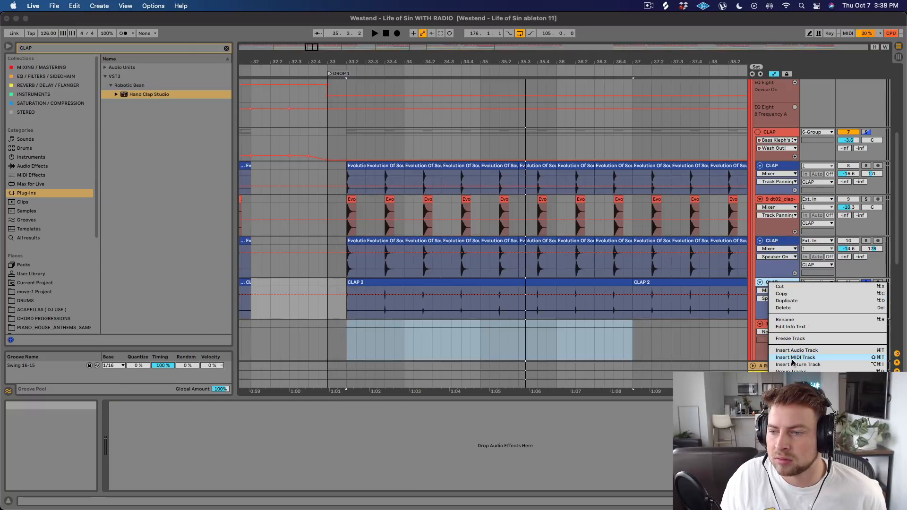
key("Return")
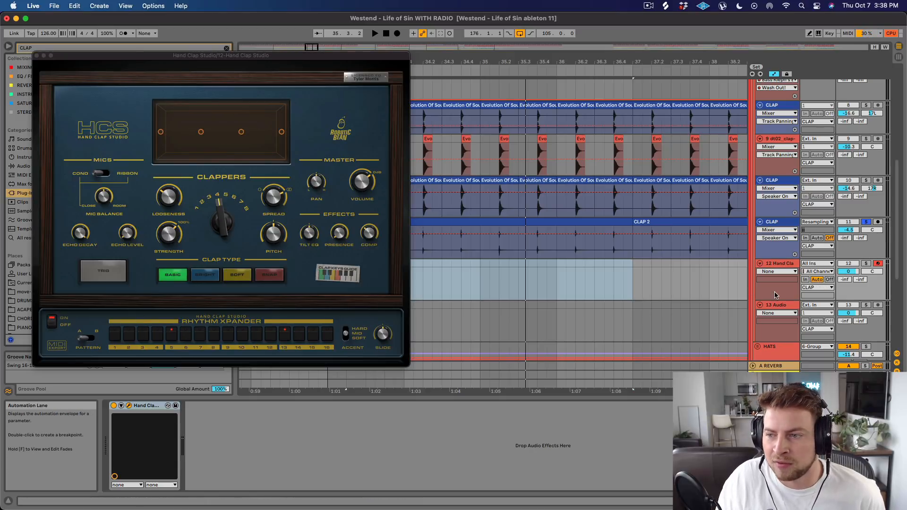
Solo the Hand Clap Studio track and audition its rhythm pattern with the Clappers set to 1.
left_click(866, 263)
key("space")
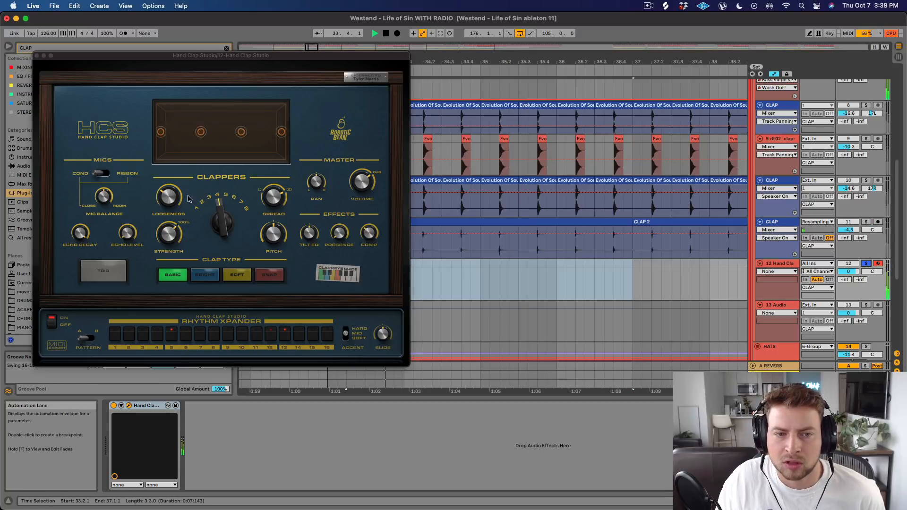
mouse_move(222, 227)
left_mouse_down()
mouse_move(227, 218)
mouse_move(228, 235)
left_mouse_up()
key("space")
key("space")
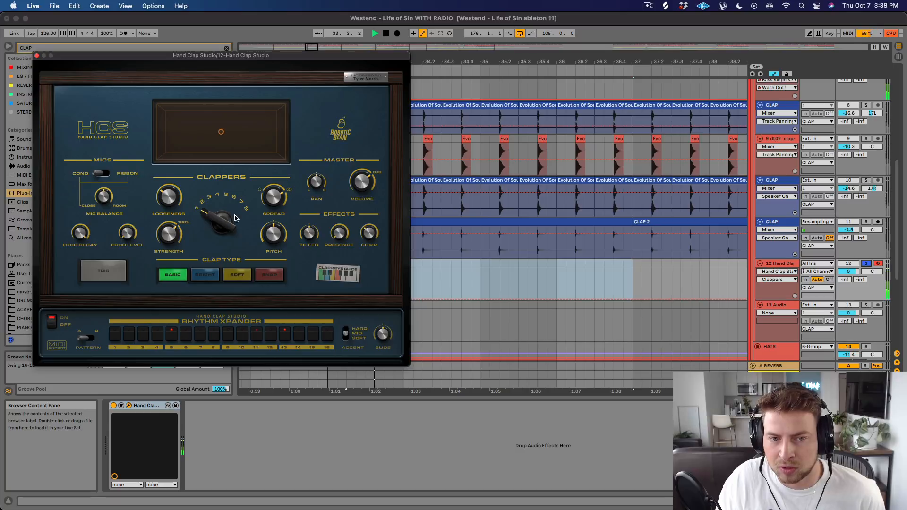
left_click(274, 197)
mouse_move(172, 205)
key("space")
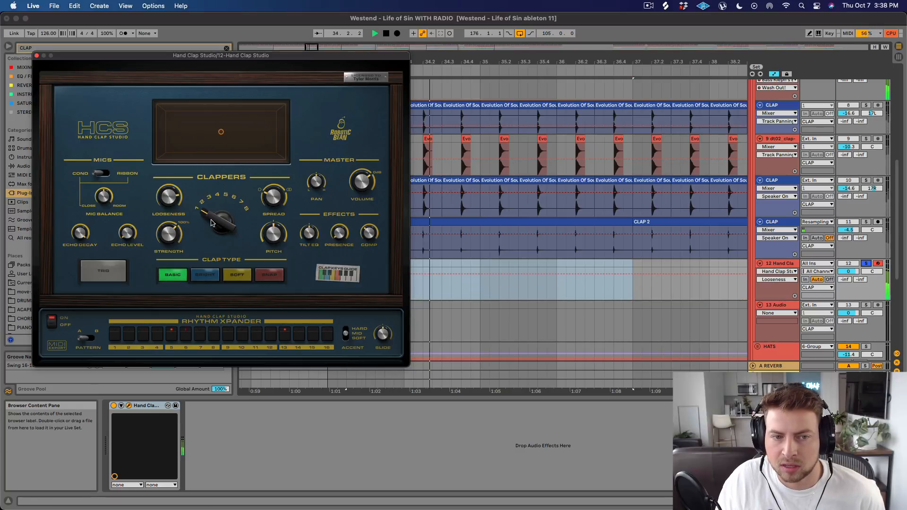
Set the Clappers to 6, try the Soft clap type, settle on Bright and close the plug-in window.
left_click_drag(222, 222, 222, 200)
left_click(238, 275)
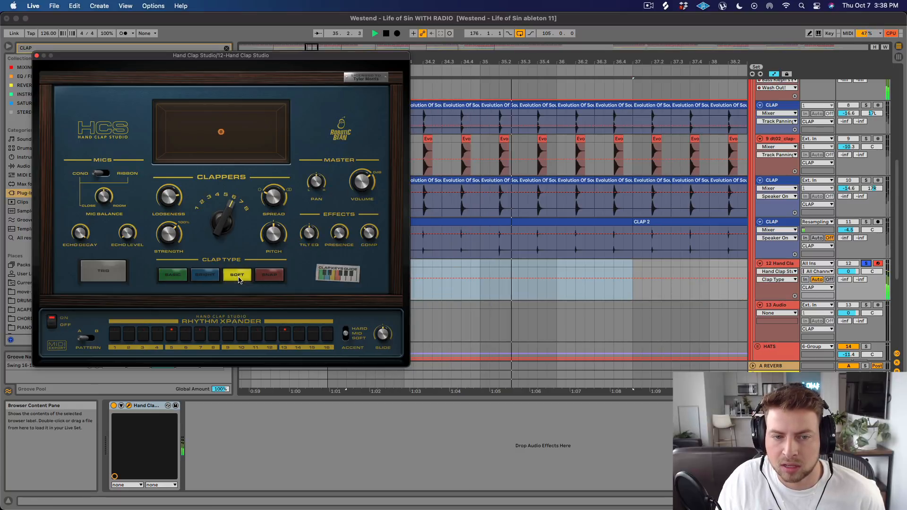
left_click(212, 279)
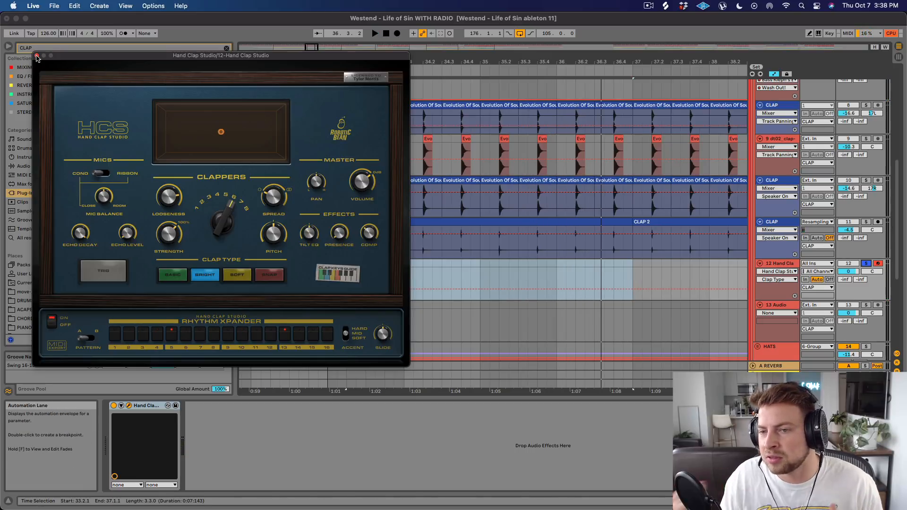
left_click(37, 55)
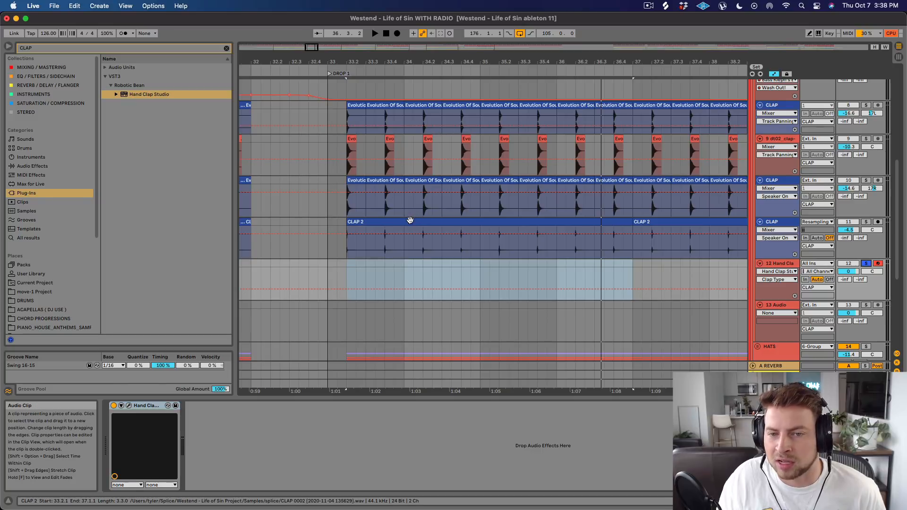
Solo and replay the CLAP 2 layer on track 11 for comparison, and turn its solo off.
left_click(611, 226)
left_click(865, 221)
key("space")
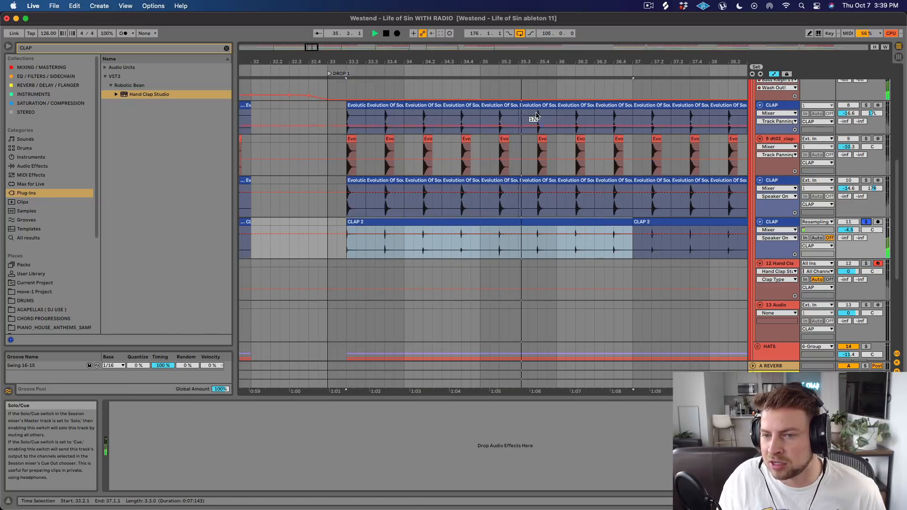
left_click(865, 221)
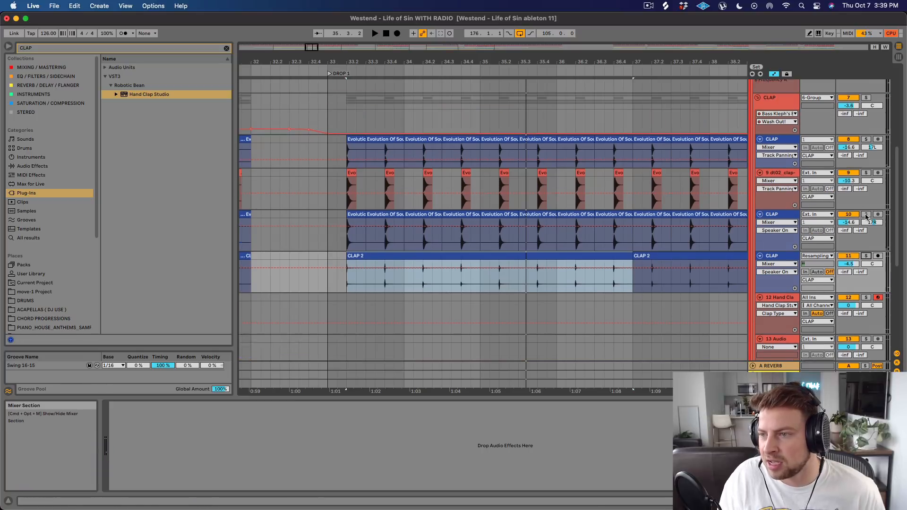
Compare the clap stack from Drop 1 with the CLAP 2 layer muted and with it reactivated.
scroll(866, 189, "up", 3)
scroll(861, 178, "down", 3)
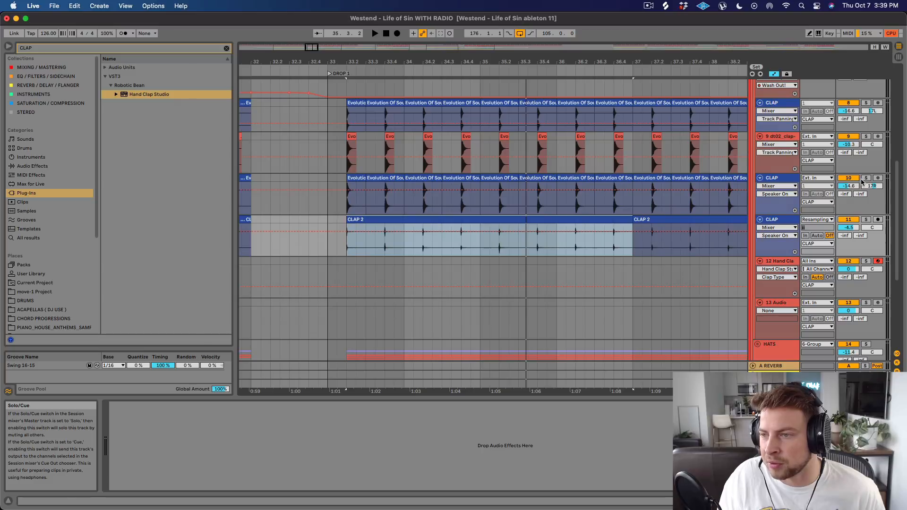
left_click(848, 221)
key("space")
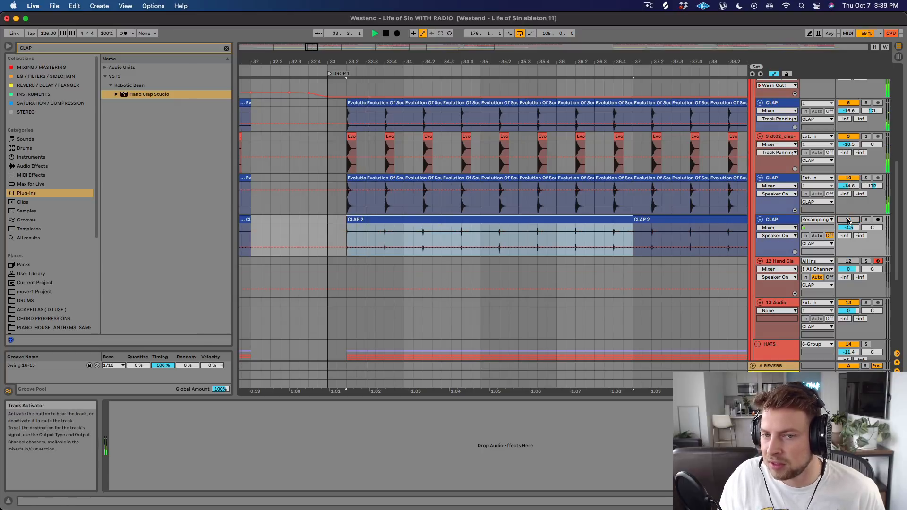
left_click(848, 220)
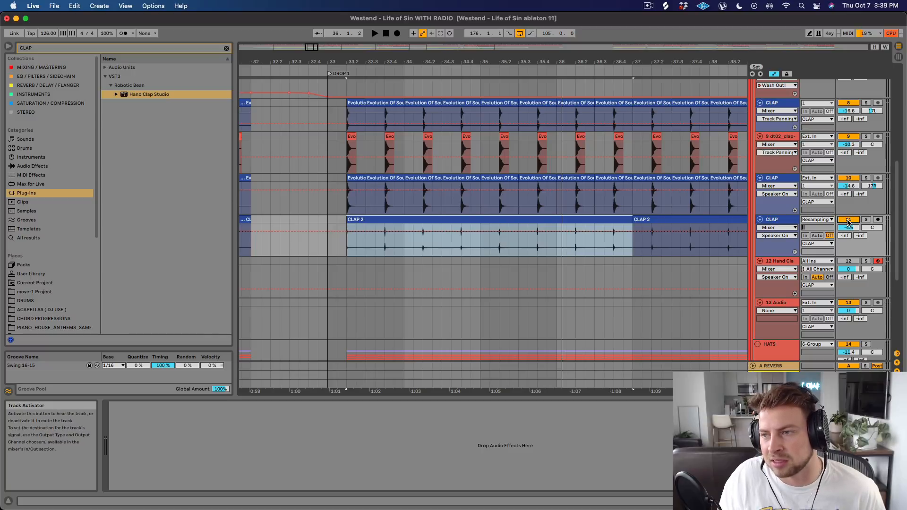
key("space")
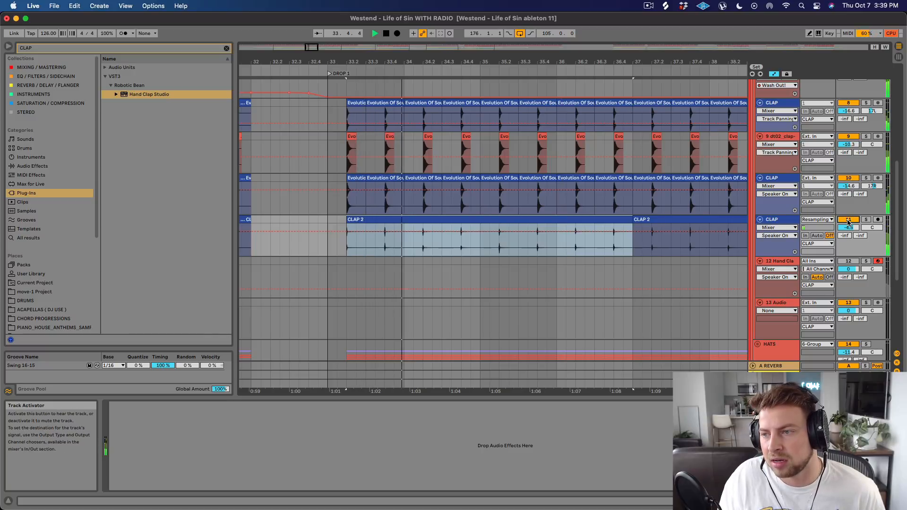
Audition the Reverb and Dry chains of the CLAP group's rever drums-1 rack separately, leaving neither chain soloed.
scroll(849, 225, "up", 3)
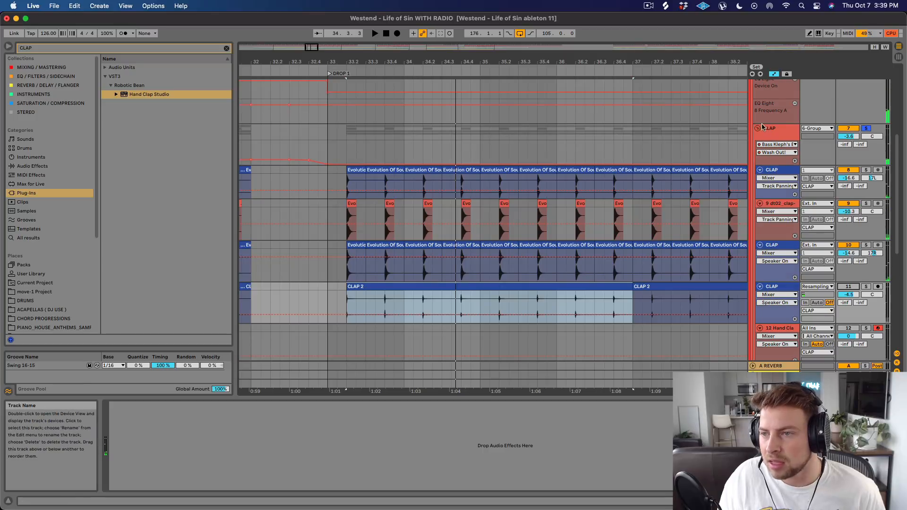
left_click(774, 132)
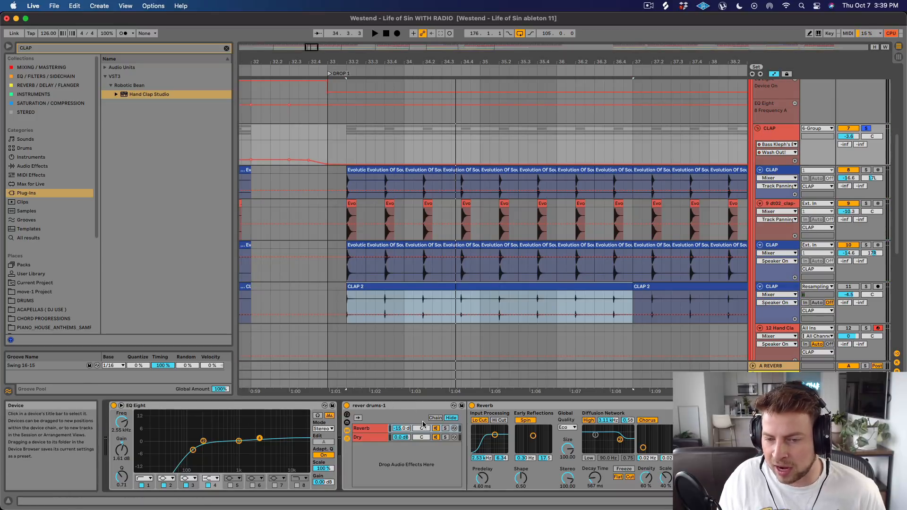
left_click(445, 428)
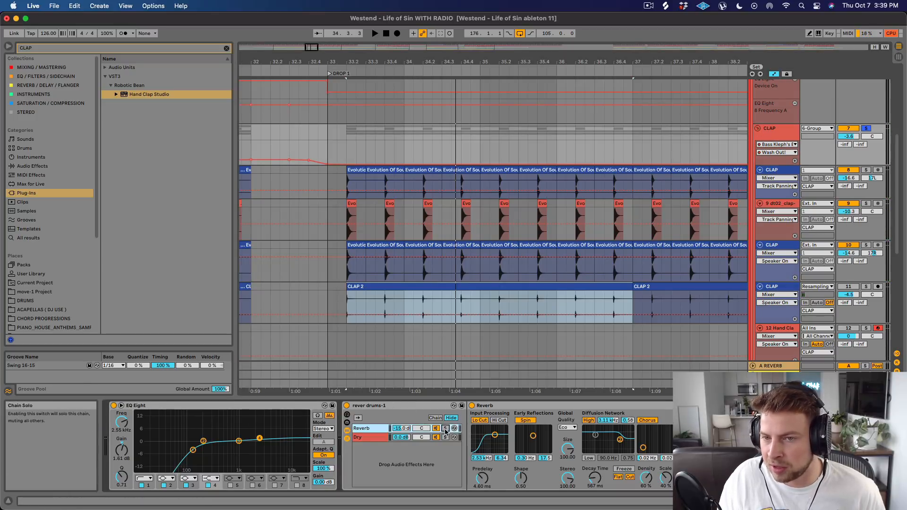
key("space")
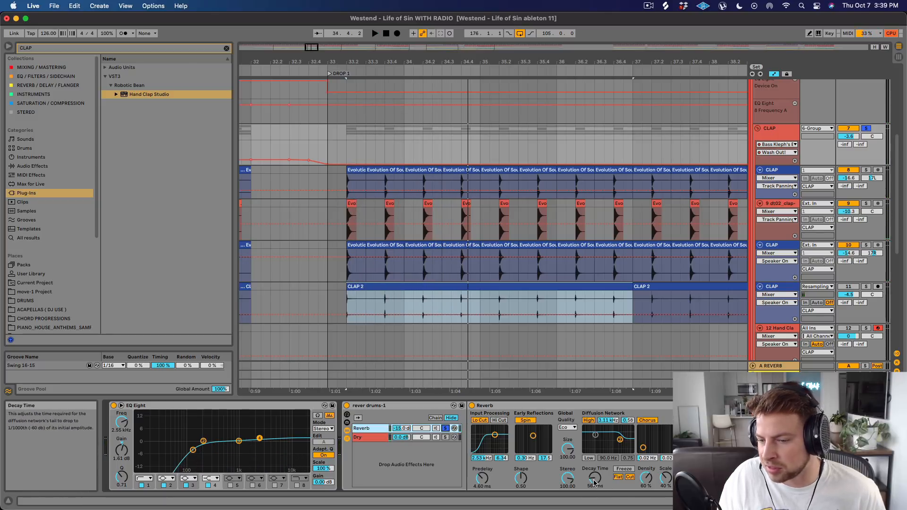
left_click(445, 436)
key("space")
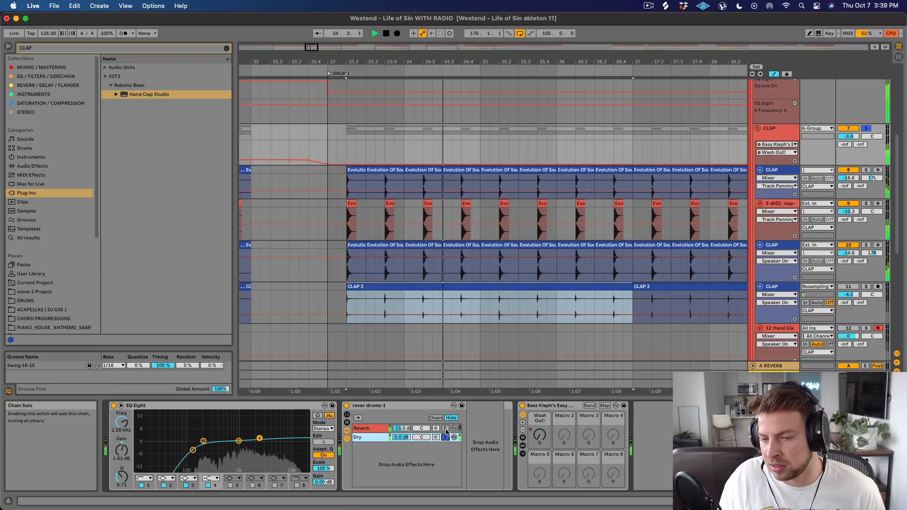
left_click(445, 428)
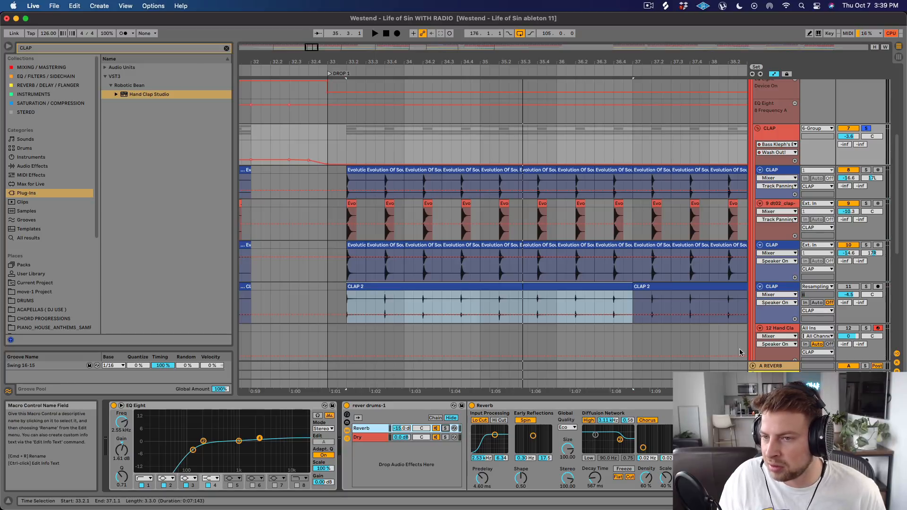
Play the CLAP group from bar 30 into Drop 1 to hear its rising automation in the buildup.
left_click_drag(562, 58, 435, 77)
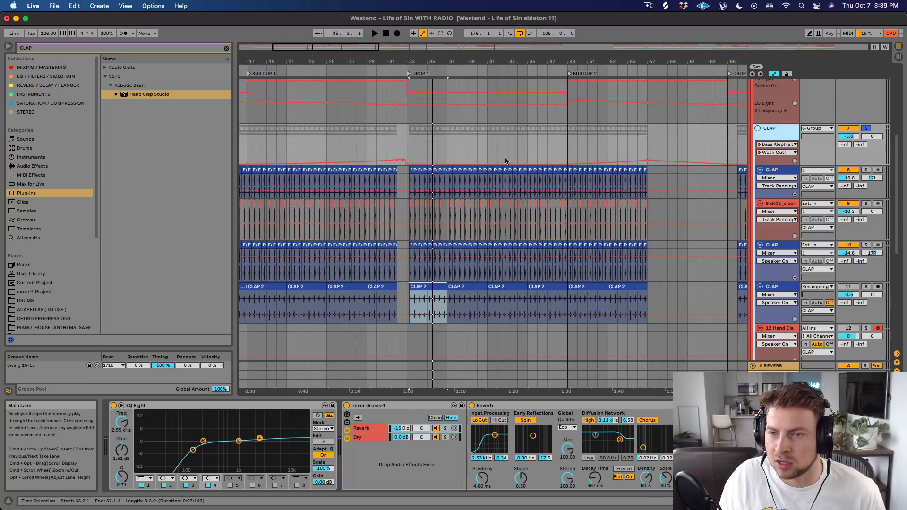
left_click(377, 146)
key("space")
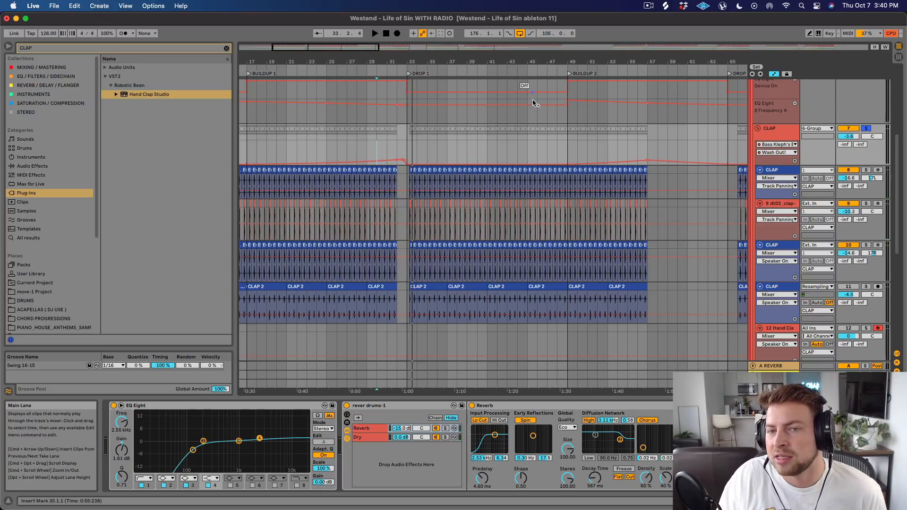
Fold the CLAP group, unfold the HATS group and view its individual layers at the start of Drop 1.
left_click_drag(454, 61, 454, 33)
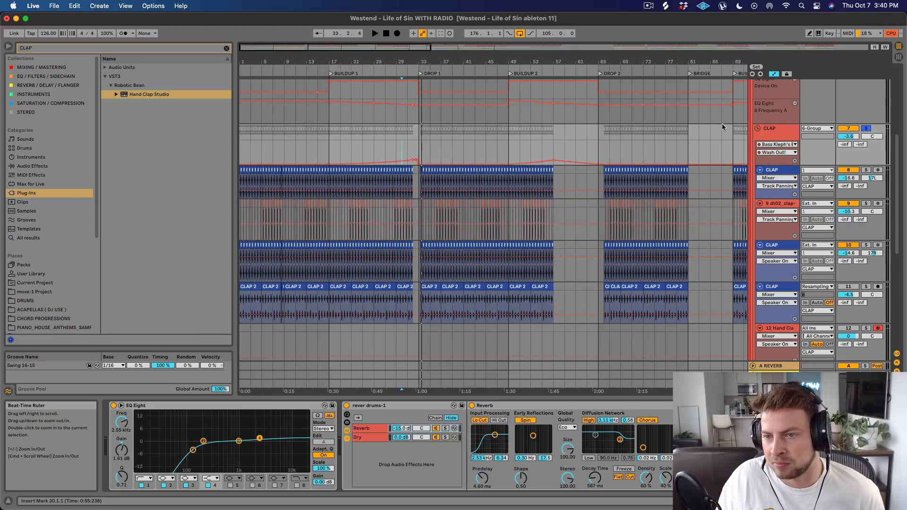
left_click(758, 128)
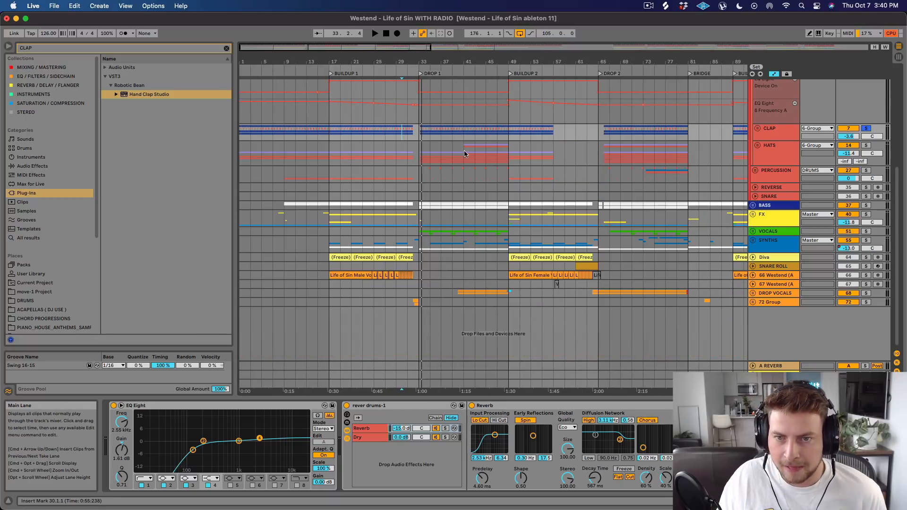
left_click(758, 145)
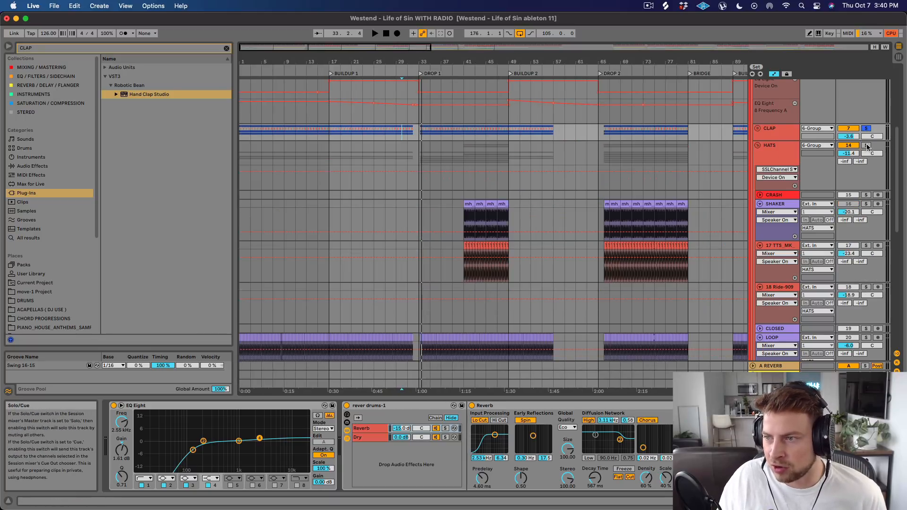
scroll(428, 141, "down", 5)
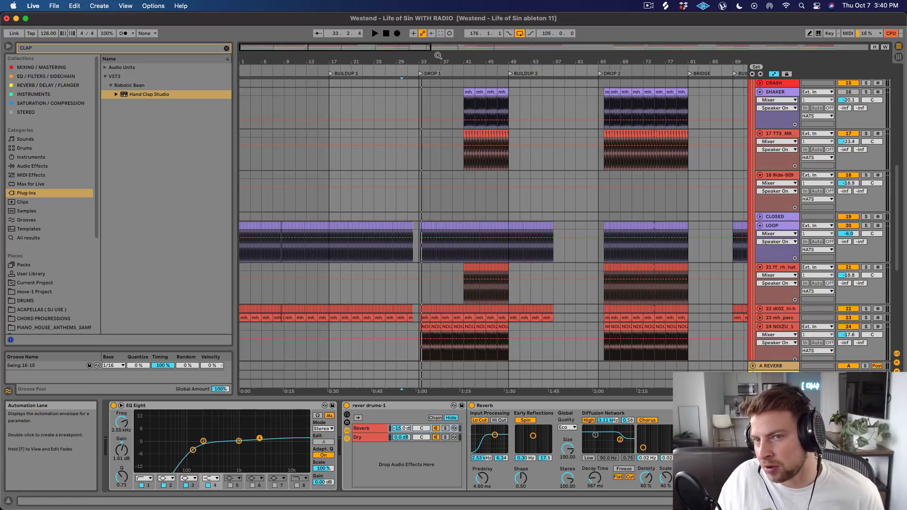
left_click_drag(438, 56, 475, 62)
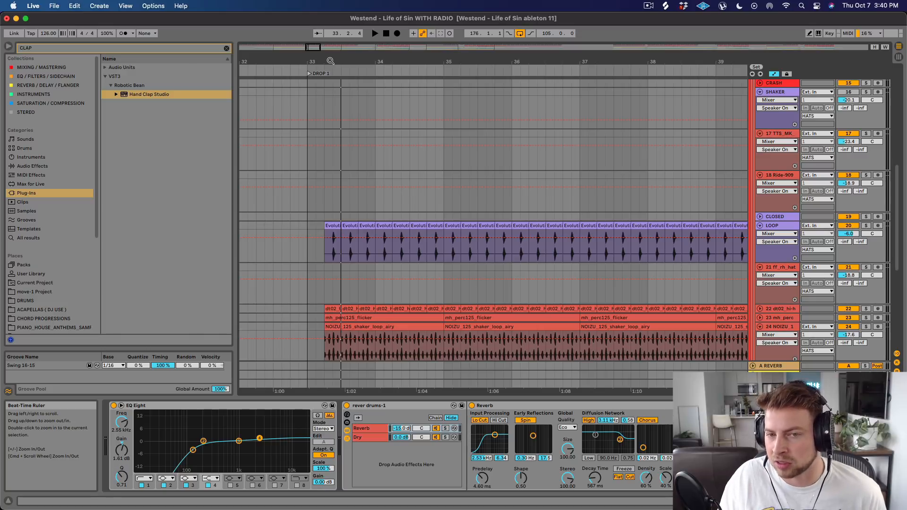
left_click_drag(331, 62, 331, 57)
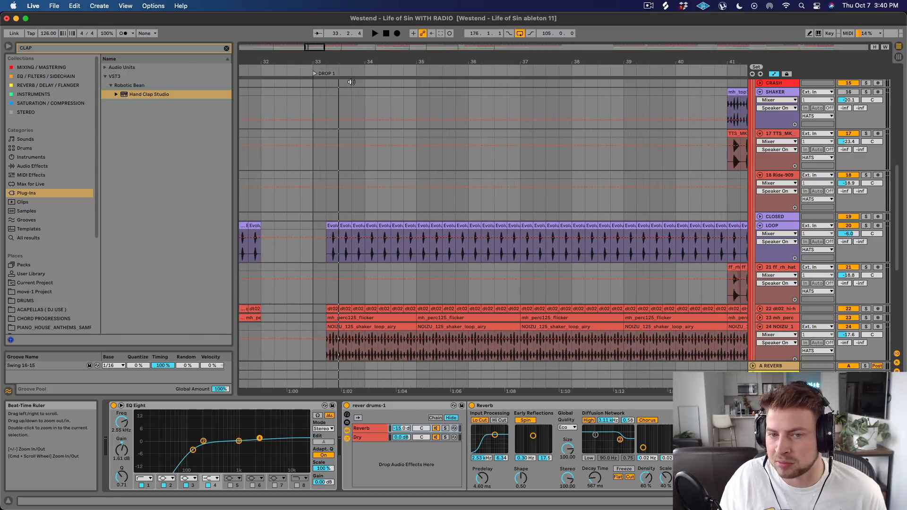
Solo the LOOP open hat layer in the HATS group and audition it at the start of Drop 1.
scroll(491, 187, "down", 3)
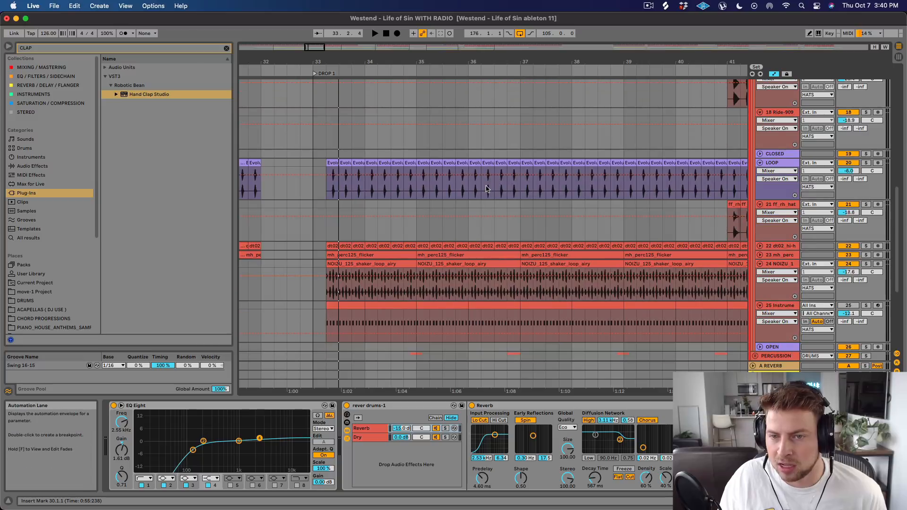
left_click(865, 162)
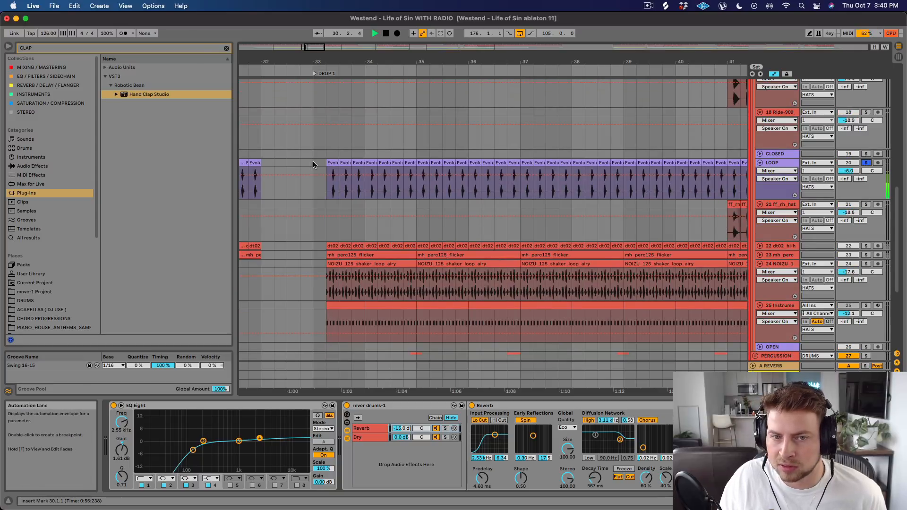
left_click(330, 163)
key("space")
key("space")
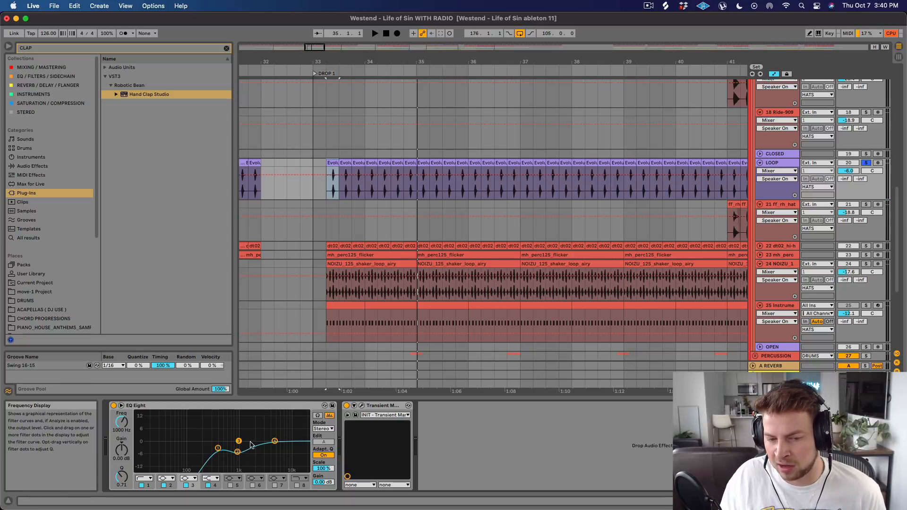
Open Transient Master on the LOOP track and compare the open hat with the device bypassed and active, closing its window when done.
left_click(361, 406)
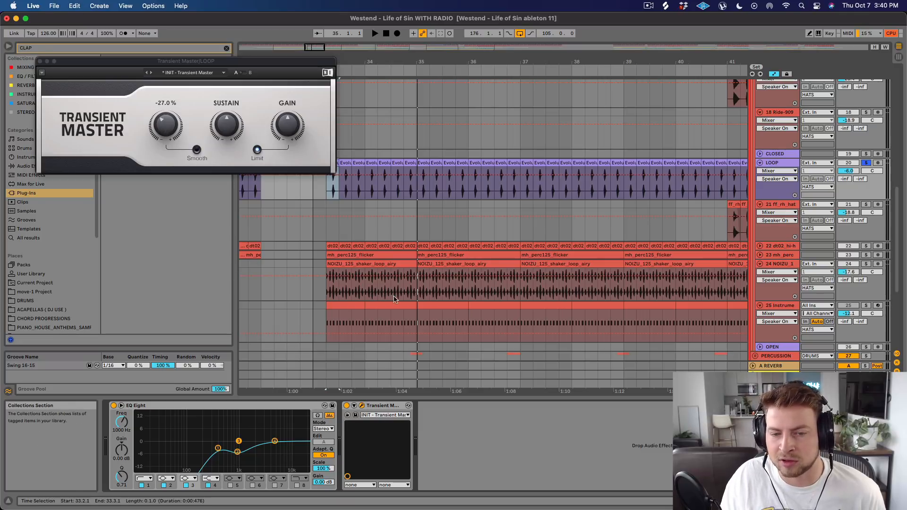
key("space")
left_click(347, 405)
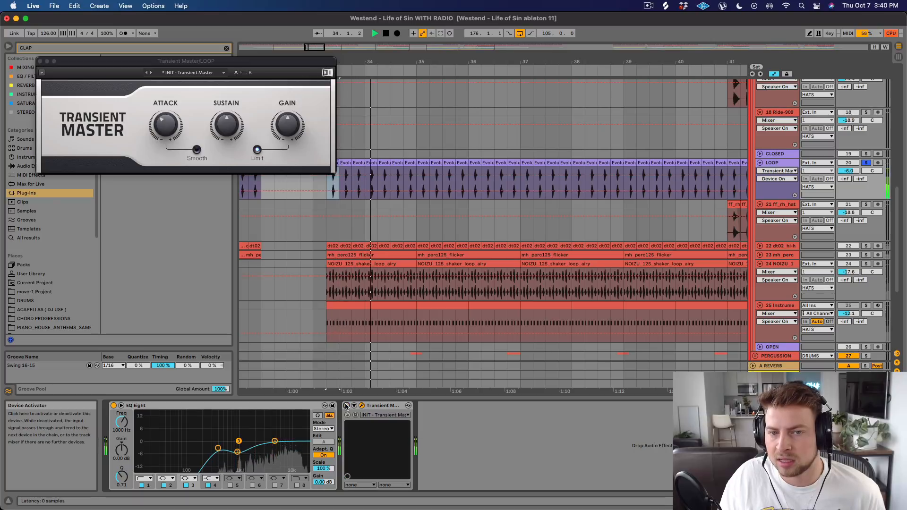
left_click(346, 405)
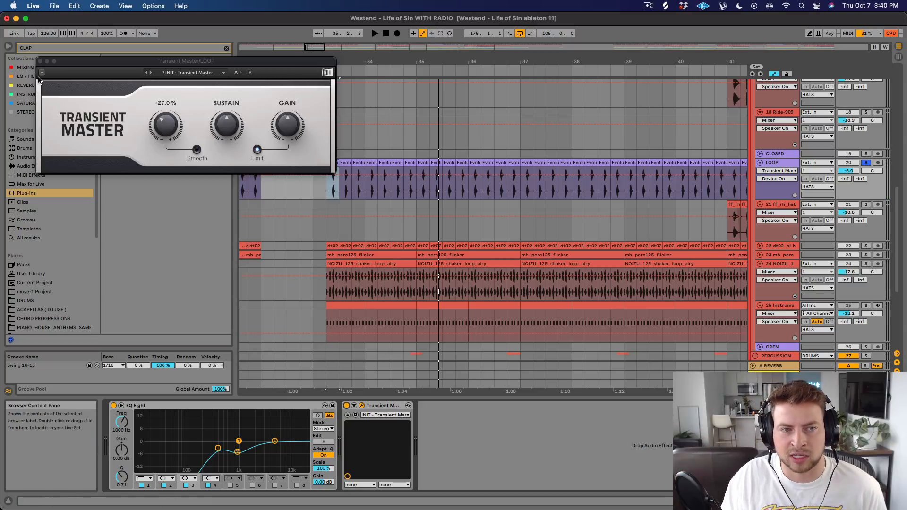
left_click(41, 61)
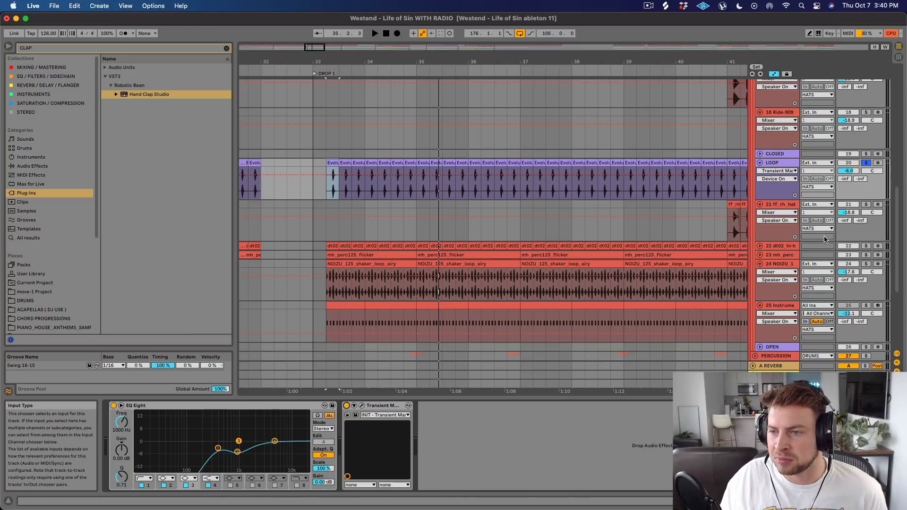
Audition the dt02 hi-hat layer soloed, unfold its track and show its device chain.
key("space")
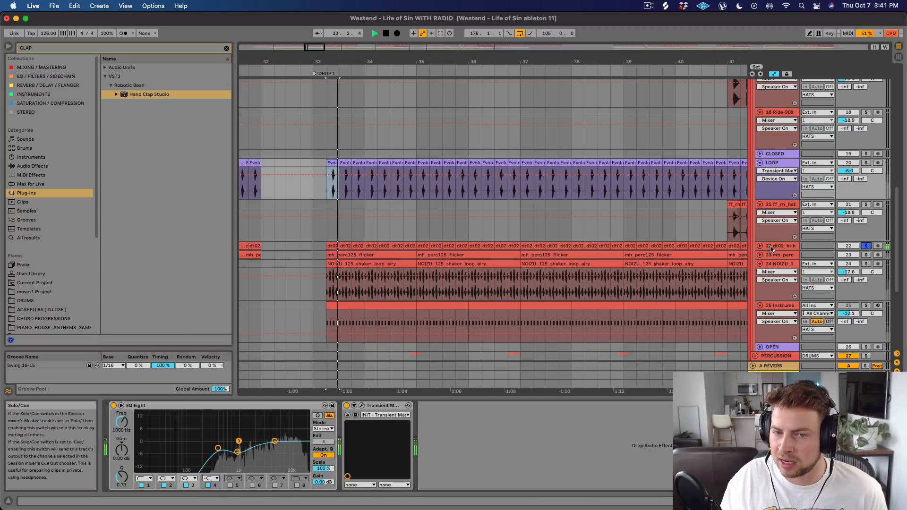
left_click(759, 246)
key("space")
left_click(780, 247)
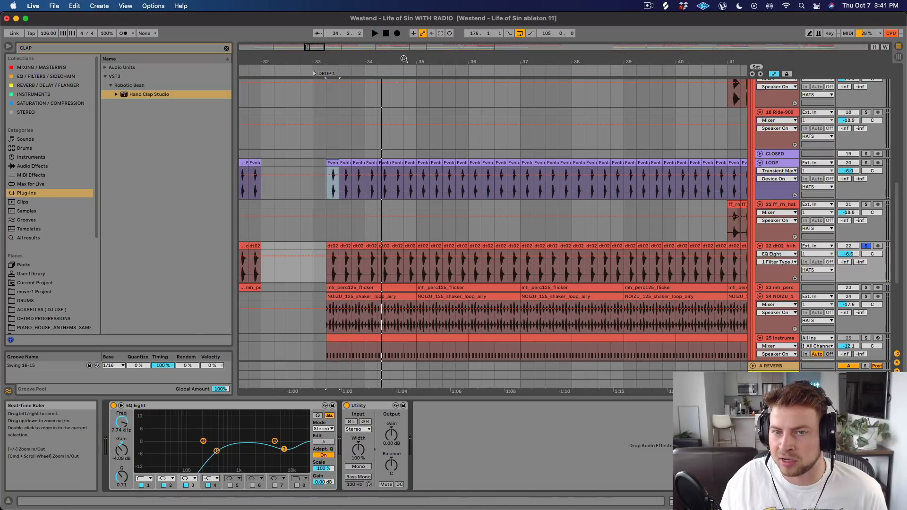
Compare the attack transients of the LOOP open hat and the dt02 hi-hat waveforms at 34.4.3.
left_click_drag(407, 60, 455, 137)
left_click_drag(443, 189, 481, 186)
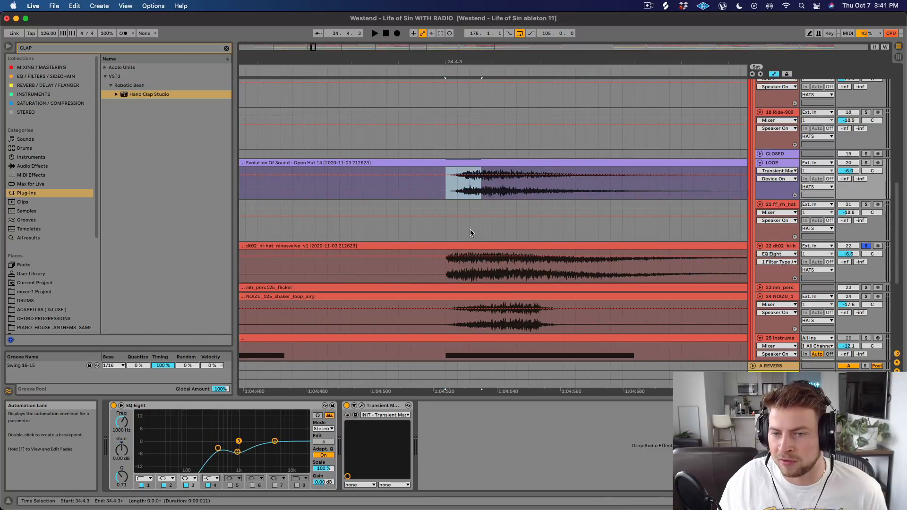
left_click_drag(446, 273, 456, 265)
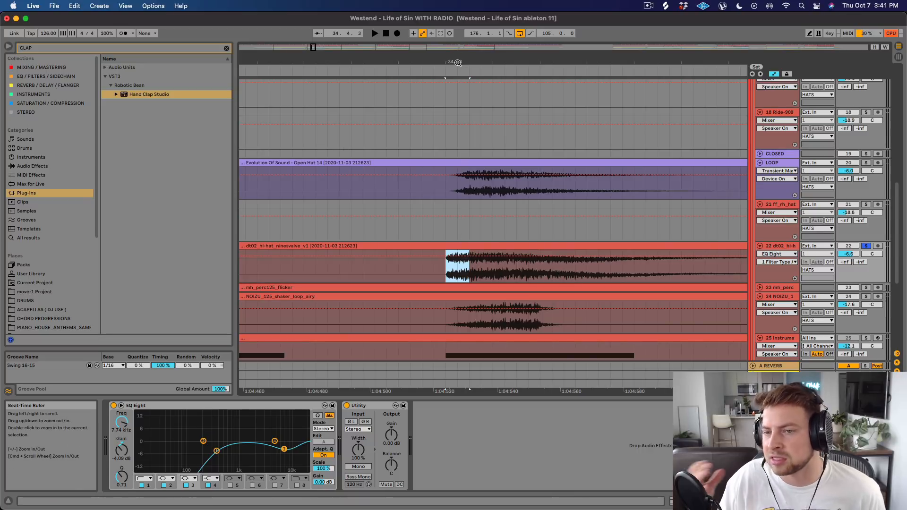
Play the soloed dt02 hi-hat again and examine its EQ Eight and Utility devices.
key("space")
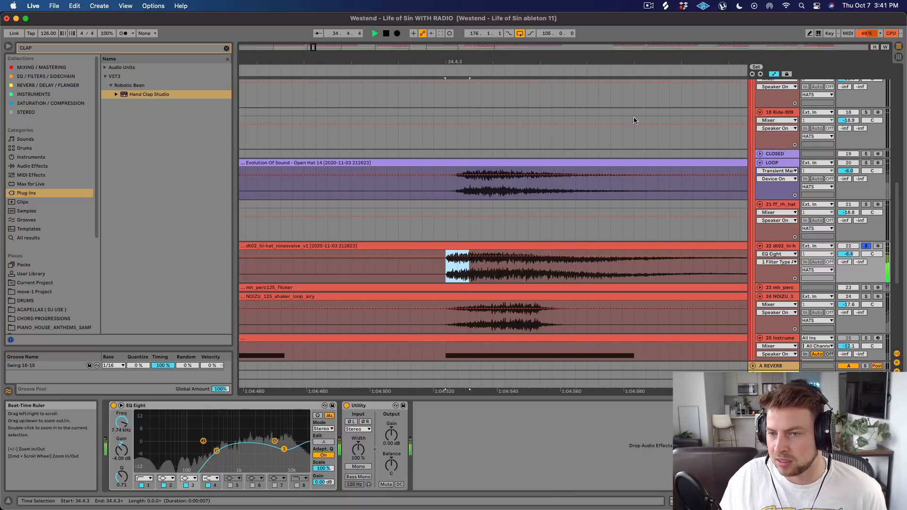
left_click_drag(560, 61, 560, 47)
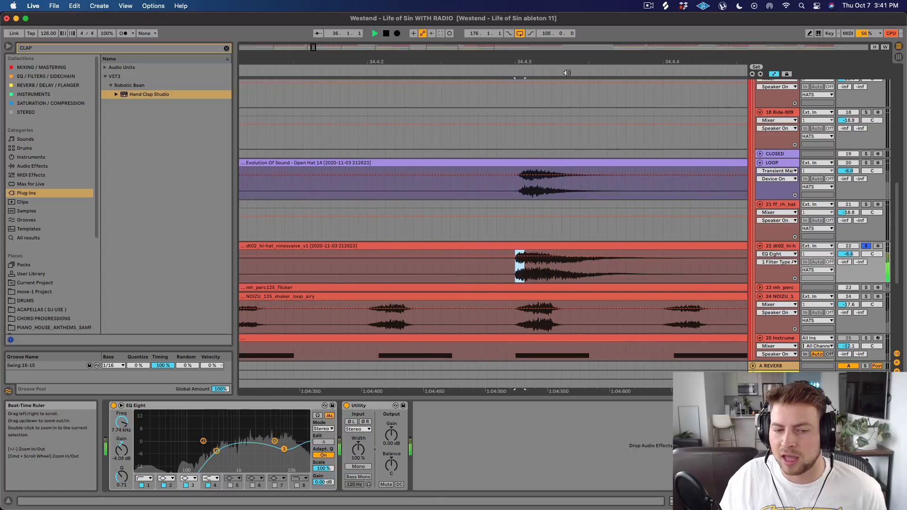
key("space")
left_click(784, 246)
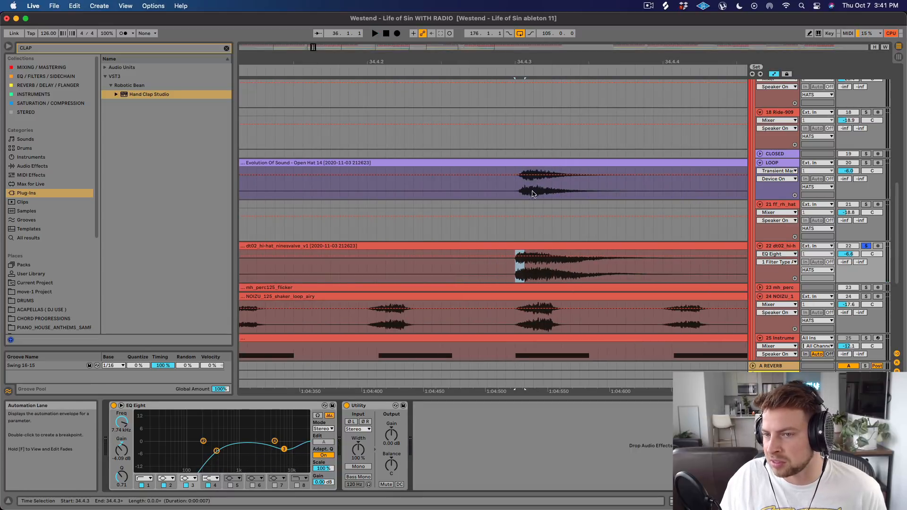
Unfold and solo the mh_perc125_flicker layer, audition it in Drop 1 and select its clip at bar 35.
scroll(613, 279, "down", 2)
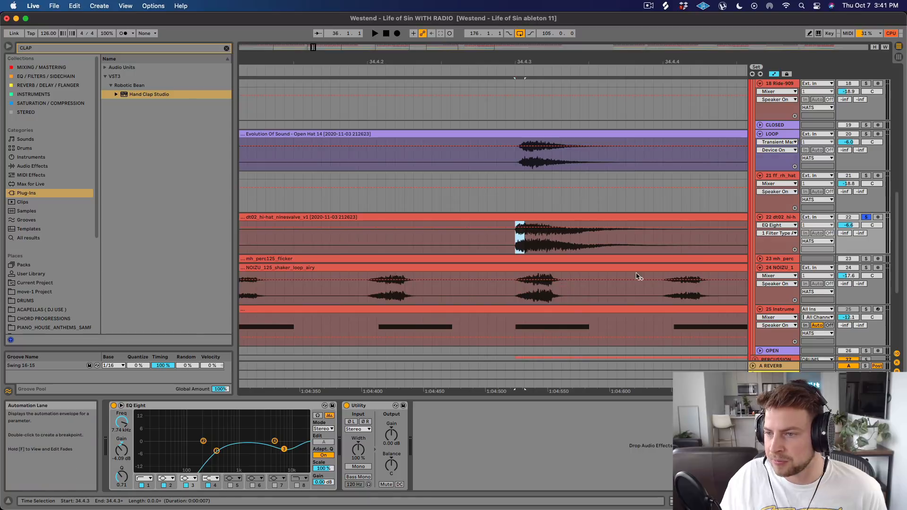
left_click(759, 258)
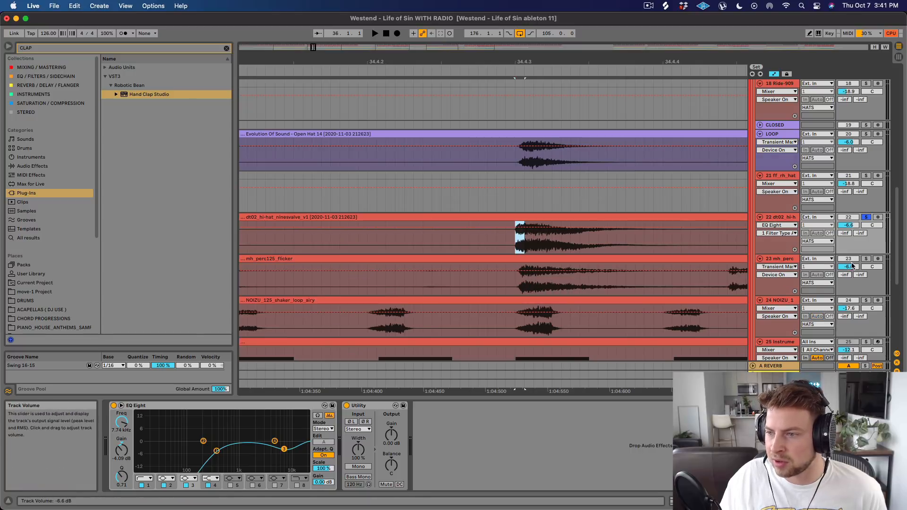
left_click(866, 258)
key("space")
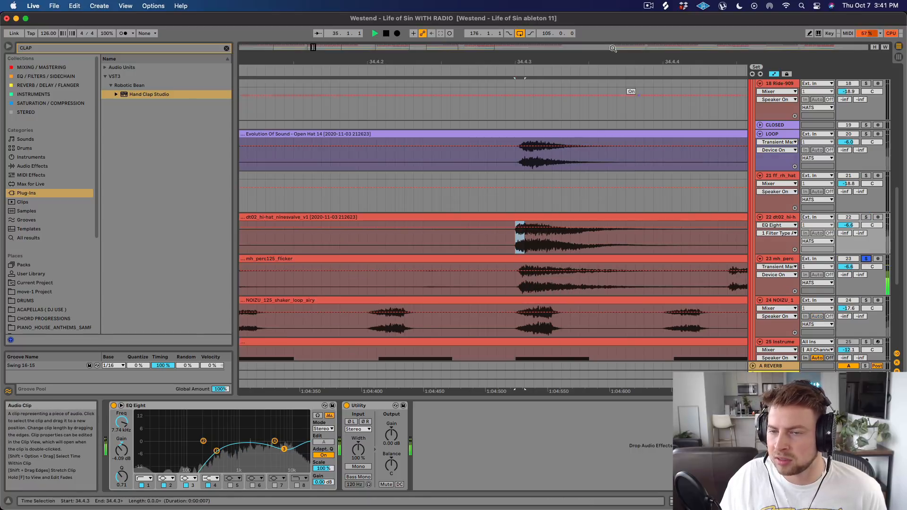
left_click_drag(613, 48, 485, 194)
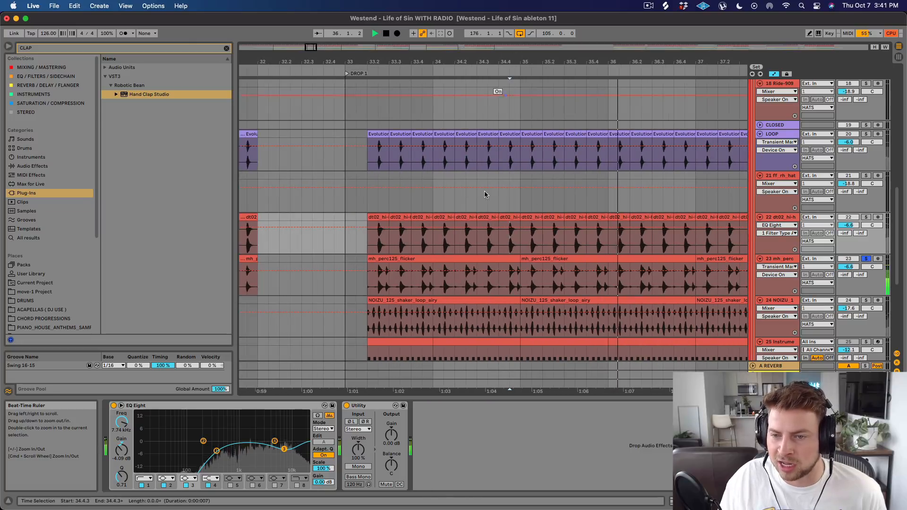
left_click(560, 259)
key("space")
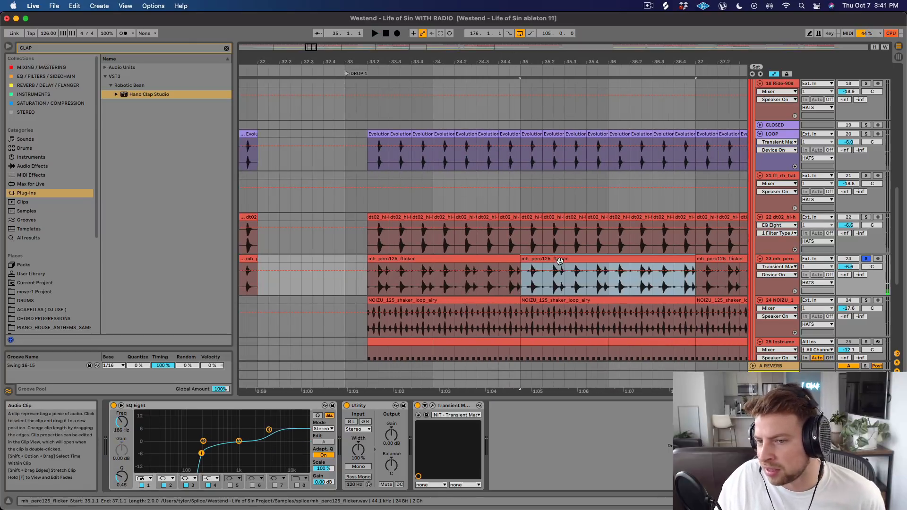
Highlight the stretch from 35.2.2 to 35.2.3 in the mh_perc125_flicker clip and play the soloed layer from there.
left_click_drag(575, 56, 487, 156)
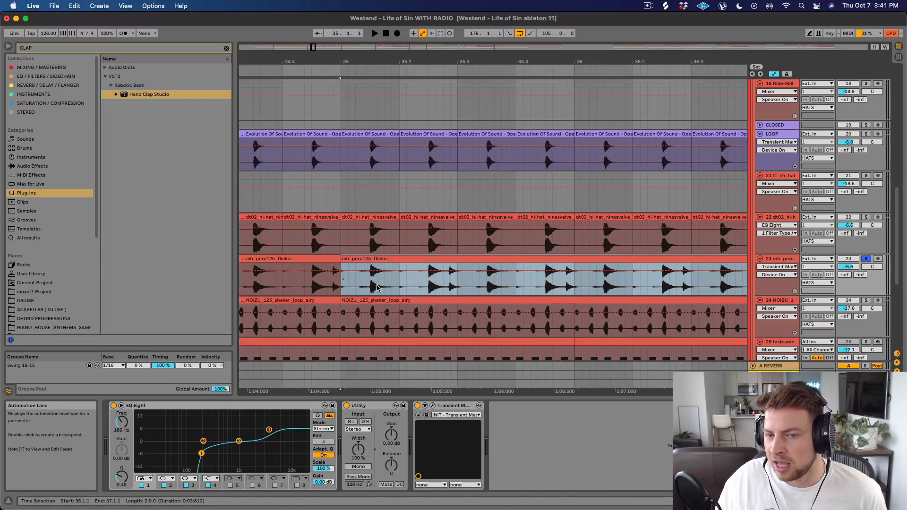
left_click_drag(417, 282, 425, 282)
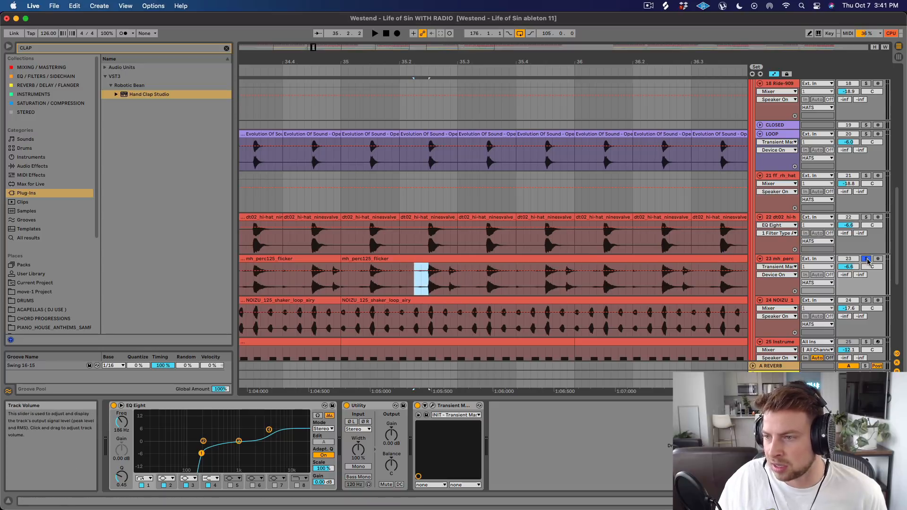
key("space")
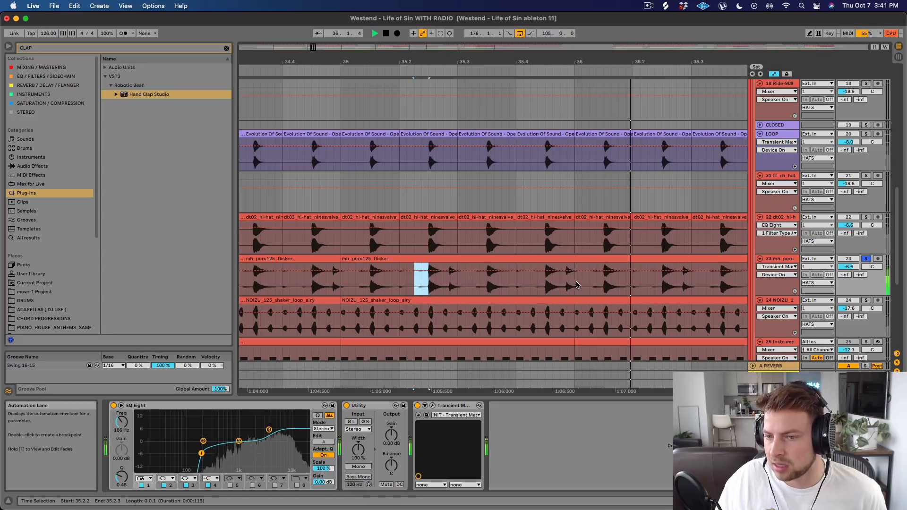
key("space")
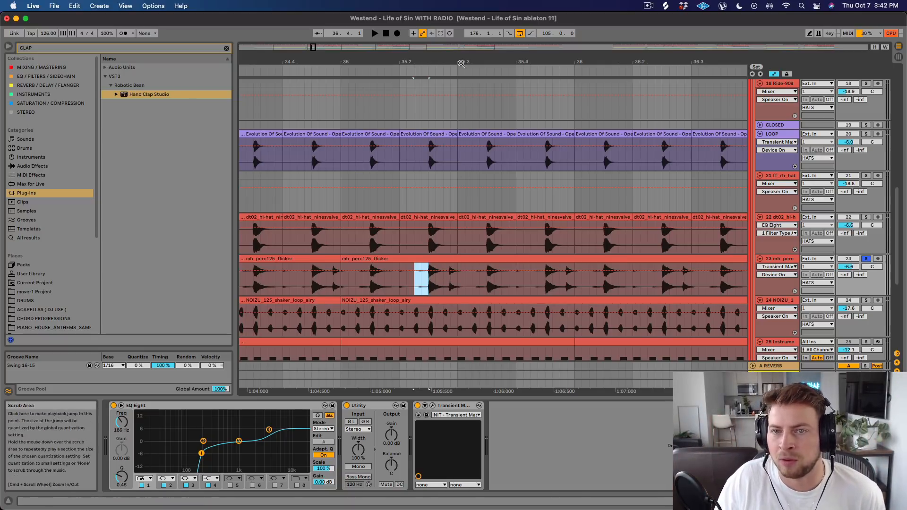
Inspect the mh_perc125_flicker track's device chain and its Transient Master settings, closing the plug-in window when done.
left_click_drag(461, 62, 460, 61)
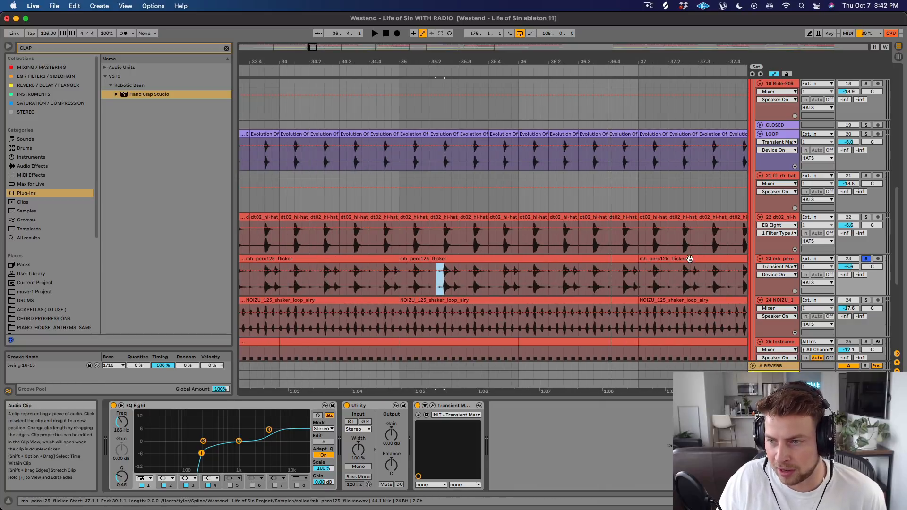
left_click(776, 259)
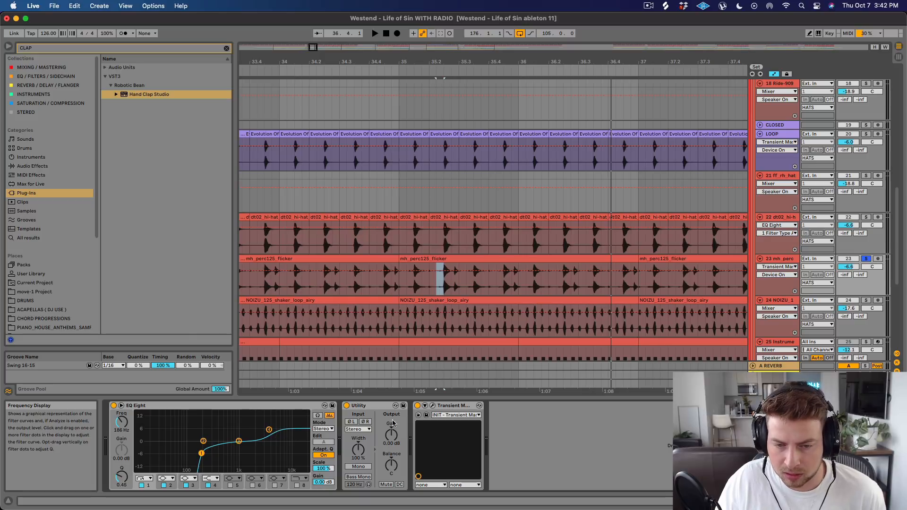
left_click(432, 405)
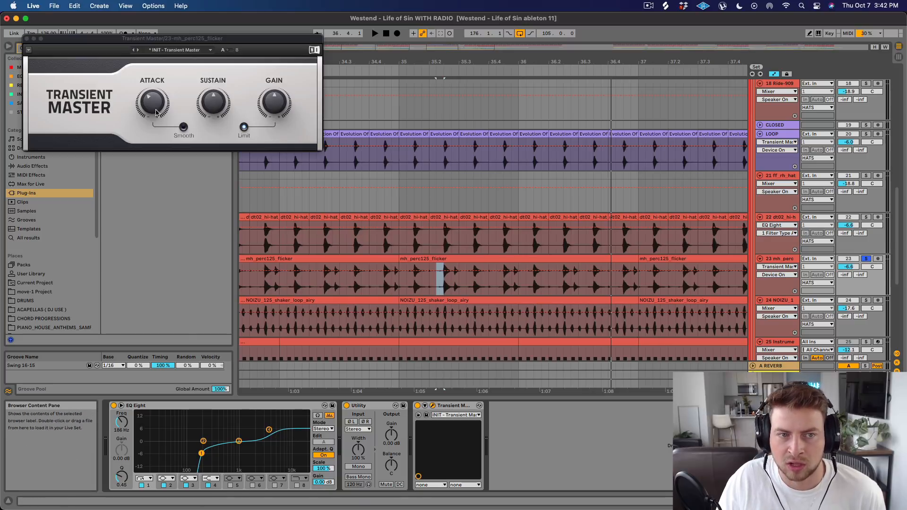
left_click(27, 38)
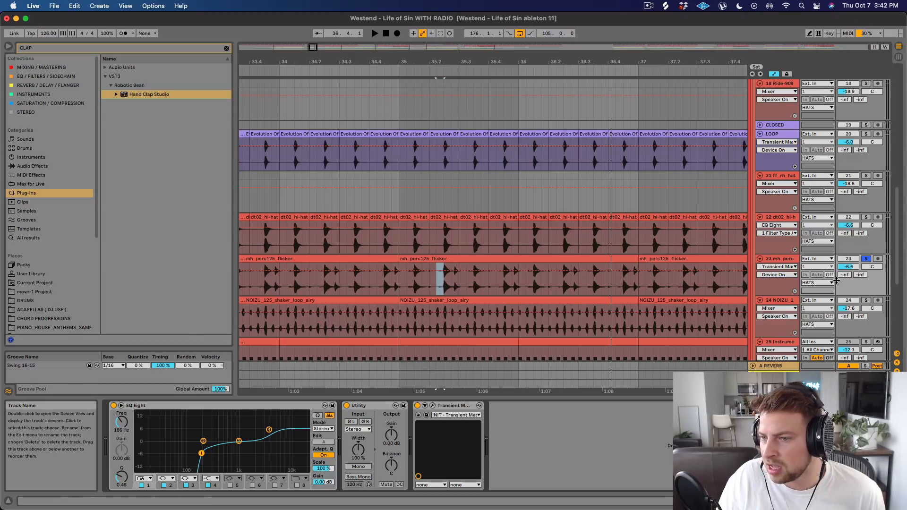
Solo the NOIZU_125_shaker_loop_airy layer and play it from bar 35 of Drop 1.
left_click(867, 301)
left_click_drag(519, 66, 519, 57)
left_click_drag(477, 389, 477, 380)
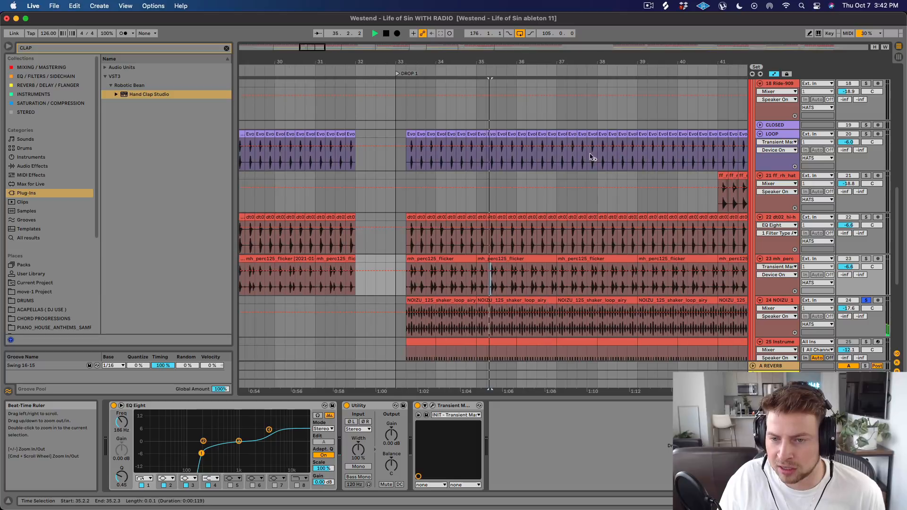
key("space")
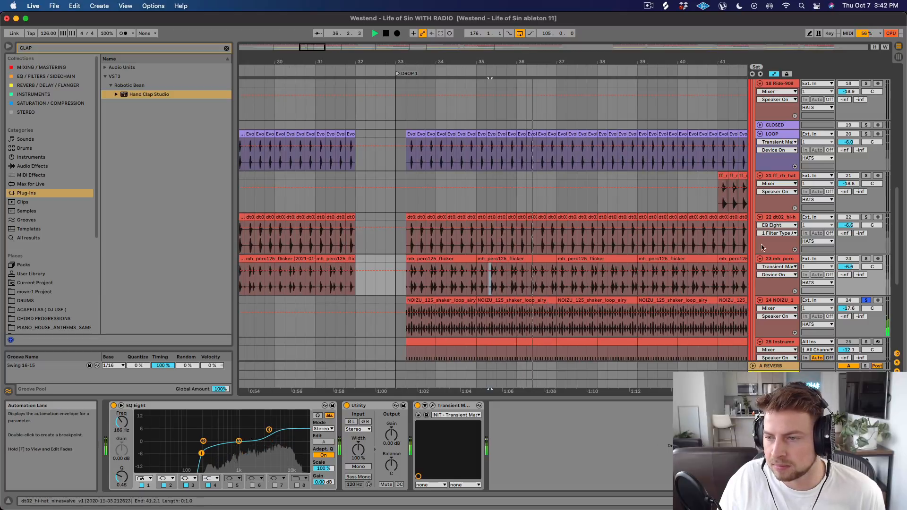
Inspect the NOIZU shaker loop's device chain and its Kickstart sidechain curve, closing the plug-in window when done.
left_click(783, 301)
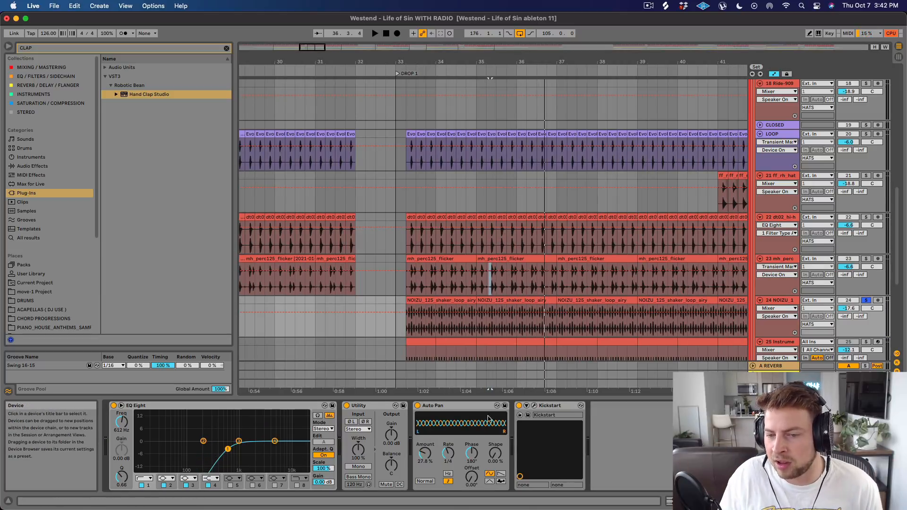
left_click(534, 405)
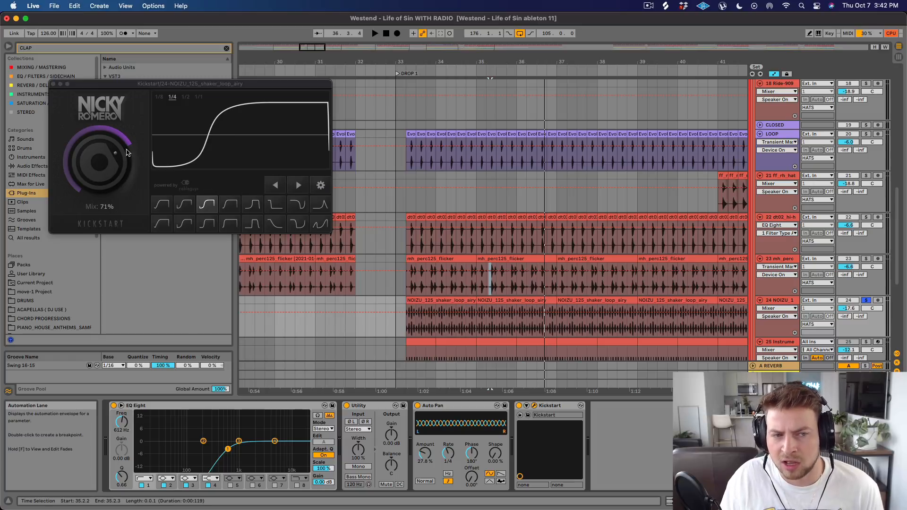
left_click(54, 85)
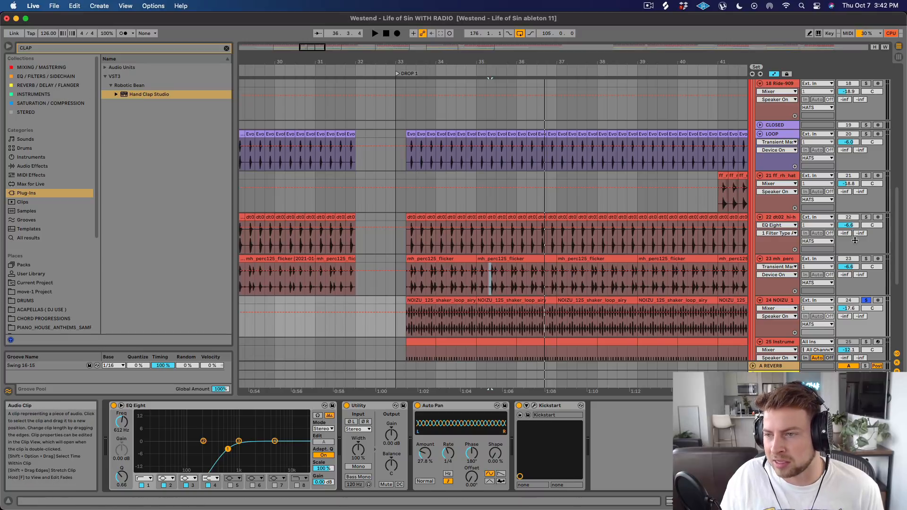
Solo the whole HATS group and play it from 33.1.1 at the start of Drop 1.
scroll(865, 302, "down", 2)
left_click(866, 312)
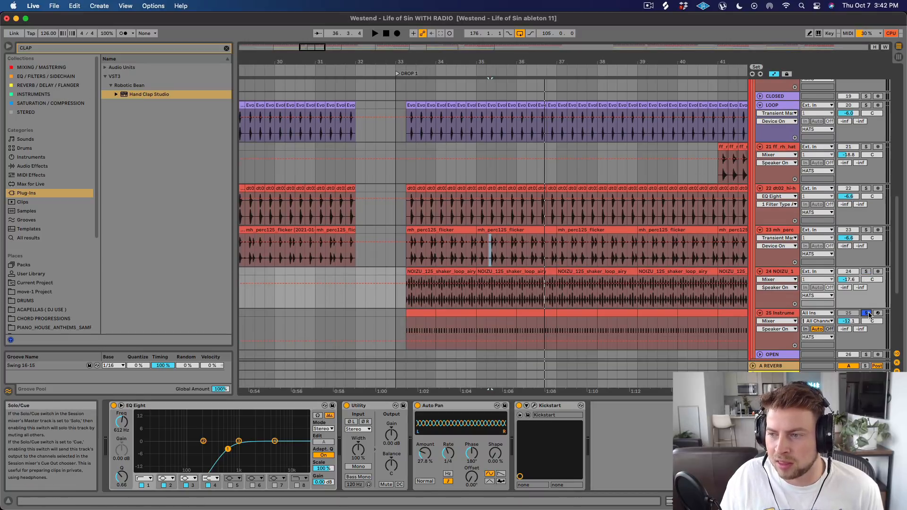
scroll(865, 284, "up", 10)
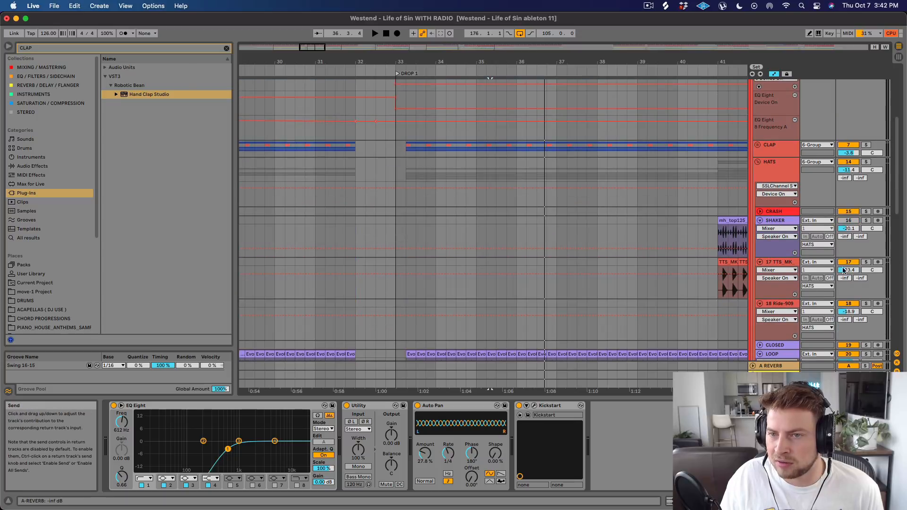
left_click(866, 162)
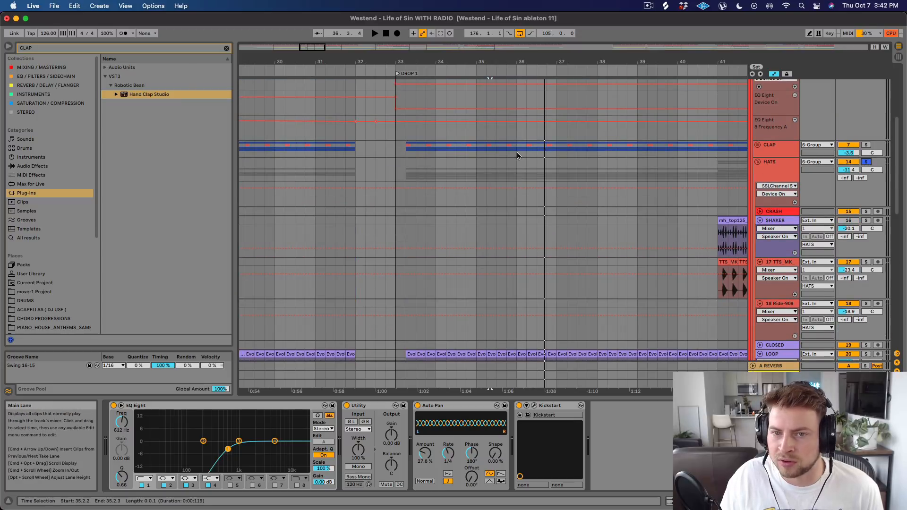
left_click(396, 174)
key("space")
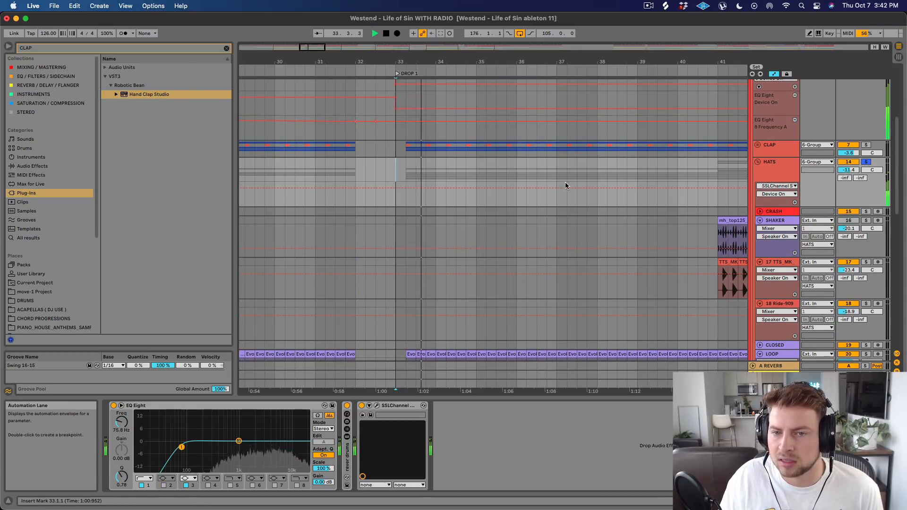
Mute the NOIZU shaker loop track during playback to hear the hats without it, and reactivate it to compare.
scroll(856, 250, "down", 10)
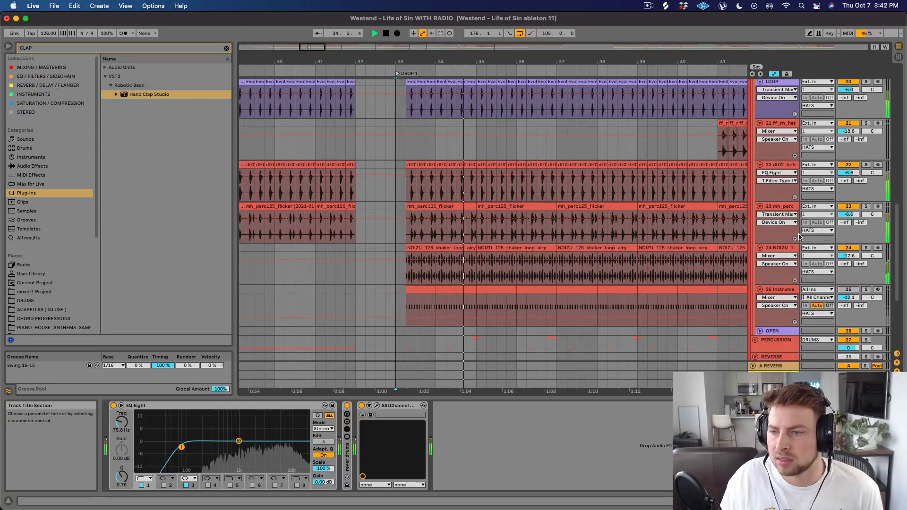
left_click(854, 248)
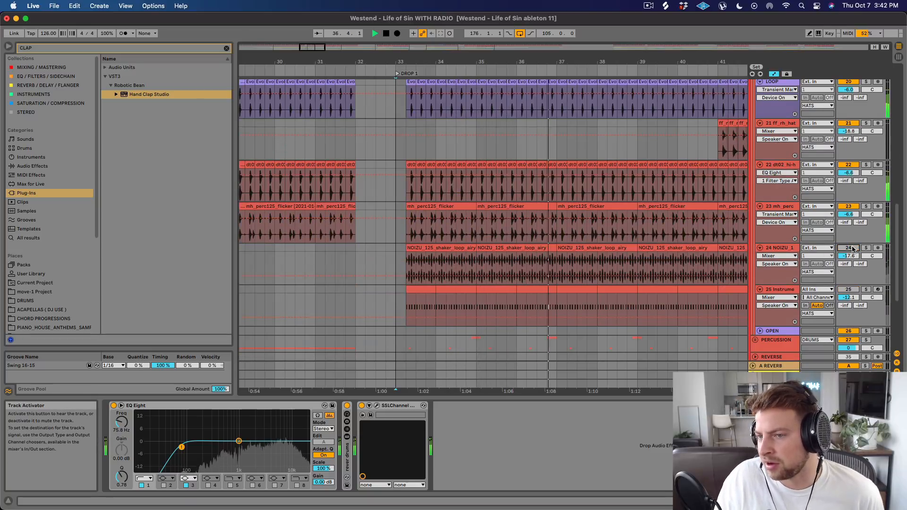
left_click(853, 248)
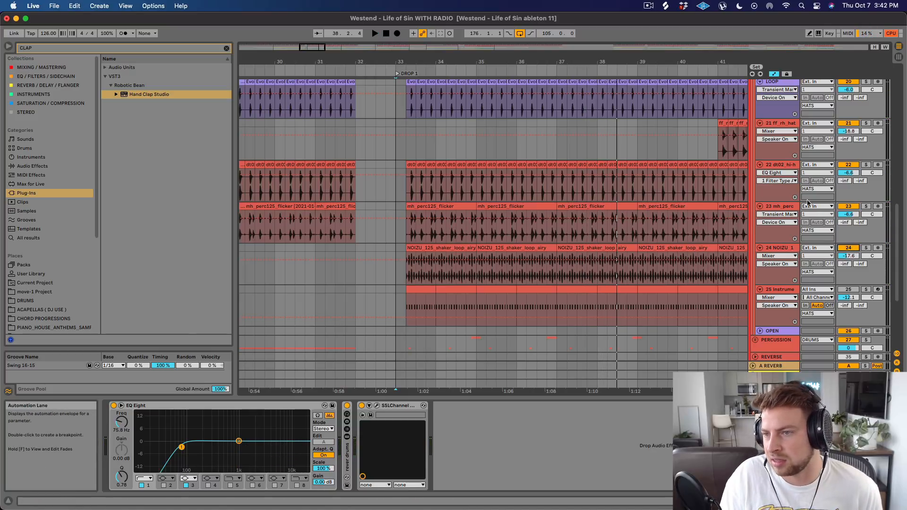
Inspect the HATS group's device chain by unfolding the rever drums rack and opening the SSLChannel plug-in window over the arrangement.
scroll(788, 196, "up", 5)
scroll(787, 196, "up", 6)
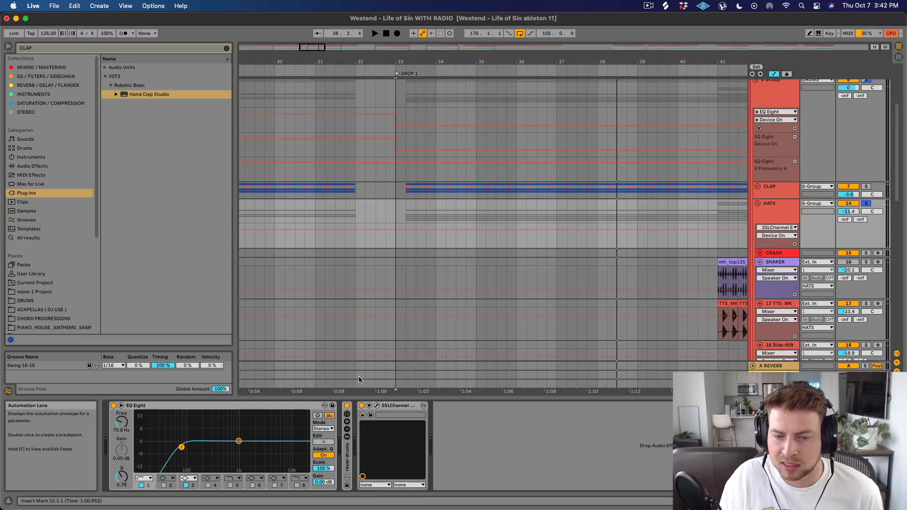
double_click(347, 458)
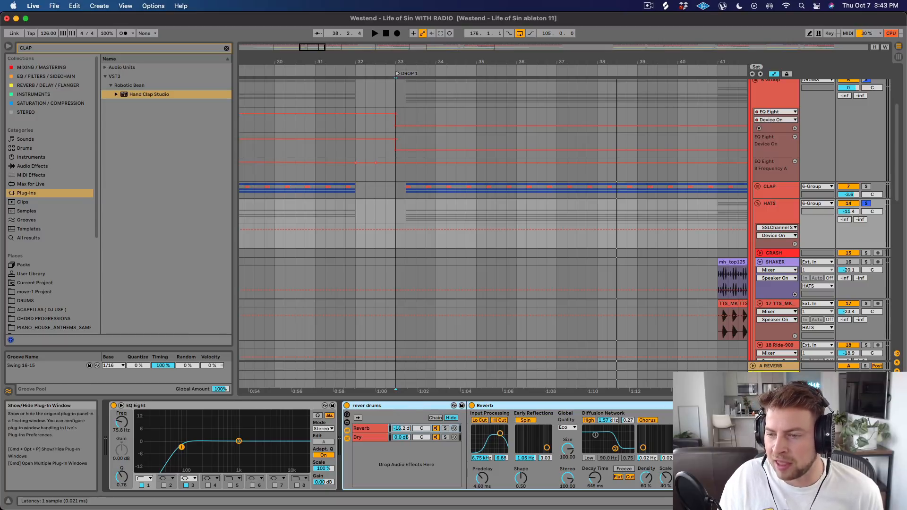
left_click(740, 406)
left_click_drag(159, 98, 487, 57)
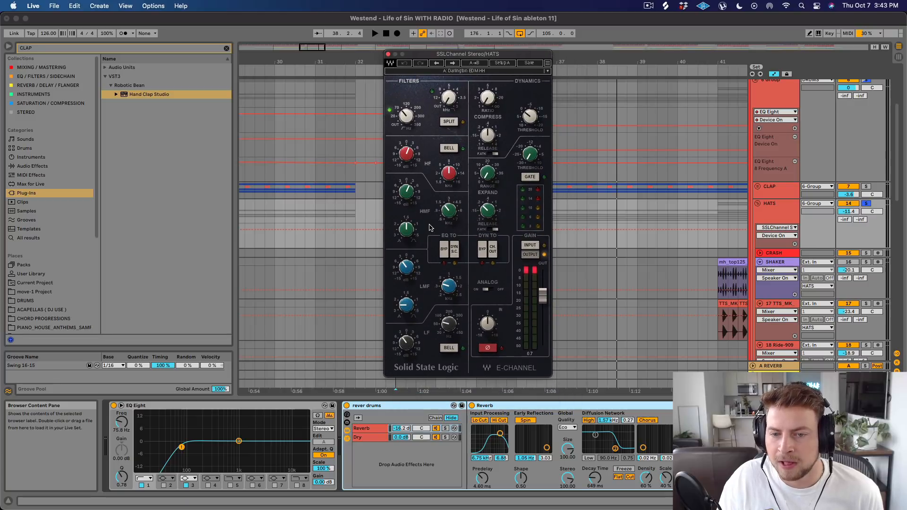
Look up Darlington EDM HH among SSLChannel's Dave Darlington factory presets and close the preset list without loading anything.
left_click(479, 71)
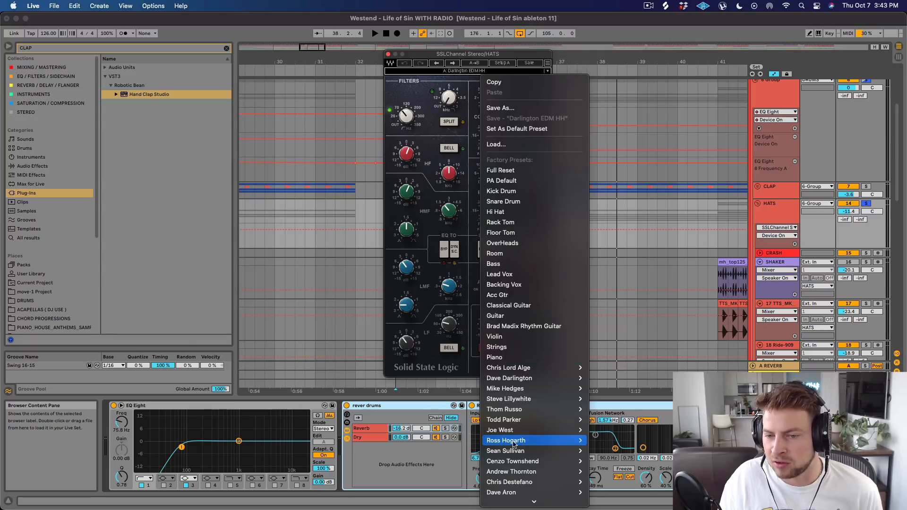
mouse_move(510, 452)
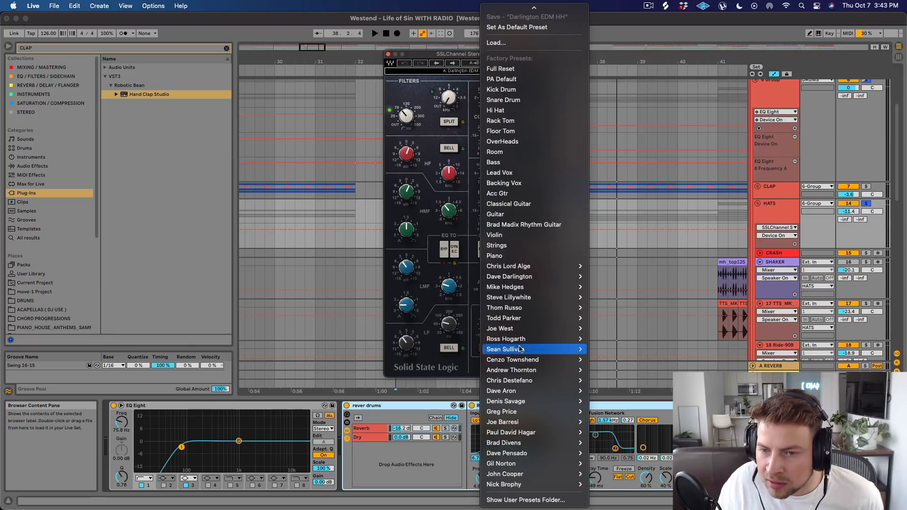
mouse_move(526, 278)
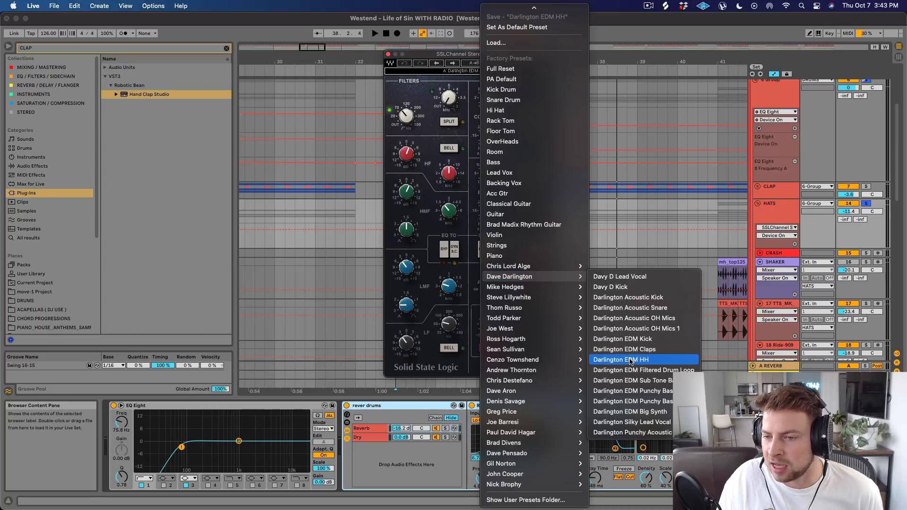
left_click(383, 220)
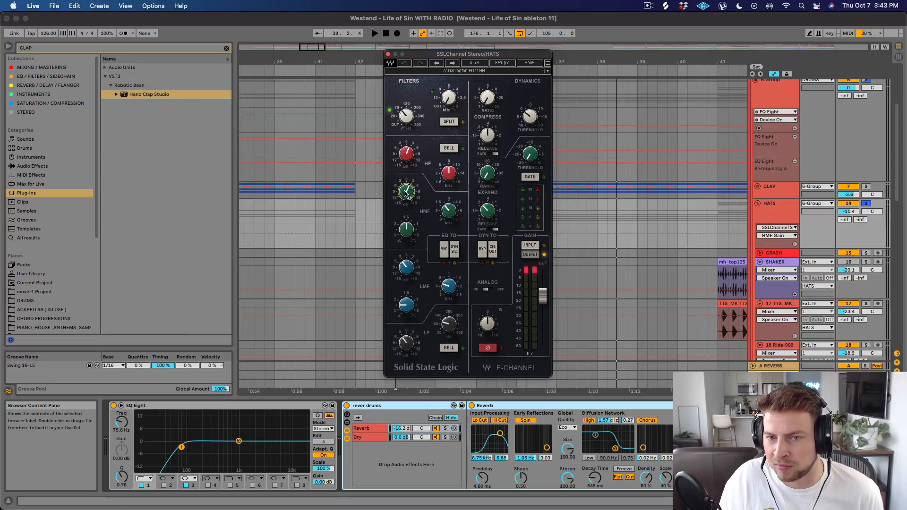
Play the HATS group from 37.4.1 to compare its sound with SSLChannel on and bypassed, closing the plug-in window when done.
left_click(611, 289)
left_click(590, 200)
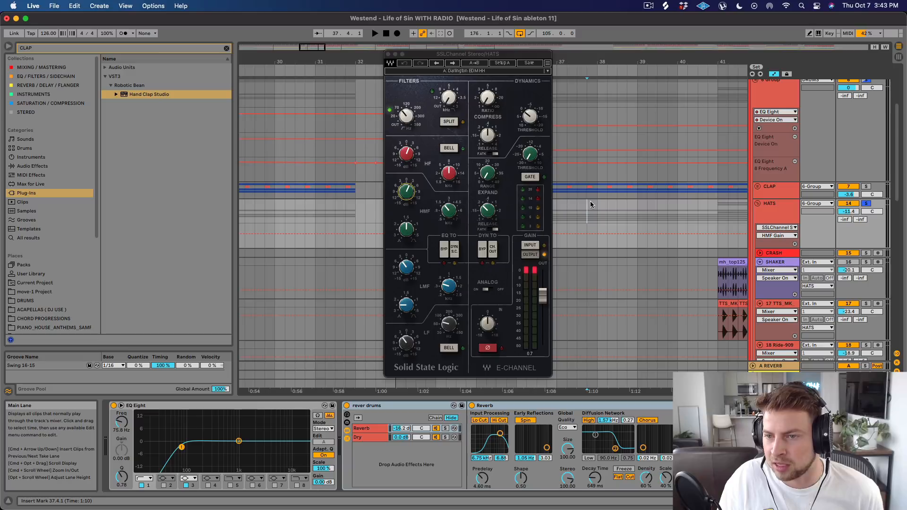
key("space")
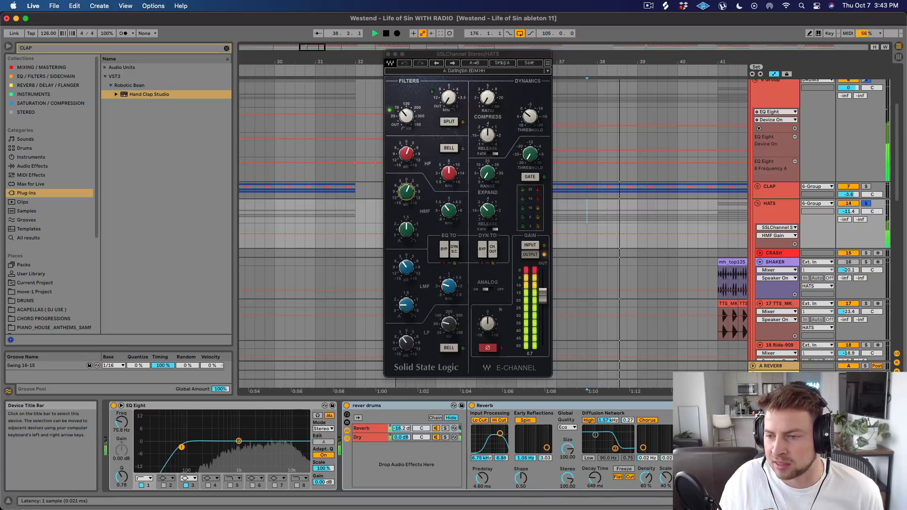
left_click(719, 405)
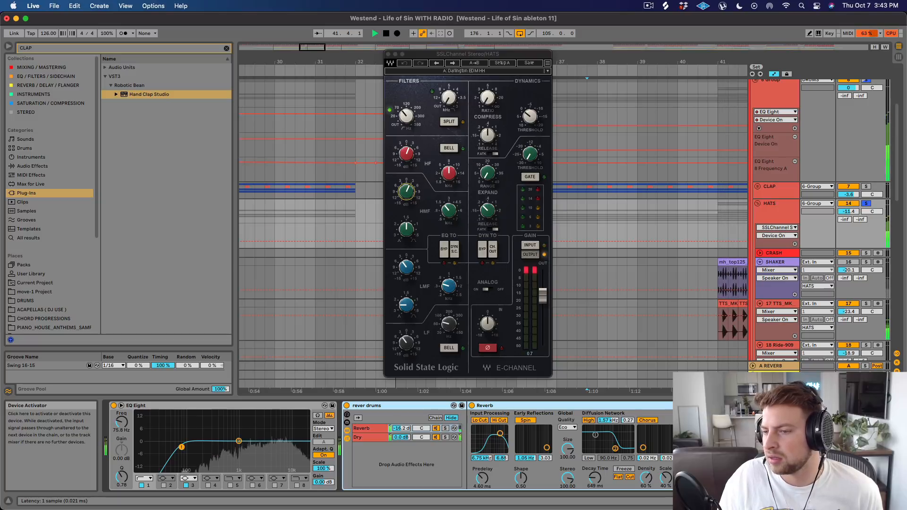
key("space")
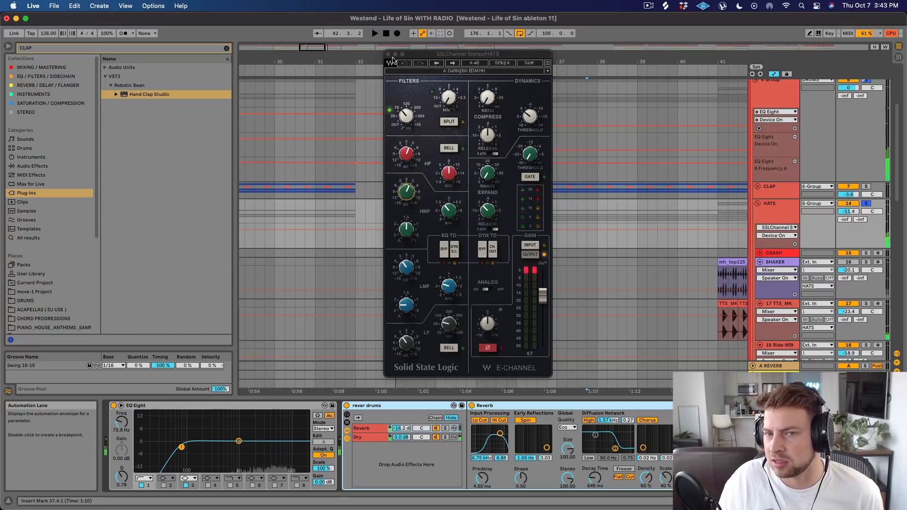
left_click(389, 54)
Collapse the HATS group and unfold the PERCUSSION group to show its layers around the start of Drop 1.
left_click(757, 203)
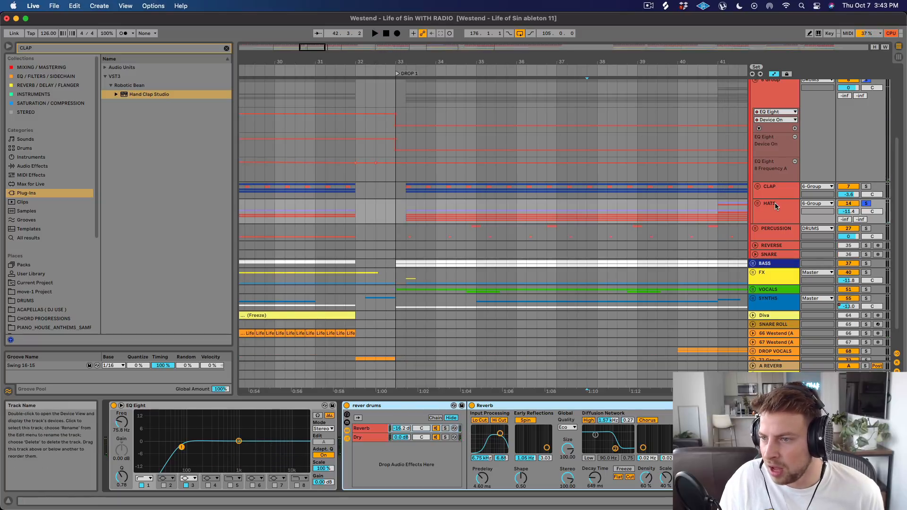
left_click(758, 226)
scroll(557, 193, "down", 5)
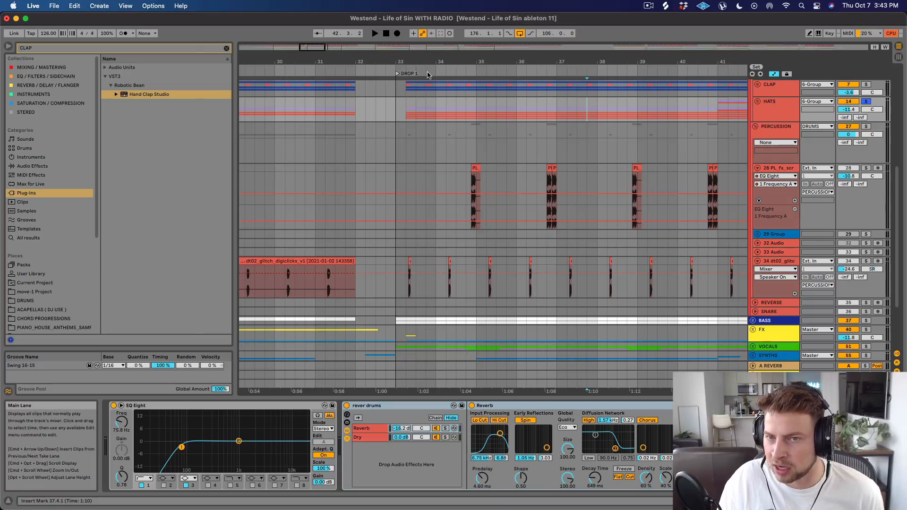
left_click_drag(431, 62, 402, 80)
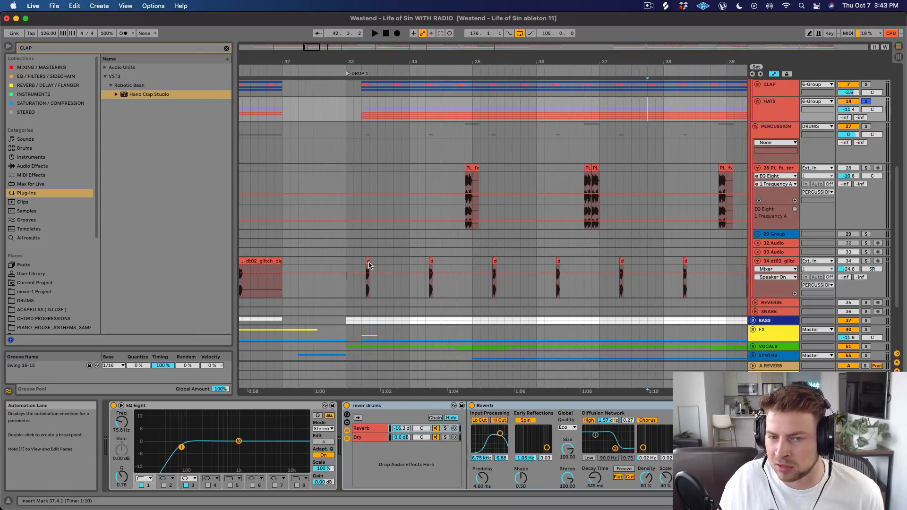
Select the dt02_glitch clip at 33.2.2, solo its track and play the layer from there.
left_click(368, 263)
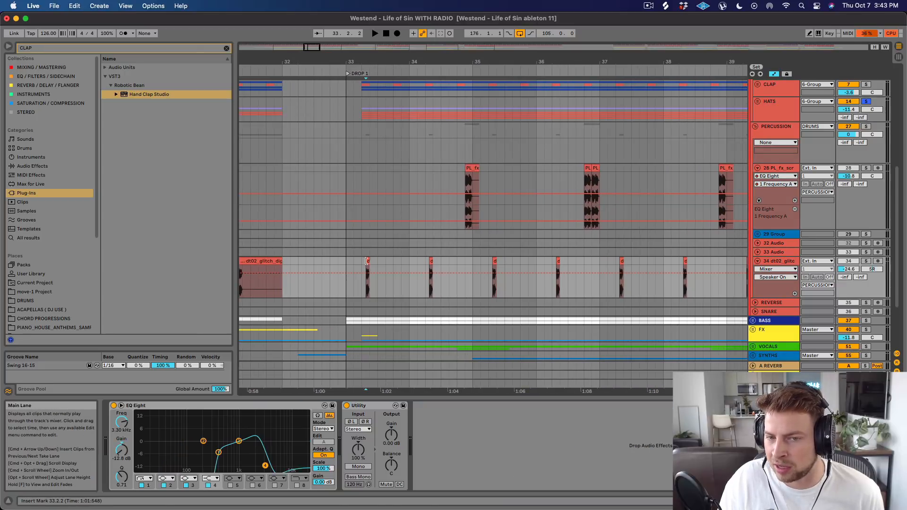
key("space")
left_click(865, 261)
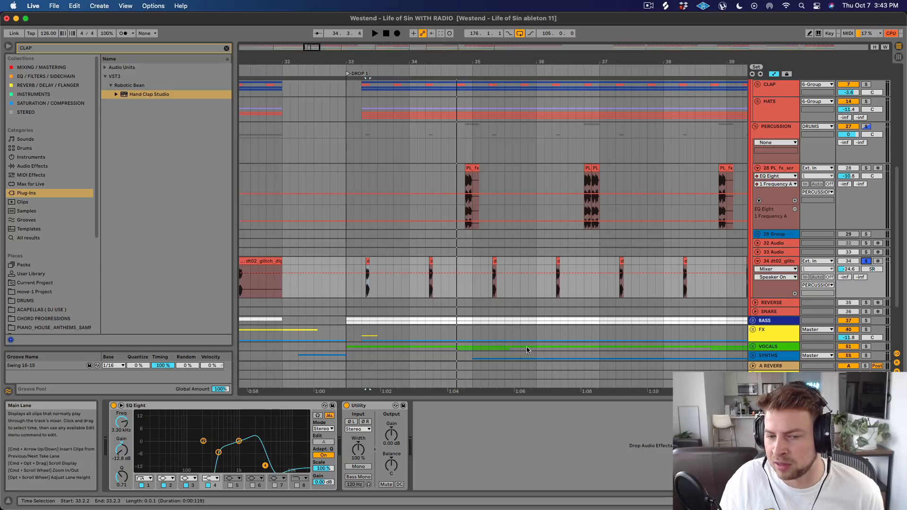
Replay the soloed dt02_glitch layer with its EQ Eight bypassed and re-enabled to compare the sound.
key("space")
left_click(114, 406)
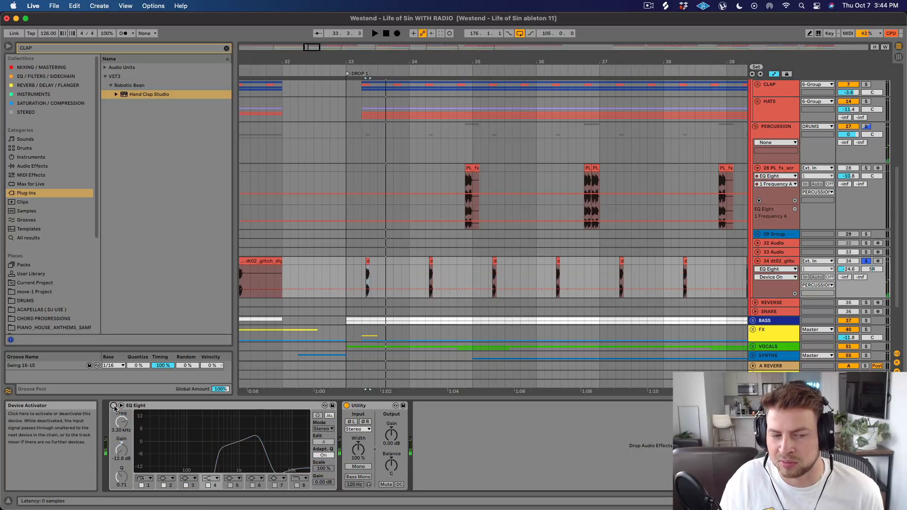
left_click(113, 406)
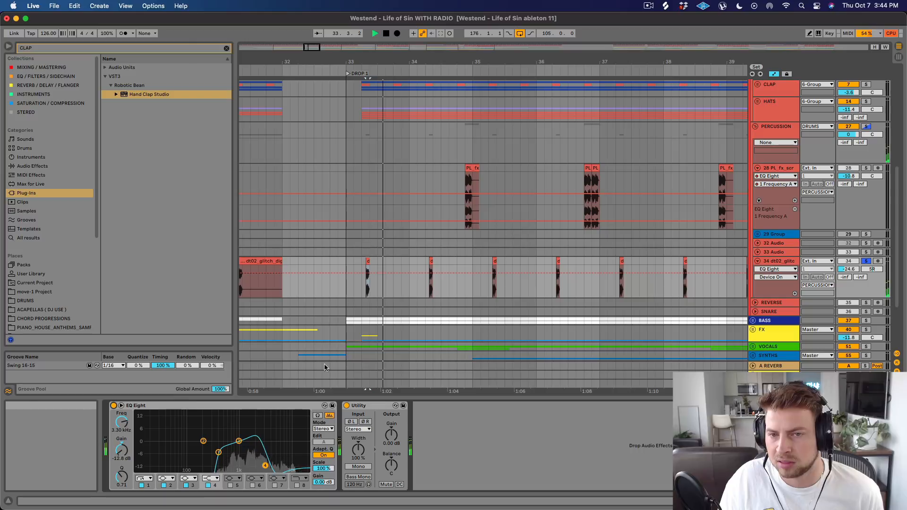
key("space")
Solo the PL_fx track and play it from its first Drop 1 clip, just before bar 35.
left_click(469, 168)
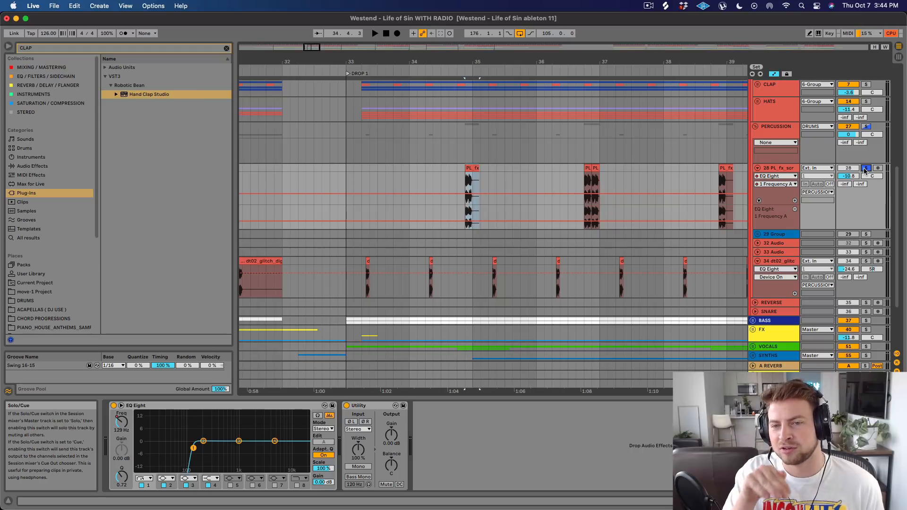
key("space")
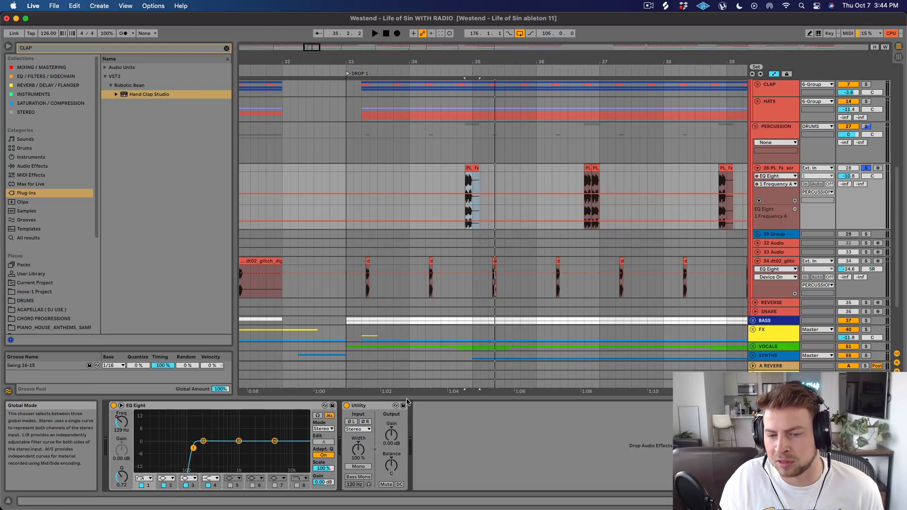
key("space")
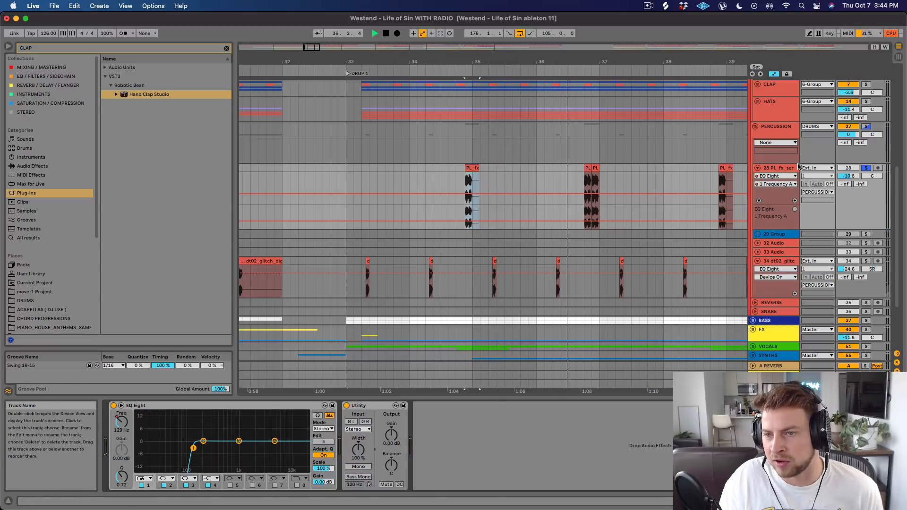
key("space")
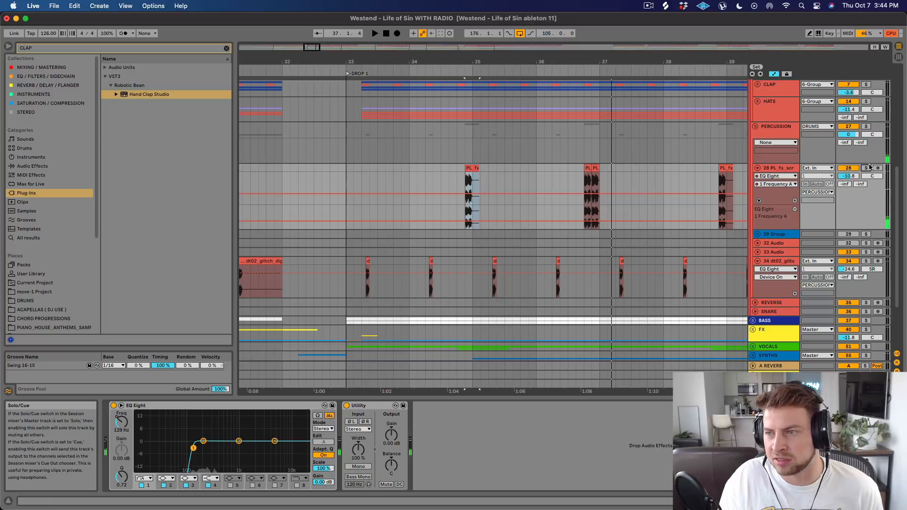
Play the unsoloed mix from 33.1.1 to hear the percussion in context, with the timeline covering bars 32 to 41.
left_click(344, 168)
key("space")
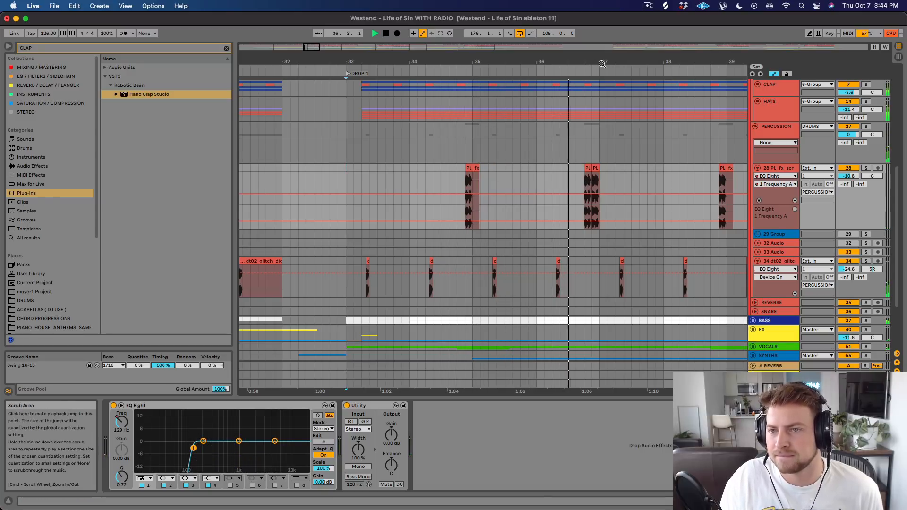
left_click_drag(604, 61, 525, 62)
key("space")
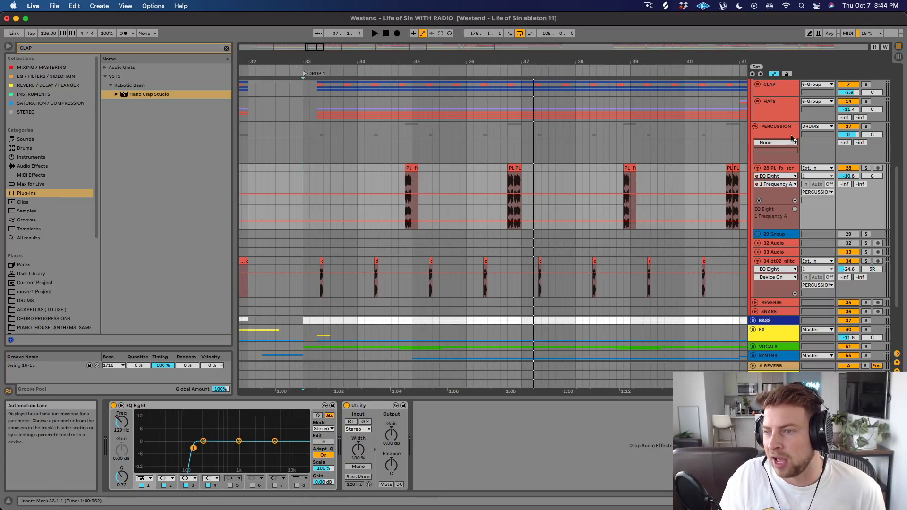
Collapse the PERCUSSION group and show the device chain of the 6 Group that holds the claps and hats.
left_click(755, 126)
scroll(774, 138, "up", 3)
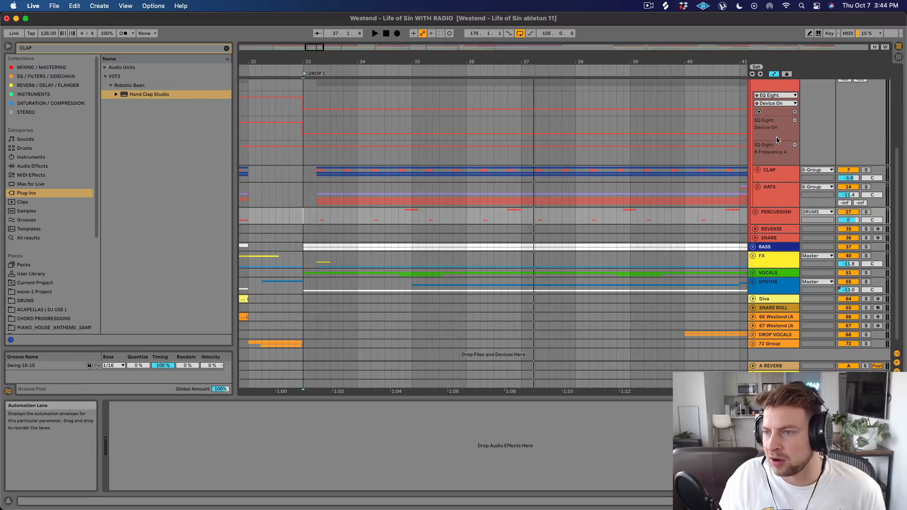
scroll(784, 160, "up", 3)
left_click(771, 147)
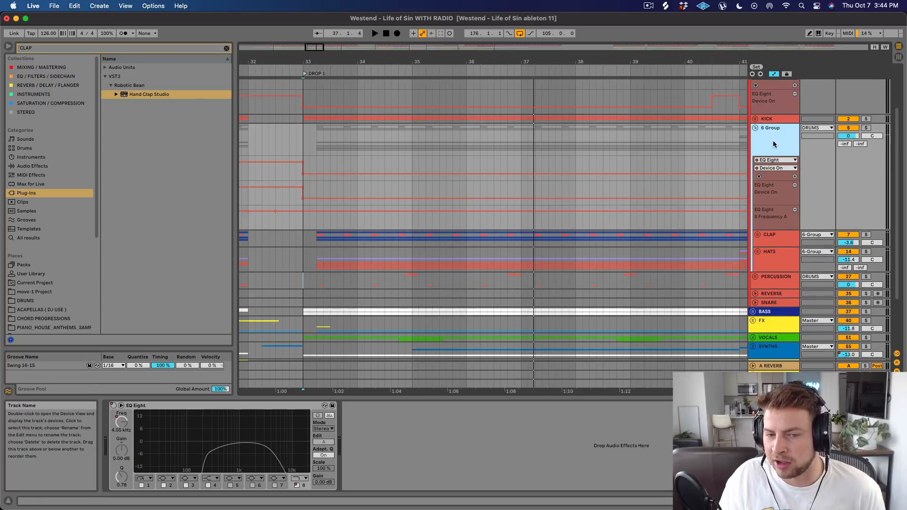
Show the DRUMS group's device chain and open its Thermal plug-in window to examine the Overhead Slam preset.
scroll(774, 132, "up", 3)
left_click(769, 115)
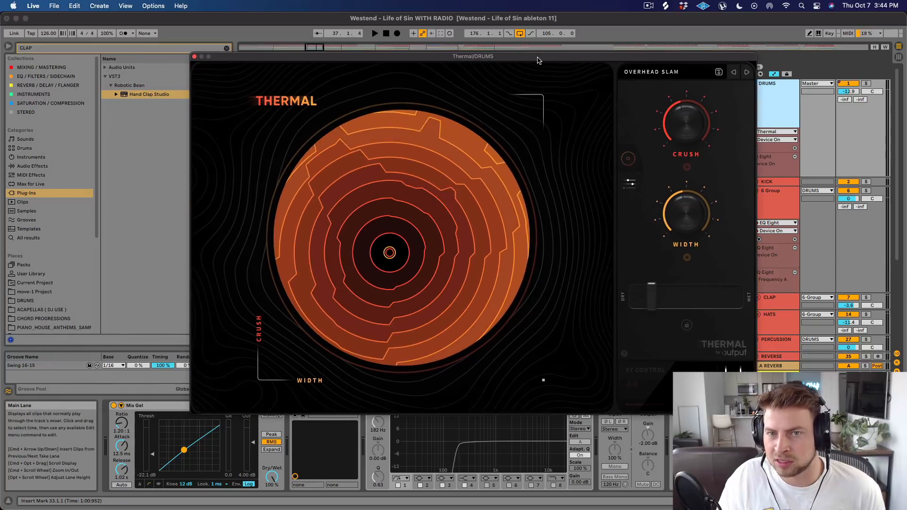
left_click_drag(537, 60, 541, 51)
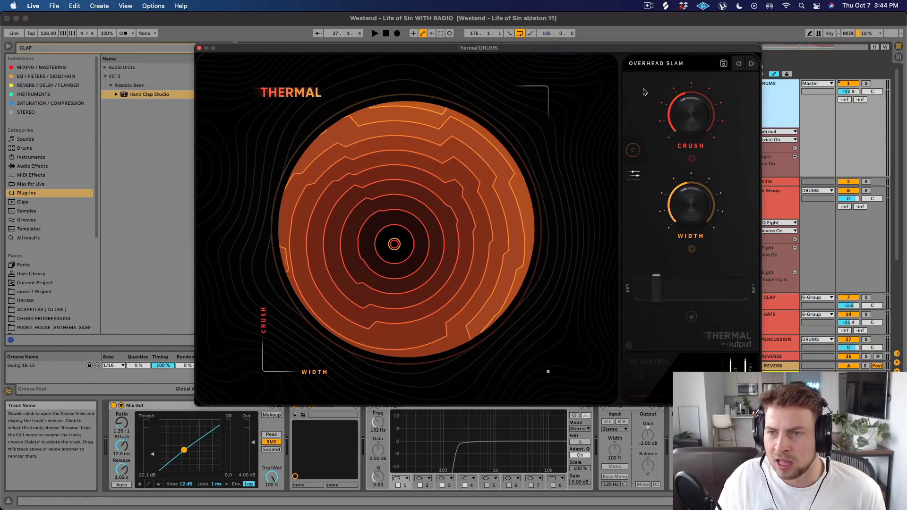
Browse the DRUMS preset list in Thermal and close the plug-in window.
left_click(666, 70)
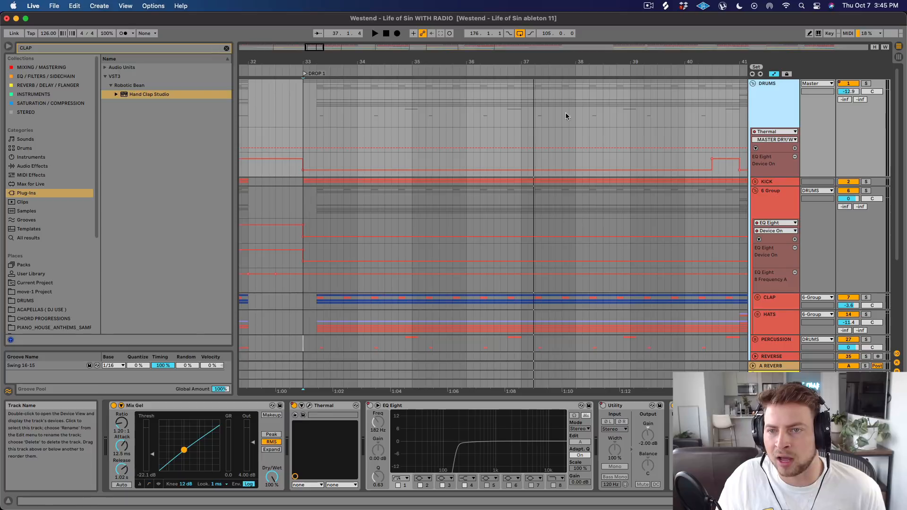
left_click(200, 48)
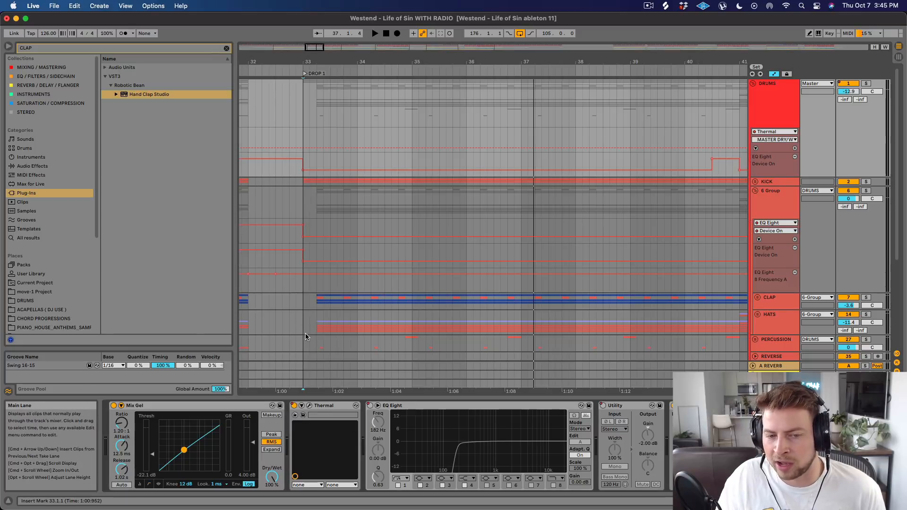
Compare the DRUMS group at Drop 1 with Thermal bypassed and active during playback, and re-enable Thermal's Device On automation.
left_click(293, 406)
key("space")
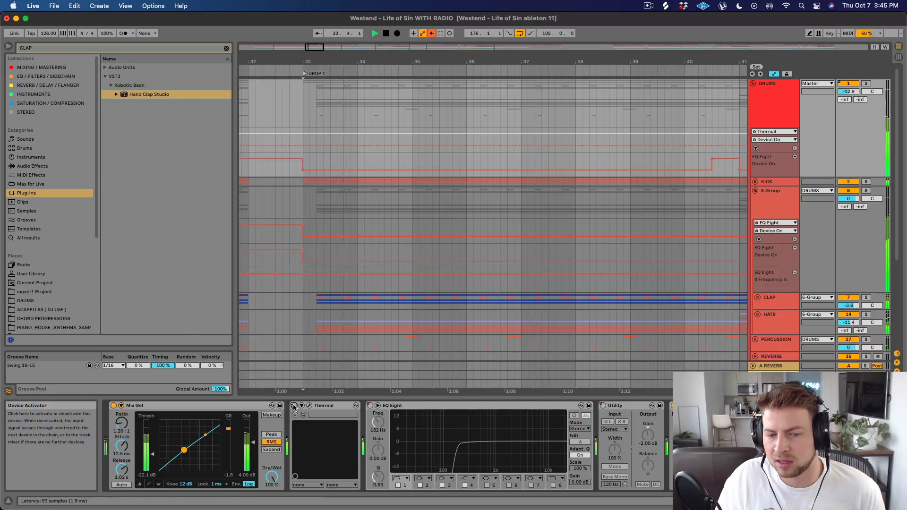
left_click(293, 406)
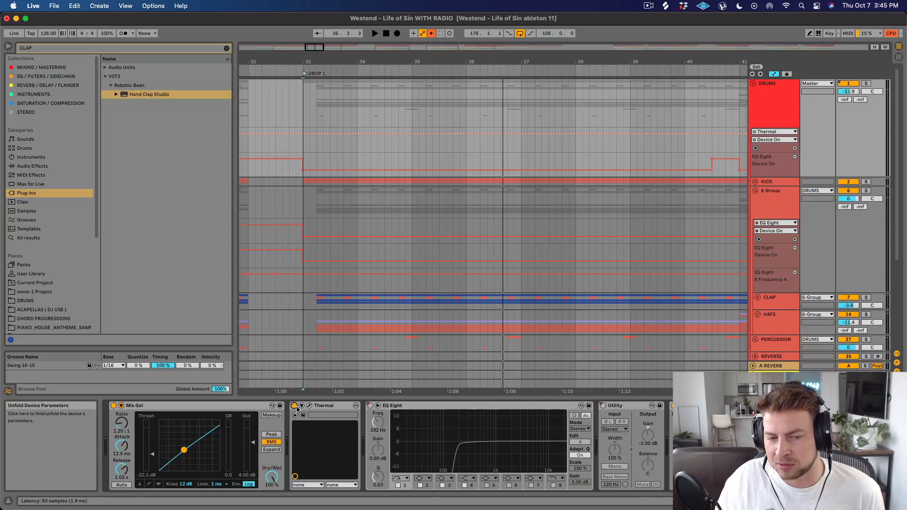
right_click(293, 407)
left_click(311, 426)
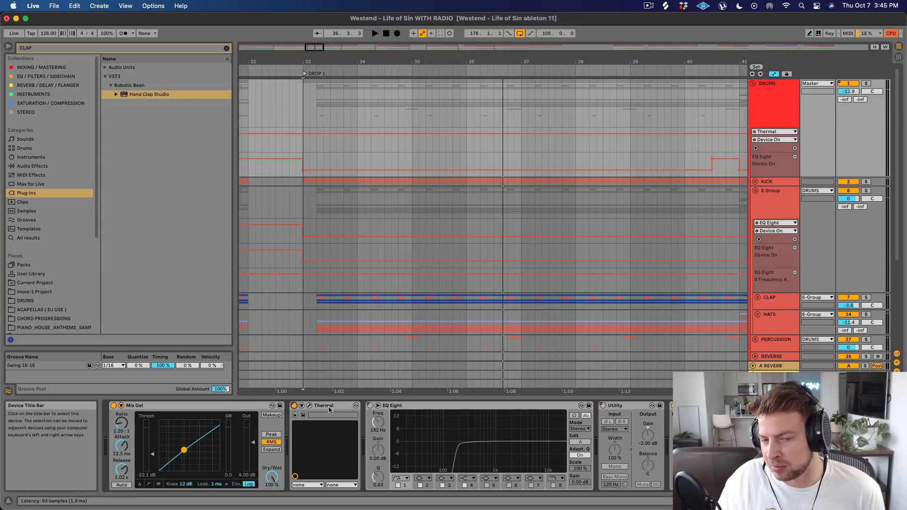
Collapse the 6 Group and the DRUMS group, and unfold the BASS group with the timeline showing bars 1 to 41.
left_click(755, 190)
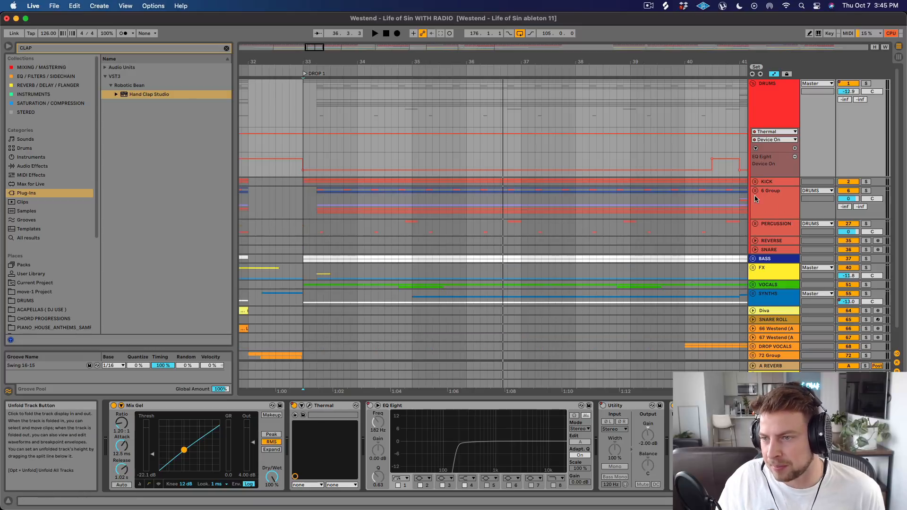
left_click(752, 84)
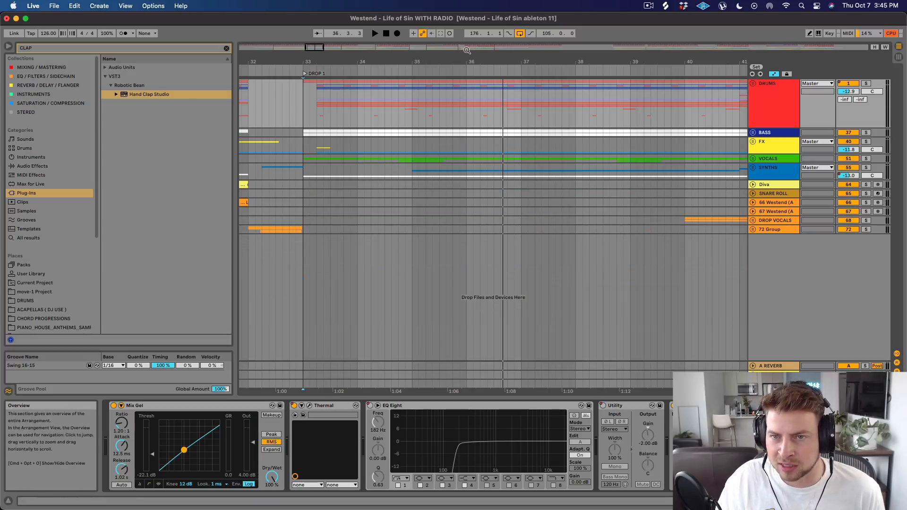
left_click_drag(463, 62, 463, 48)
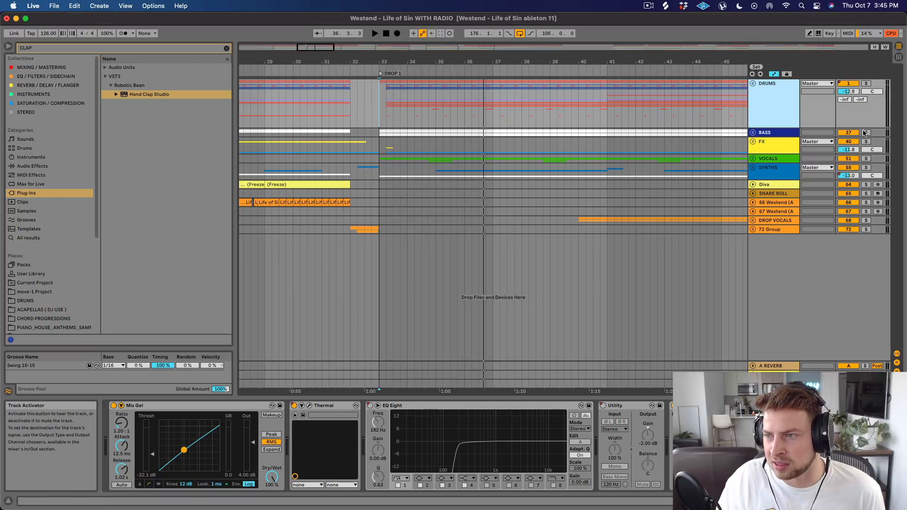
left_click(753, 133)
left_click_drag(342, 59, 342, 51)
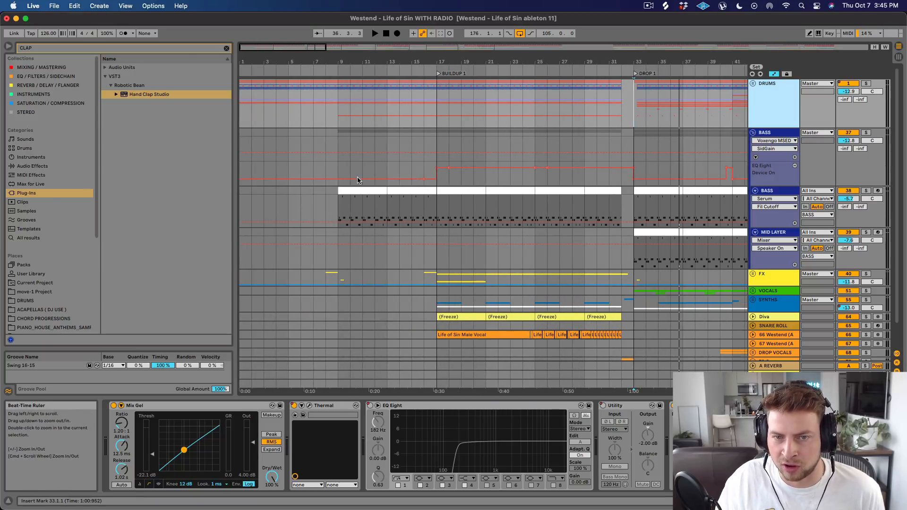
Close the Ozone 9 Imager window and open the BASS track's first MIDI clip at bar 9.
left_click(345, 191)
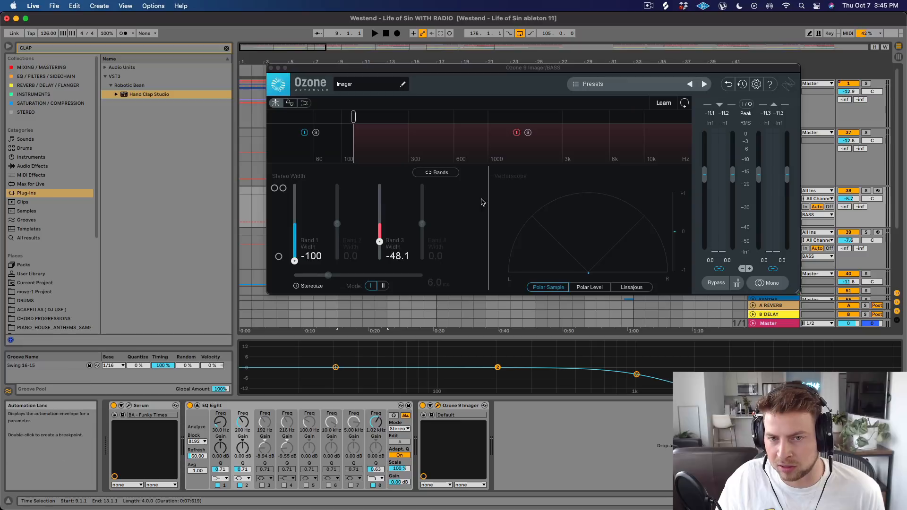
left_click(271, 68)
left_click_drag(343, 62, 345, 78)
double_click(365, 190)
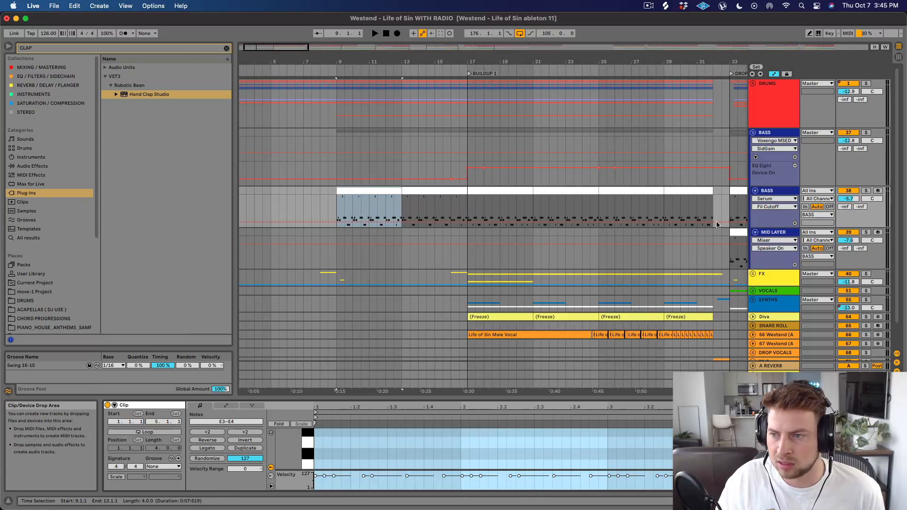
Solo the BASS track and play its first clip from 9.1.1 with the MIDI note editor enlarged.
left_click(865, 191)
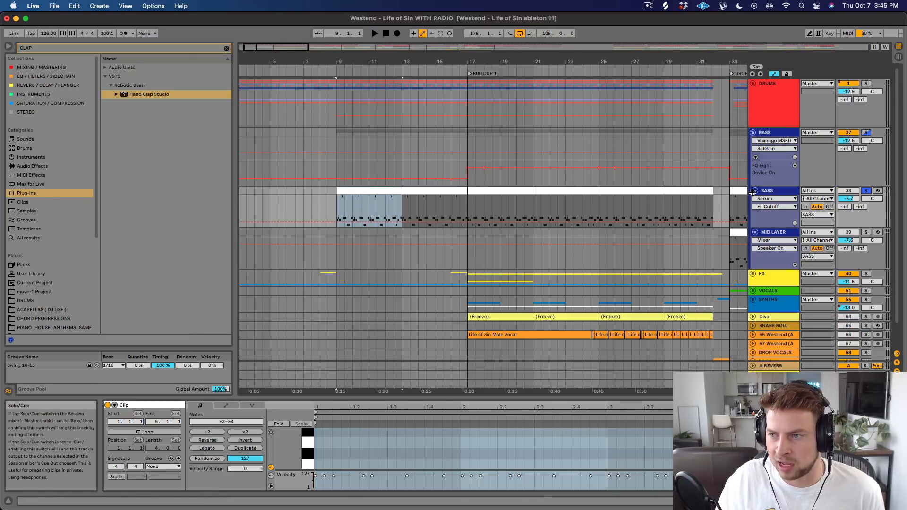
left_click(391, 189)
key("space")
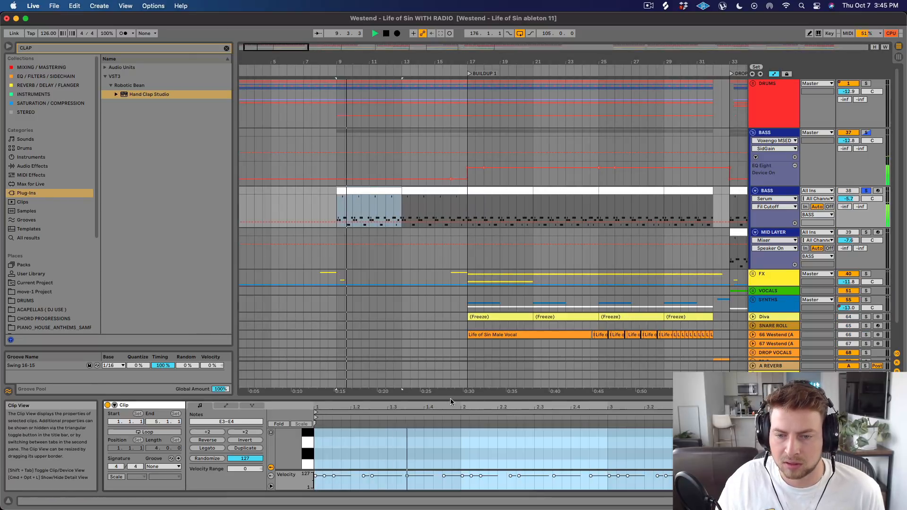
left_click_drag(450, 398, 436, 118)
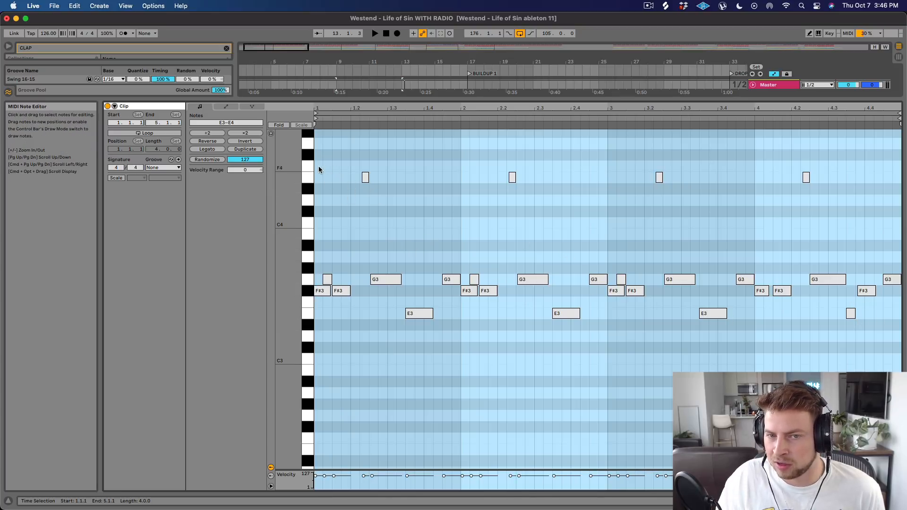
Highlight the bass notes of the clip's first, second and third bars in turn to compare the repeating pattern.
left_click_drag(319, 169, 448, 376)
left_click_drag(464, 168, 607, 341)
left_click_drag(615, 166, 749, 404)
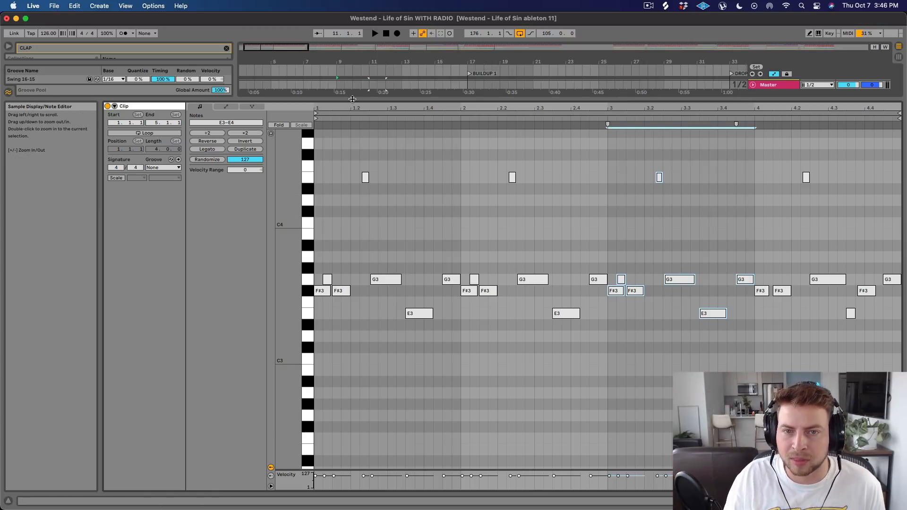
Reselect the BASS clip at bar 9 as the playback start and enlarge its MIDI note editor again.
left_click_drag(353, 100, 354, 91)
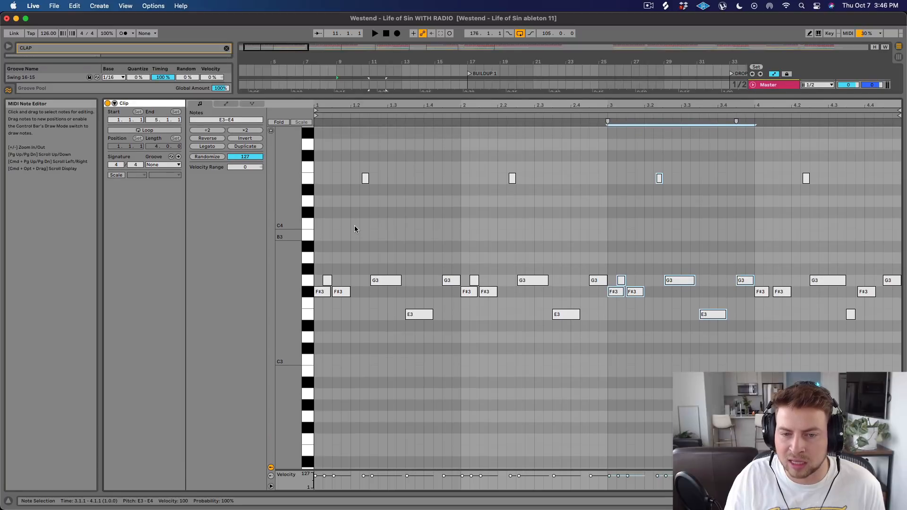
mouse_move(288, 231)
left_mouse_down()
mouse_move(309, 234)
mouse_move(292, 232)
left_mouse_up()
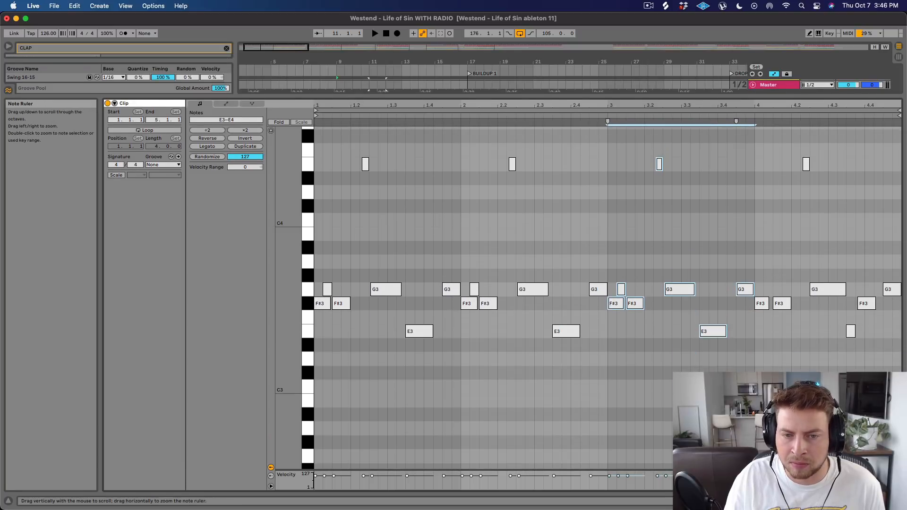
left_click_drag(346, 95, 345, 256)
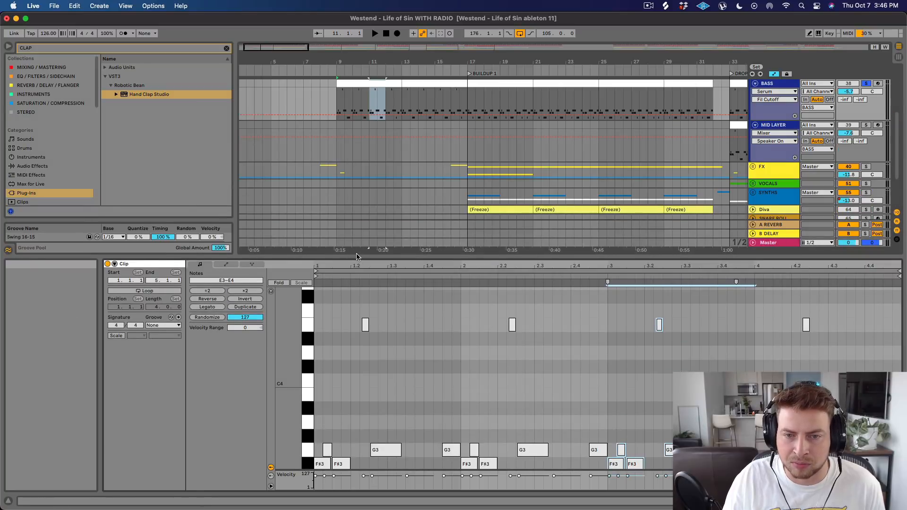
scroll(345, 161, "up", 6)
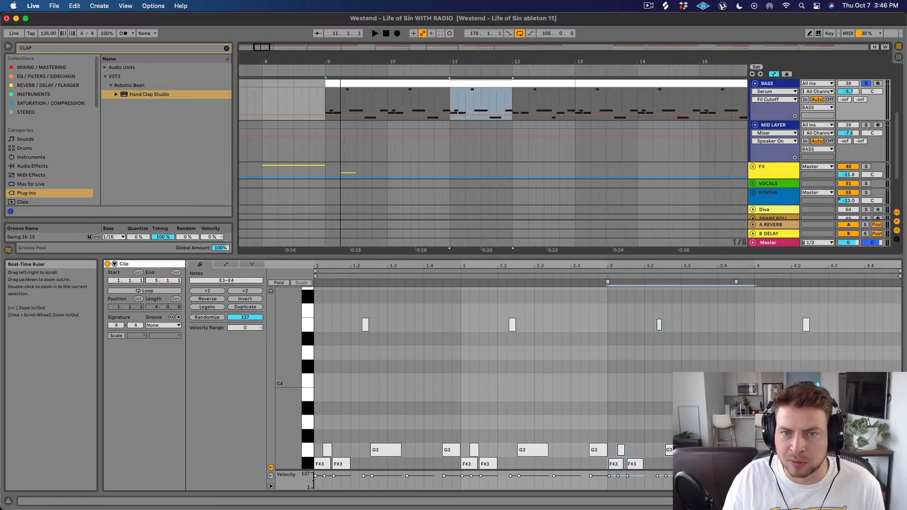
left_click(366, 83)
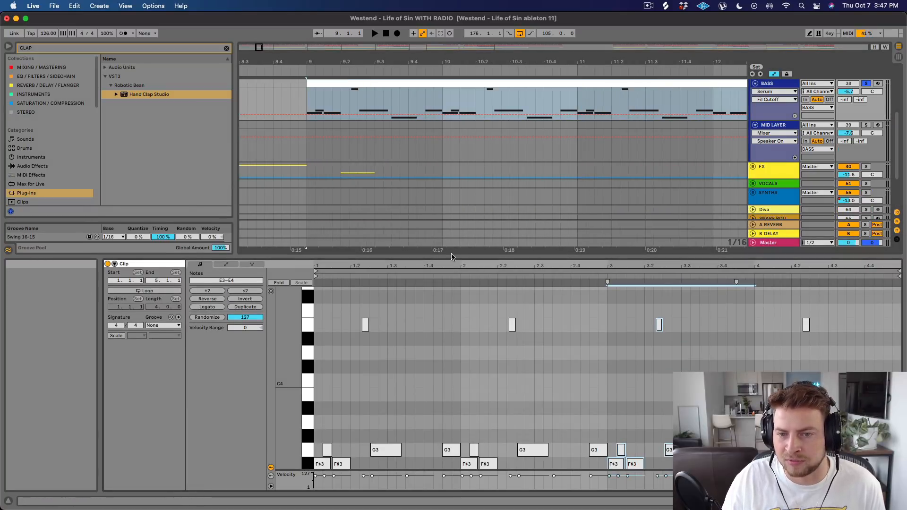
left_click_drag(450, 256, 447, 91)
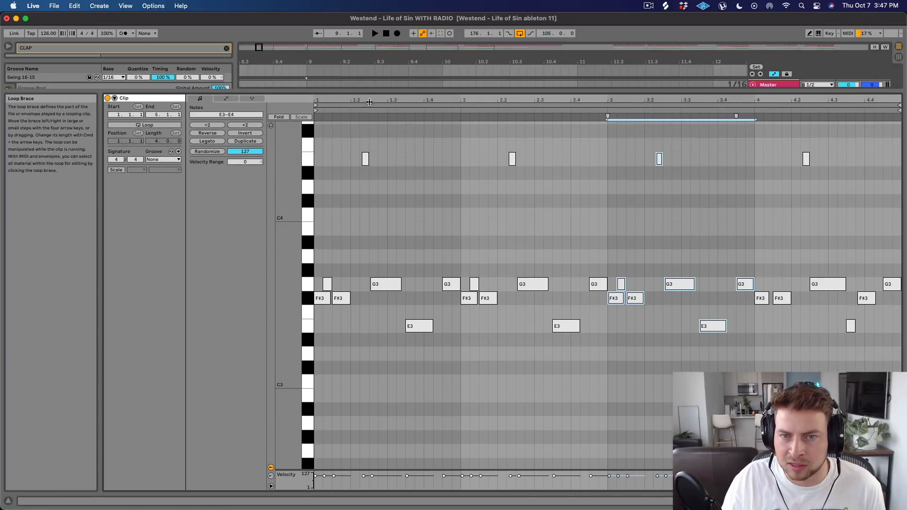
Play the soloed bass pattern from 9.1.1 with the clip's first three bars in closer view.
left_click_drag(366, 100, 427, 144)
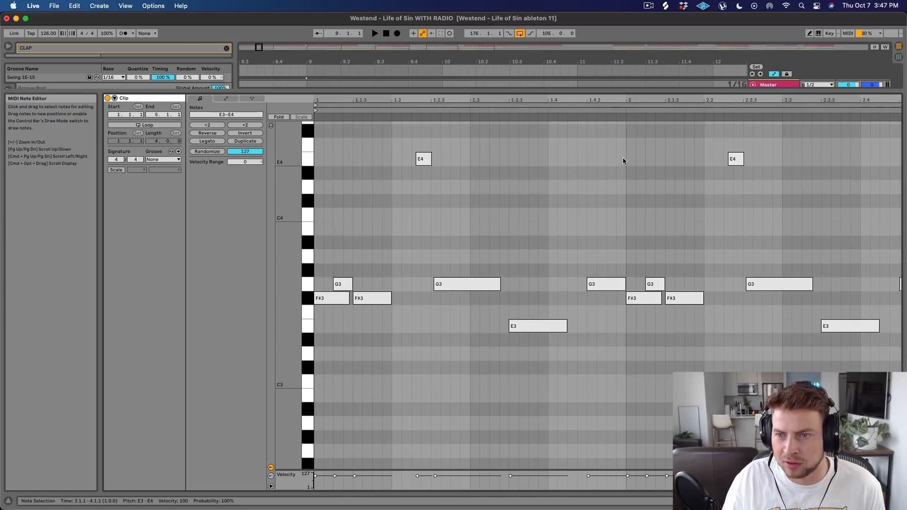
scroll(412, 158, "down", 1)
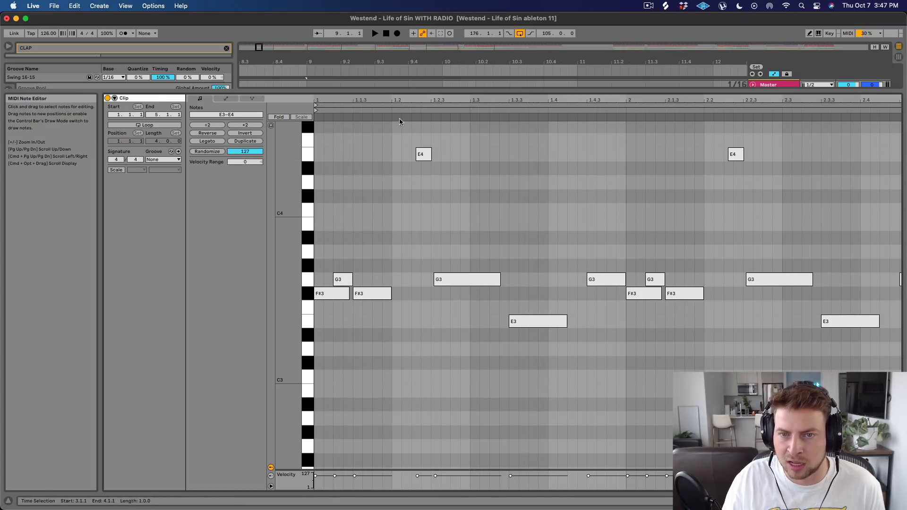
left_click_drag(387, 100, 387, 76)
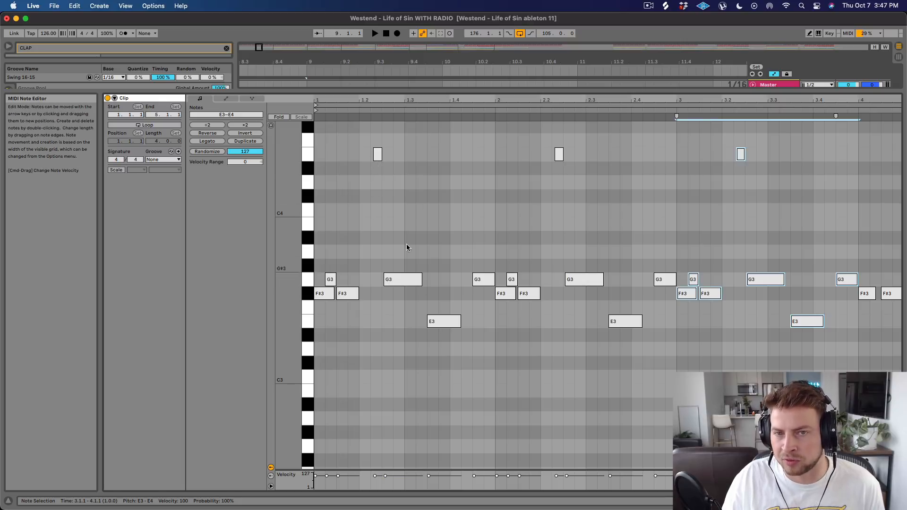
key("space")
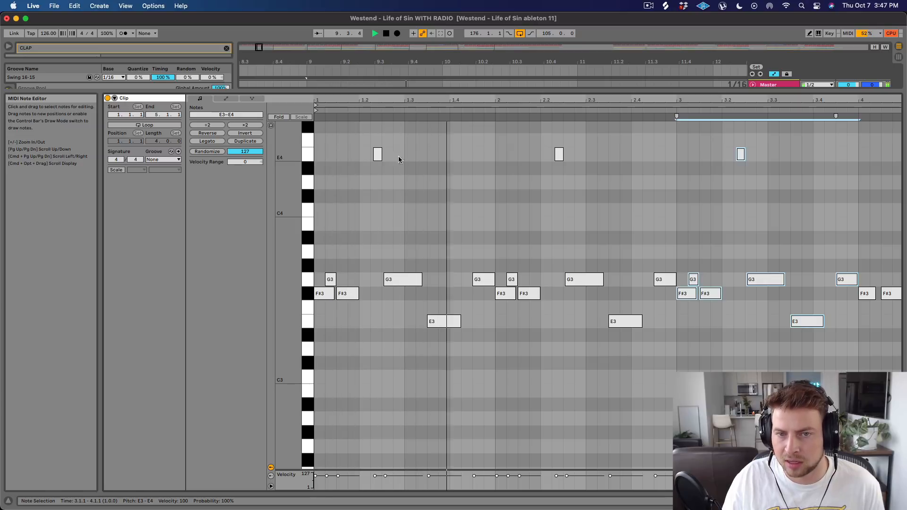
key("space")
Try the first bar's E4 note at 1.2.2 and the following G3 at 1.2.3 during playback, undo both moves and replay.
left_click(374, 156)
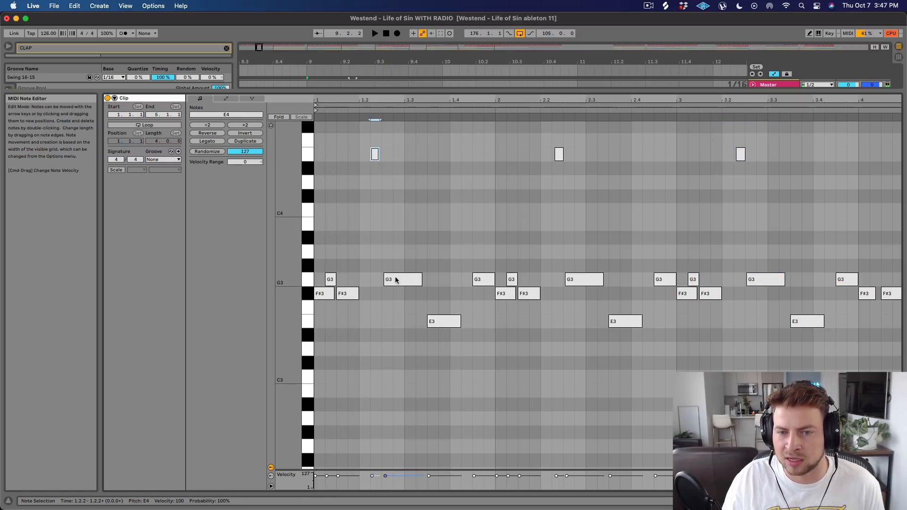
left_click(394, 280)
key("space")
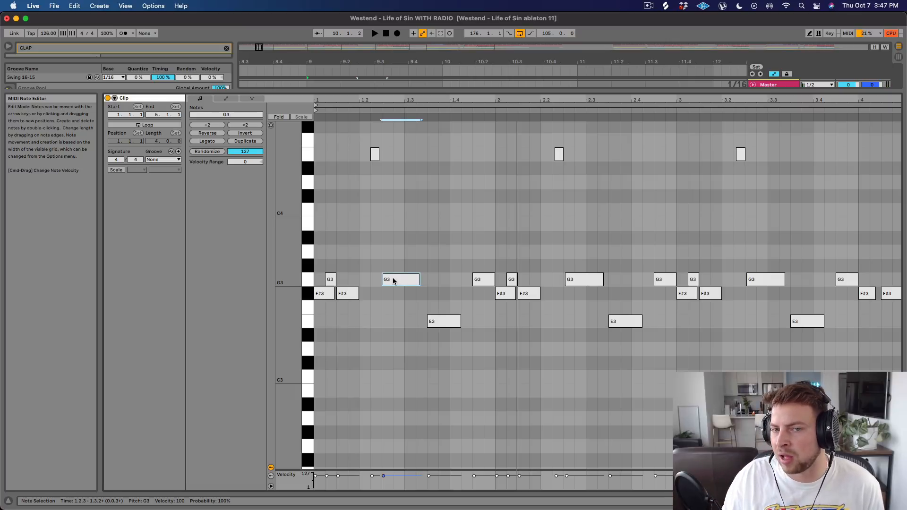
key("super+z")
key("space")
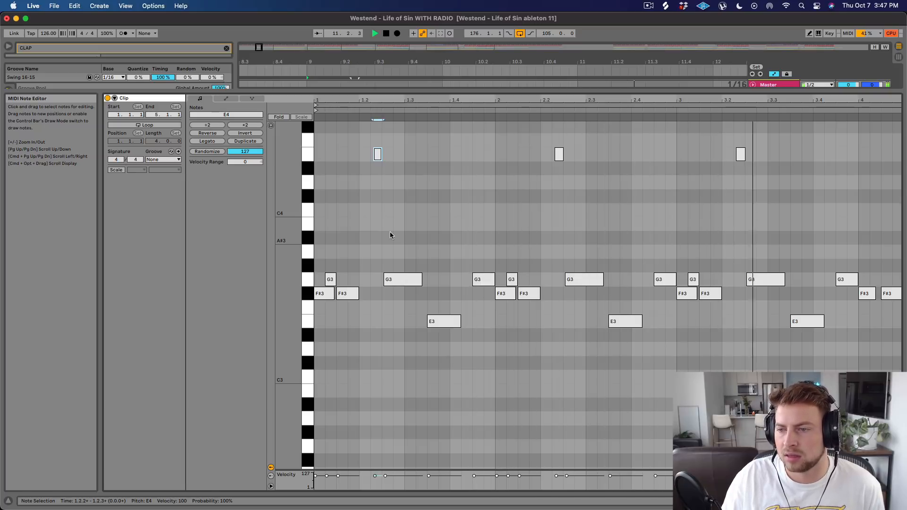
key("space")
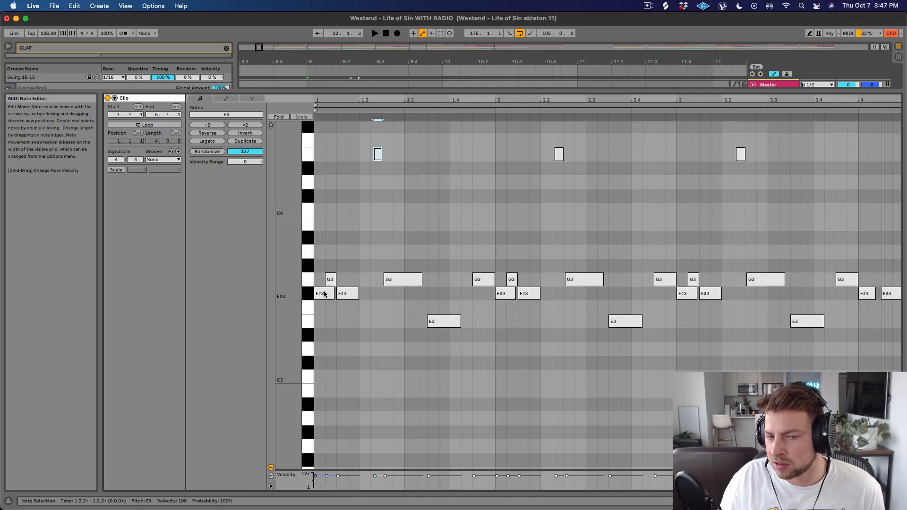
Try the short G3 note at 1.1.2 raised to F4, play the pattern, and move the note back to G3.
left_click_drag(329, 283, 329, 143)
key("space")
key("space")
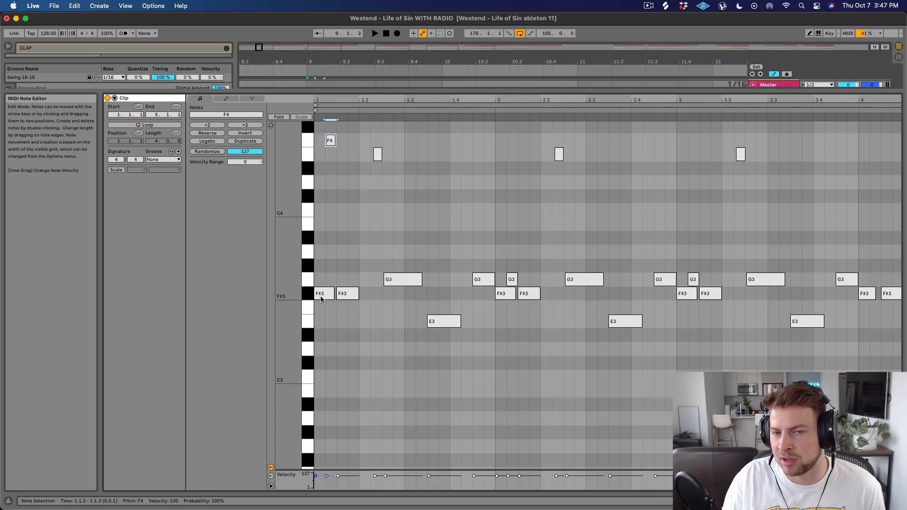
key("space")
left_click_drag(330, 141, 330, 283)
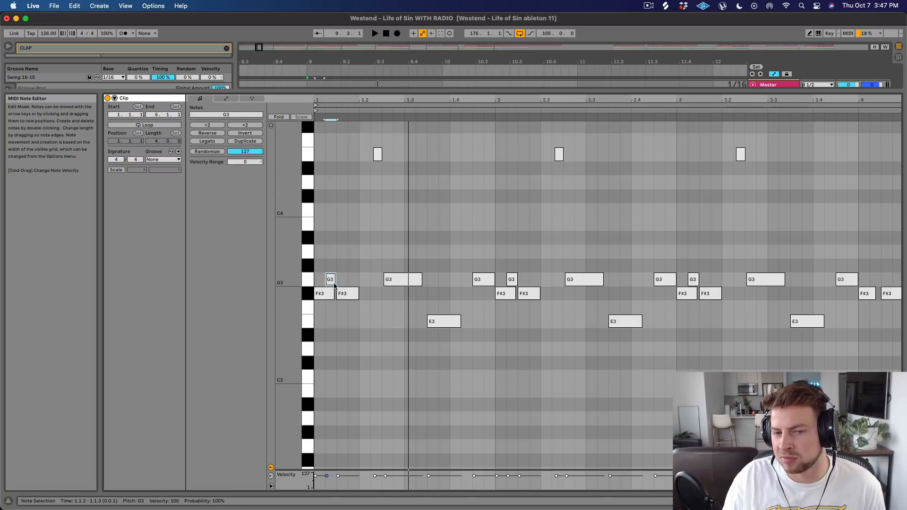
Play the original bass pattern and show all four bars of the clip in the note editor.
key("space")
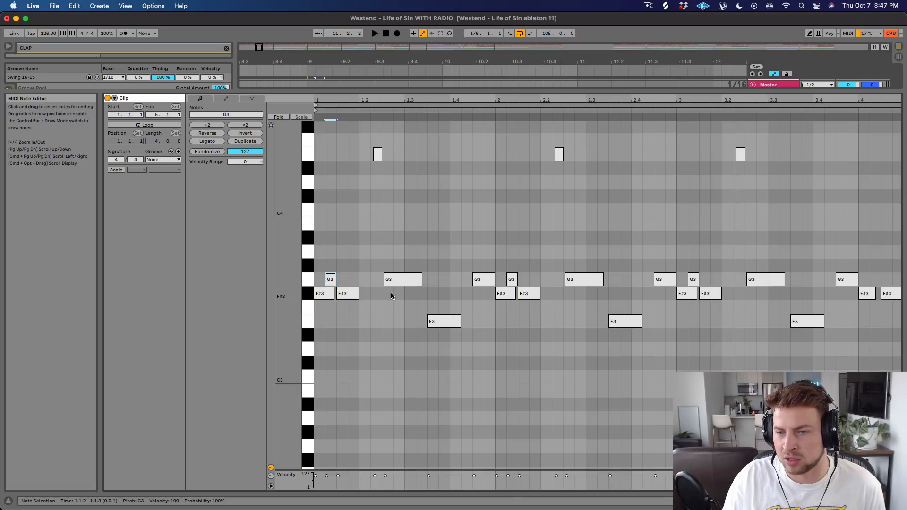
key("space")
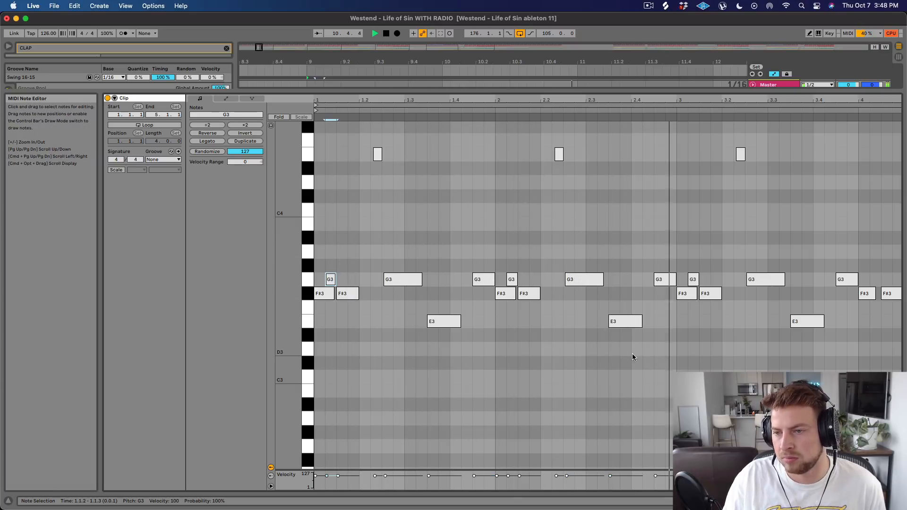
left_click_drag(698, 100, 668, 52)
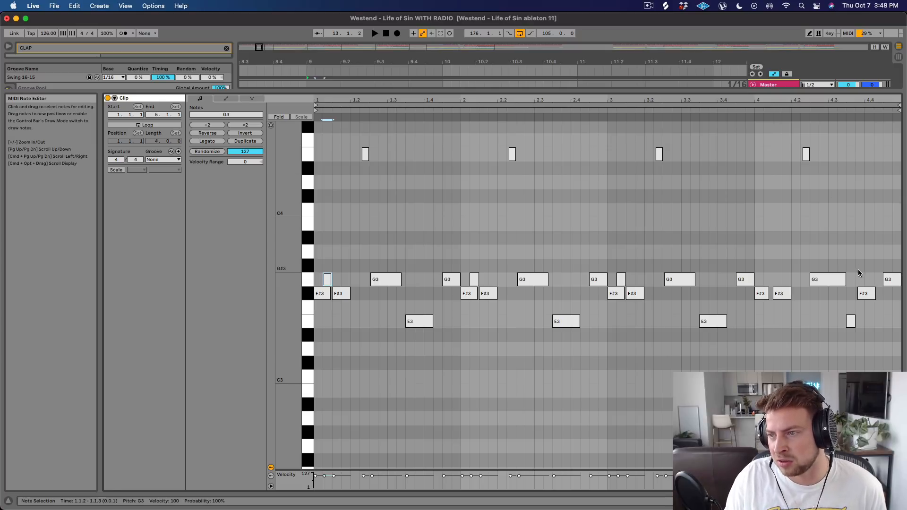
Try bar 4's F#3 note at 4.3.4 raised to C#4, play the end of the bass pattern, and undo the move.
left_click_drag(863, 293, 864, 196)
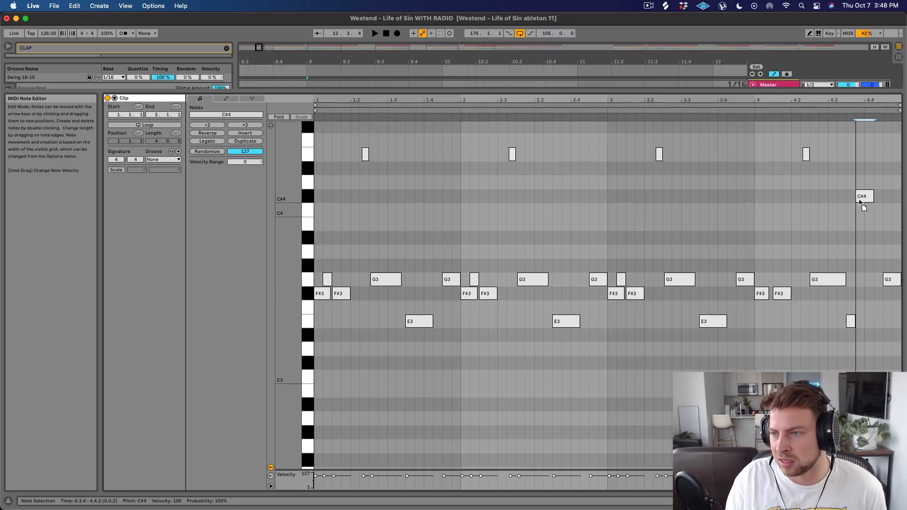
left_click(748, 110)
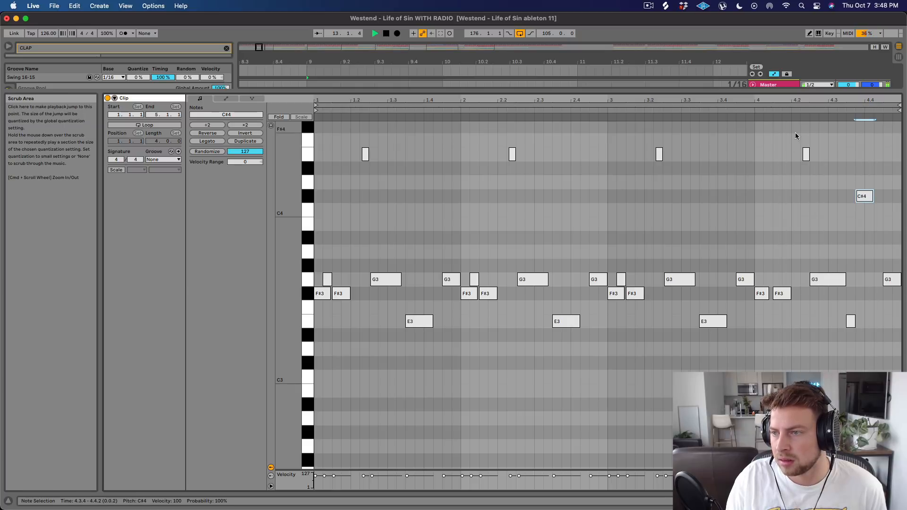
key("space")
key("super+z")
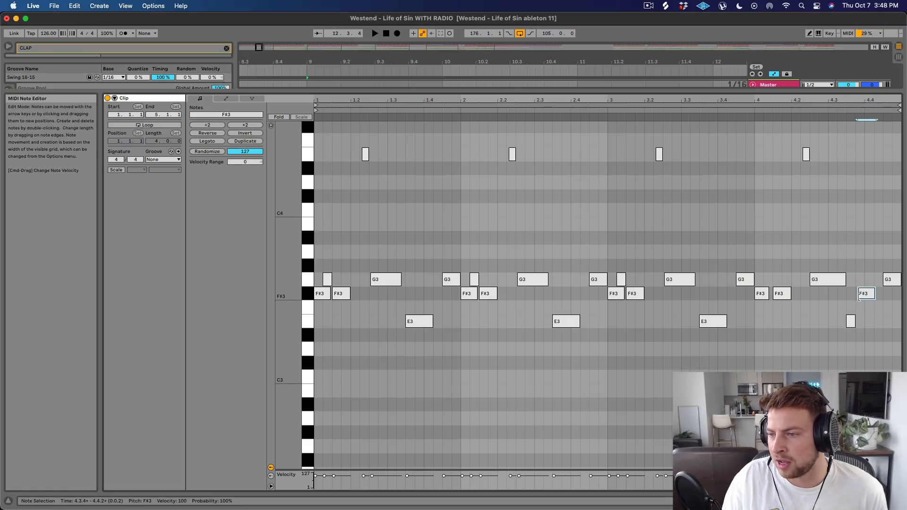
Shrink the note editor to reveal the arrangement and open the Serum synth on the BASS track.
left_click_drag(685, 92, 690, 324)
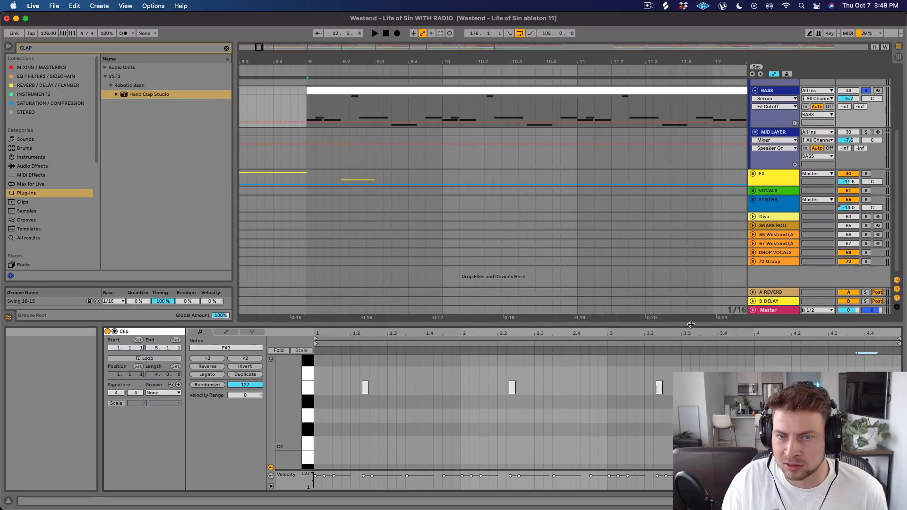
scroll(653, 173, "down", 3)
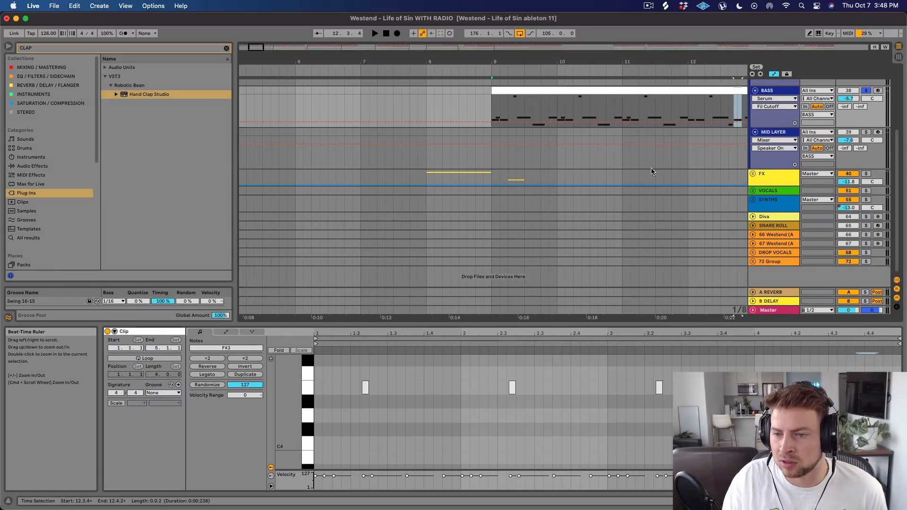
left_click_drag(705, 323, 707, 335)
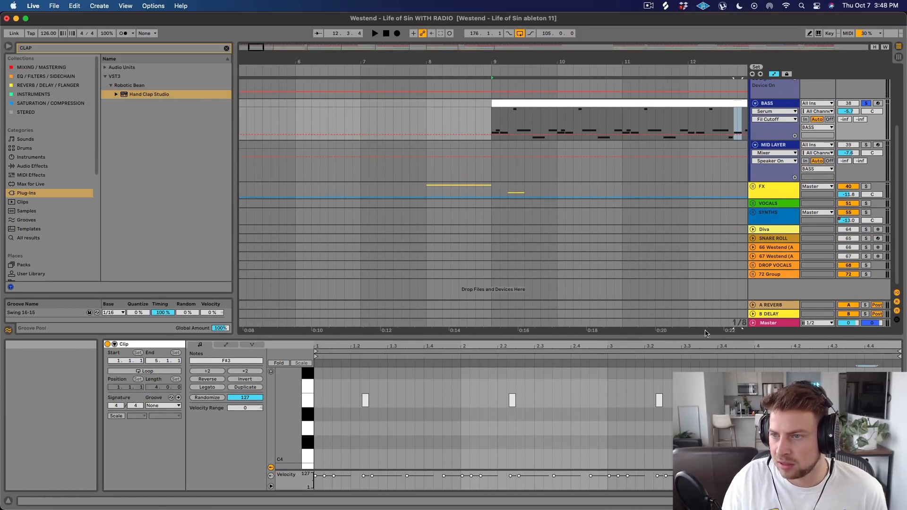
left_click(784, 105)
double_click(784, 105)
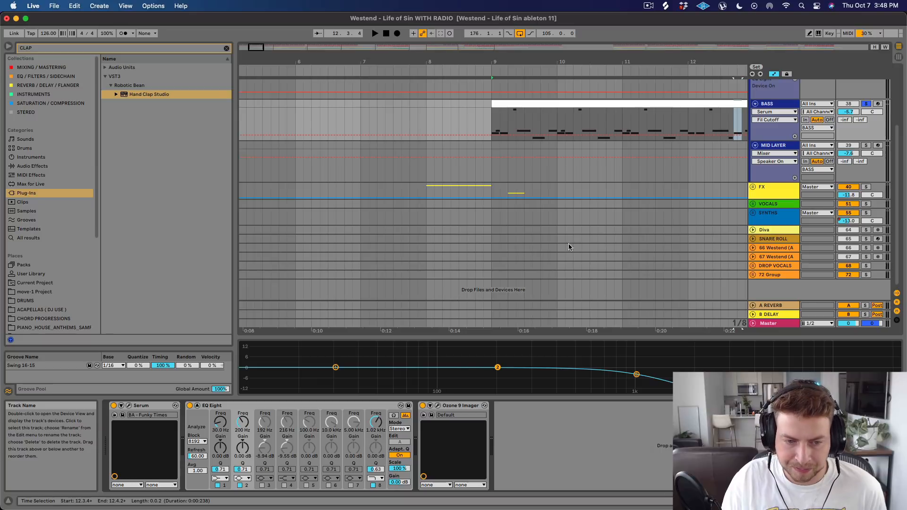
left_click(129, 407)
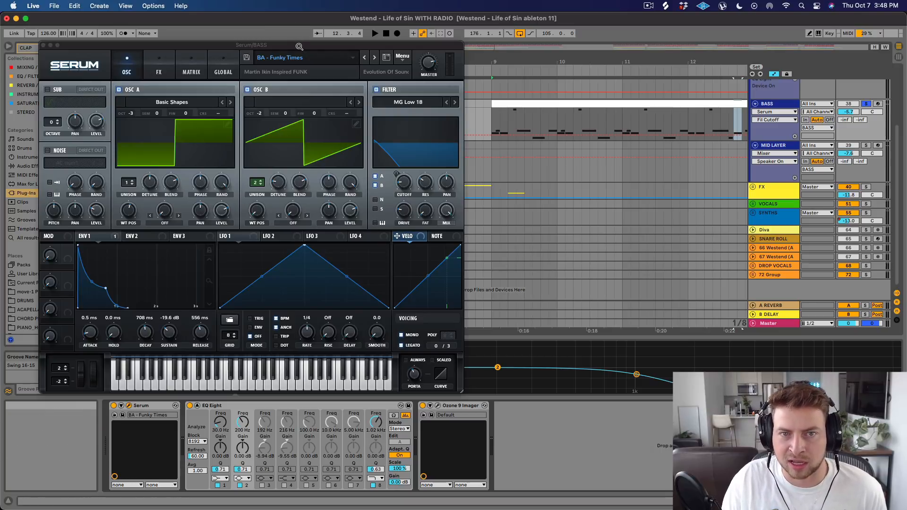
left_click_drag(298, 46, 403, 49)
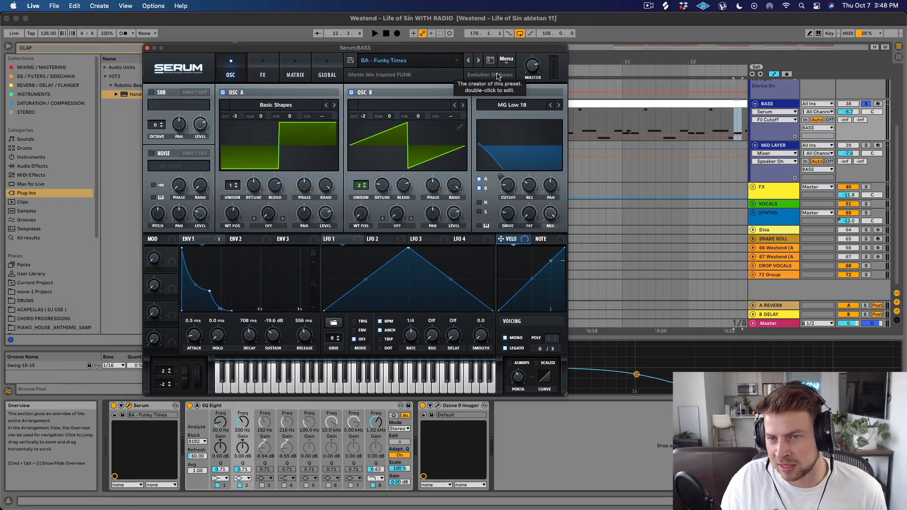
Examine which preset bank holds BA - Funky Times, then leave the preset list without loading another sound.
left_click(421, 64)
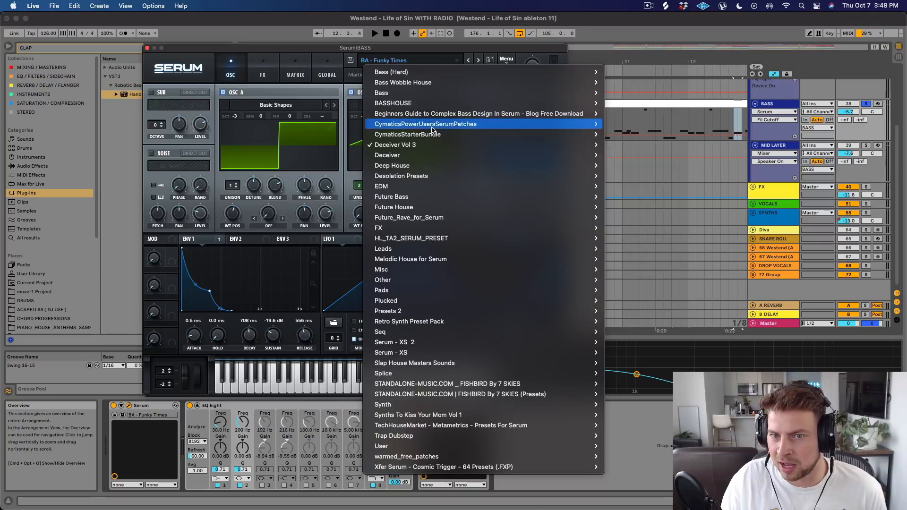
mouse_move(434, 146)
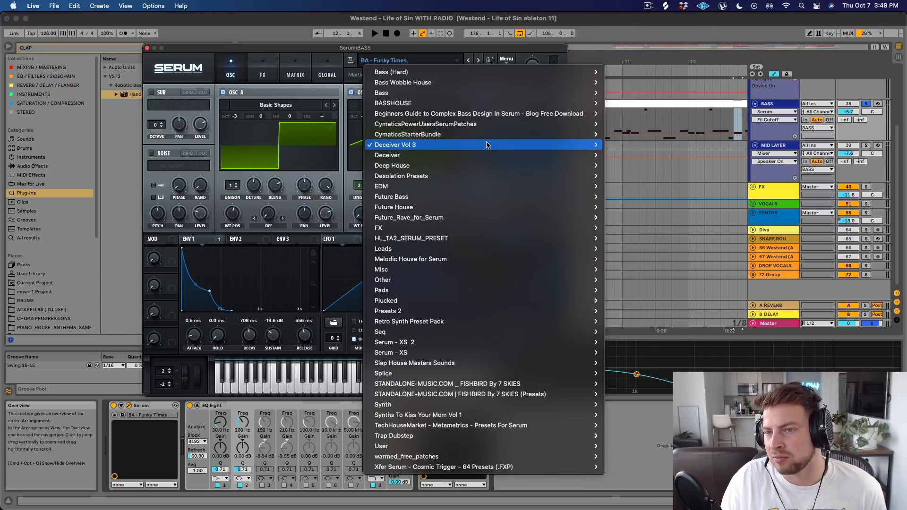
left_click(430, 54)
left_click_drag(415, 55, 538, 58)
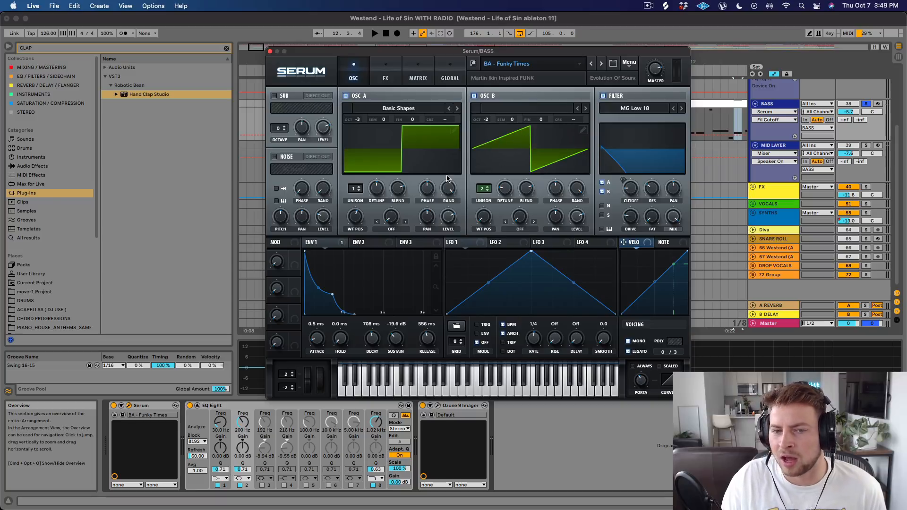
Move the Serum window clear of the bass clip and play the clip from 9.1.1 while watching the filter.
left_click_drag(449, 50, 416, 150)
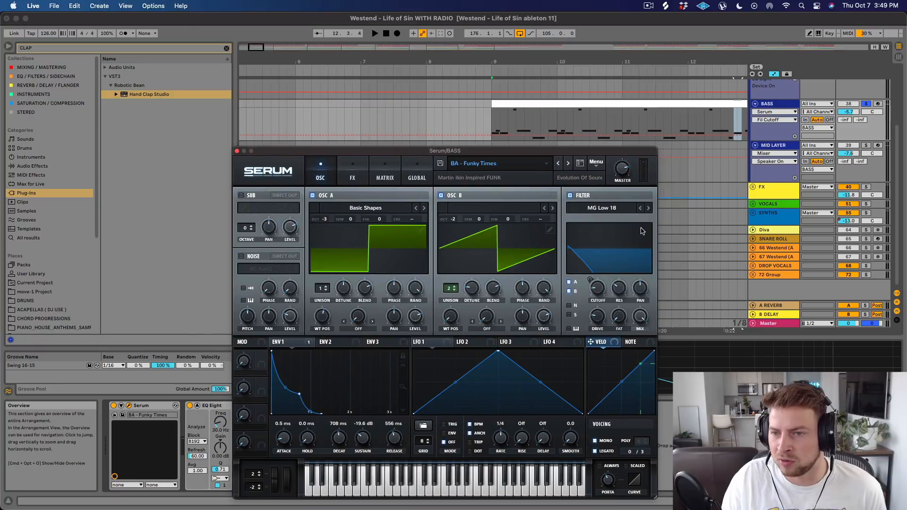
left_click_drag(562, 151, 421, 125)
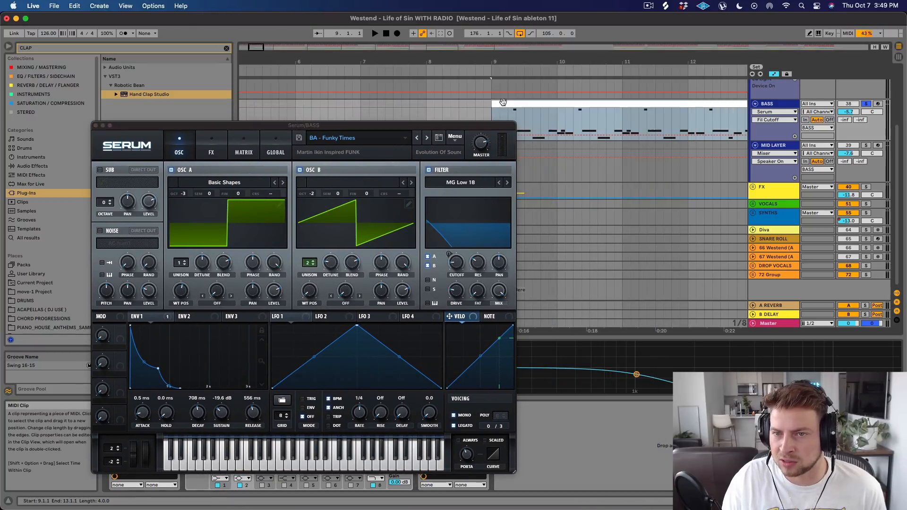
left_click_drag(483, 127, 459, 99)
key("space")
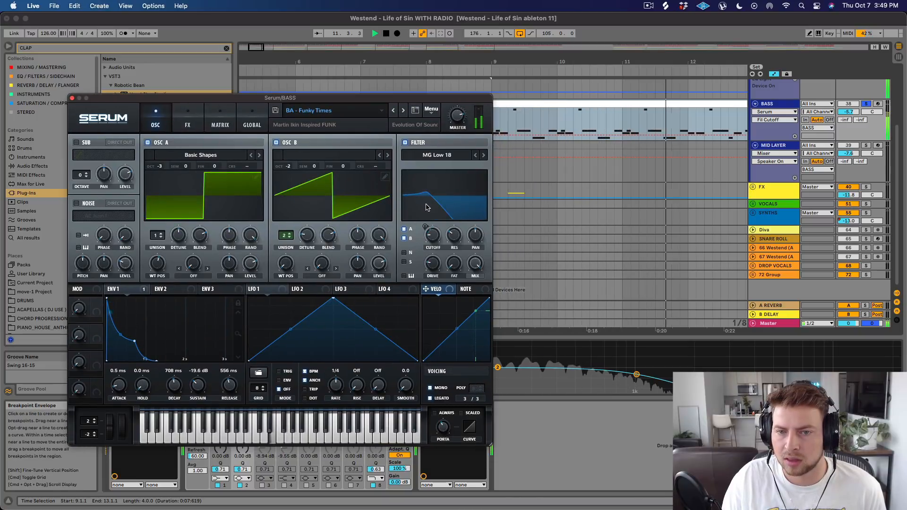
key("space")
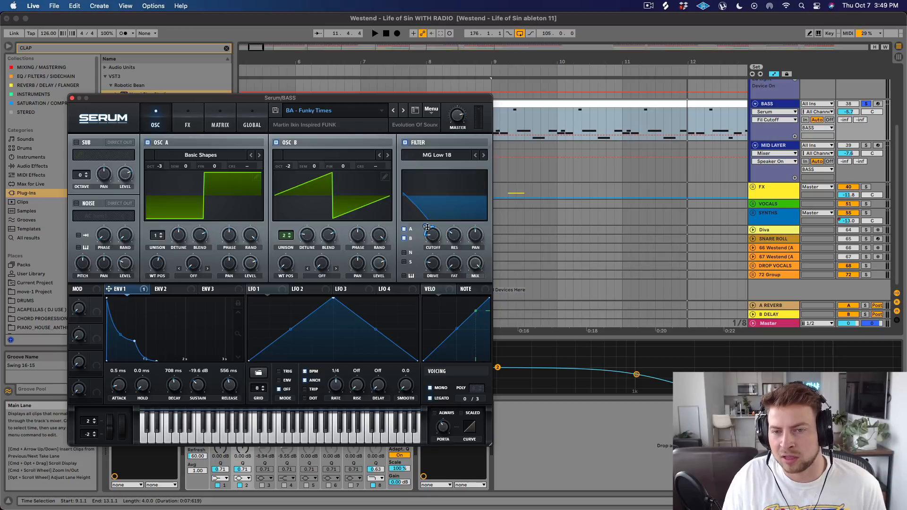
Vary Serum's filter cutoff and its envelope modulation amount while playing the soloed bass pattern.
key("space")
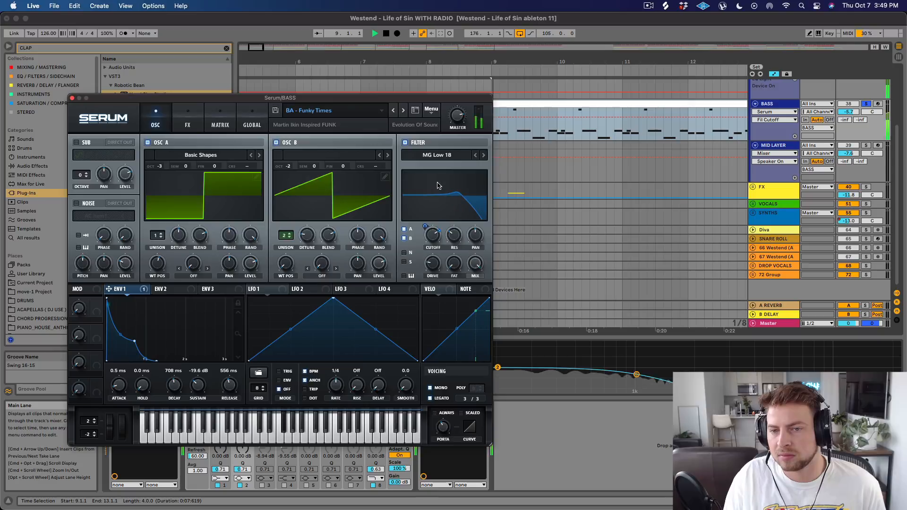
left_click_drag(433, 235, 426, 265)
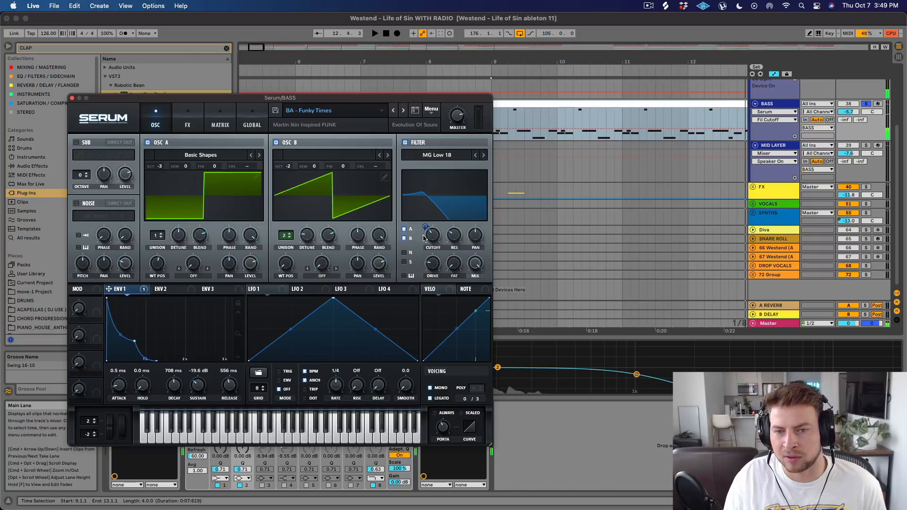
left_click_drag(424, 226, 434, 243)
key("space")
key("space")
key("space")
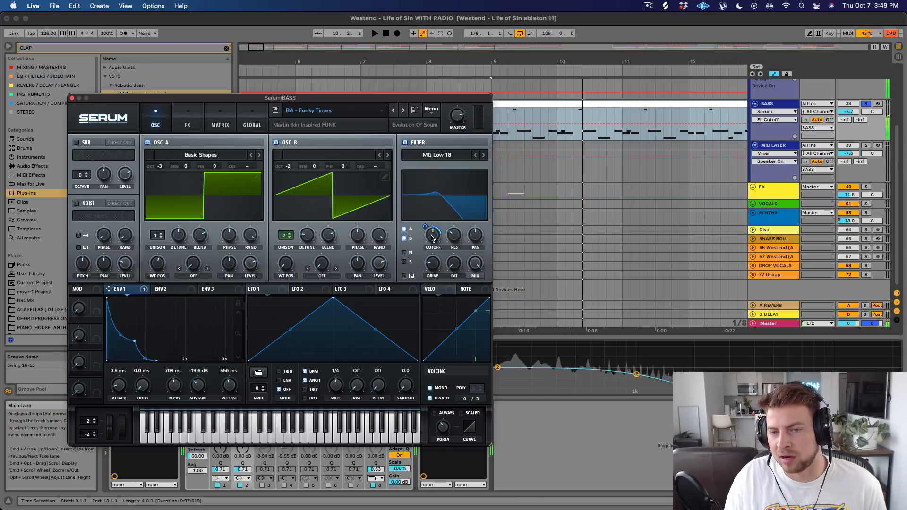
left_click_drag(431, 237, 431, 247)
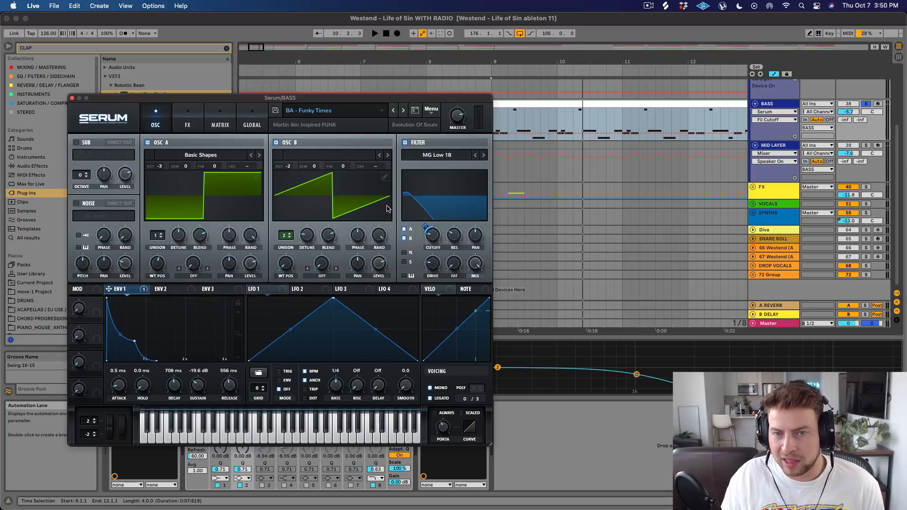
Check the effects page of the bass Serum patch, return to the oscillator page and close the synth window.
left_click(197, 120)
left_click(168, 121)
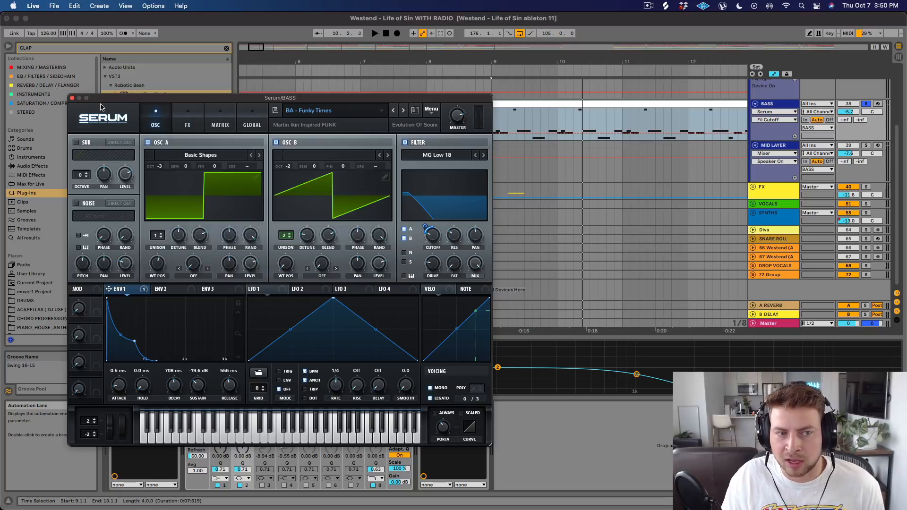
left_click(71, 98)
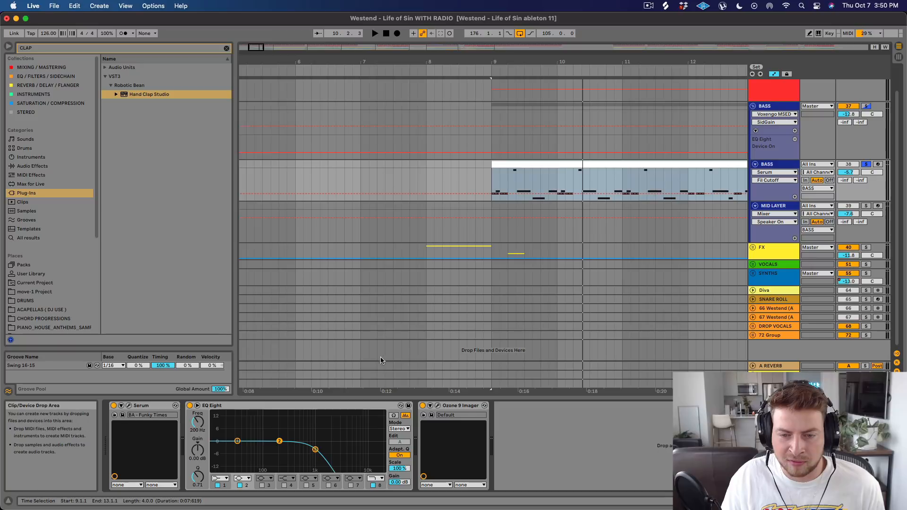
Play the bass with its EQ Eight bypassed and re-enabled to compare the effect of the high cut.
key("space")
left_click(189, 405)
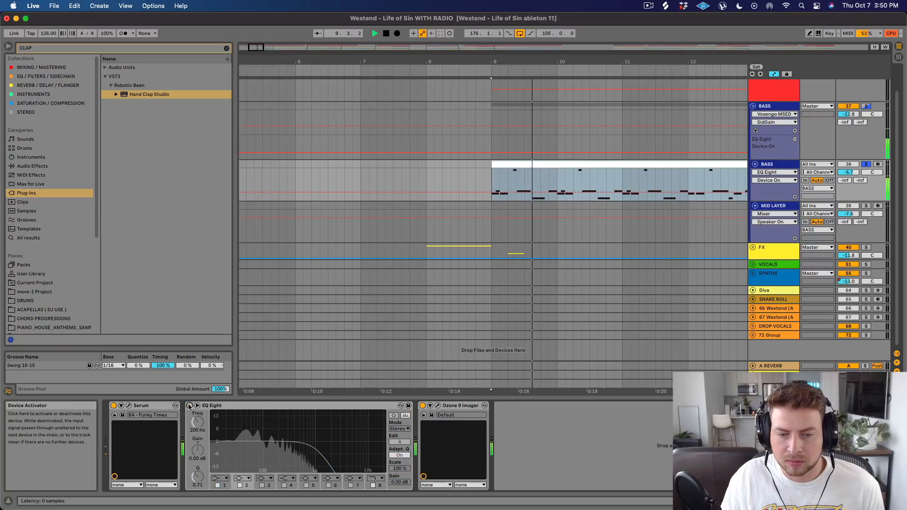
left_click(189, 405)
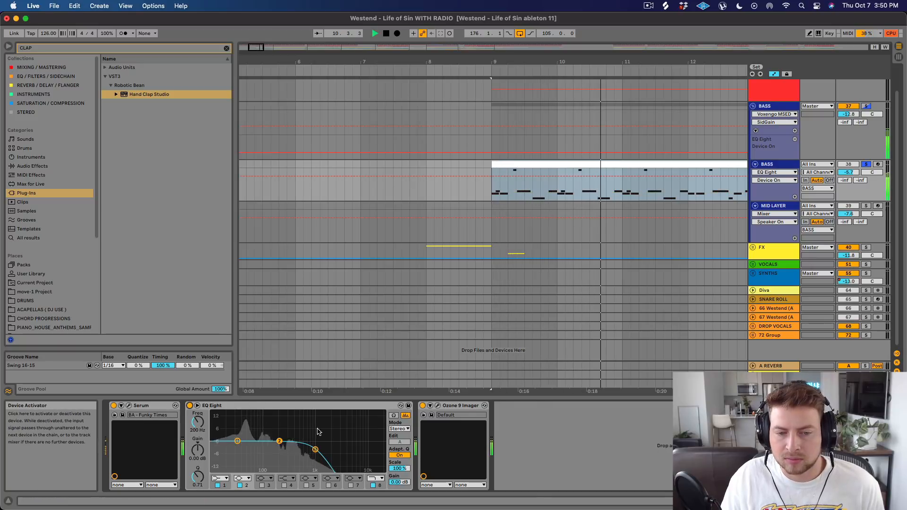
key("space")
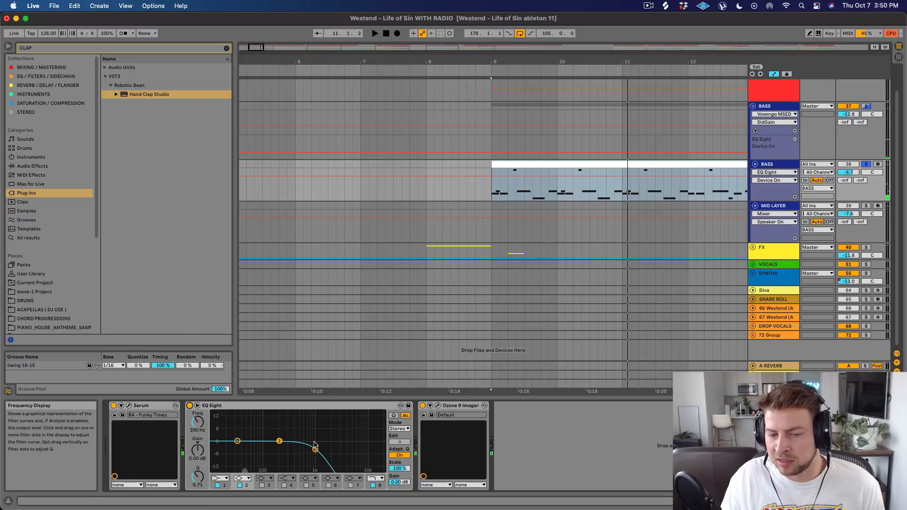
Open the bass track's Ozone 9 Imager, examine its low and high band stereo widths, and close it.
left_click(437, 405)
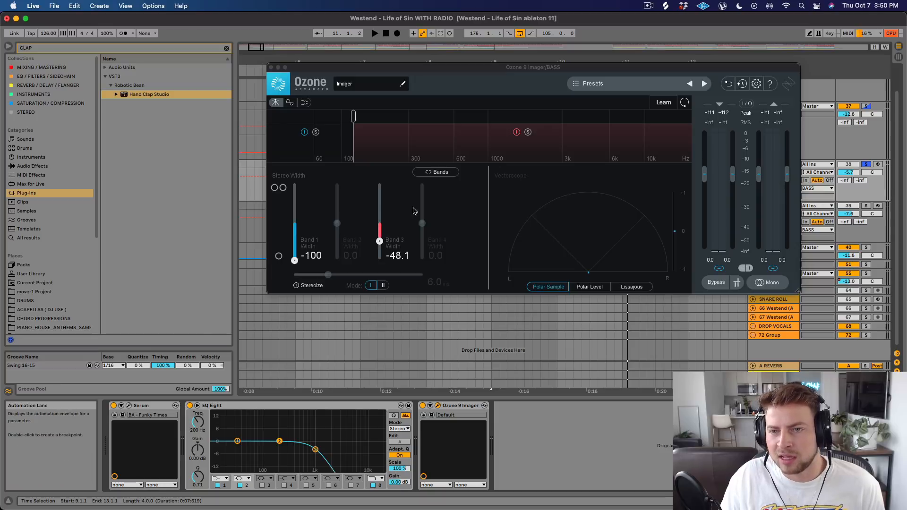
left_click(606, 143)
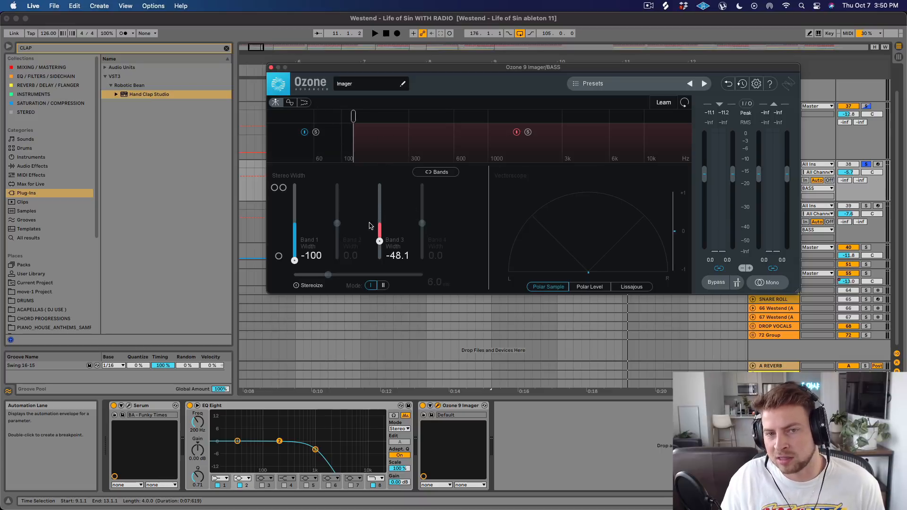
left_click(272, 67)
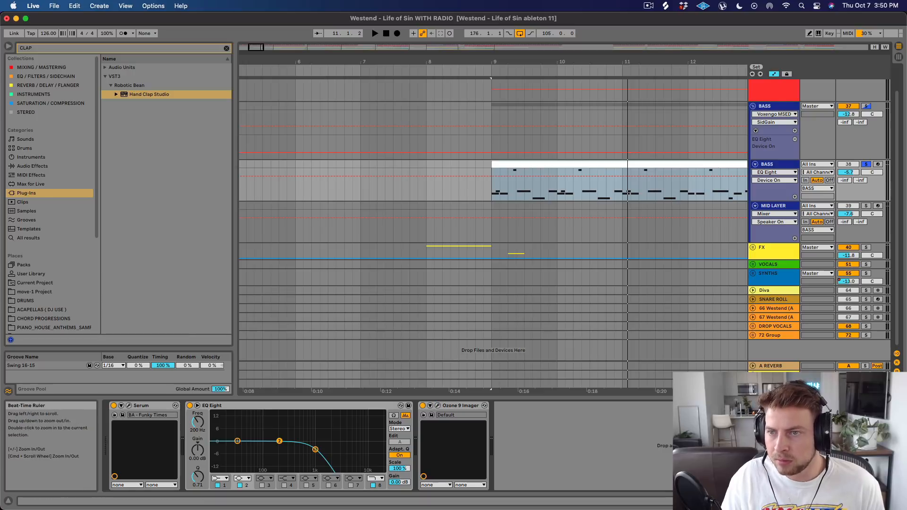
Show the full arrangement, solo the MID LAYER track and play it from the start of DROP 1.
left_click_drag(651, 64, 360, 9)
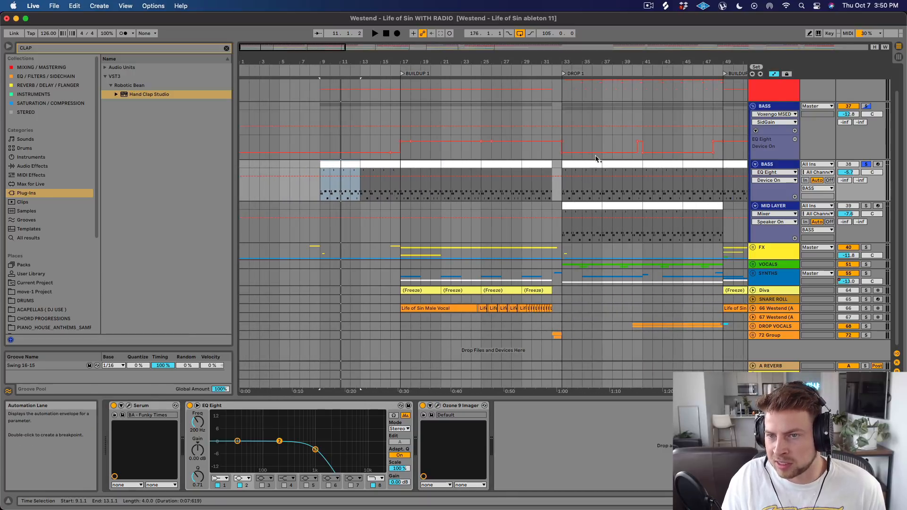
left_click_drag(596, 62, 347, 23)
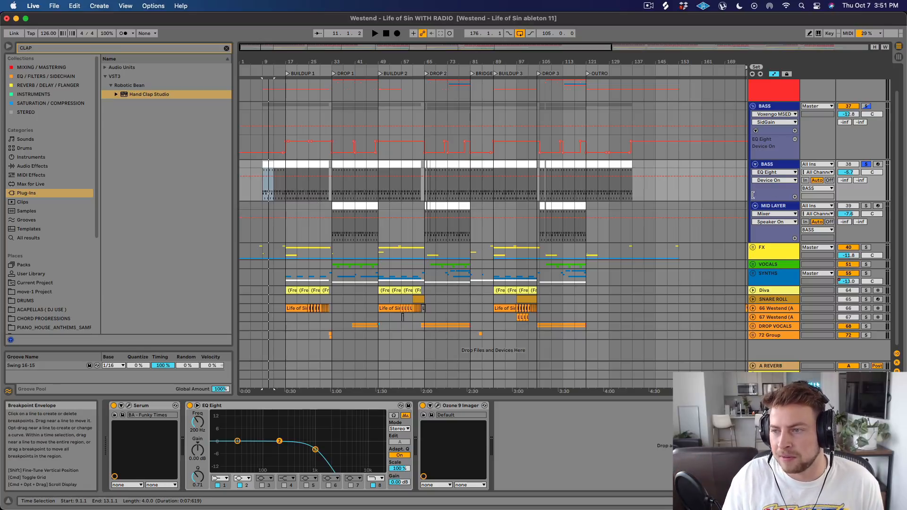
left_click(782, 207)
left_click(865, 206)
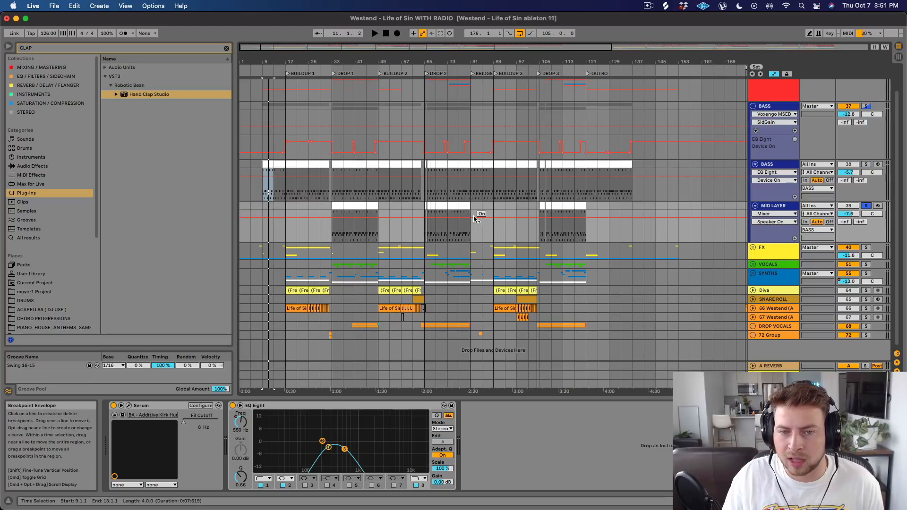
left_click(334, 208)
key("space")
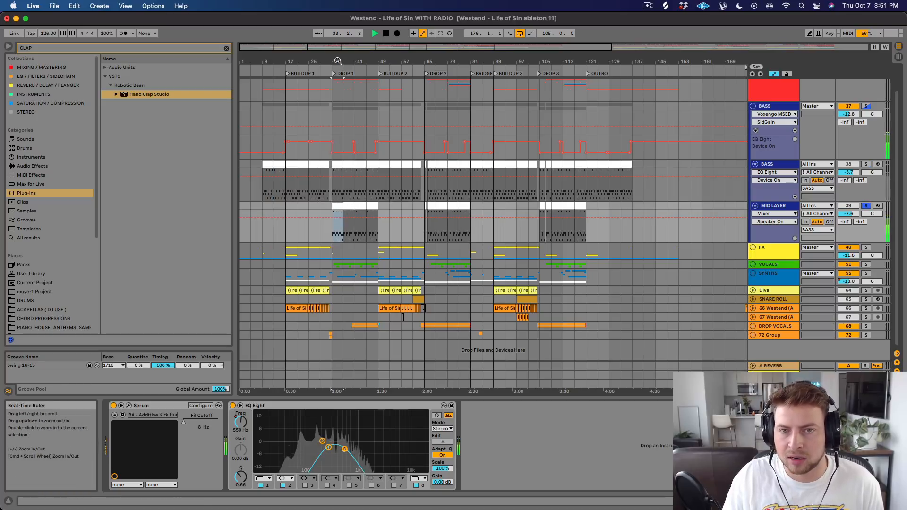
Stop playback in DROP 1 and open the Serum synth on the MID LAYER track.
left_click_drag(338, 62, 335, 90)
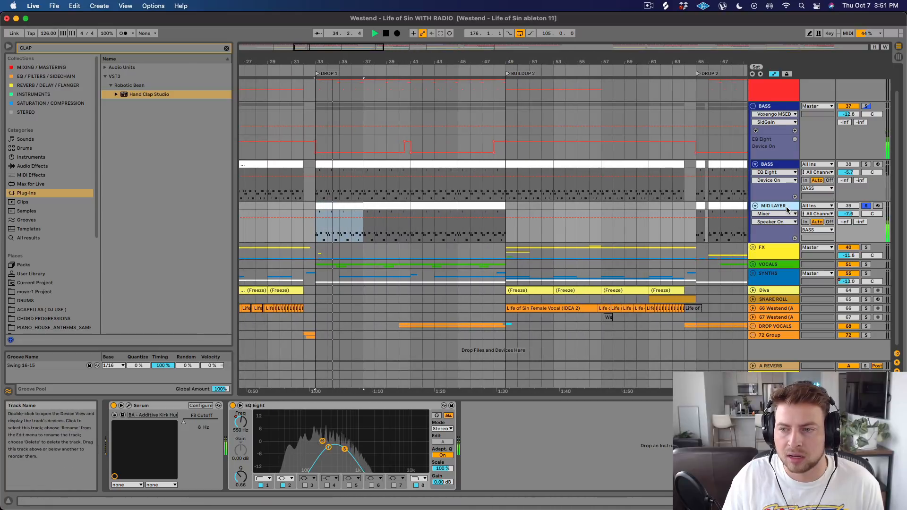
key("space")
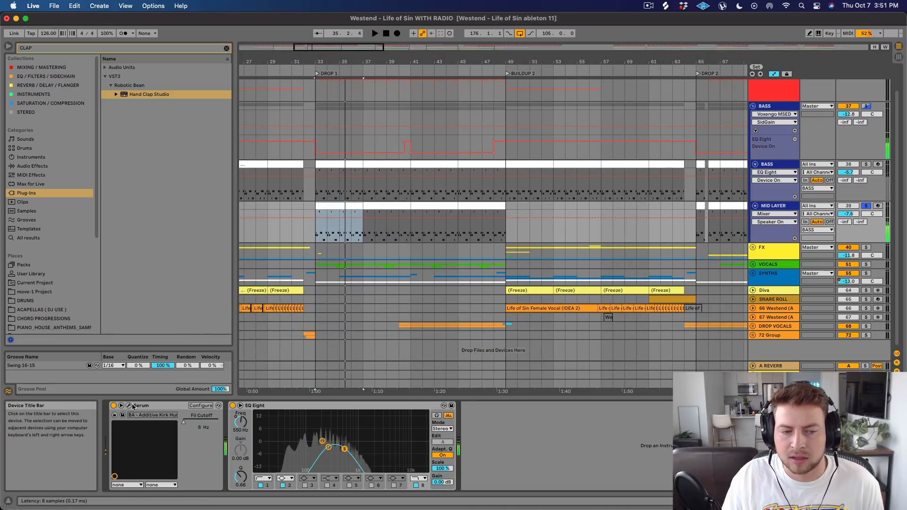
left_click(128, 406)
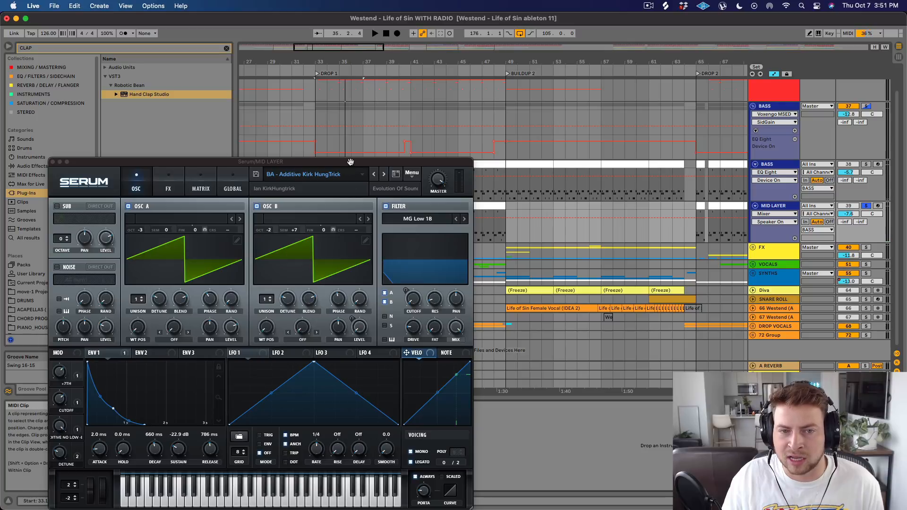
Browse the Serum preset banks around Deceiver Vol 3 on the MID LAYER track, and close the synth without changing the preset.
left_click_drag(353, 161, 393, 134)
left_click(385, 147)
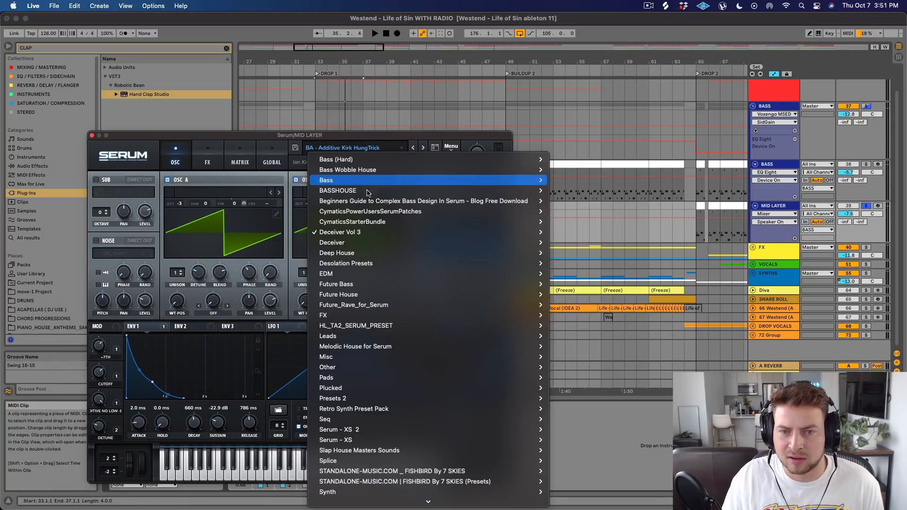
mouse_move(356, 240)
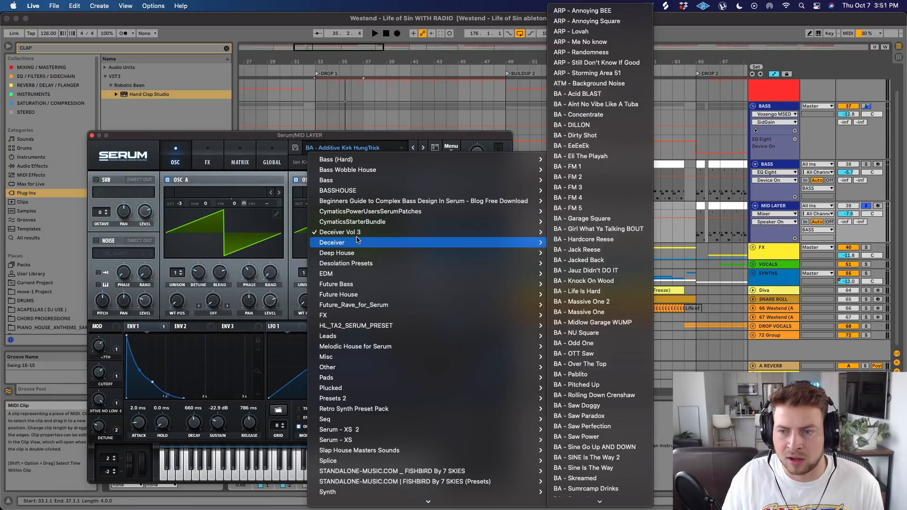
left_click(326, 136)
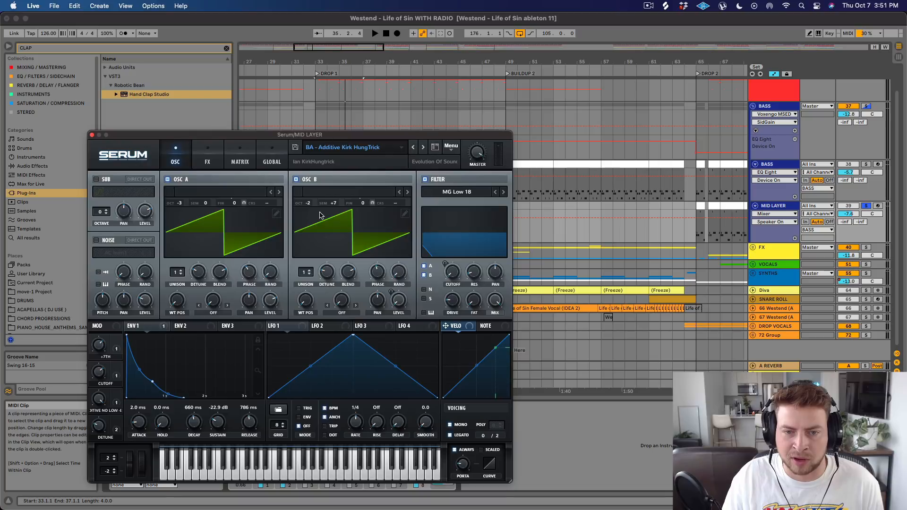
left_click(92, 136)
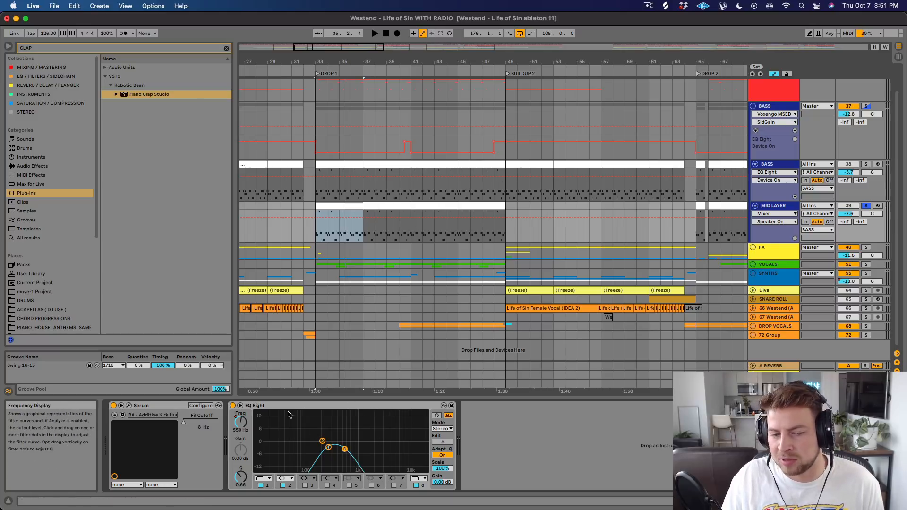
Play the soloed MID LAYER with its EQ Eight bypassed, re-enable the EQ, and stop playback.
left_click(232, 406)
key("space")
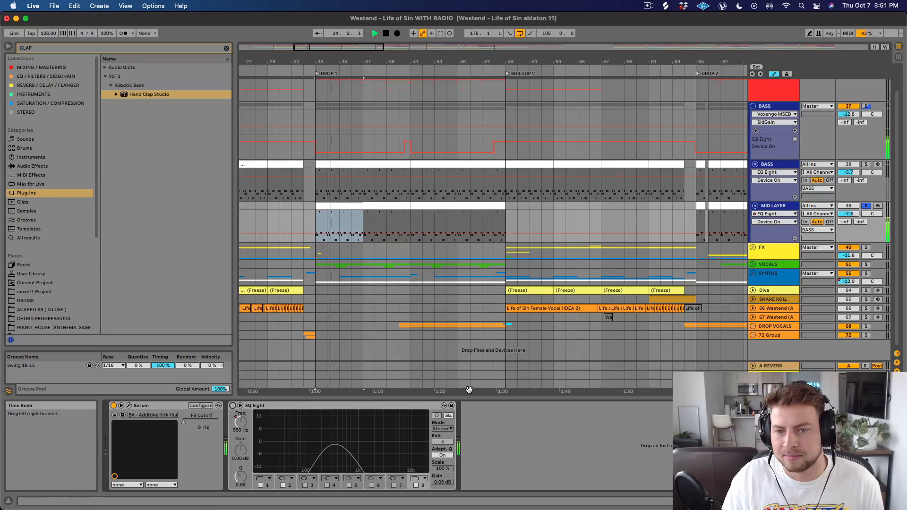
left_click(232, 405)
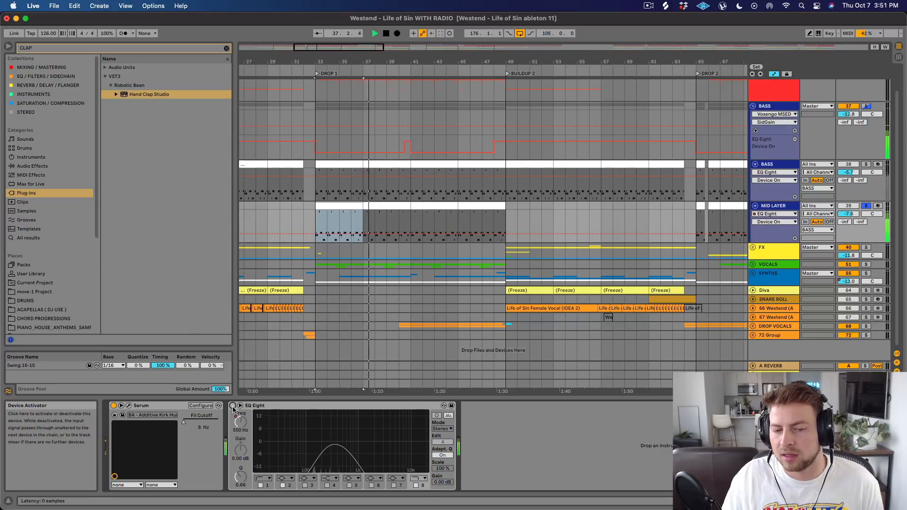
key("space")
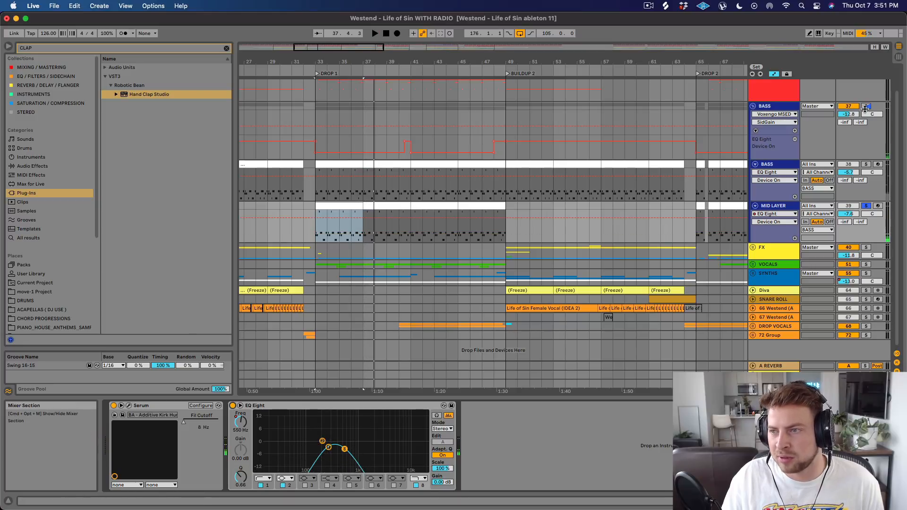
Solo the BASS group as a whole and play it in DROP 1, muting and unmuting the MID LAYER to compare.
left_click(865, 107)
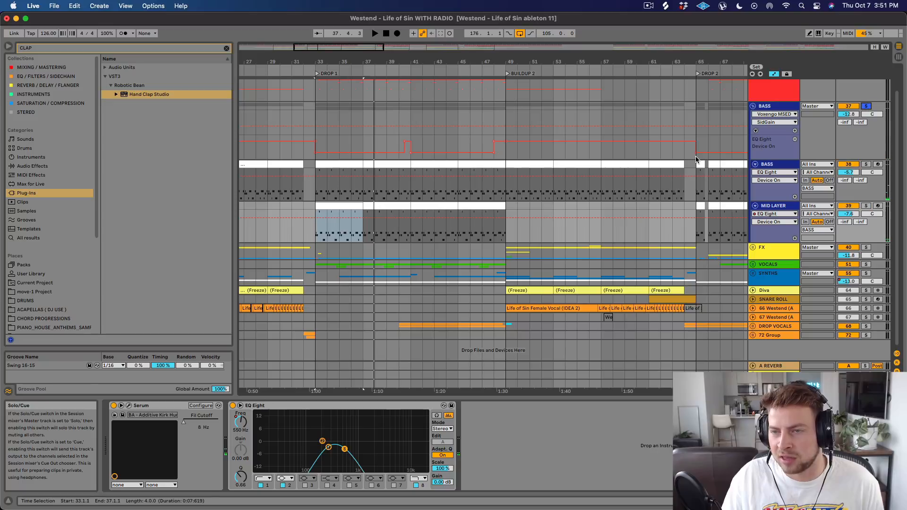
left_click(848, 206)
key("space")
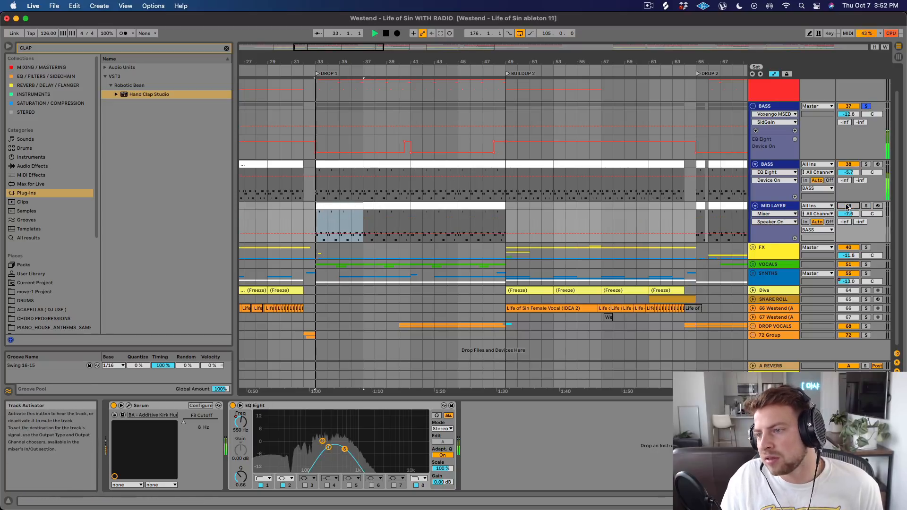
left_click(847, 206)
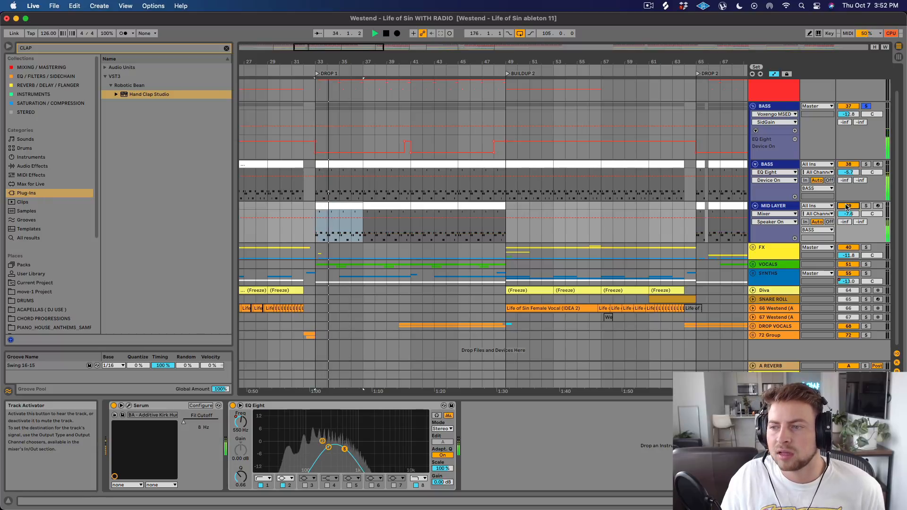
left_click(848, 206)
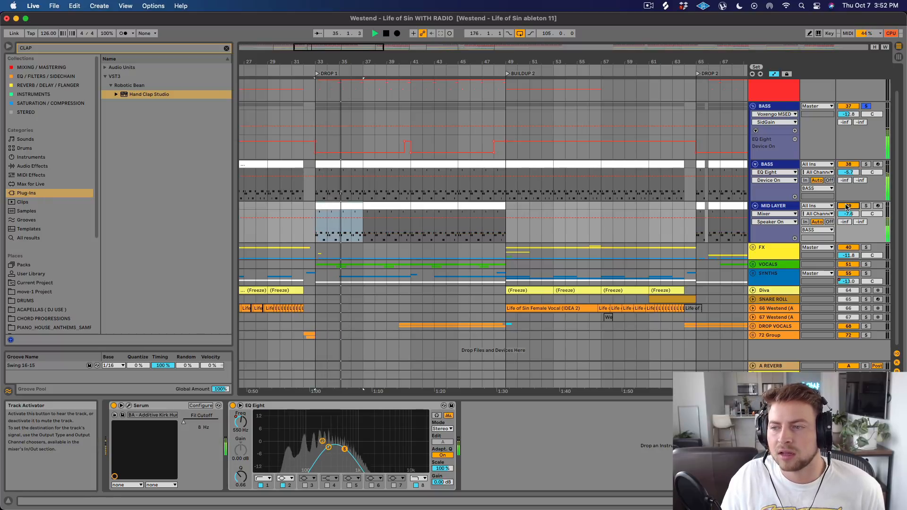
left_click(847, 206)
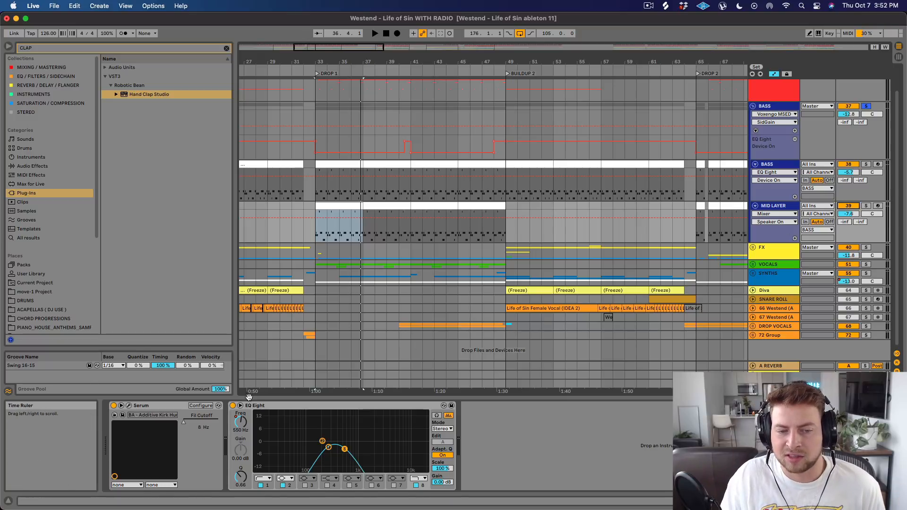
Play both bass layers with the MID LAYER's EQ Eight bypassed, re-enable it to compare, and stop playback.
left_click(232, 405)
key("space")
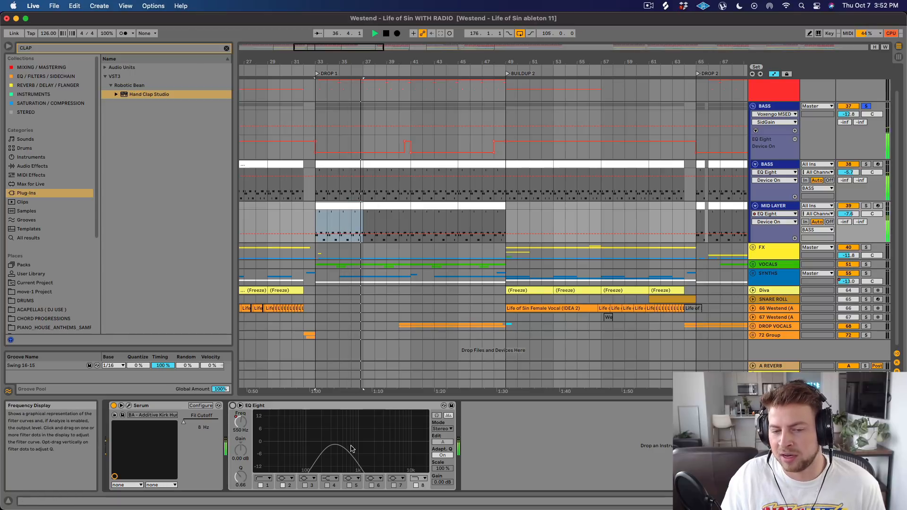
left_click(232, 406)
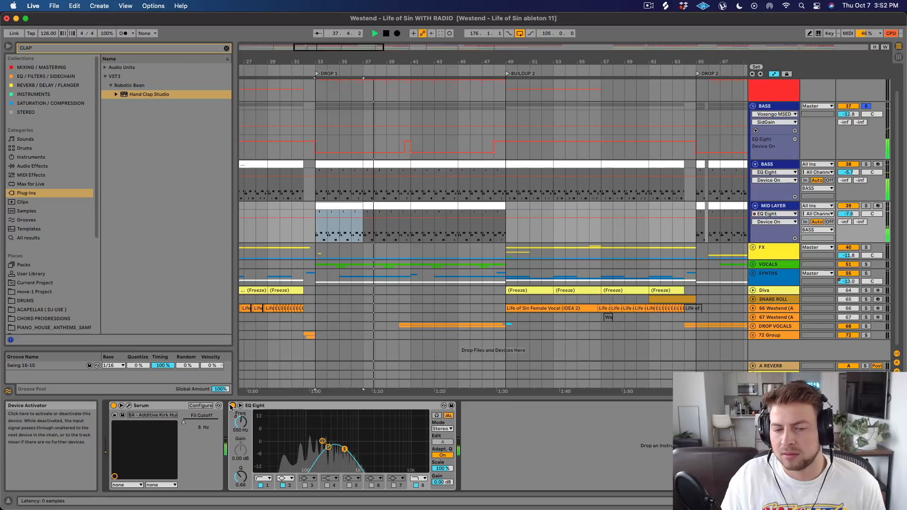
key("space")
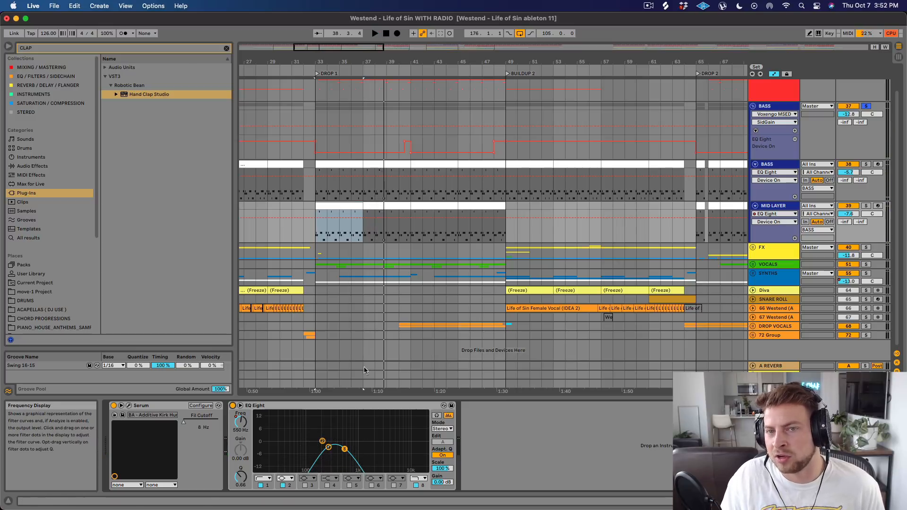
Show the BASS group's device chain, open its LFOTool to examine the volume-ducking curve, and close it.
left_click_drag(364, 390, 360, 103)
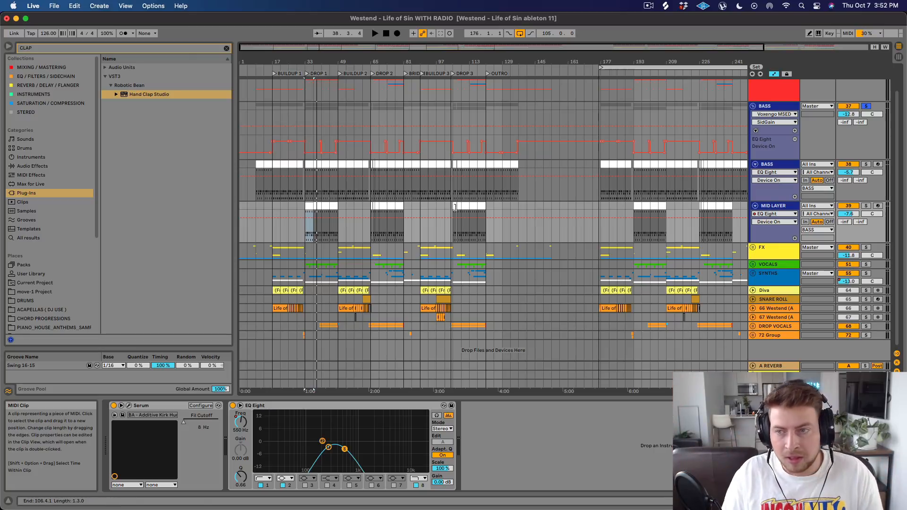
left_click(777, 108)
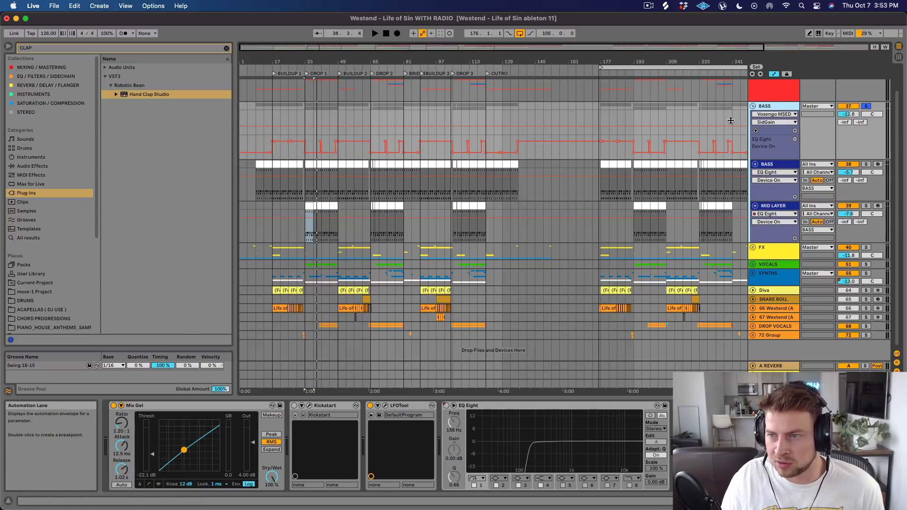
left_click(385, 407)
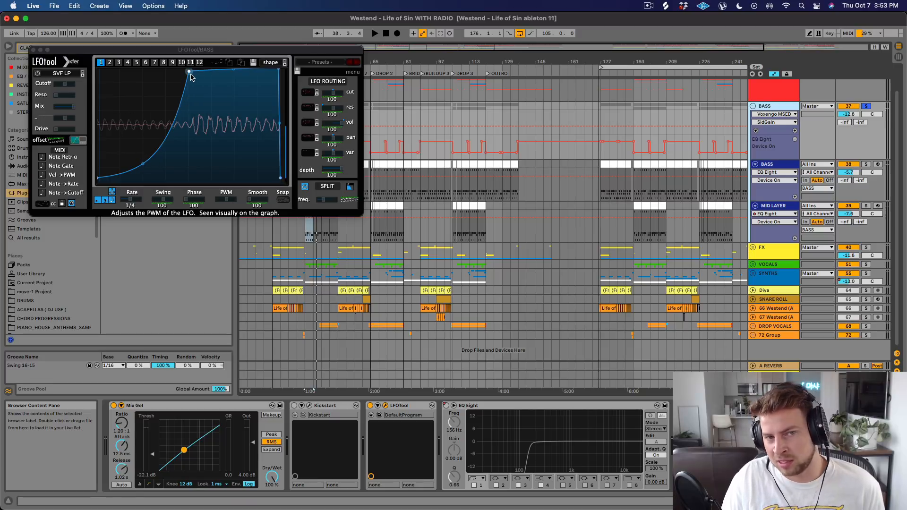
left_click(33, 50)
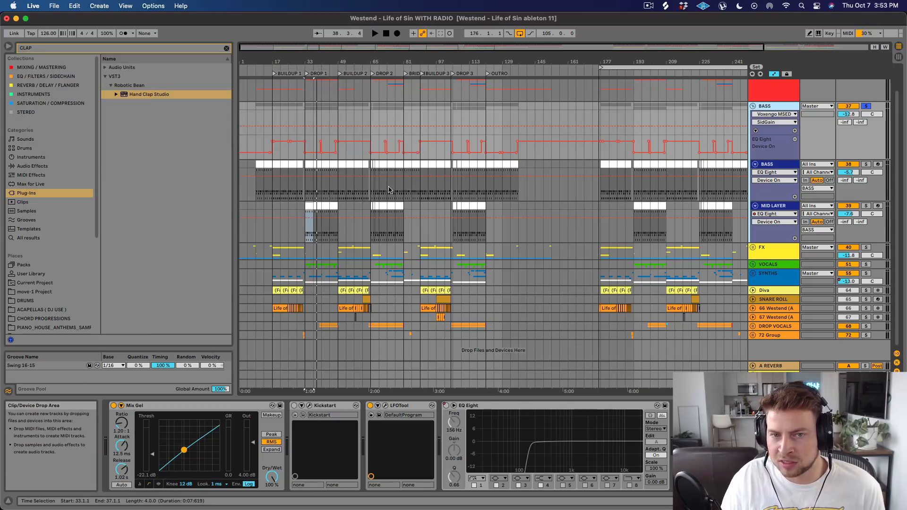
Play the soloed BASS group from the start of BUILDUP 1 at bar 17 to hear its automated EQ Eight.
left_click_drag(290, 59, 645, 318)
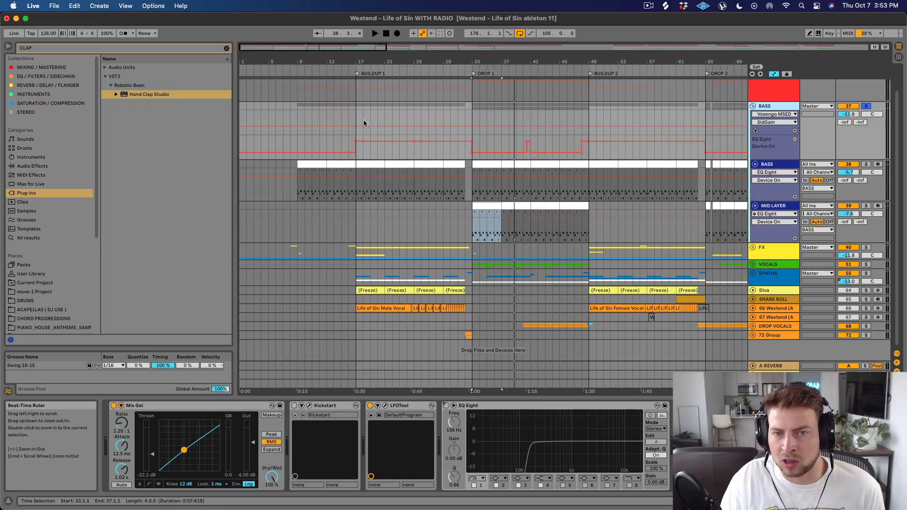
left_click(300, 126)
left_click(357, 119)
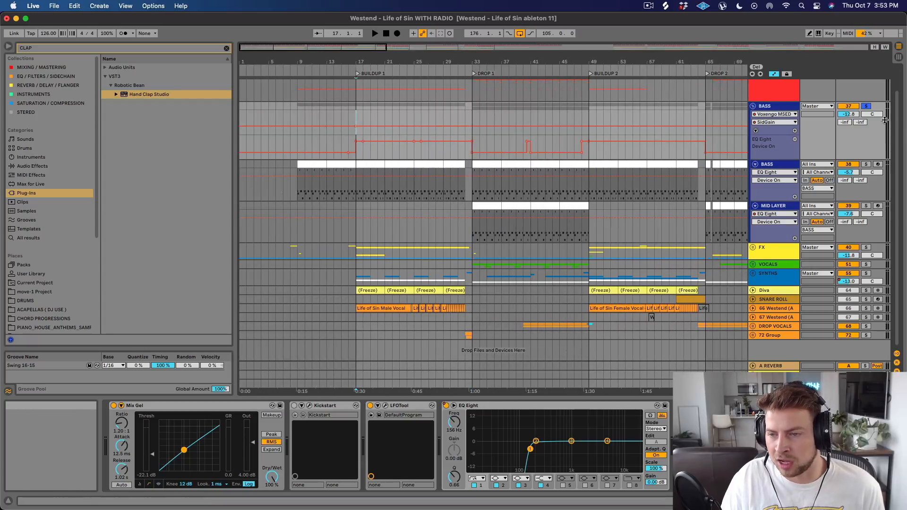
key("space")
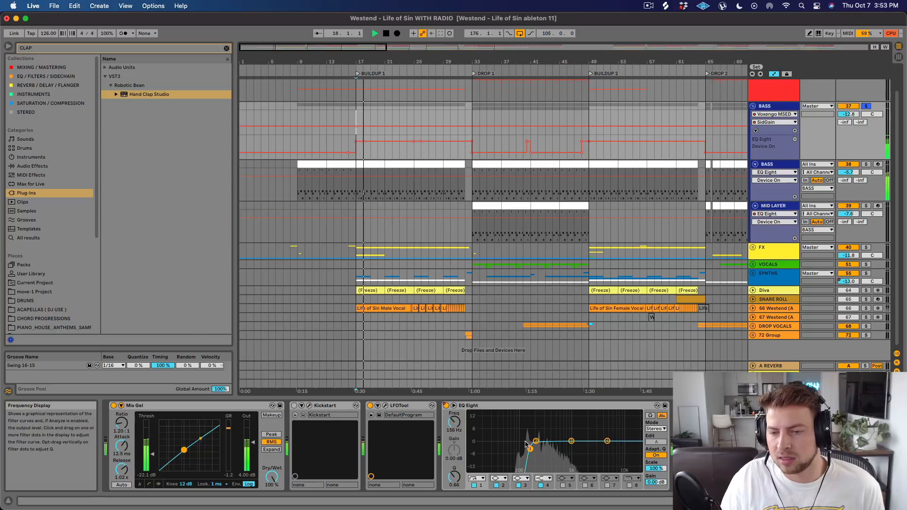
Try lowering the low-cut frequency of the BASS group's EQ Eight during playback, undo the change, and stop.
left_click_drag(530, 449, 473, 452)
key("super+z")
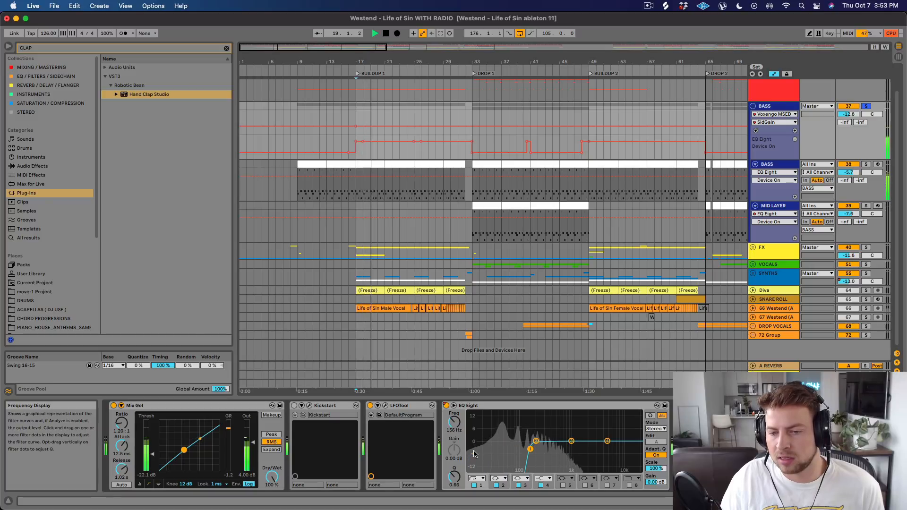
key("space")
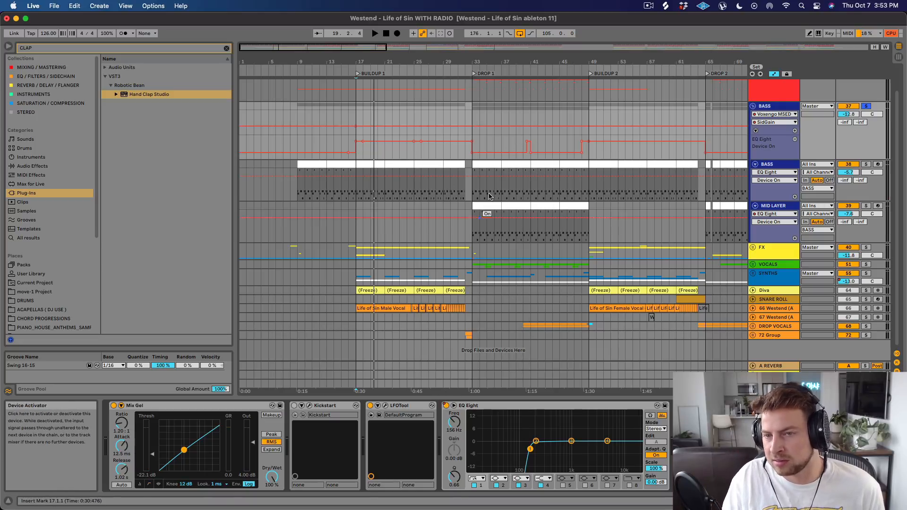
Play DROP 1 from bar 40 through the brief EQ Eight automation on the BASS group, and unsolo the group.
left_click_drag(542, 61, 524, 32)
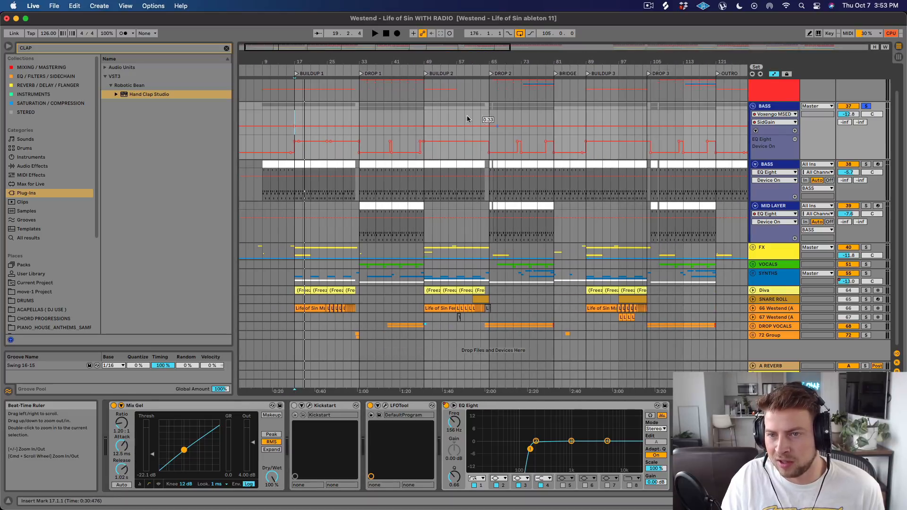
left_click_drag(382, 61, 392, 135)
key("space")
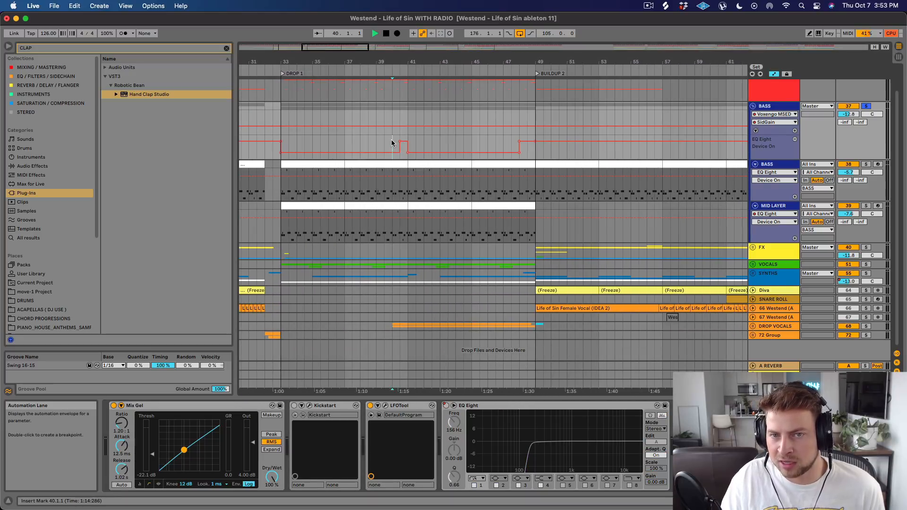
left_click(866, 107)
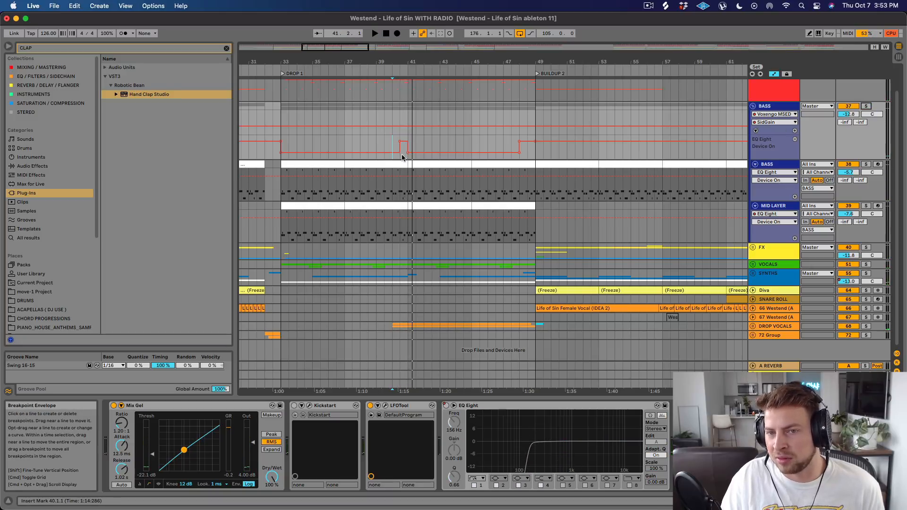
Fold the BASS group in the arrangement and select it to show its device chain.
left_click_drag(404, 64, 403, 55)
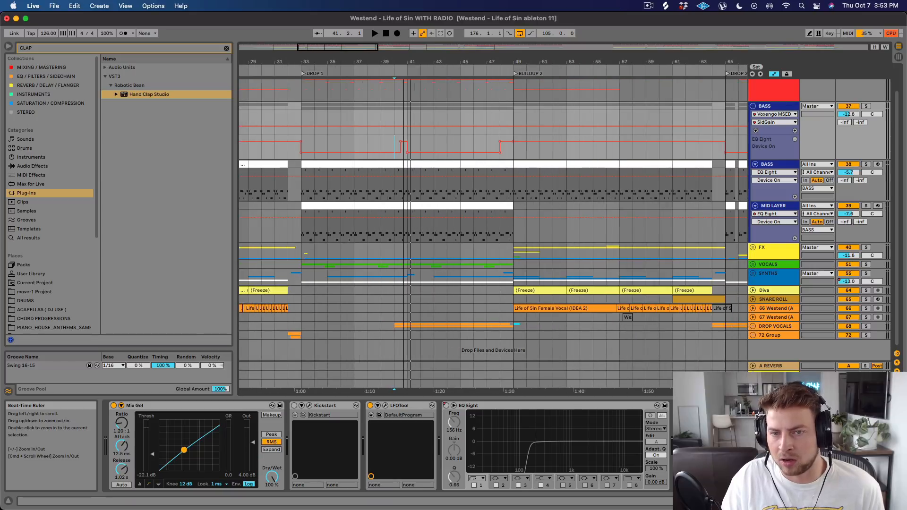
left_click(752, 106)
left_click(774, 114)
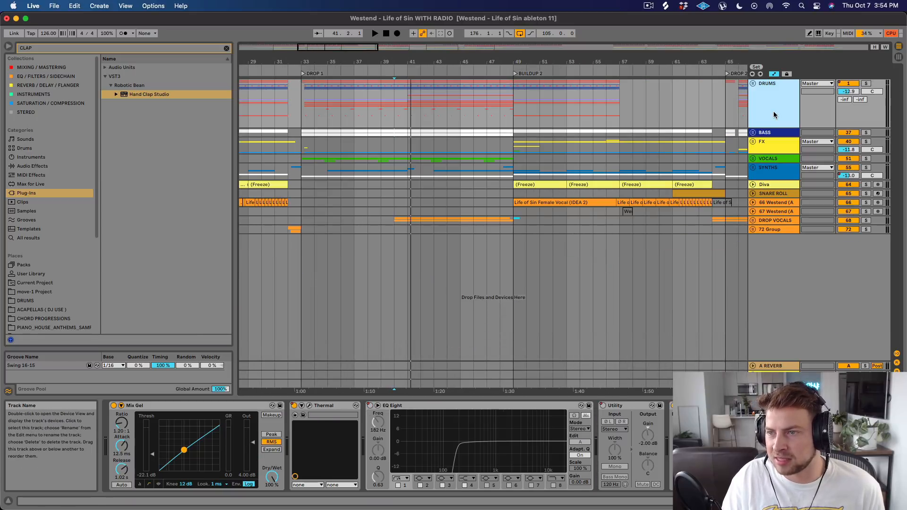
left_click(786, 136)
Solo the DRUMS and BASS groups together and play them from the start of DROP 1.
scroll(330, 104, "down", 2)
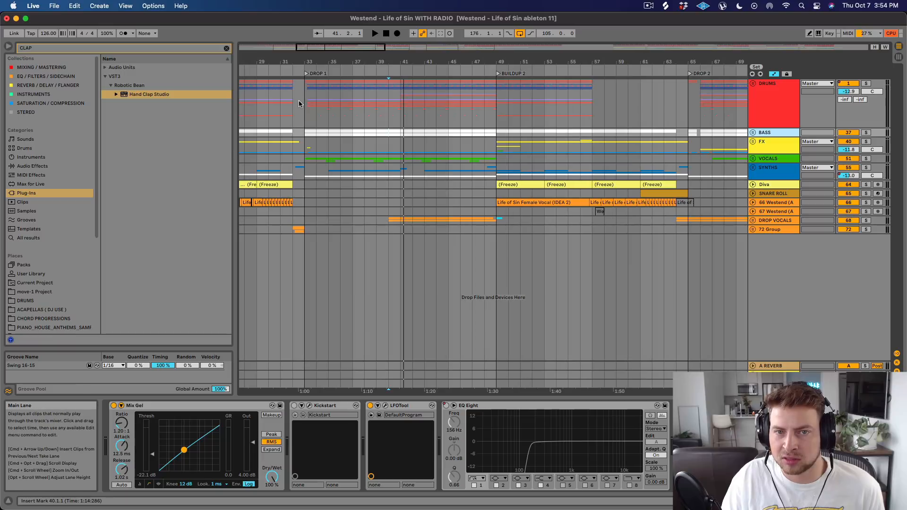
left_click(303, 104)
left_click(865, 83)
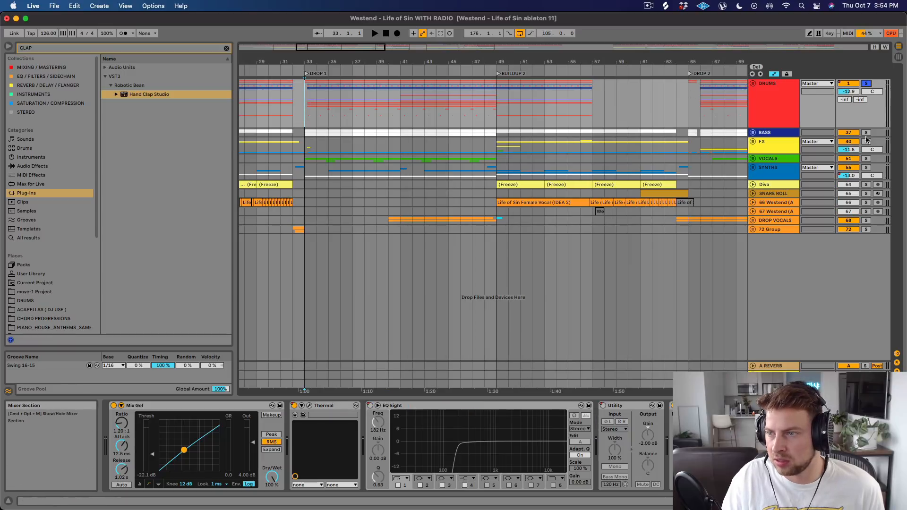
left_click(866, 133)
key("space")
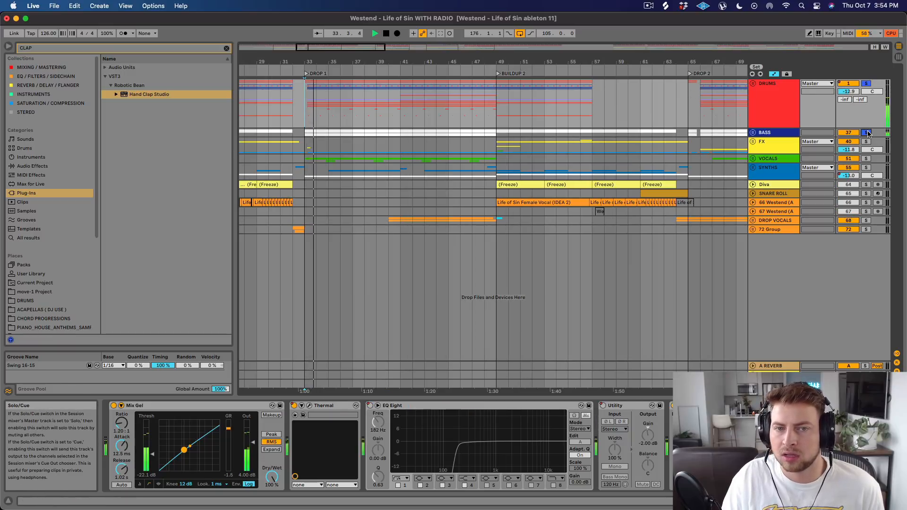
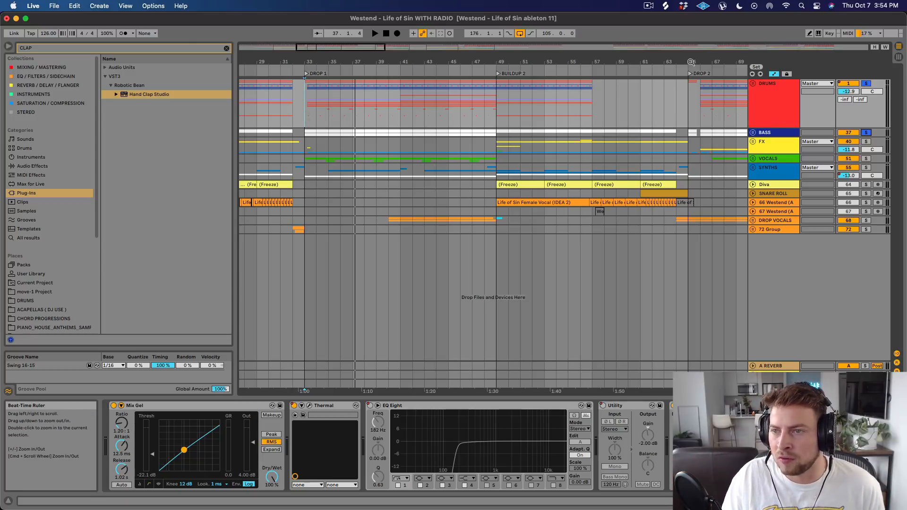
Unfold the 66 Westend (Acapella) track at BUILDUP 1 and select its Life of Sin Male Vocal clip.
left_click_drag(690, 61, 680, 50)
left_click(278, 193)
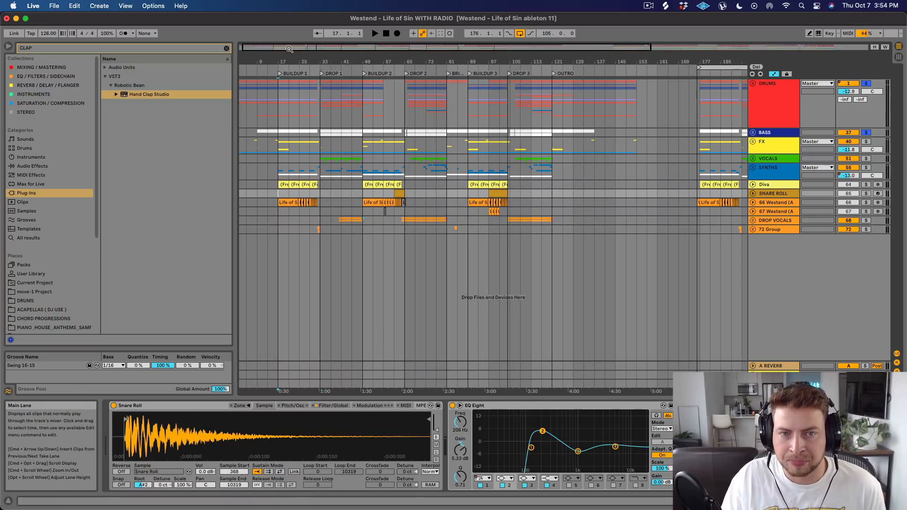
left_click_drag(286, 55, 283, 58)
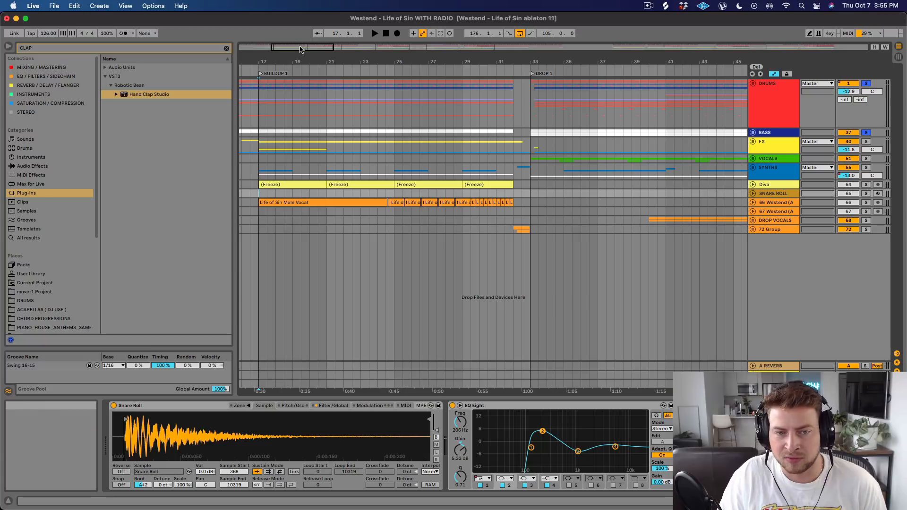
left_click(752, 203)
left_click(331, 202)
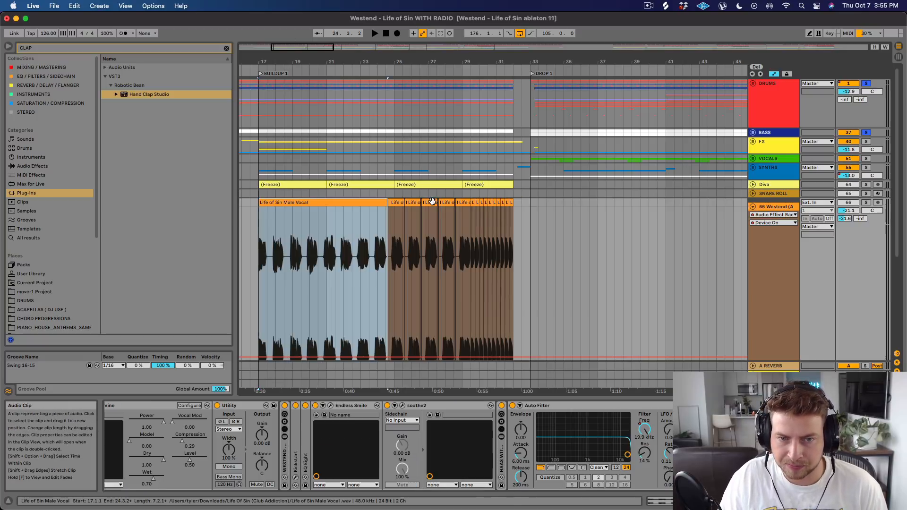
Solo the acapella track and play the male vocal clip from bar 17 to its end.
left_click(866, 203)
key("space")
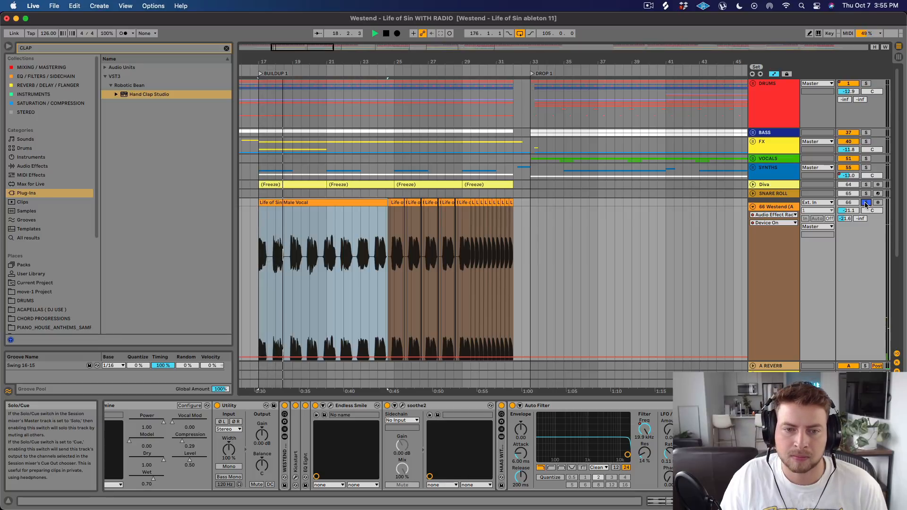
left_click_drag(392, 62, 387, 37)
scroll(387, 160, "down", 3)
scroll(385, 165, "down", 3)
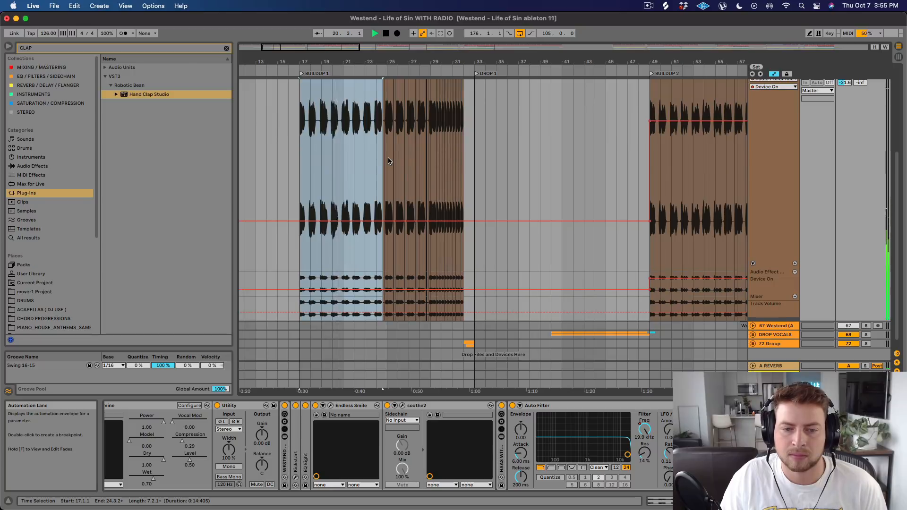
scroll(385, 168, "up", 3)
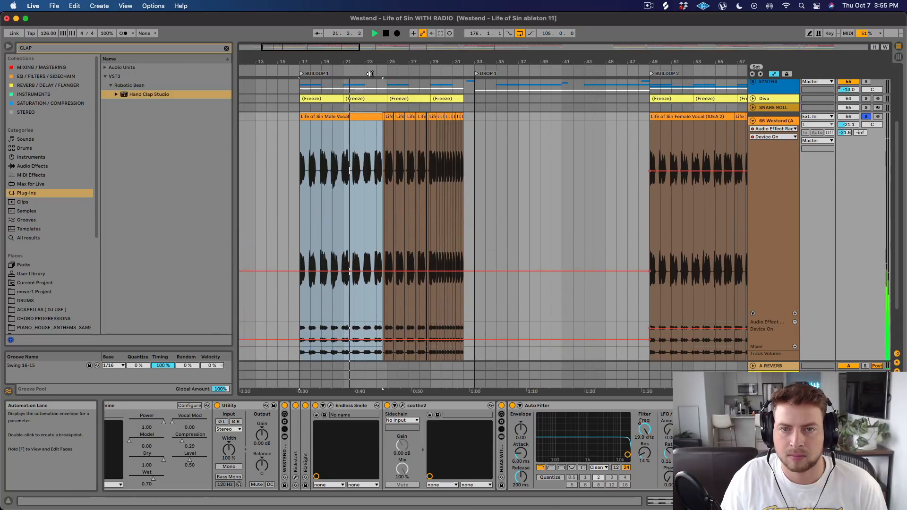
left_click_drag(366, 62, 396, 65)
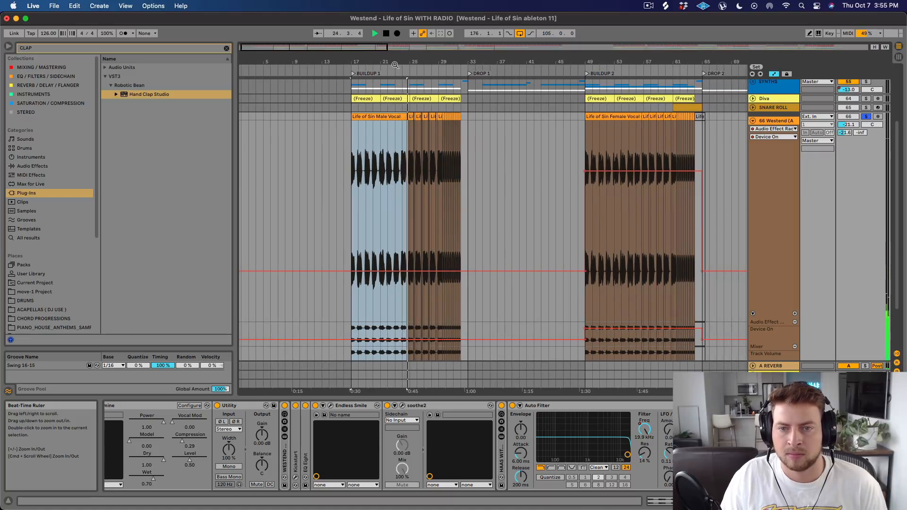
left_click_drag(393, 64, 418, 83)
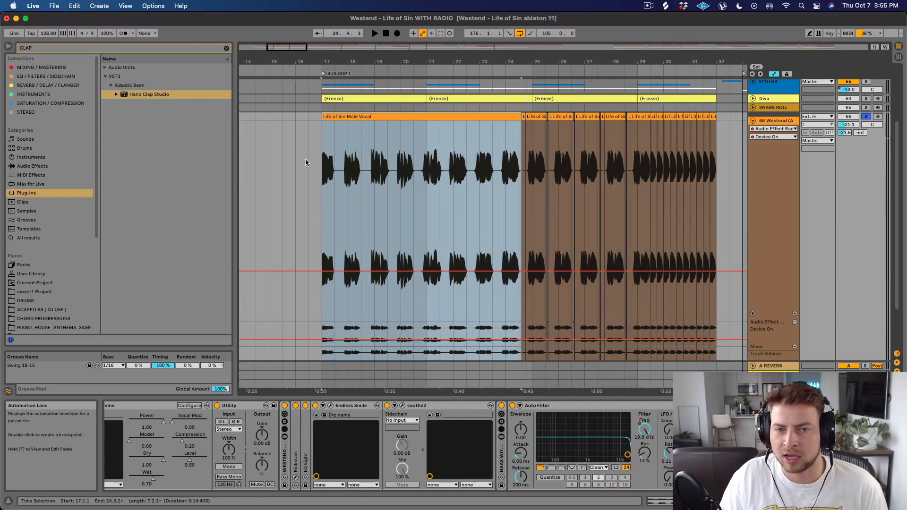
left_click_drag(533, 59, 459, 56)
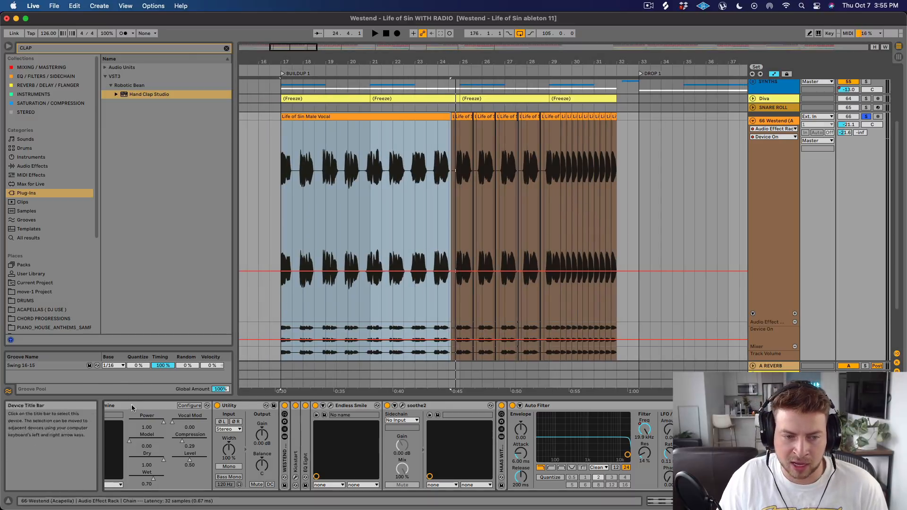
Collapse the expanded Gem Dopamine, Utility, Endless Smile, soothe2 and Auto Filter devices in the acapella track's chain.
scroll(132, 408, "right", 5)
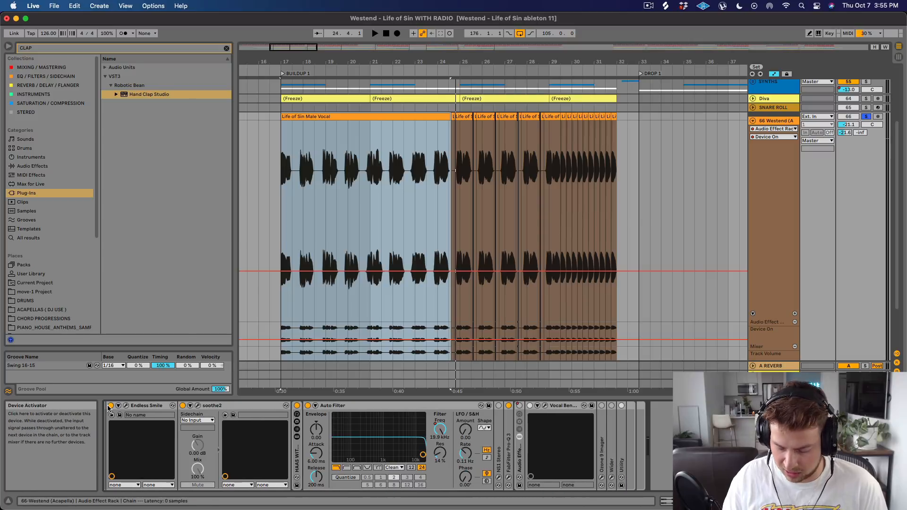
scroll(109, 408, "left", 7)
double_click(167, 406)
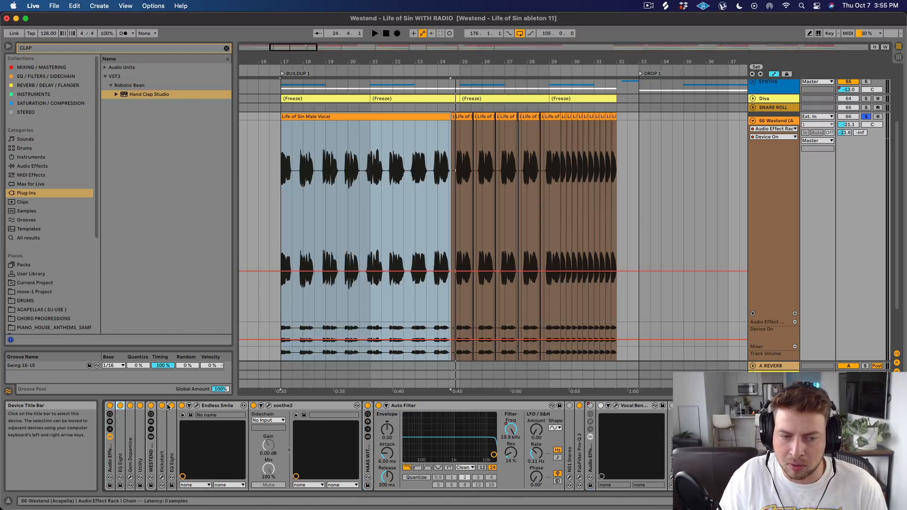
double_click(206, 406)
double_click(227, 406)
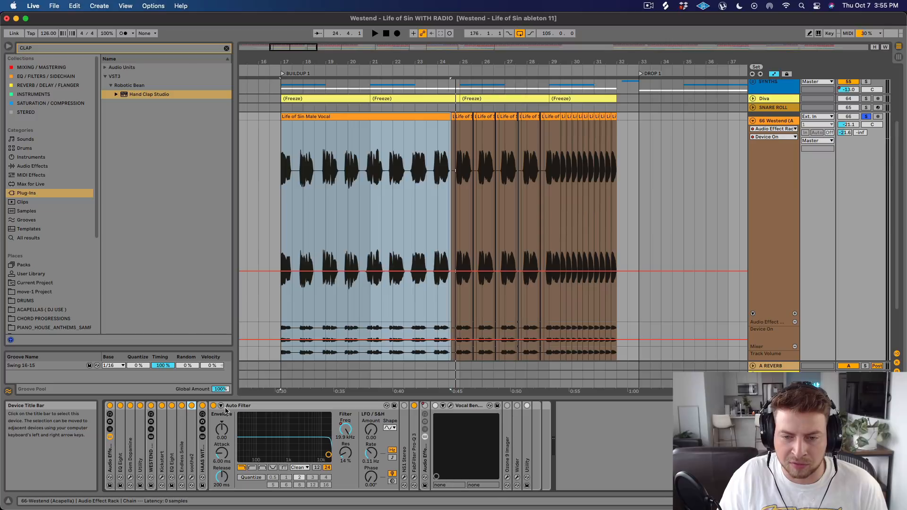
double_click(234, 405)
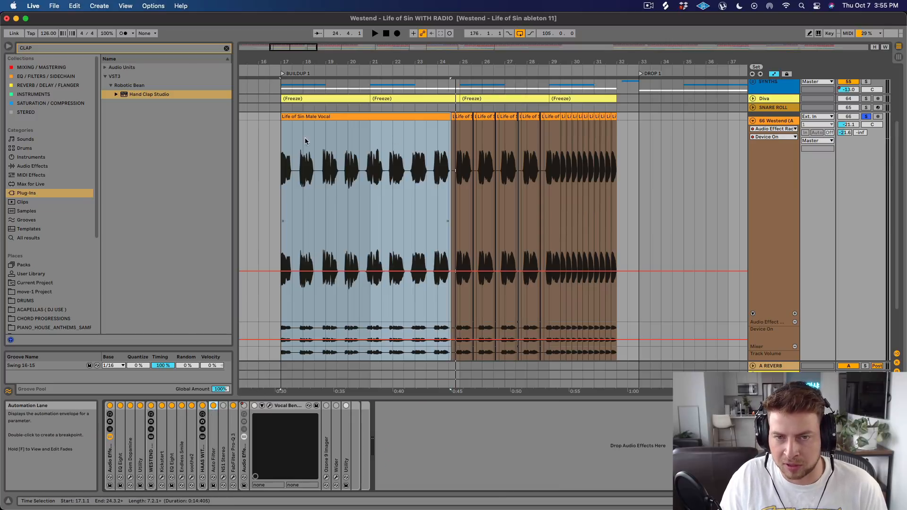
Play the vocal from bar 17, comparing it with the whole Audio Effect Rack bypassed and active.
left_click(110, 406)
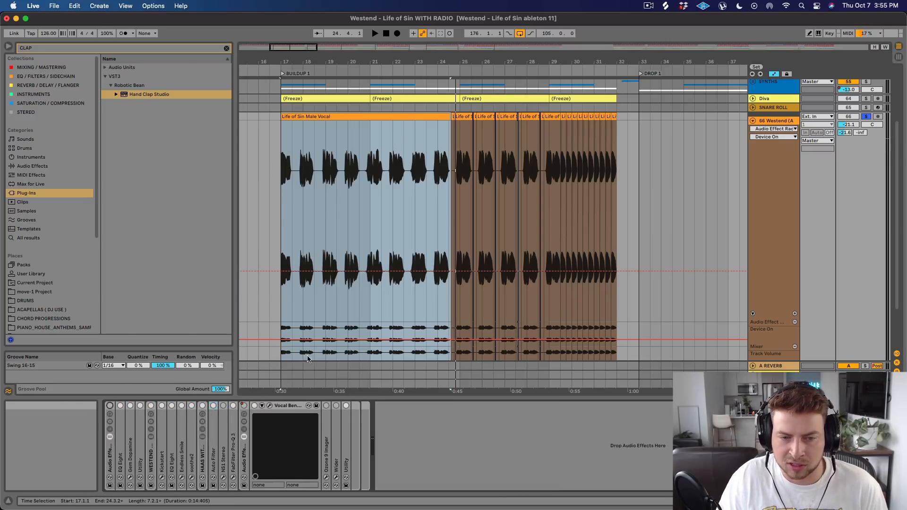
left_click(279, 124)
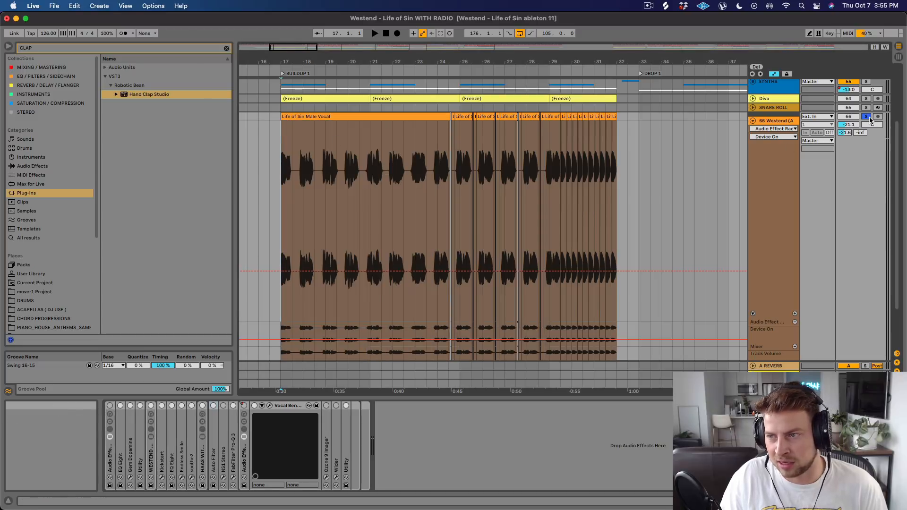
key("space")
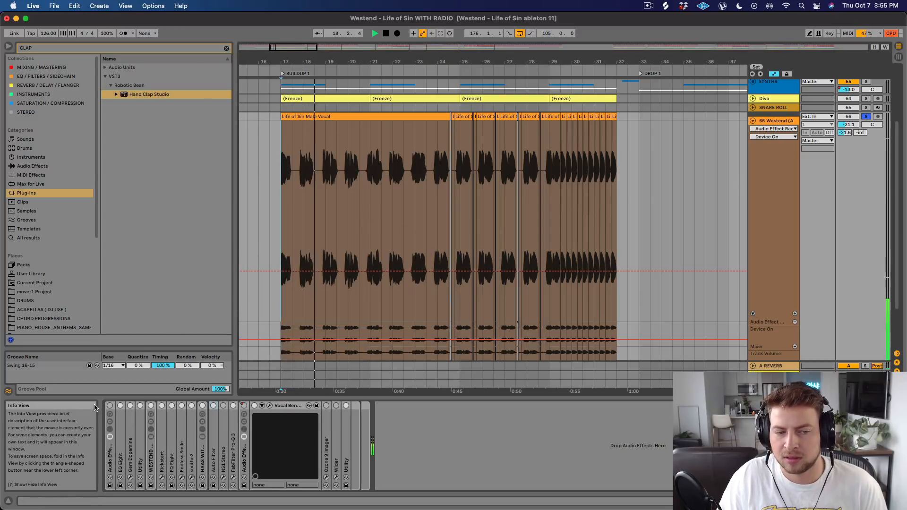
left_click(109, 405)
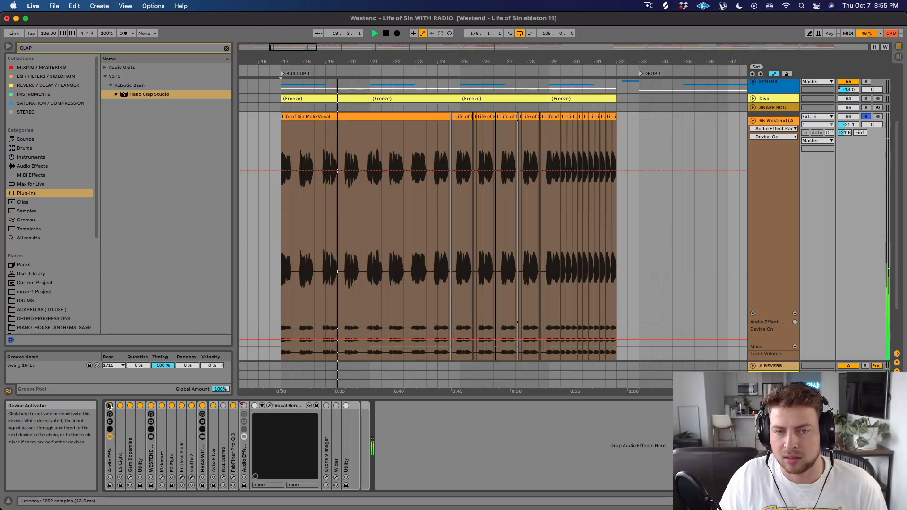
left_click(109, 405)
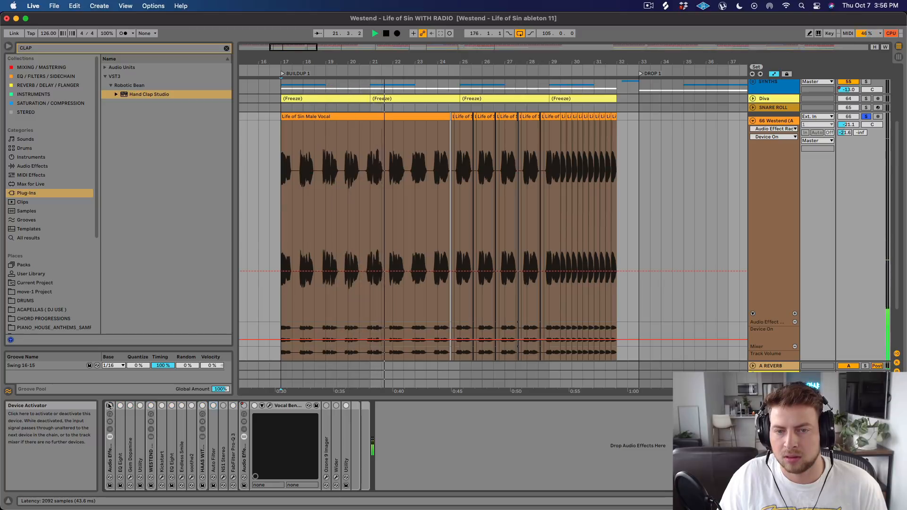
left_click(109, 405)
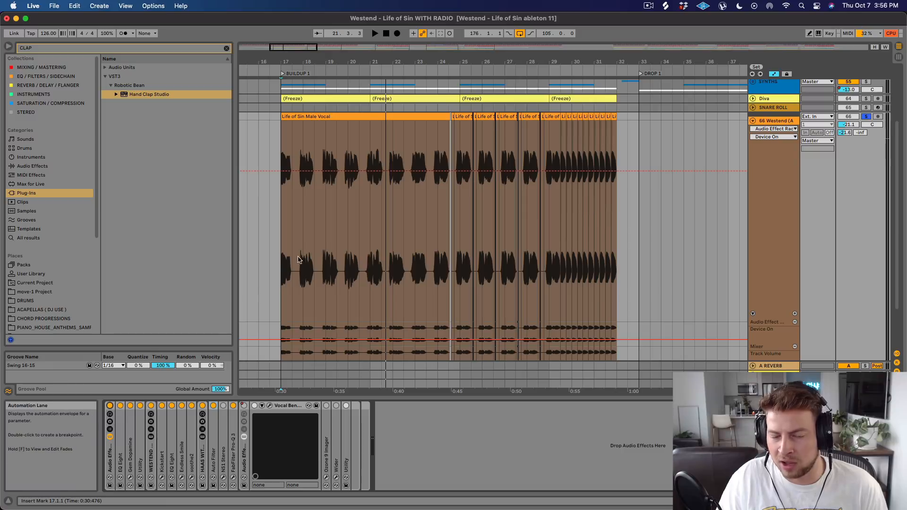
Expand the first EQ Eight and deactivate the other vocal effects, leaving only the outer rack and this EQ on.
double_click(120, 453)
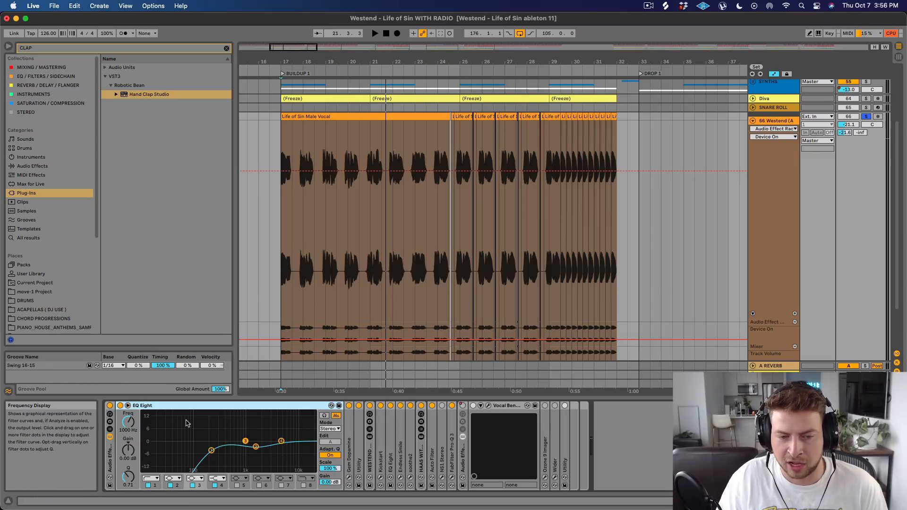
left_click(110, 405)
left_click(120, 406)
left_click(120, 406)
left_click(120, 406)
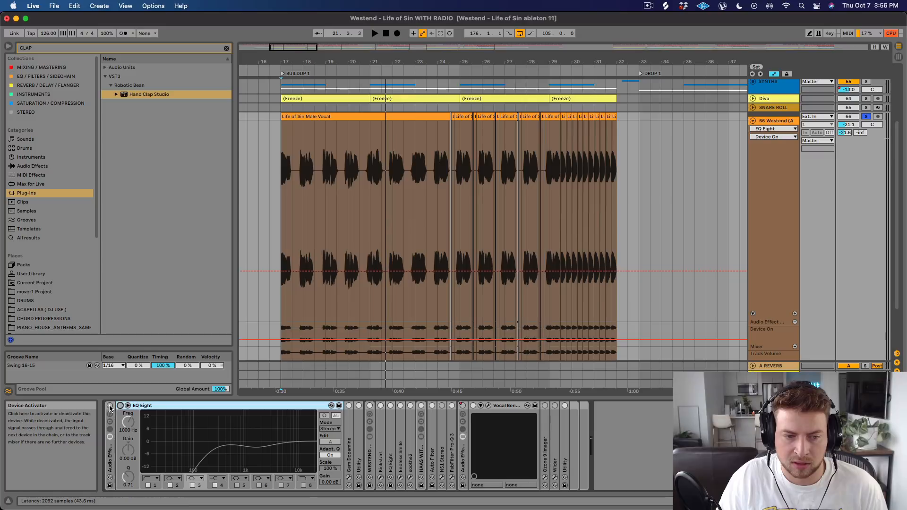
left_click(110, 405)
left_click(349, 406)
left_click(359, 405)
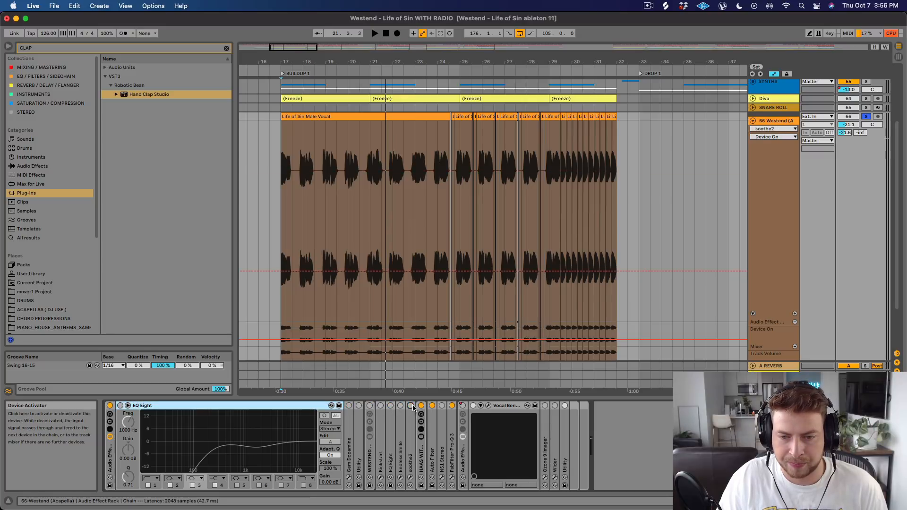
left_click(120, 406)
Play the vocal through EQ Eight, switching band 2 off and on, and collapse the device.
key("space")
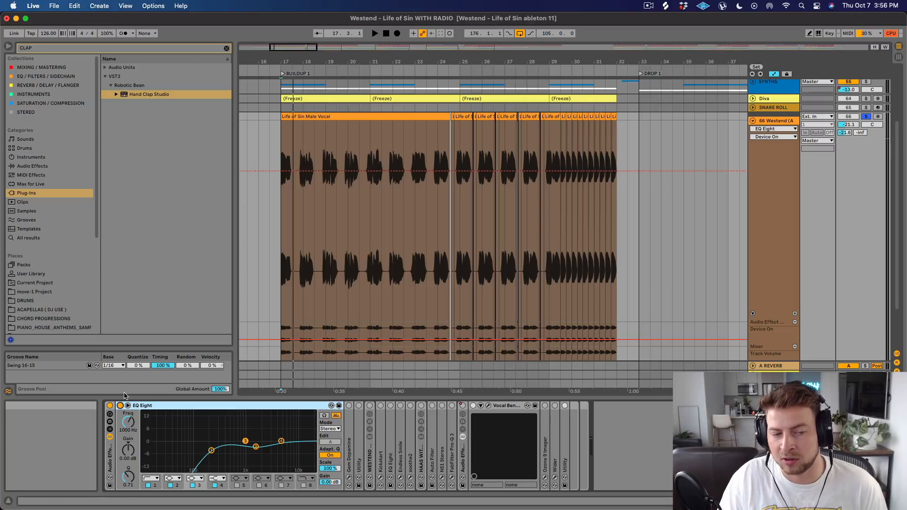
key("space")
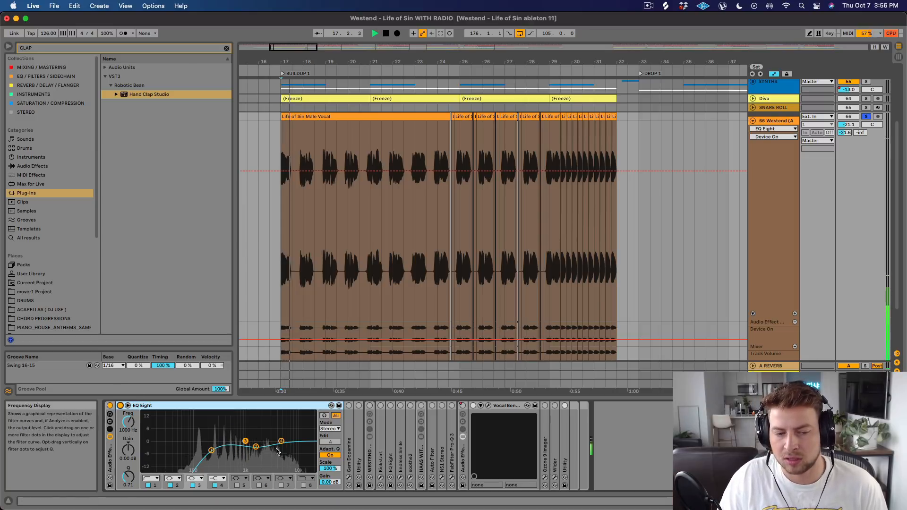
left_click(170, 485)
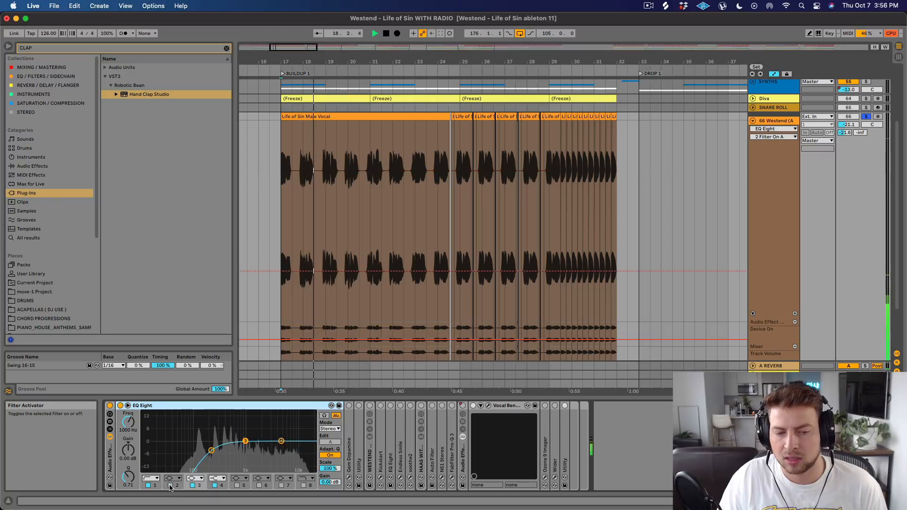
left_click(170, 485)
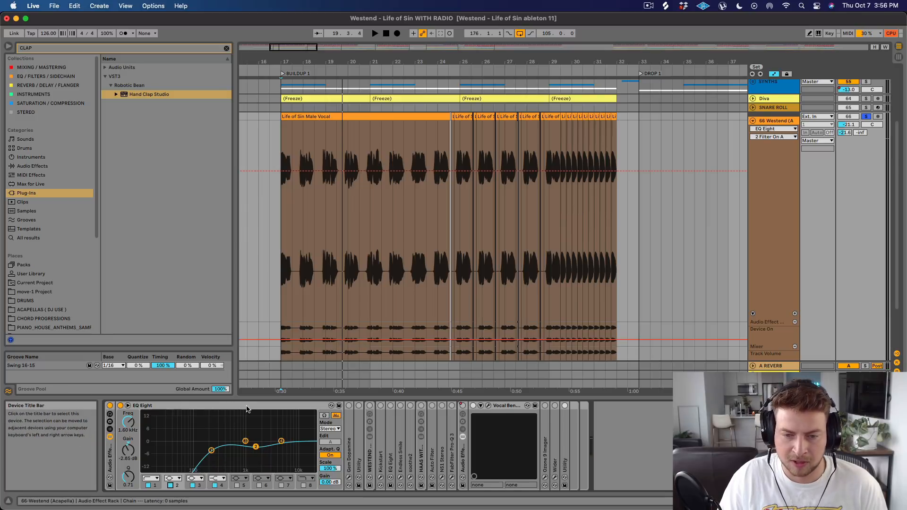
double_click(142, 405)
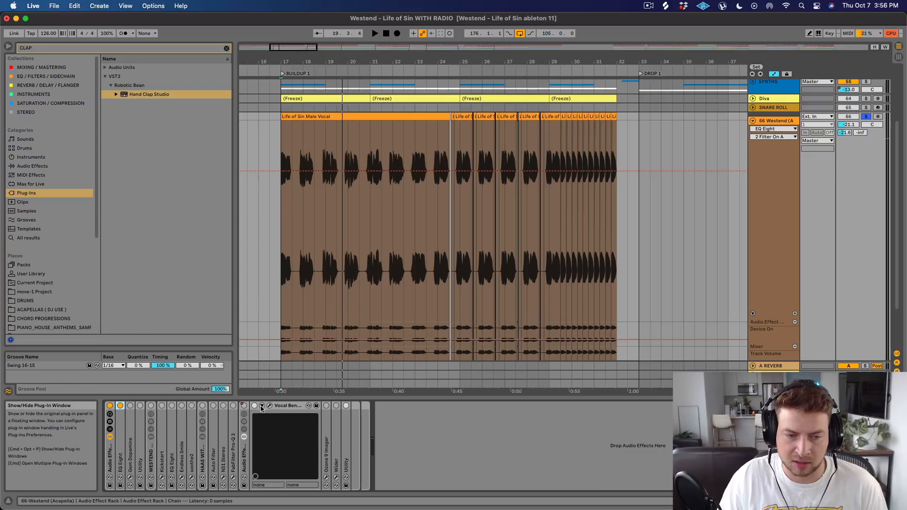
Expand and activate Gem Dopamine, and position its plug-in window over the arrangement.
double_click(135, 427)
left_click(145, 405)
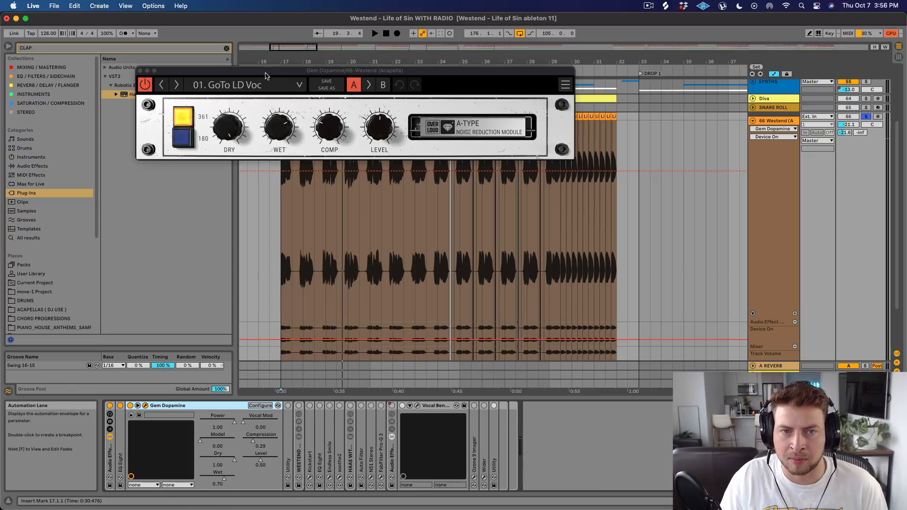
left_click_drag(265, 73, 357, 107)
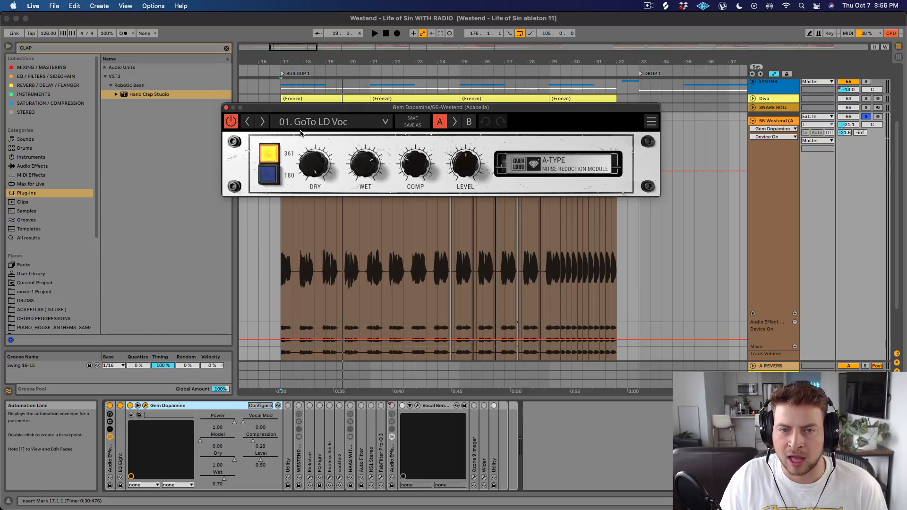
Play the vocal with Gem Dopamine bypassed and active to compare, and collapse the device.
left_click(130, 406)
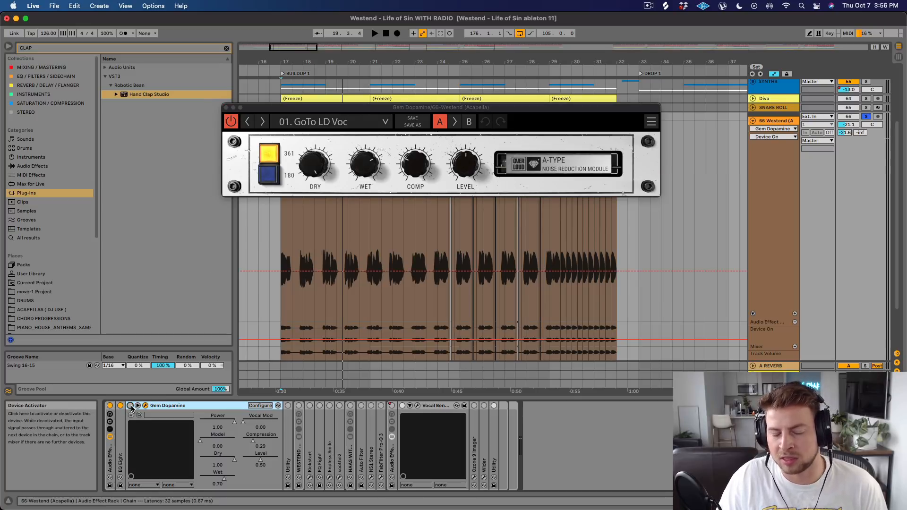
key("space")
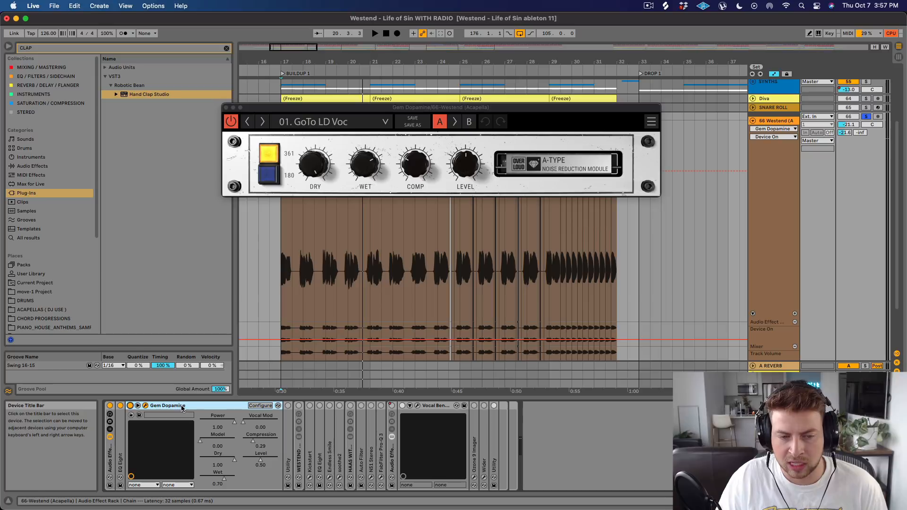
double_click(181, 407)
Expand Utility and the WESTEND VOCALS-1-1 rack, and activate the rack while playing the vocal from bar 17.
double_click(140, 437)
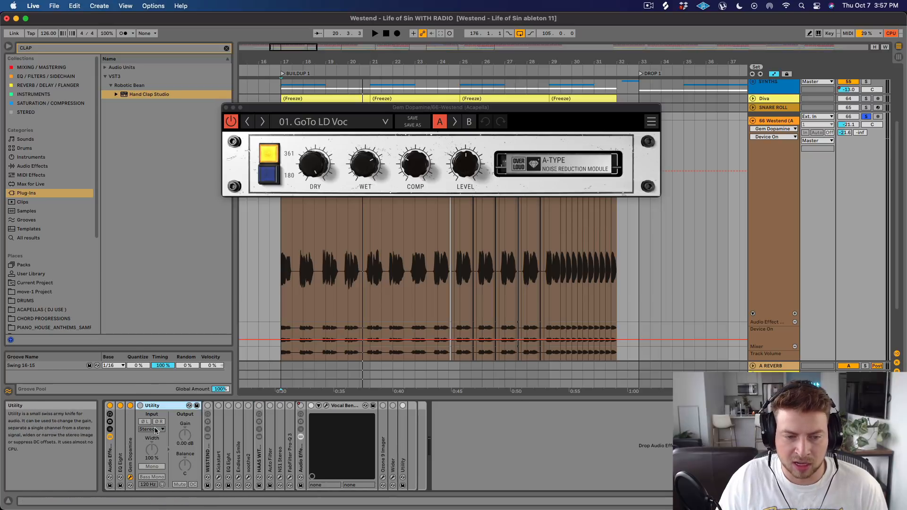
double_click(208, 455)
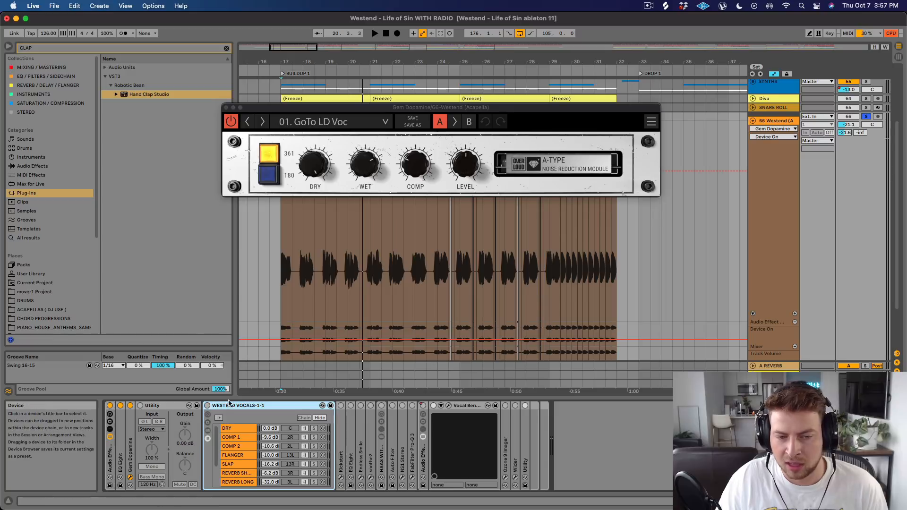
left_click(207, 406)
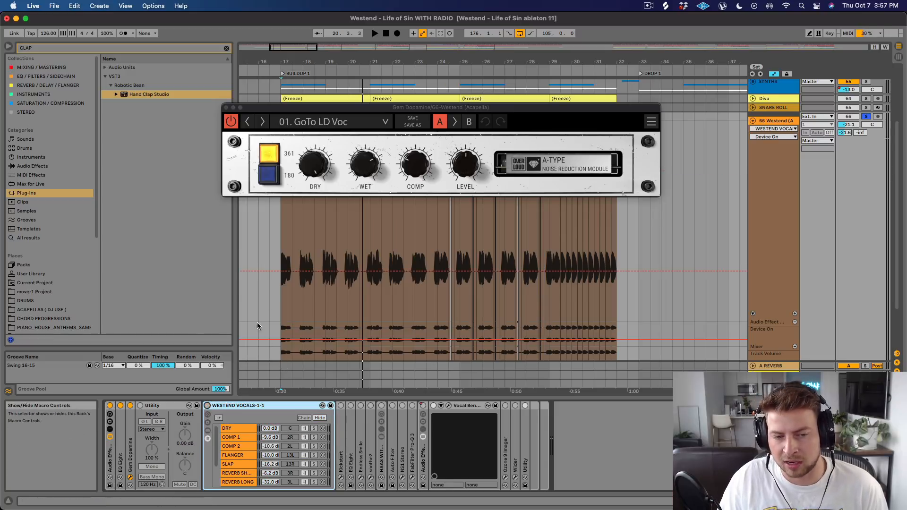
left_click(282, 230)
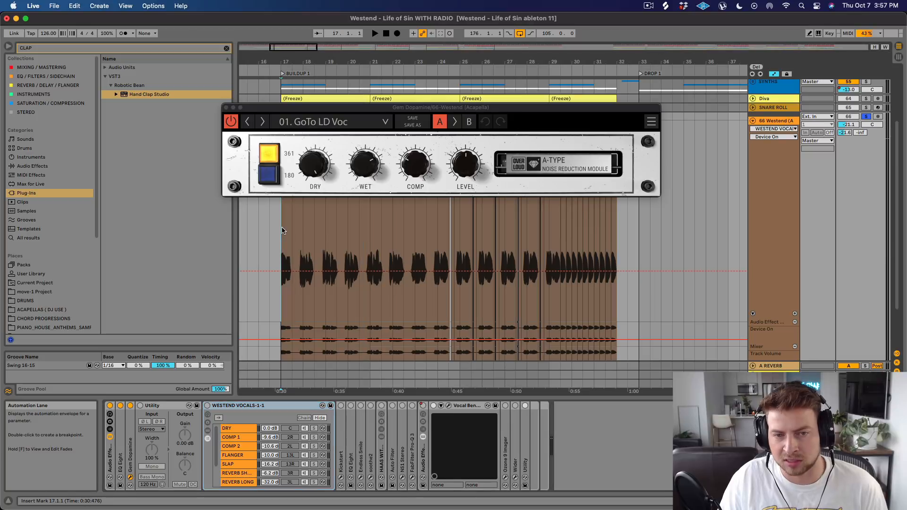
key("space")
left_click(207, 405)
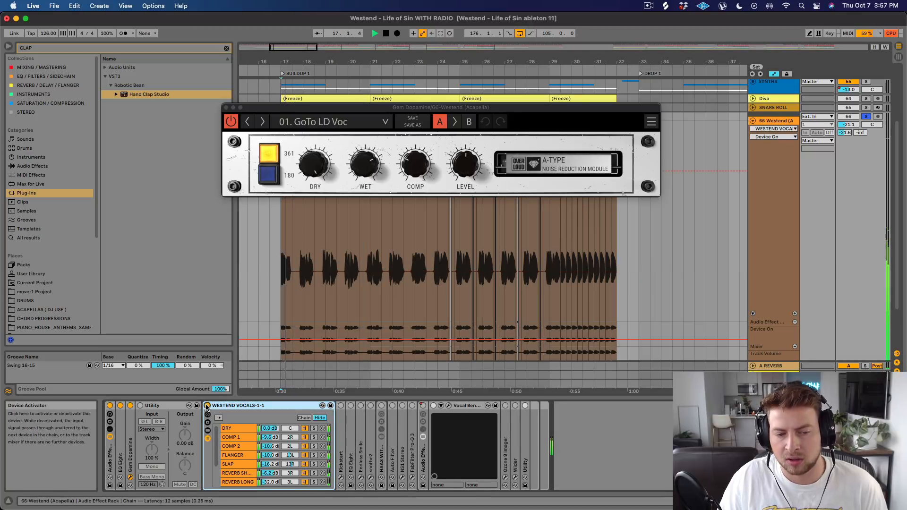
Look through the chains of the WESTEND VOCALS-1-1 rack and play the vocal with the rack off and on to compare.
scroll(282, 447, "down", 3)
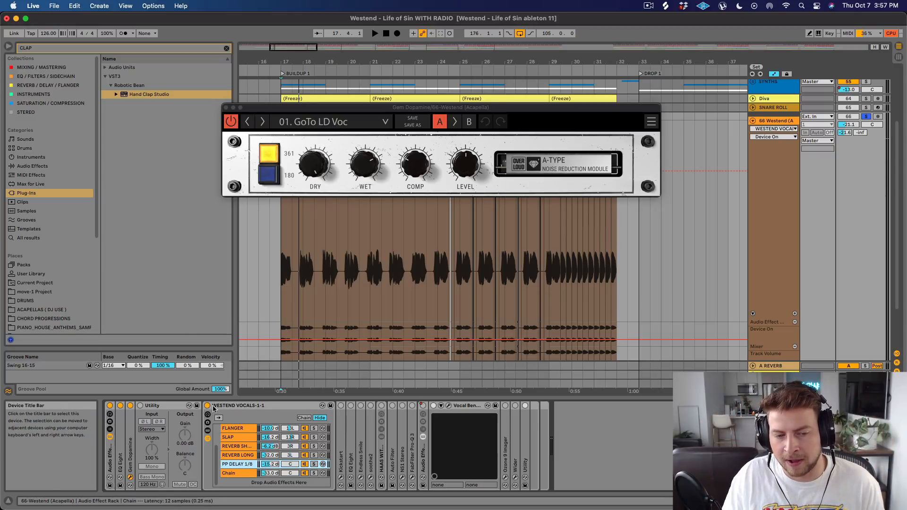
scroll(236, 444, "up", 3)
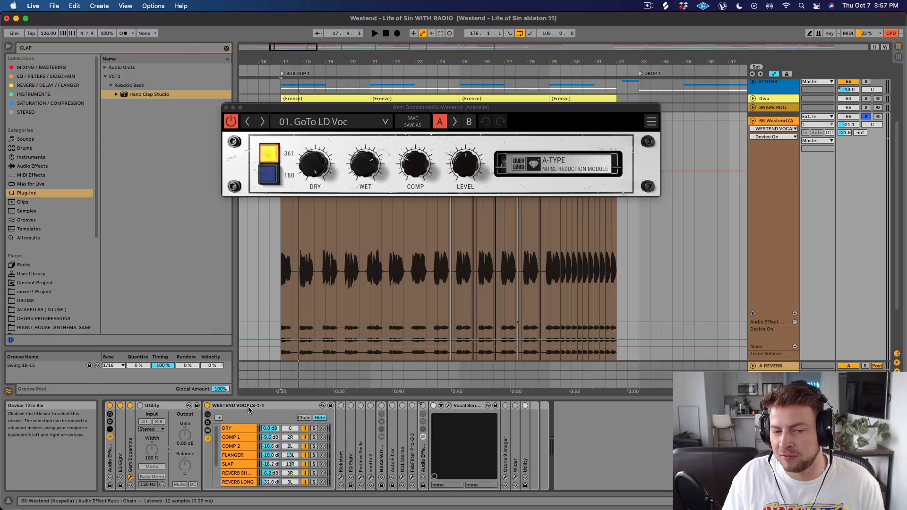
left_click(208, 406)
key("space")
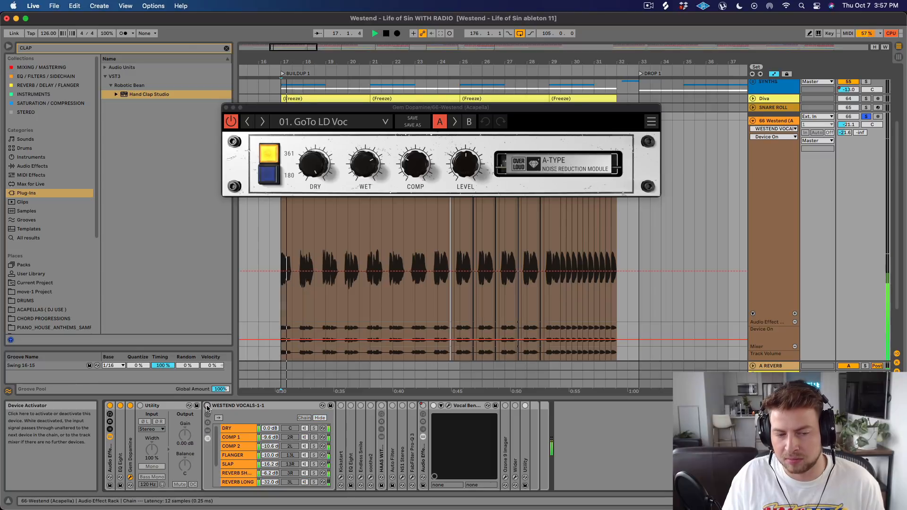
left_click(207, 406)
Expand Kickstart, show its plug-in window and position it over the arrangement.
double_click(341, 428)
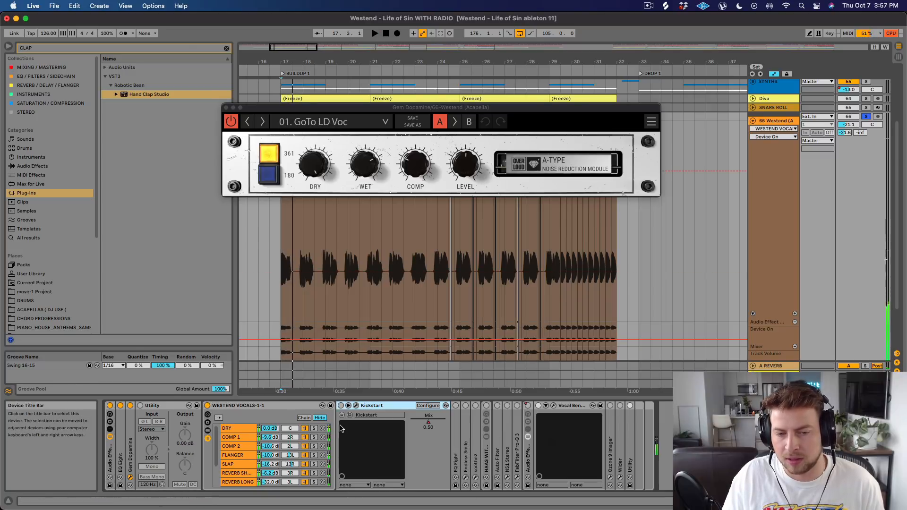
left_click(355, 406)
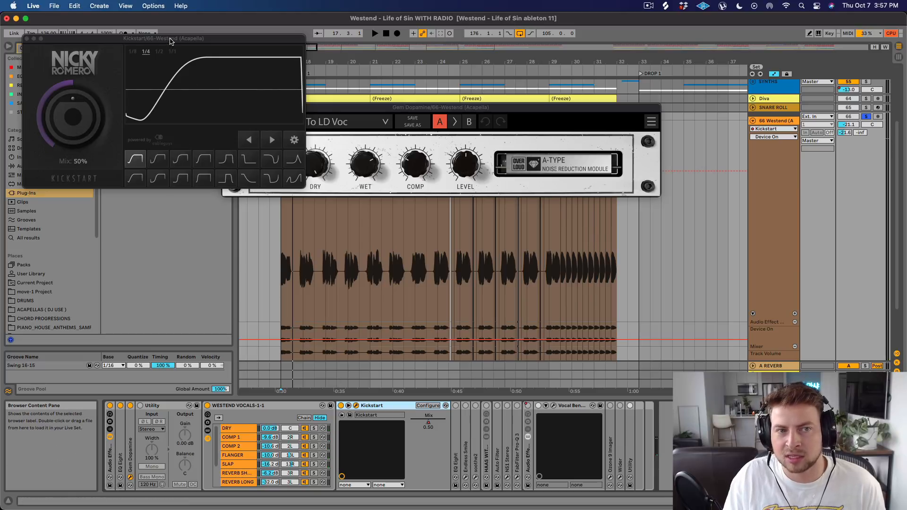
left_click_drag(170, 41, 447, 122)
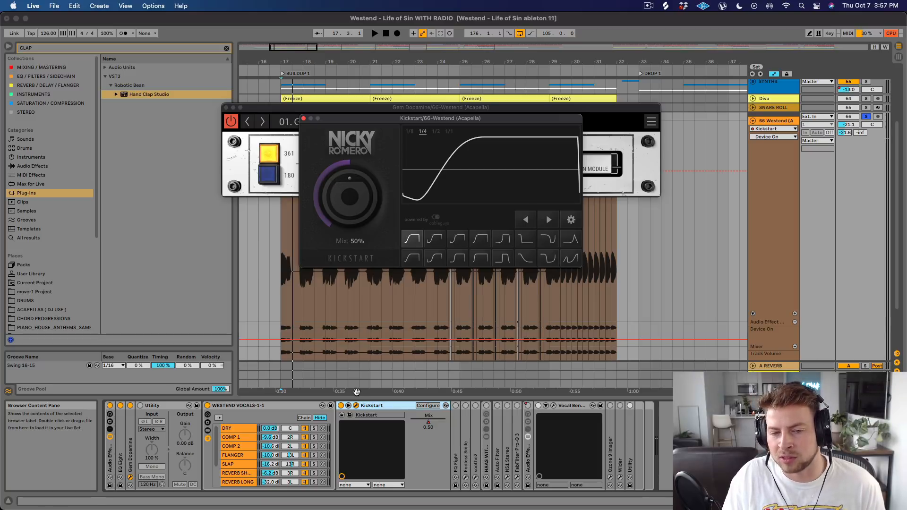
Set Kickstart's Mix to 100% and play the vocal to hear the full ducking.
double_click(348, 223)
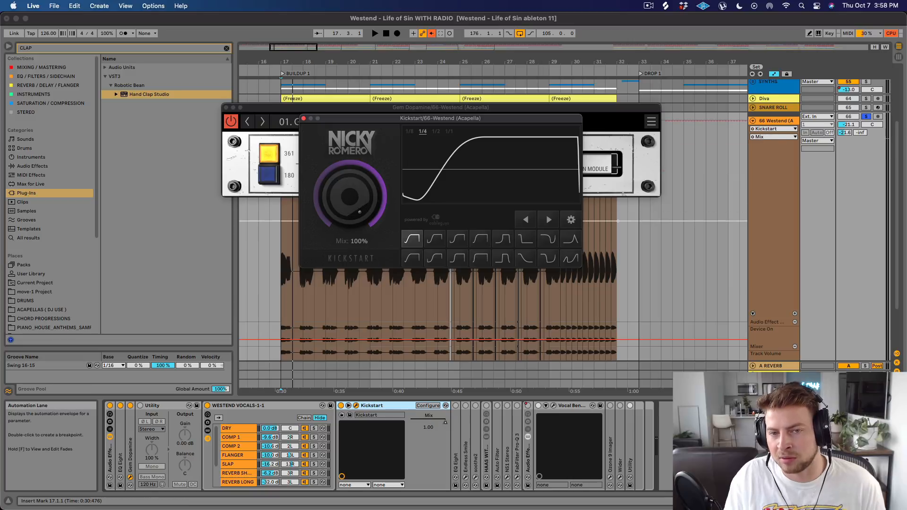
key("space")
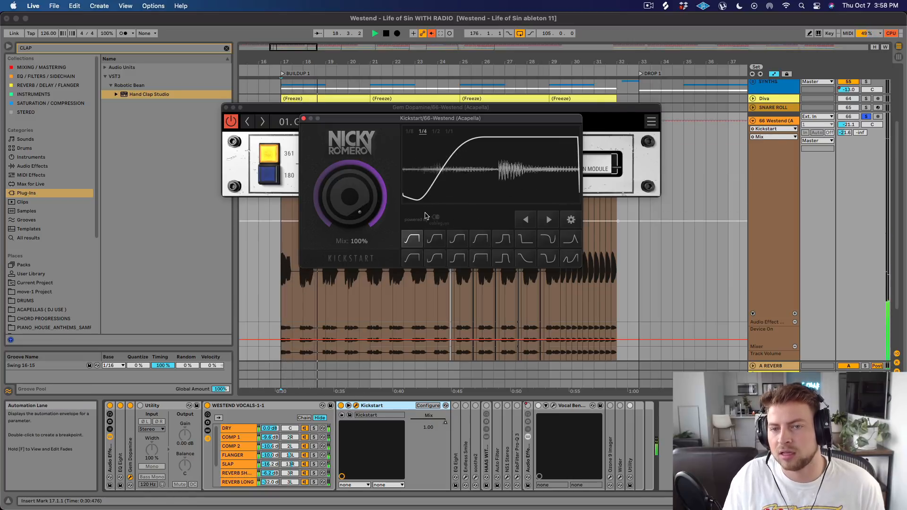
key("space")
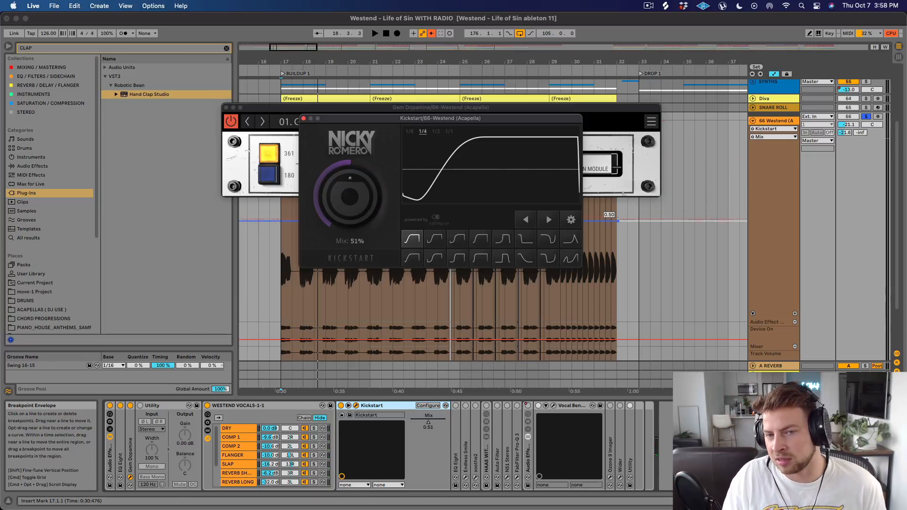
Play the vocal with Kickstart's Mix at 50%, and leave the Mix at 51%.
key("space")
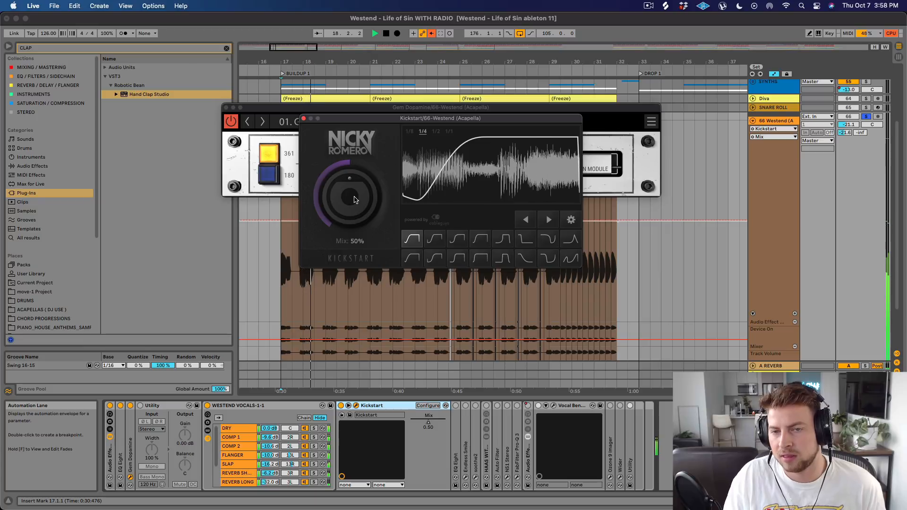
key("space")
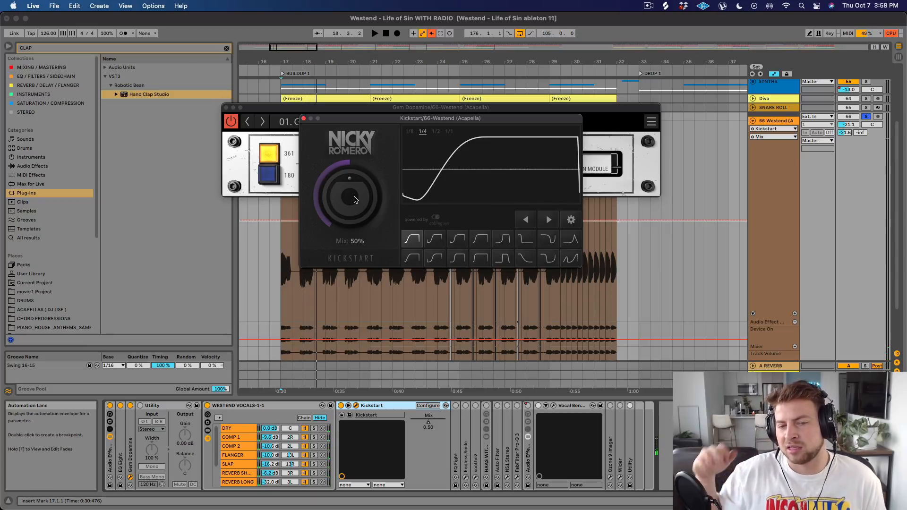
mouse_move(356, 200)
left_mouse_down()
mouse_move(356, 228)
mouse_move(356, 200)
left_mouse_up()
key("space")
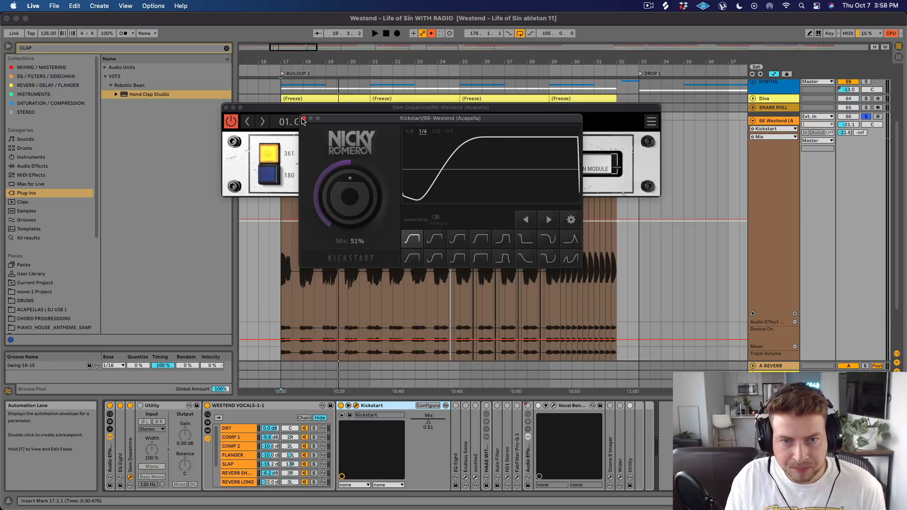
Close the Kickstart and Gem Dopamine windows, and expand and activate the EQ Eight after Kickstart.
left_click(303, 119)
left_click(226, 108)
double_click(457, 418)
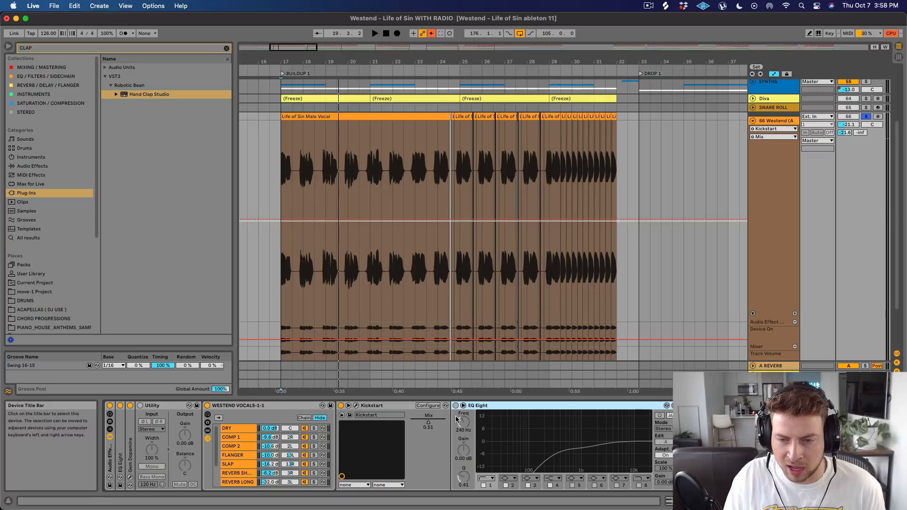
left_click(456, 405)
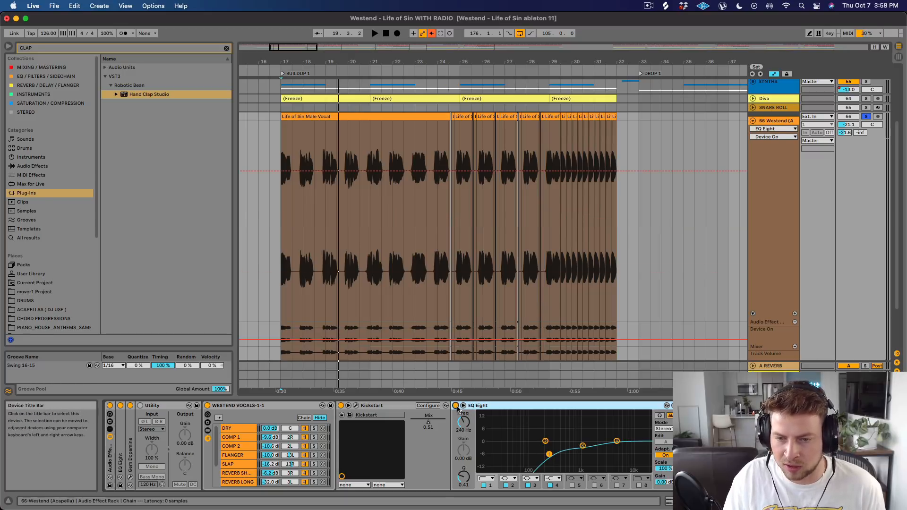
Play the vocal with the second EQ Eight off and on to compare, and collapse the device.
key("space")
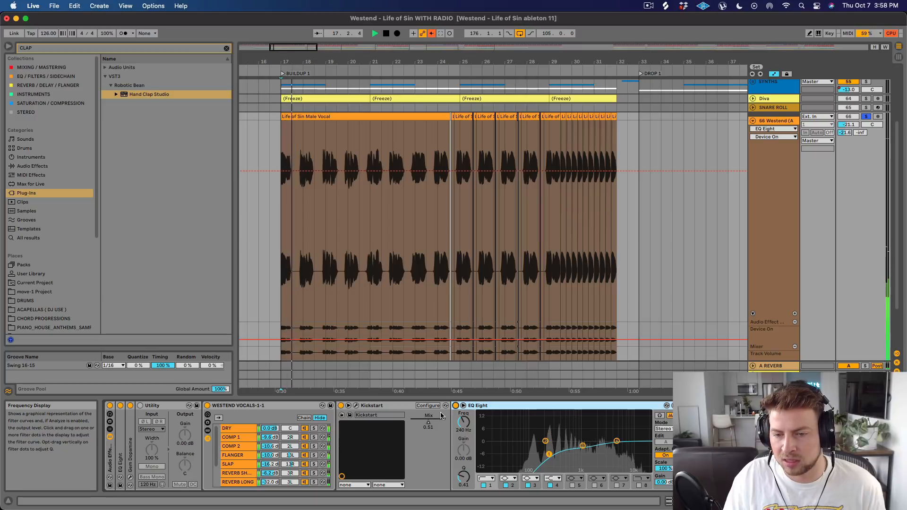
left_click(456, 406)
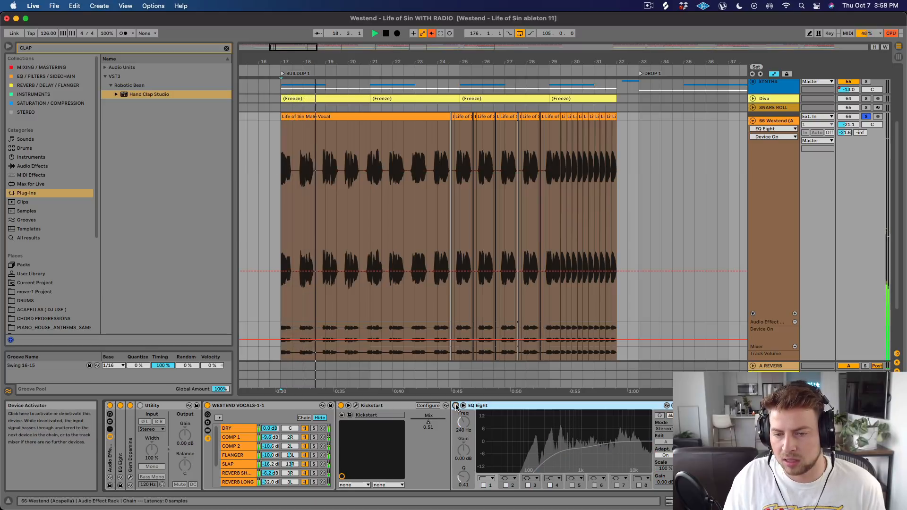
left_click(456, 406)
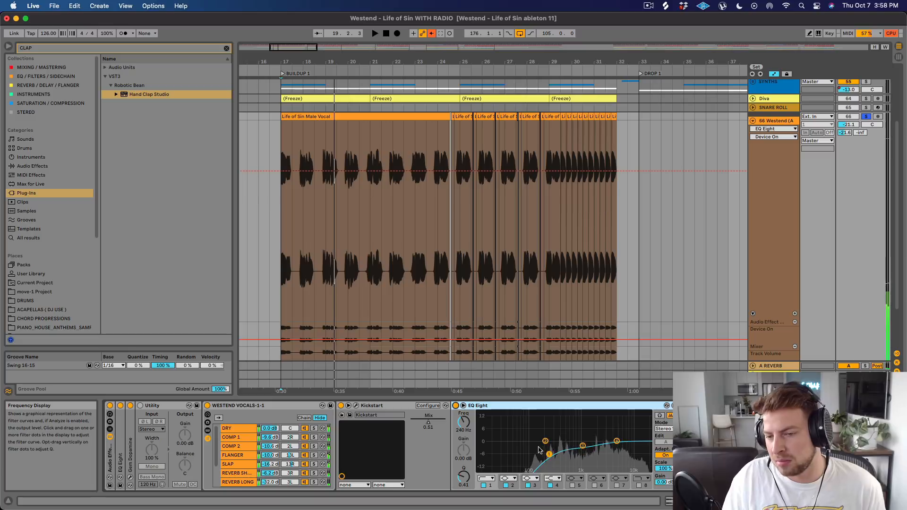
double_click(541, 407)
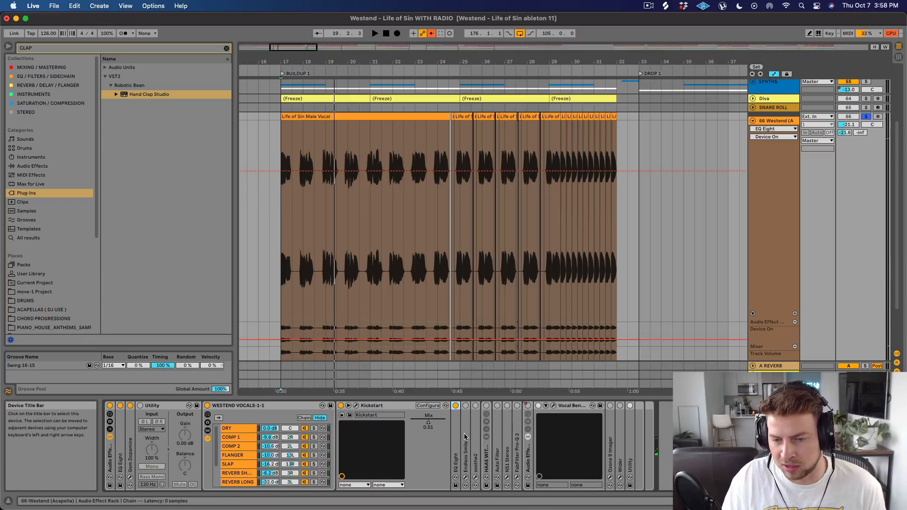
Expand and activate Endless Smile, and show its plug-in window.
double_click(468, 430)
left_click(465, 405)
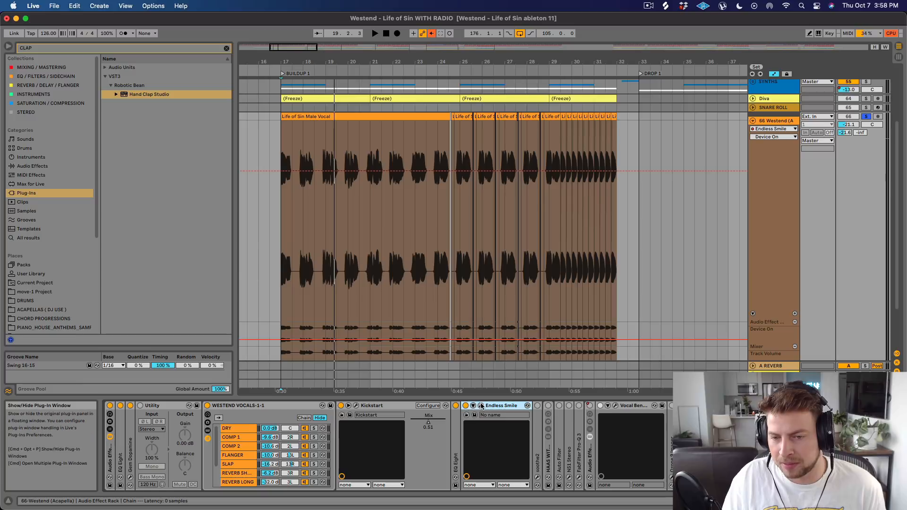
left_click(480, 406)
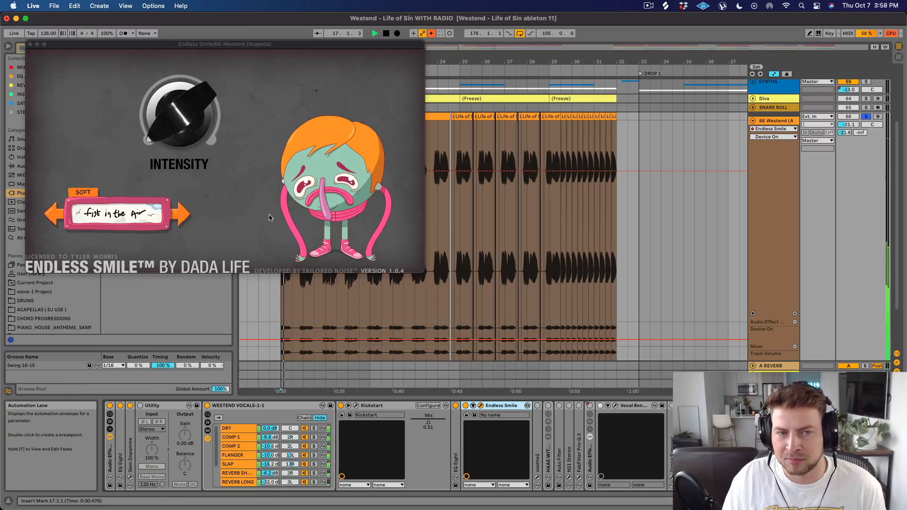
Play the buildup vocal through Endless Smile to hear its Intensity at work, and close the plug-in window.
left_click_drag(175, 116, 175, 103)
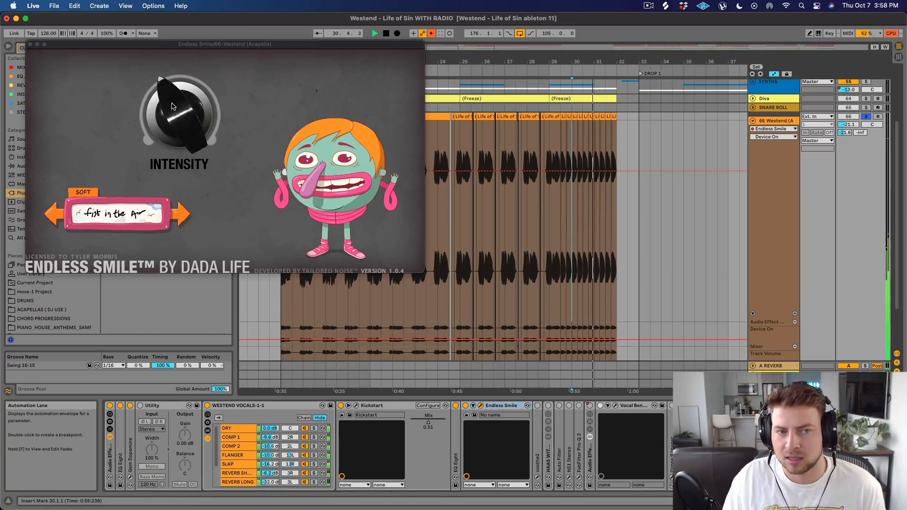
key("space")
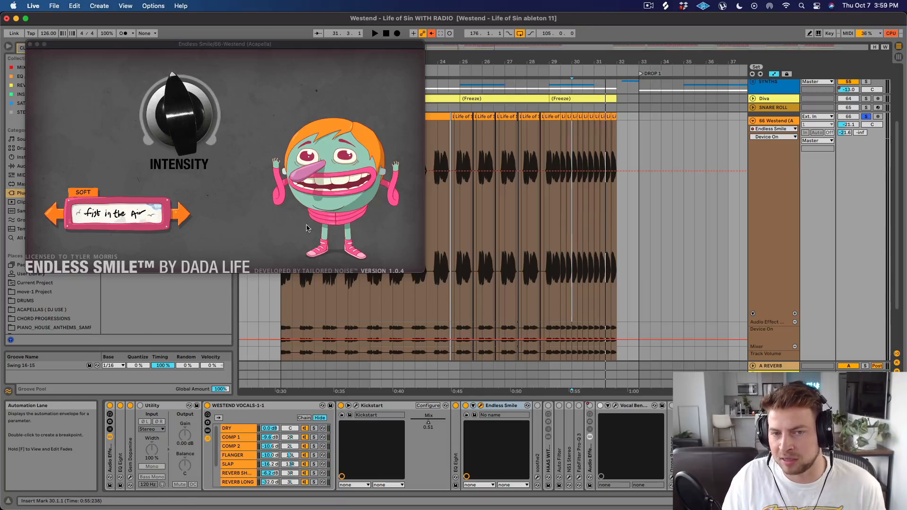
left_click(30, 44)
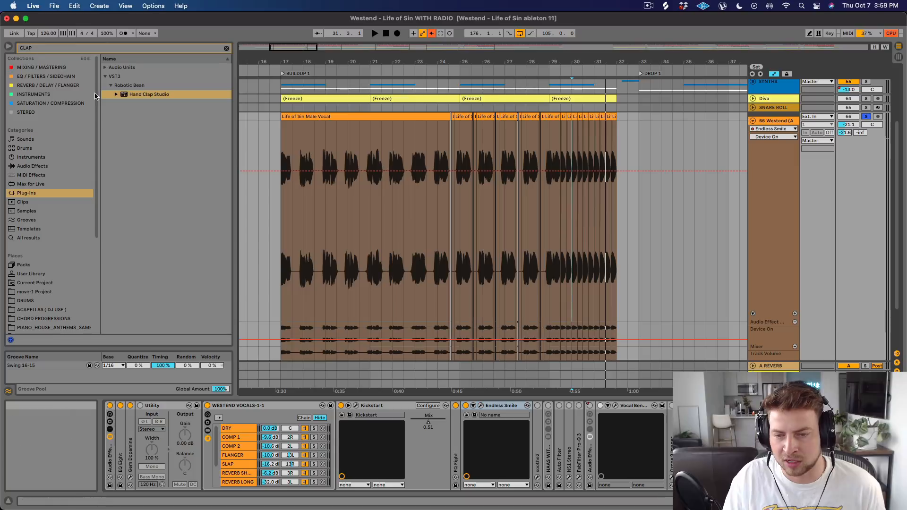
Activate and expand soothe2, show its plug-in window and move it clear of the vocal clip.
left_click(537, 405)
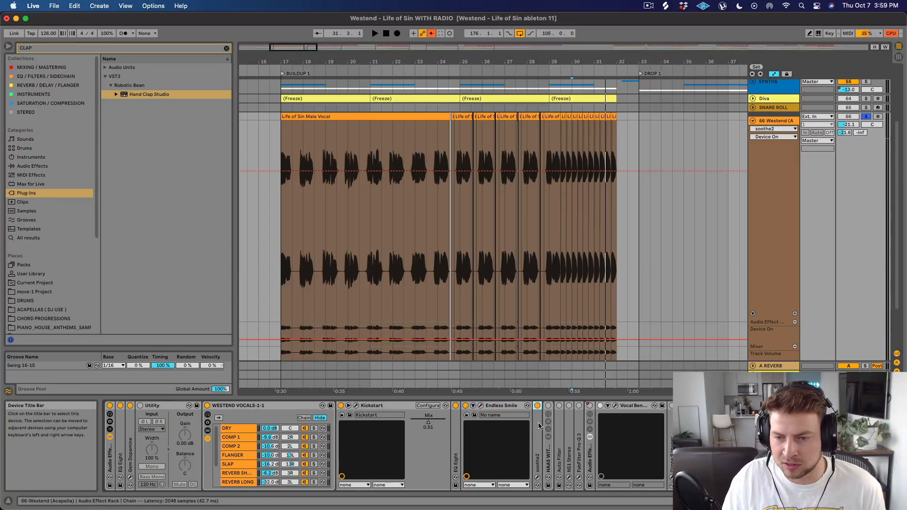
double_click(537, 430)
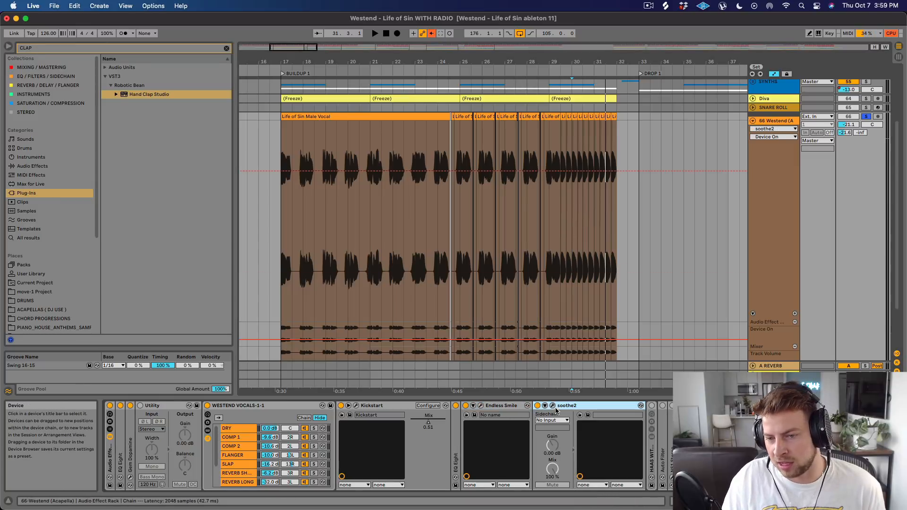
left_click(552, 406)
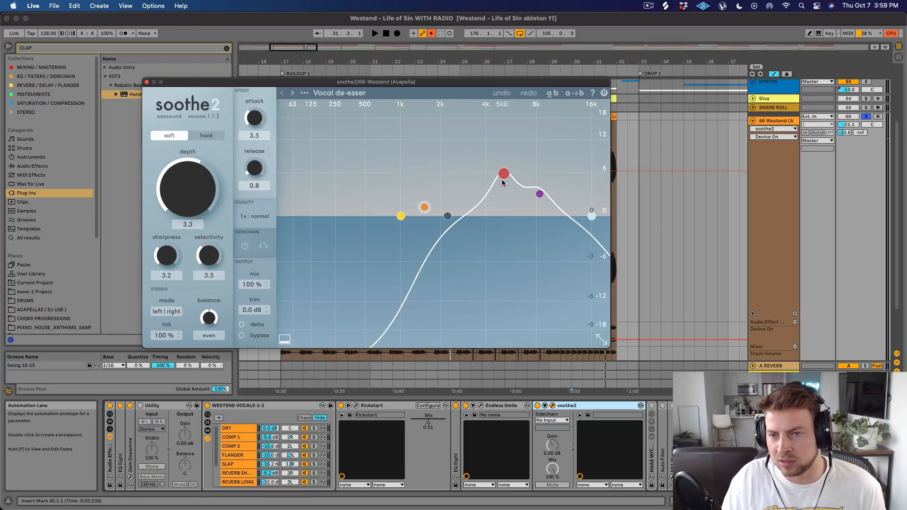
left_click_drag(359, 81, 326, 195)
Play the vocal from bar 17 through soothe2's Vocal de-esser preset, moving the plug-in window aside to uncover the device chain.
left_click(289, 154)
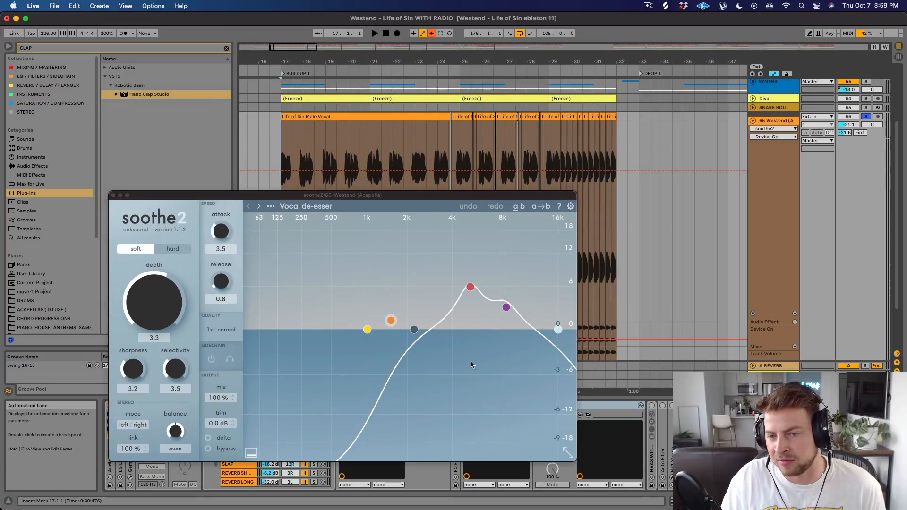
key("space")
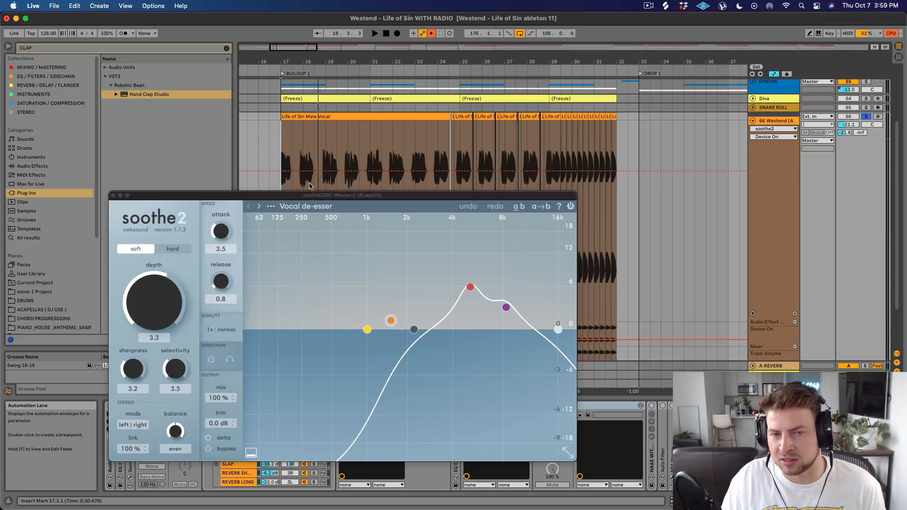
left_click_drag(324, 195, 202, 41)
key("space")
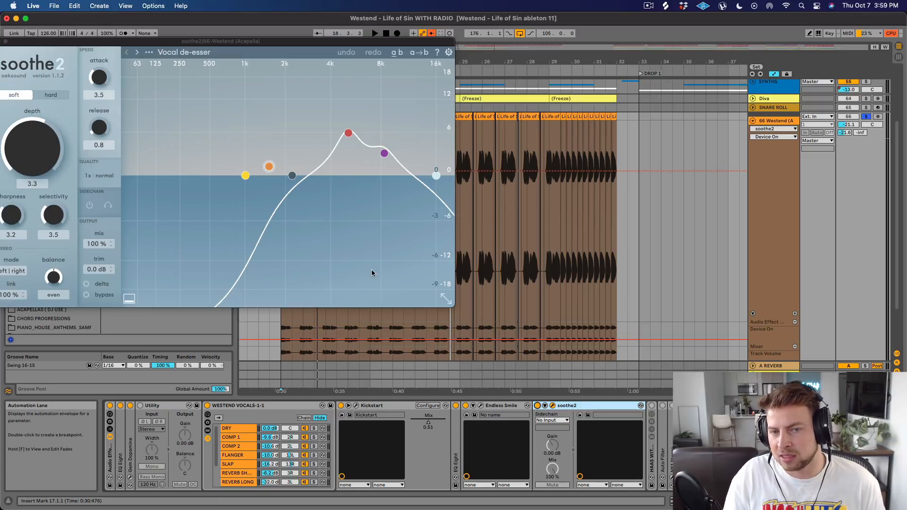
Reposition the soothe2 window below the vocal clip's upper waveform, and place the insert marker at 17.4.1 on the vocal track.
left_click_drag(430, 56, 703, 181)
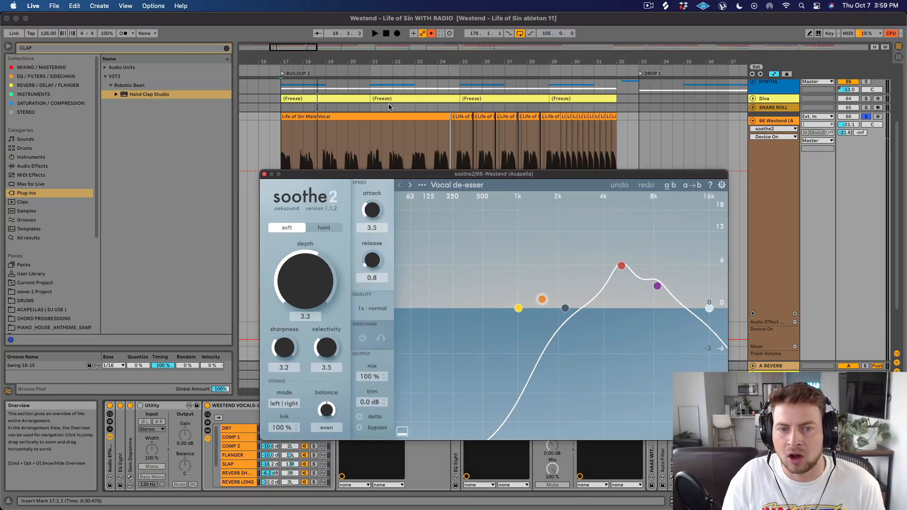
left_click_drag(296, 62, 296, 77)
left_click(301, 136)
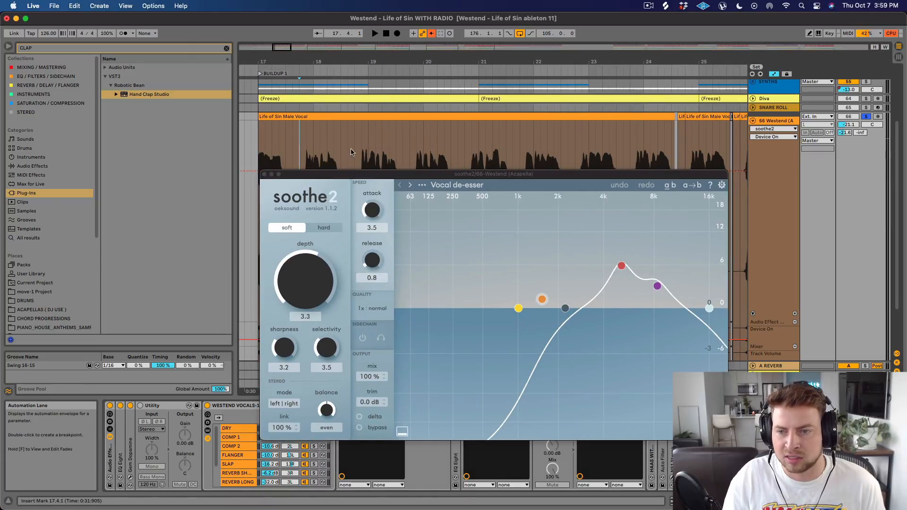
Play the vocal from 17.4.1 through soothe2's Vocal de-esser preset with its window moved above the device chain, and close the window.
left_click_drag(600, 175, 585, 117)
key("space")
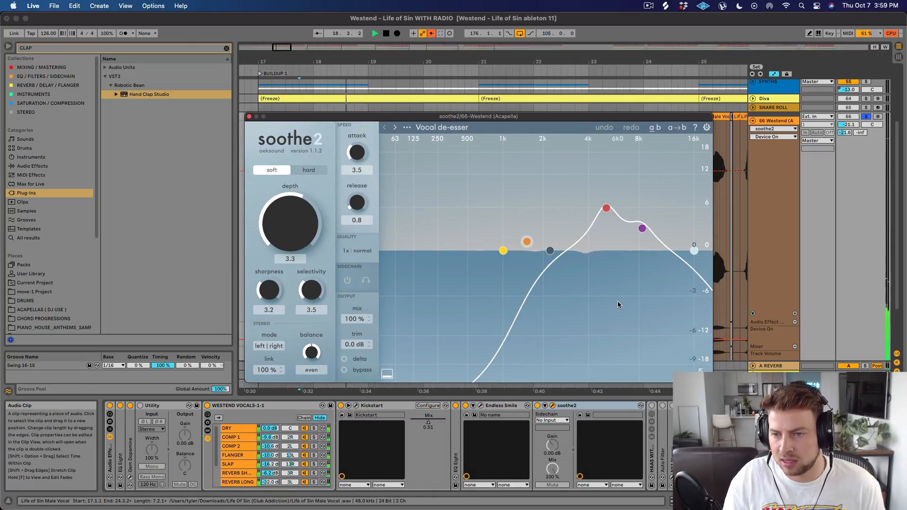
key("space")
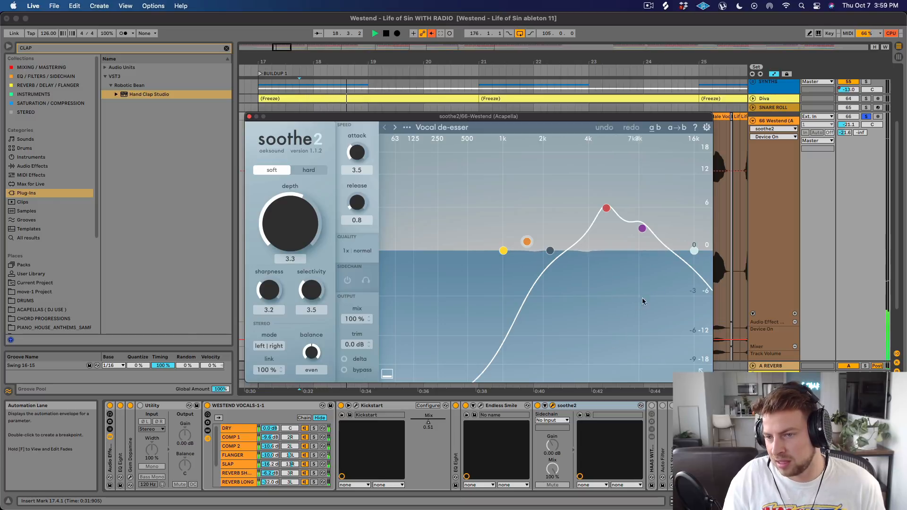
left_click(249, 116)
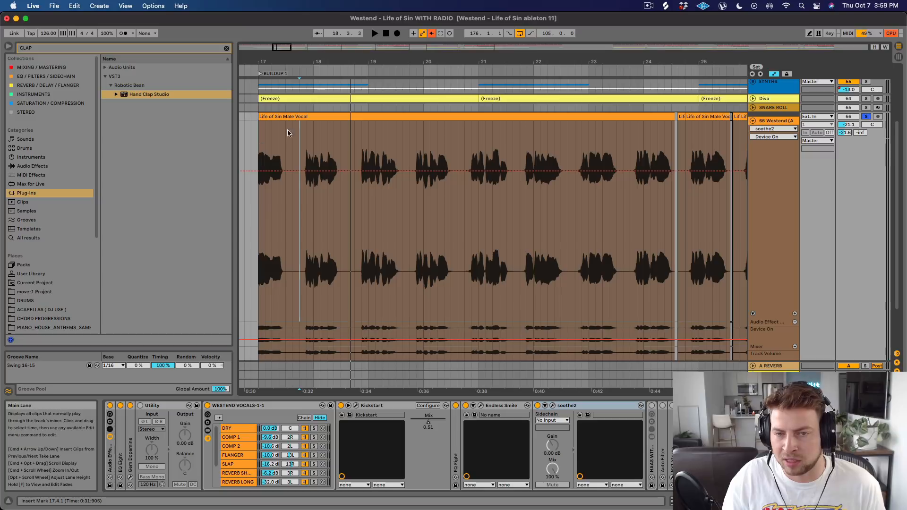
Collapse soothe2, activate the HAAS WITH OG rack and play the vocal through it, briefly expanding the rack to view its macros.
double_click(591, 407)
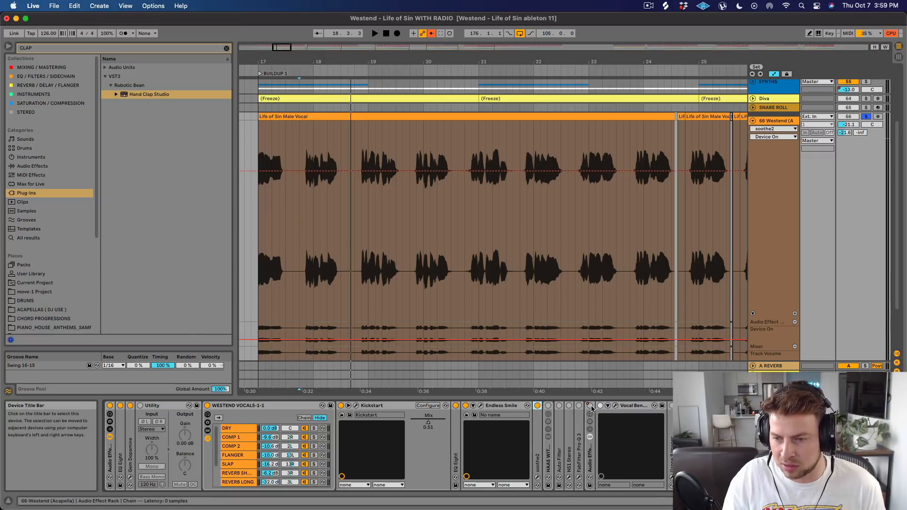
left_click(548, 406)
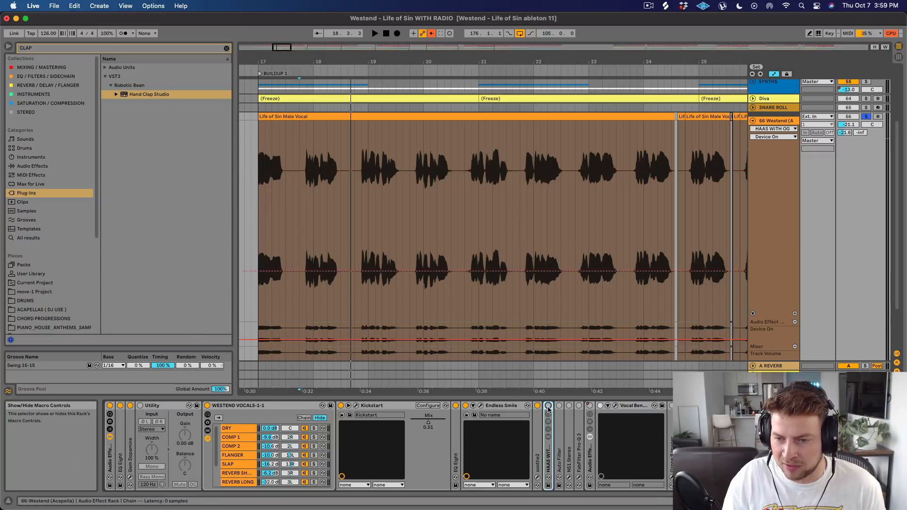
key("space")
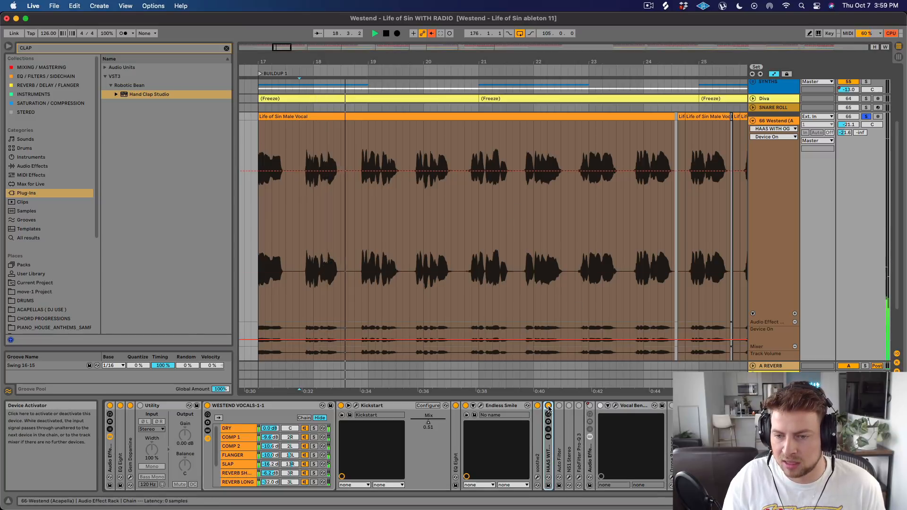
key("space")
double_click(550, 410)
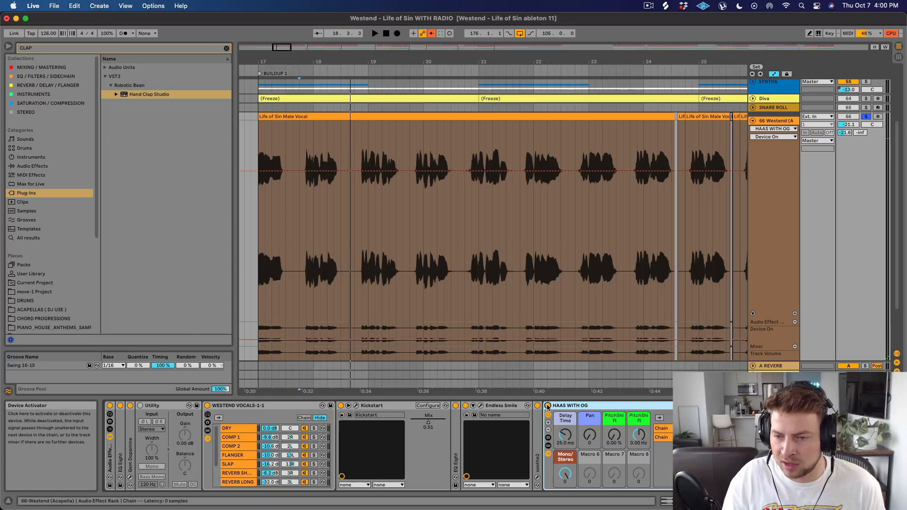
double_click(559, 407)
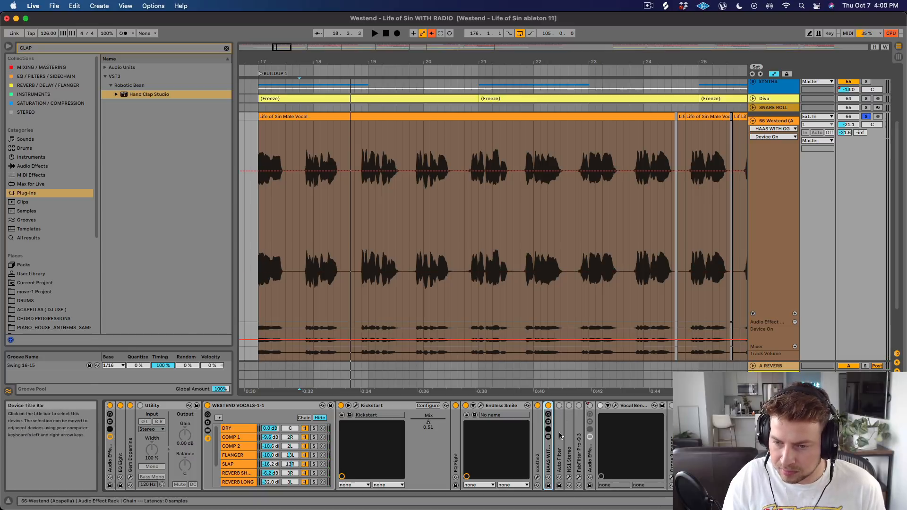
Activate Auto Filter and NS1 Stereo, expand NS1 Stereo to view its noise suppressor window, and close that window.
left_click(558, 406)
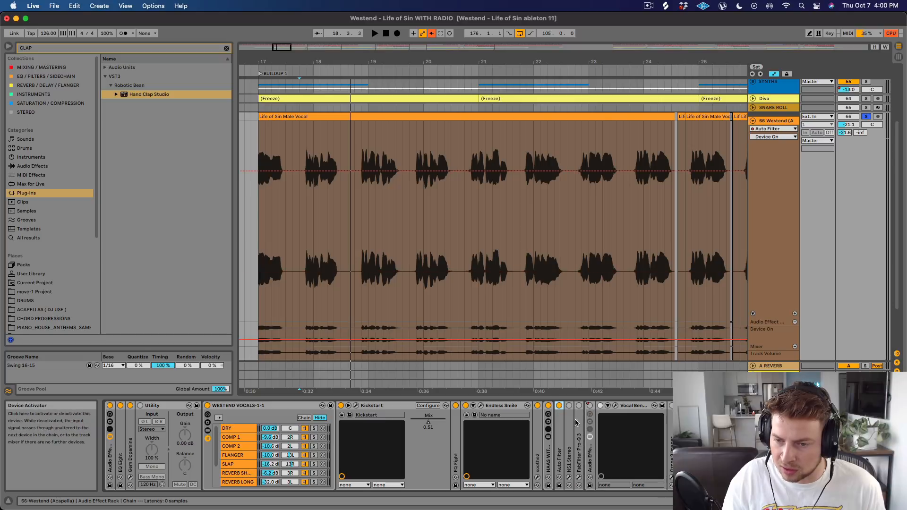
double_click(569, 421)
left_click(569, 406)
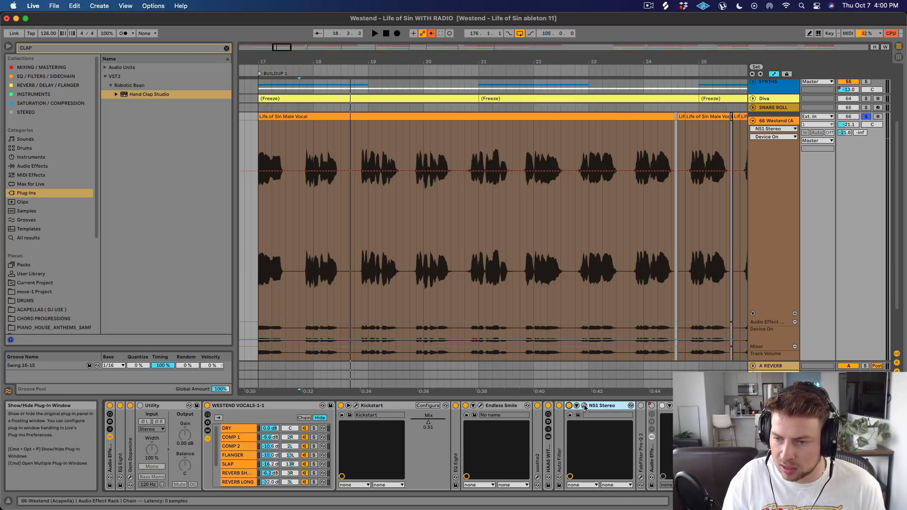
left_click(584, 405)
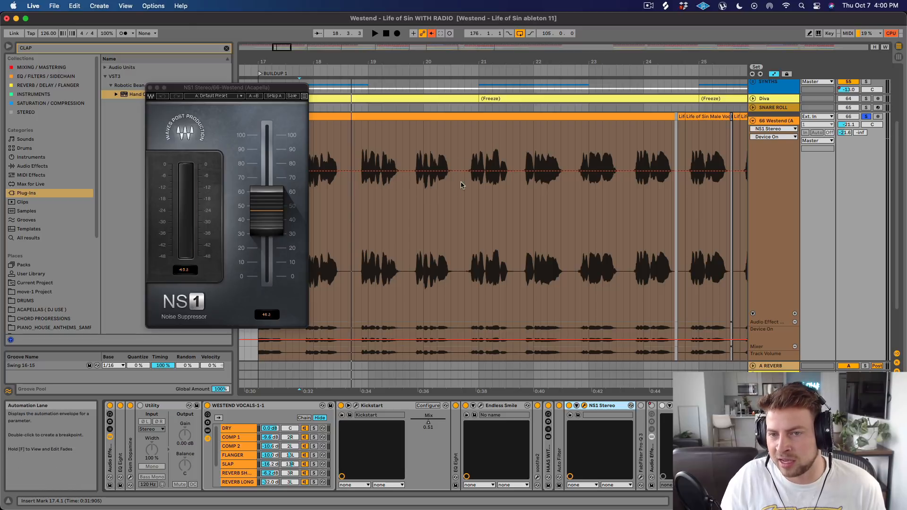
left_click(150, 87)
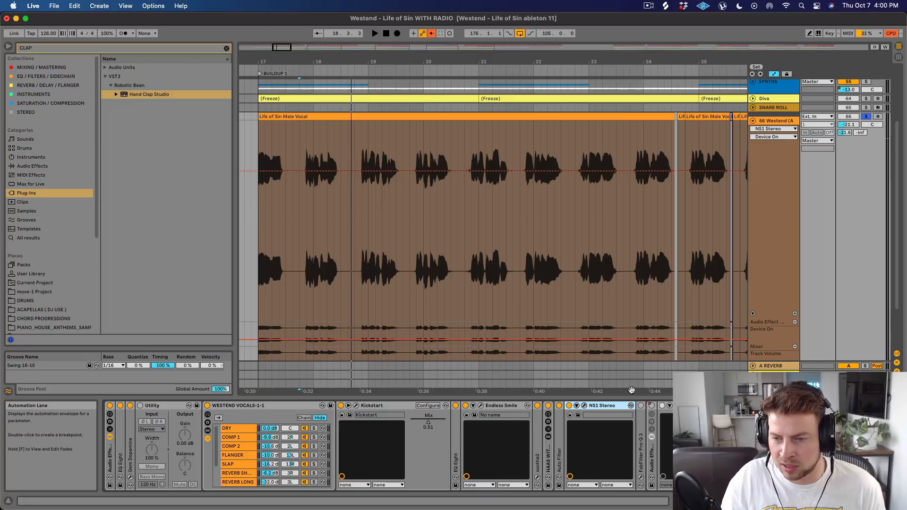
Activate and expand FabFilter Pro-Q 3, inspect its EQ curve in the plug-in window, and close the window.
left_click(640, 406)
double_click(641, 420)
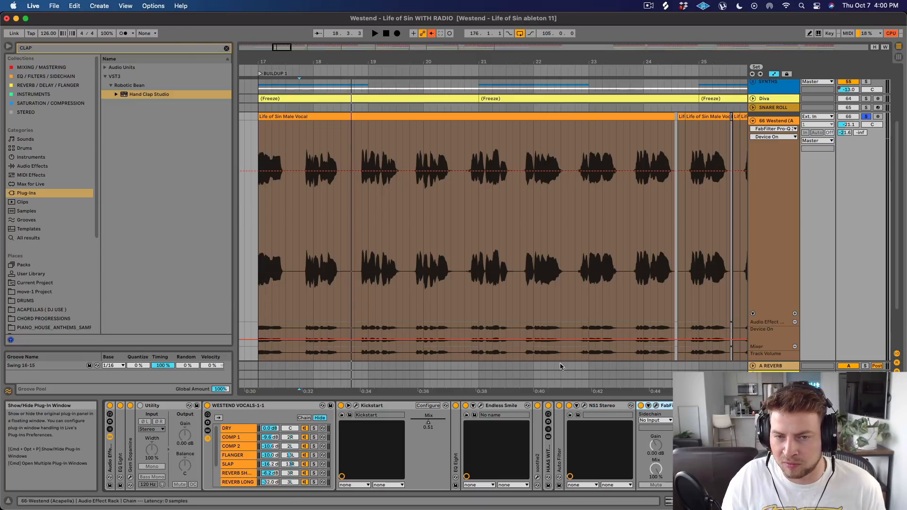
mouse_move(250, 154)
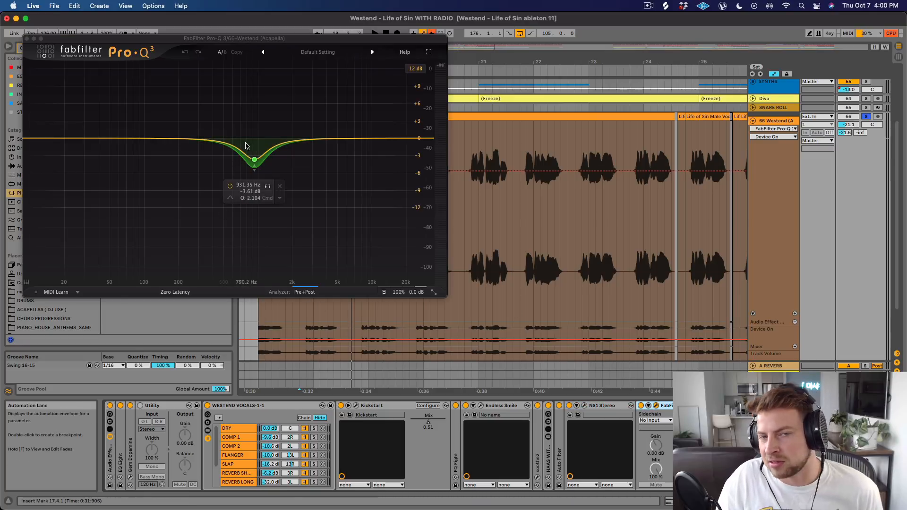
left_click(27, 38)
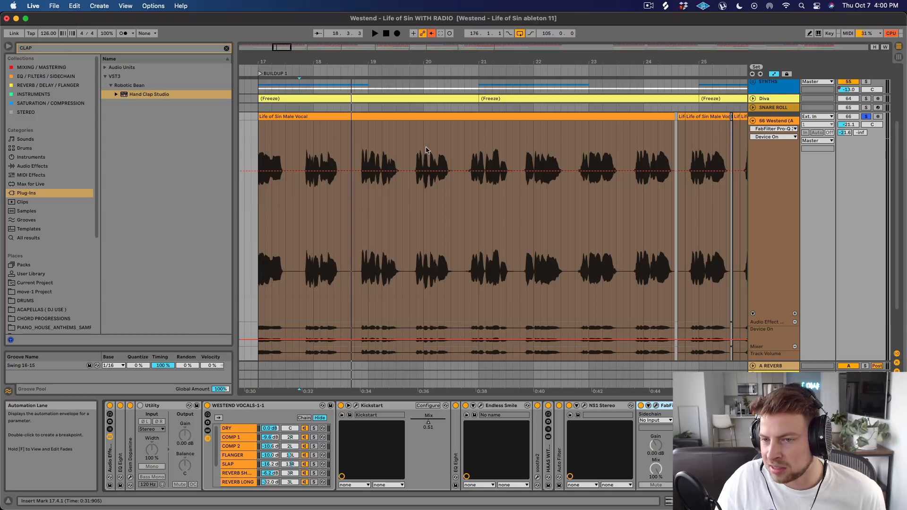
Collapse FabFilter Pro-Q 3, Endless Smile, NS1 Stereo, the WESTEND VOCALS-1-1 rack and Kickstart in the vocal's device chain.
double_click(670, 407)
double_click(517, 407)
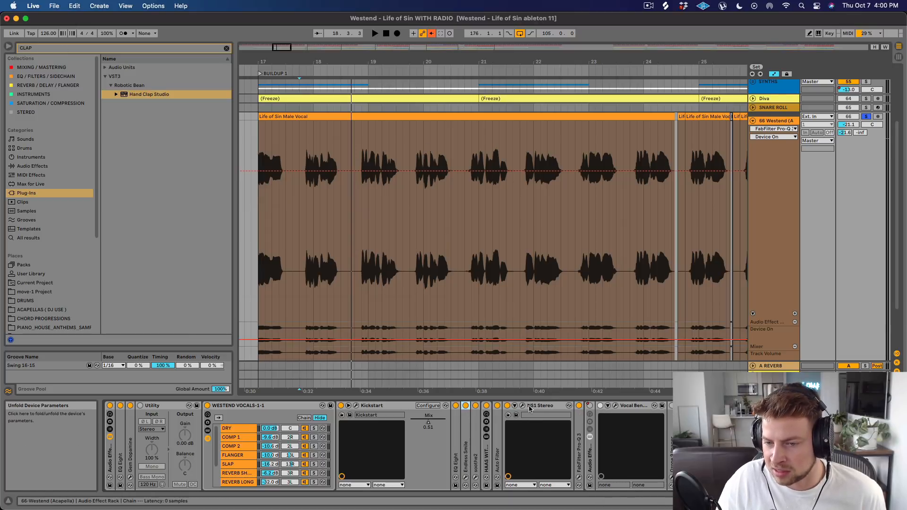
double_click(530, 407)
double_click(265, 405)
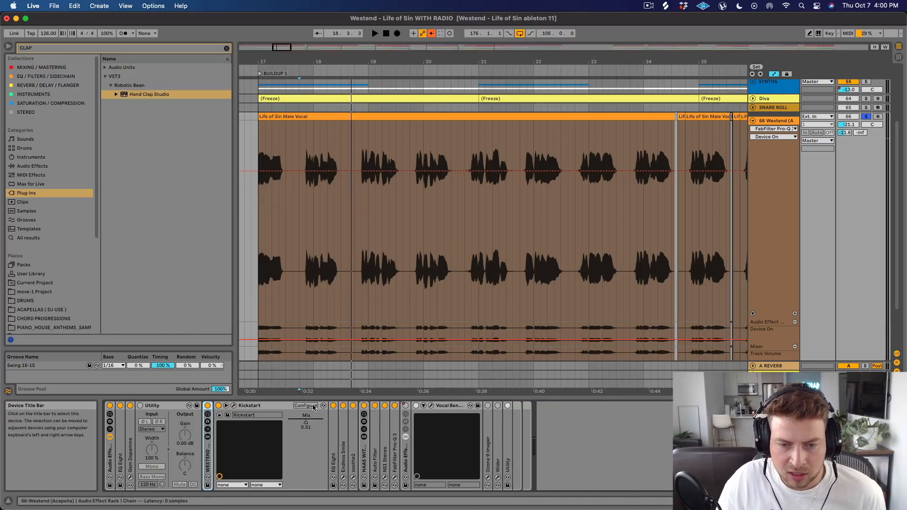
double_click(290, 407)
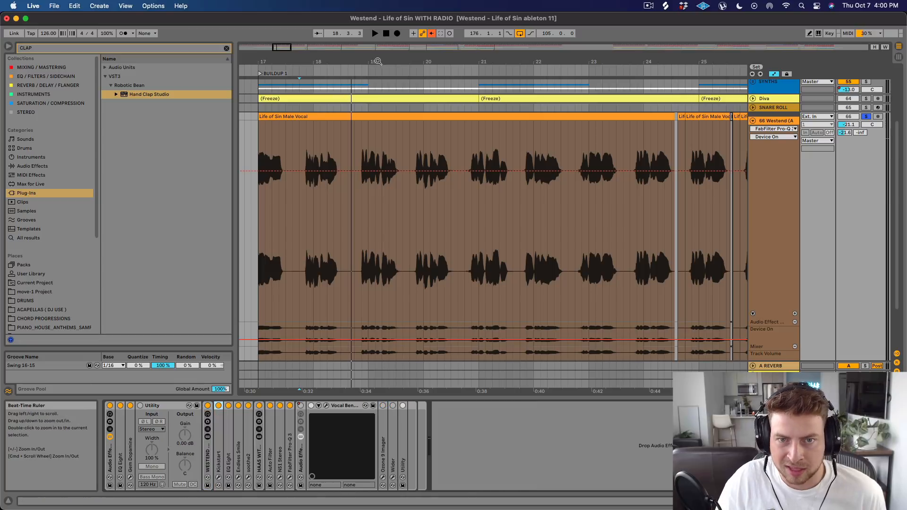
Unsolo the buildup vocal track and play the full mix from 24.1.1 up to Drop 1.
left_click_drag(379, 61, 378, 25)
left_click_drag(416, 70, 413, 142)
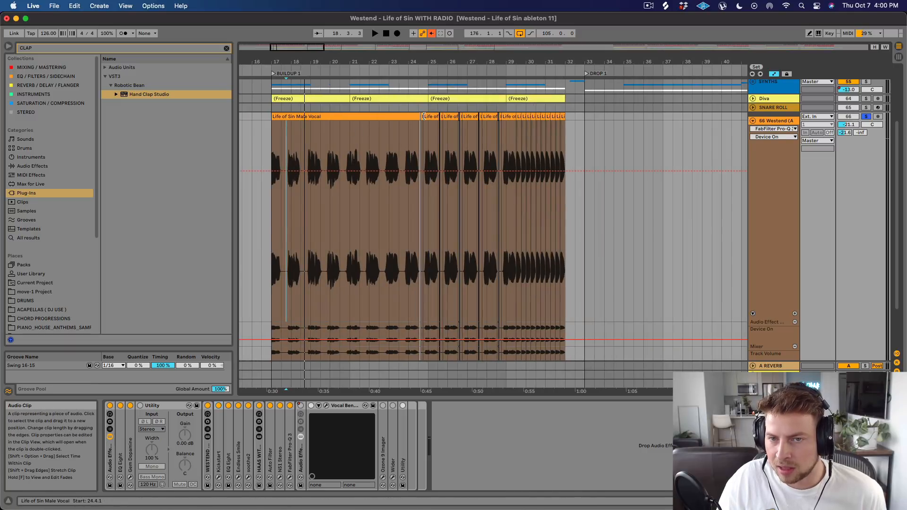
left_click(865, 117)
left_click(409, 140)
key("space")
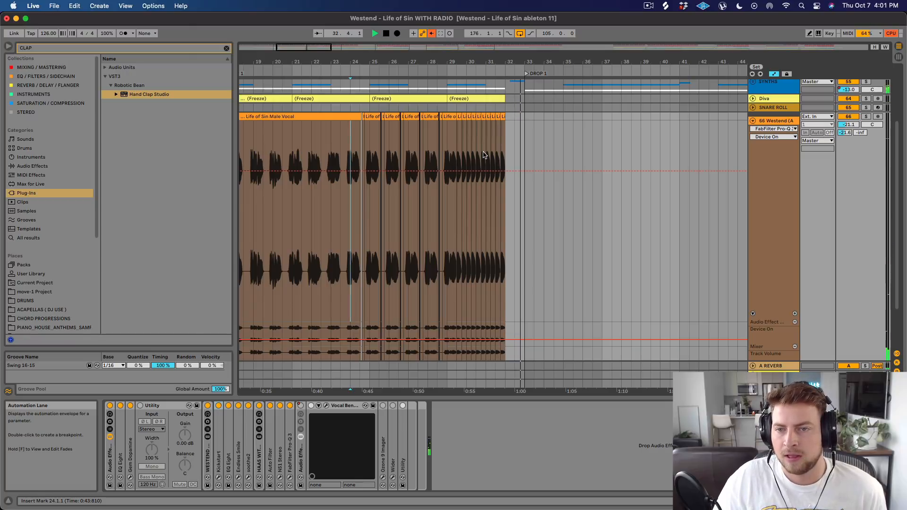
key("space")
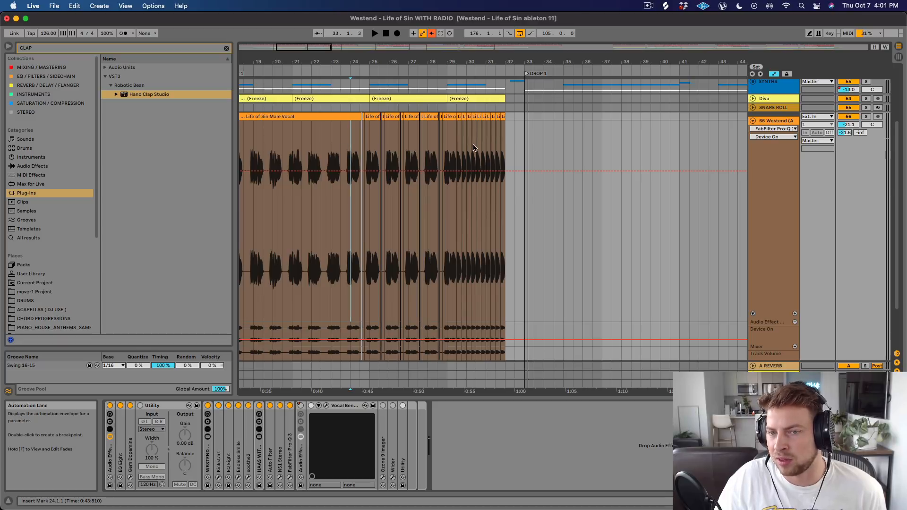
Place the insert marker at 24.4.1 on the buildup vocal, and select the repeated chops from 29.2.1 to 29.4.1.
left_click_drag(391, 58, 391, 94)
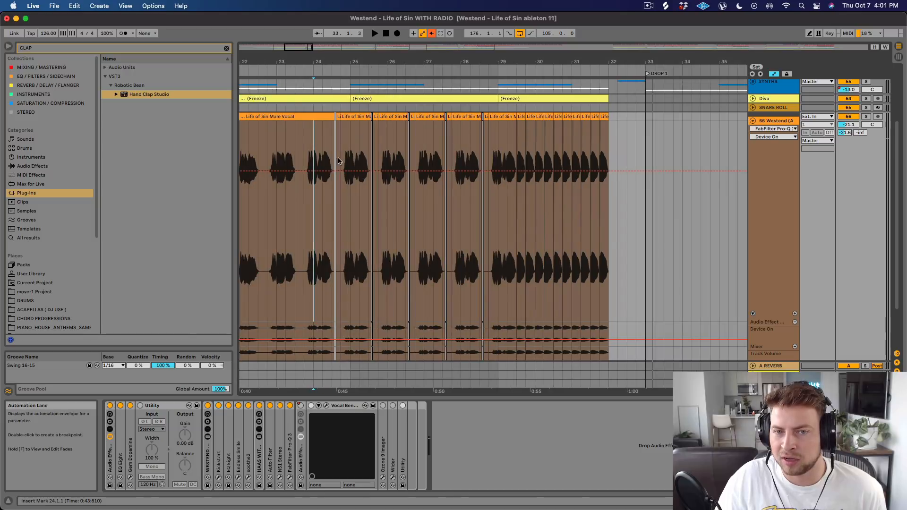
left_click(340, 158)
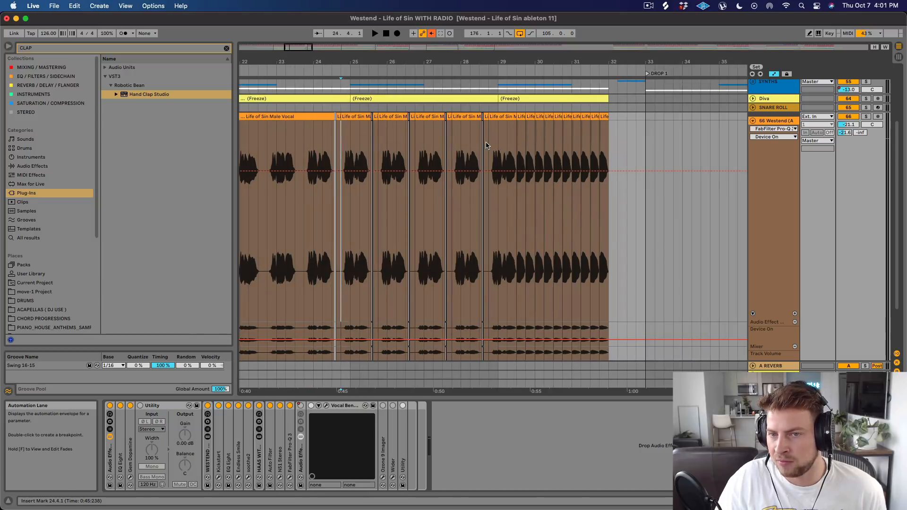
left_click_drag(507, 152, 522, 150)
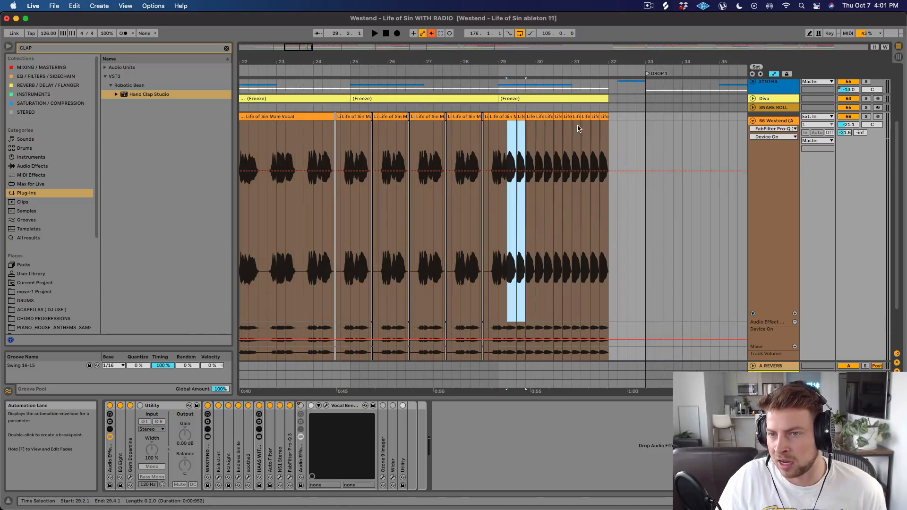
Unfold the DROP VOCALS group and the 72 Group to show their vocal clips around Drop 1.
left_click_drag(590, 61, 481, 42)
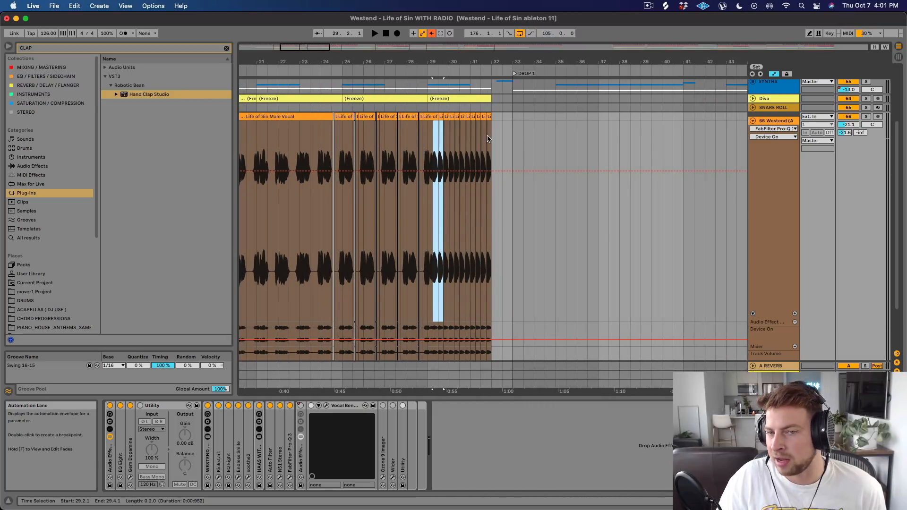
scroll(494, 134, "down", 3)
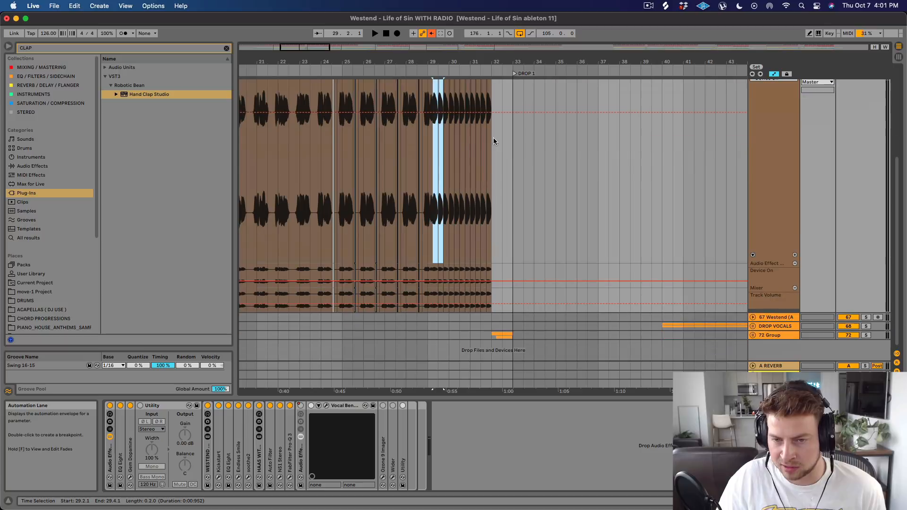
left_click(753, 326)
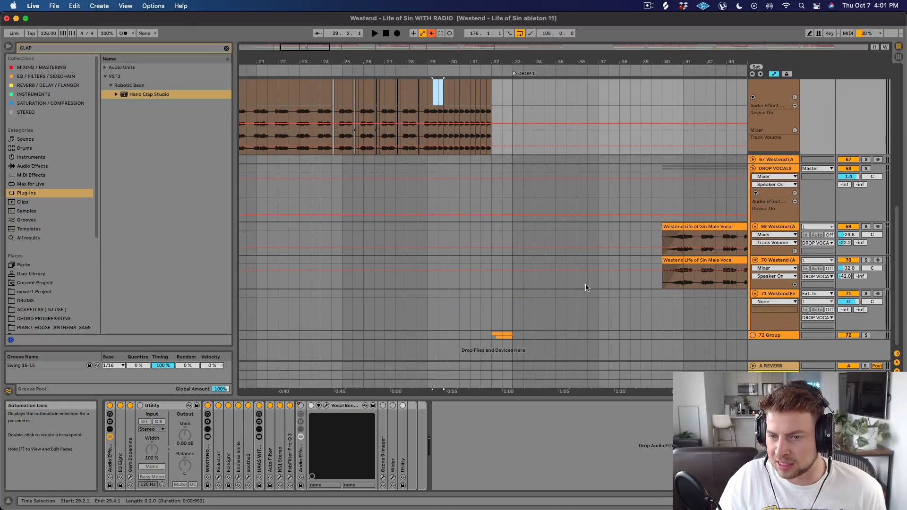
left_click(752, 334)
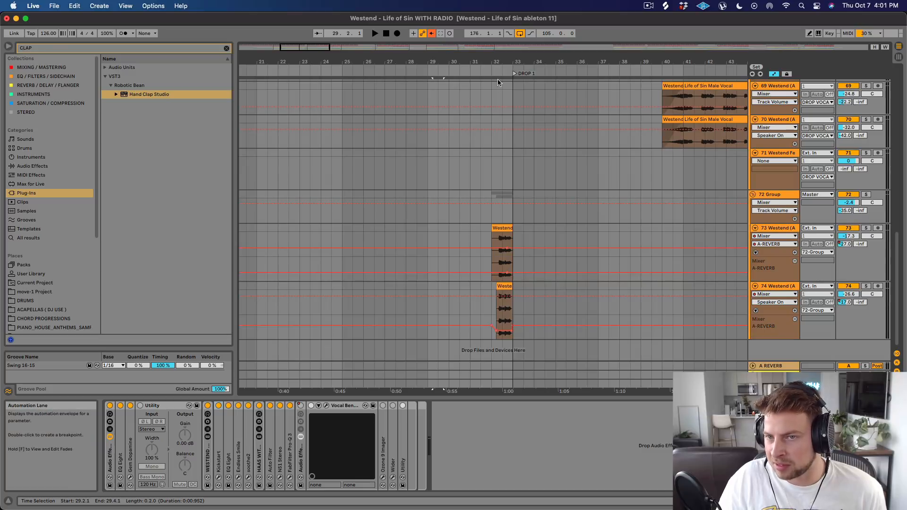
left_click_drag(498, 62, 442, 97)
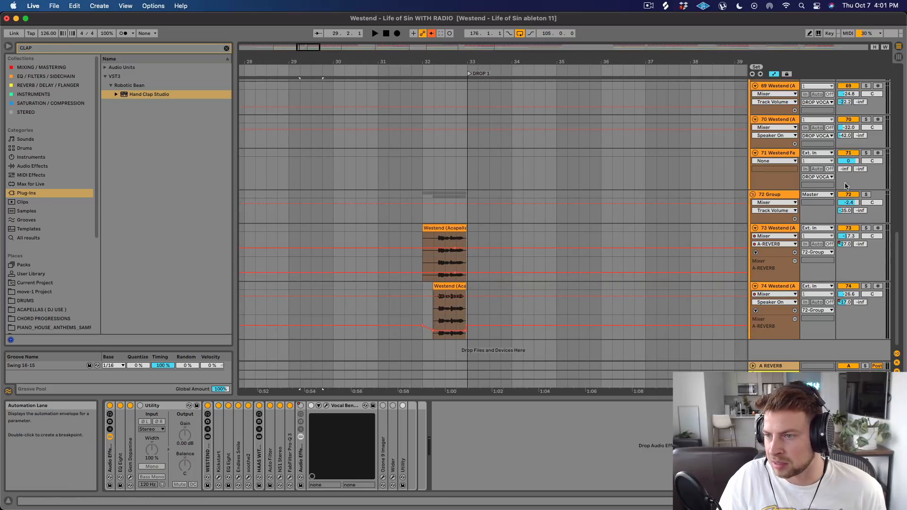
Solo the 72 Group and play its vocal clips just before Drop 1, and play them again with track 73 soloed.
left_click(866, 194)
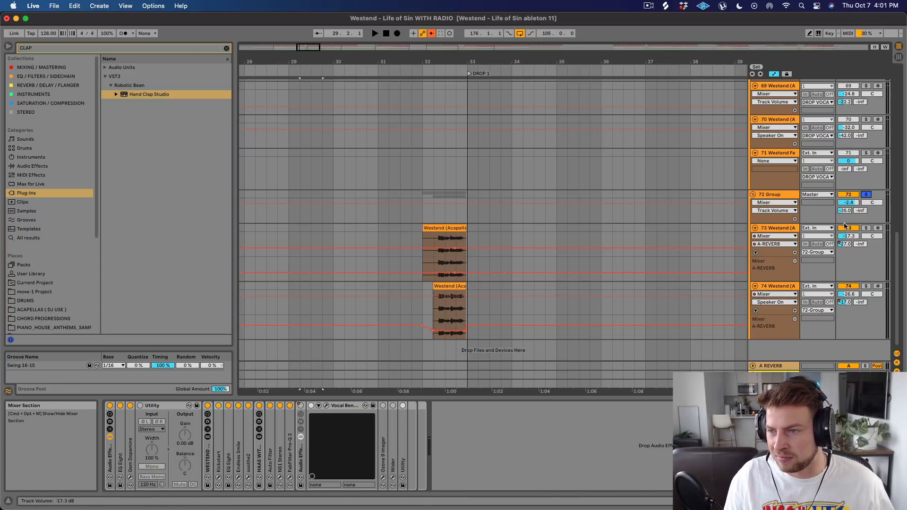
key("space")
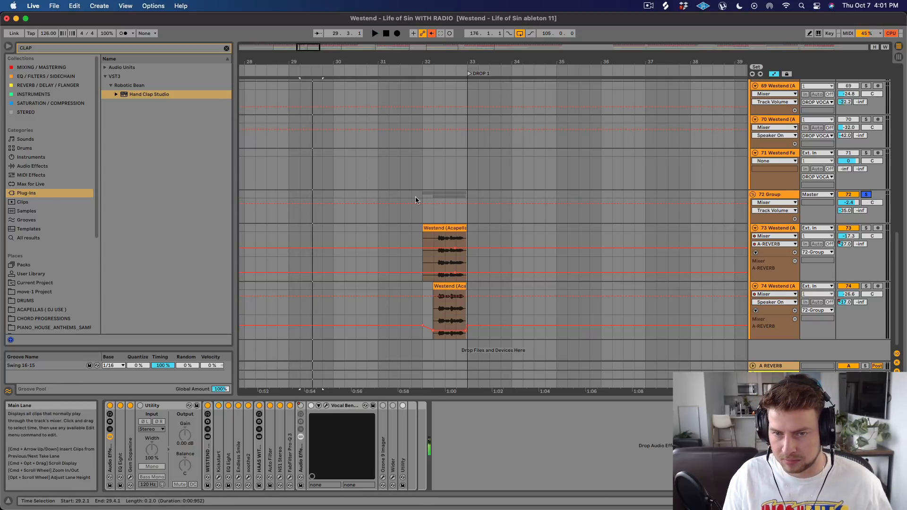
left_click(423, 194)
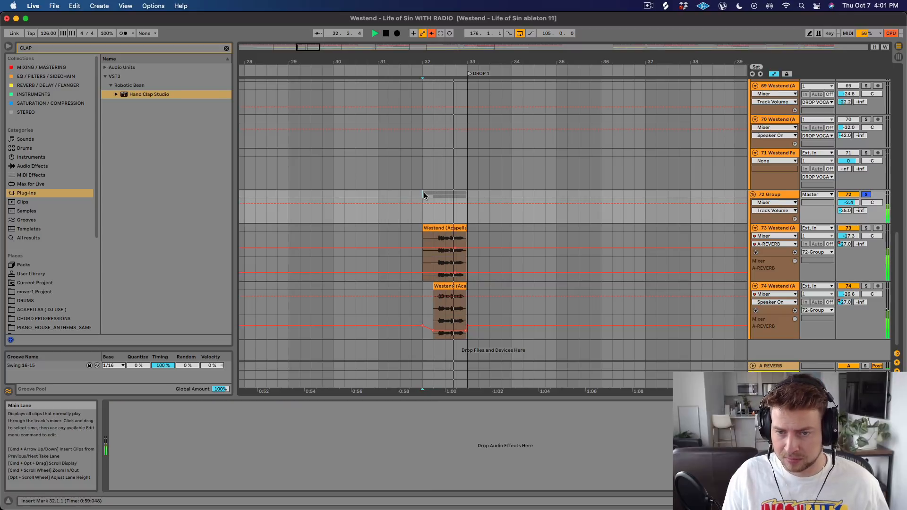
left_click(866, 228)
key("space")
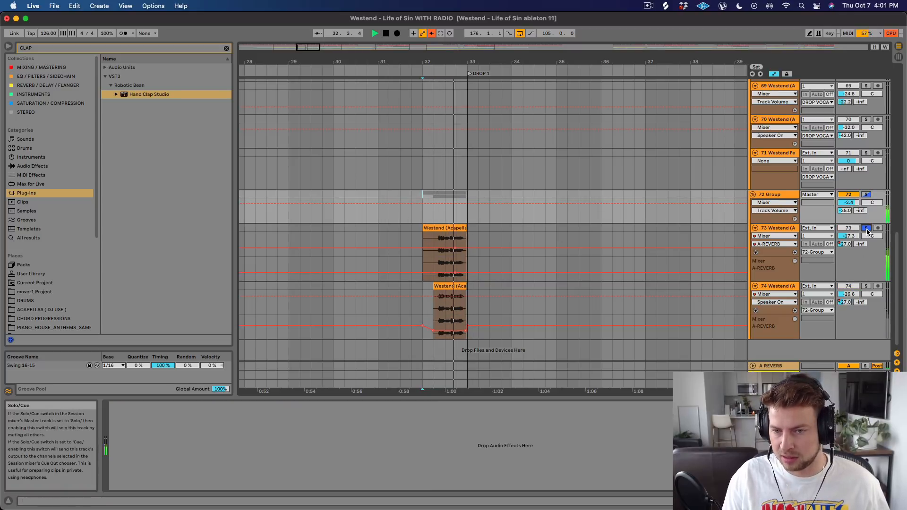
key("space")
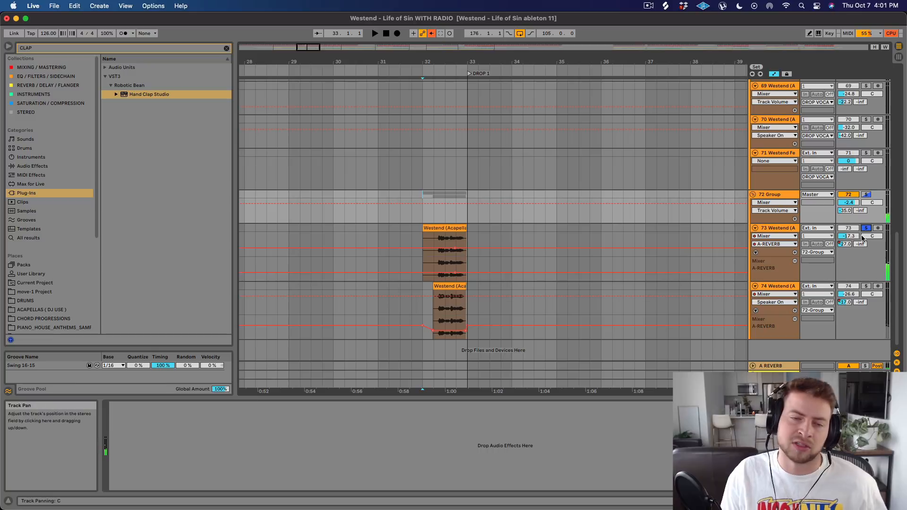
Solo track 74 instead of track 73 and show its device chain.
left_click(866, 286)
left_click(793, 287)
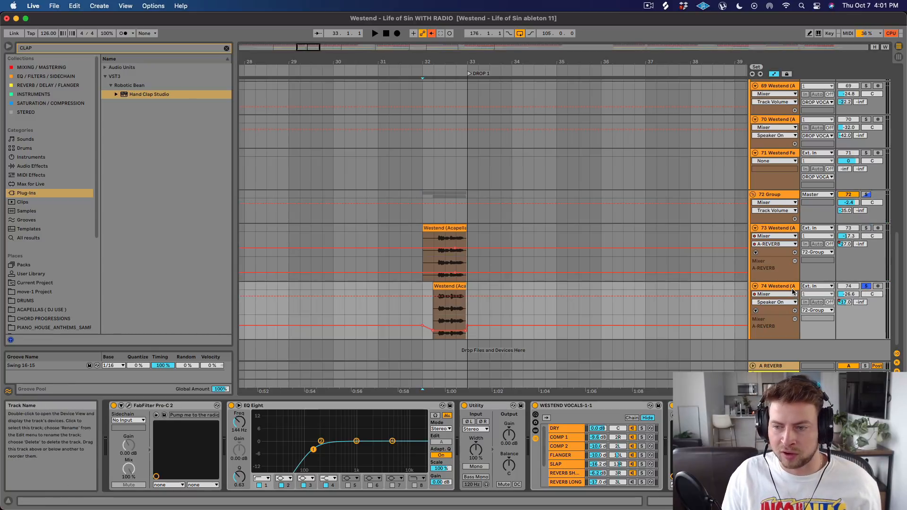
Play track 74's vocal clip on its own, open its clip settings, return to the device chain and unsolo the track.
key("space")
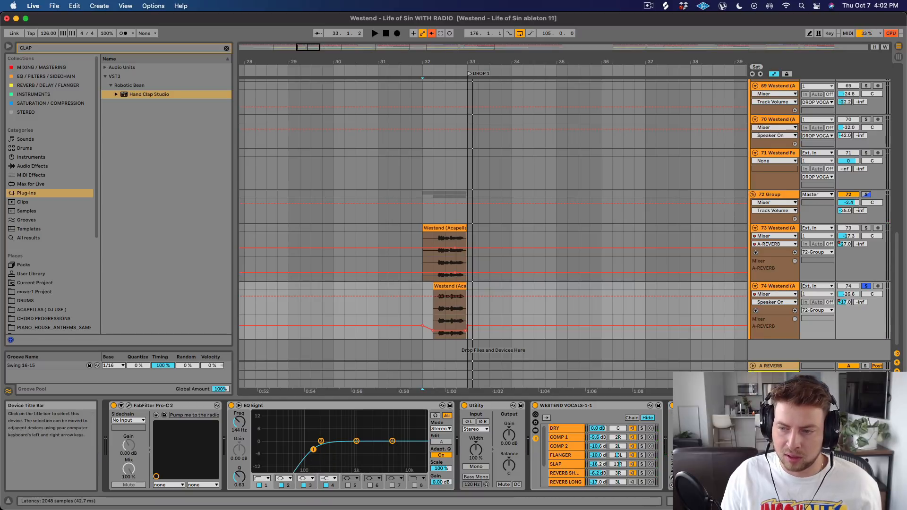
double_click(438, 283)
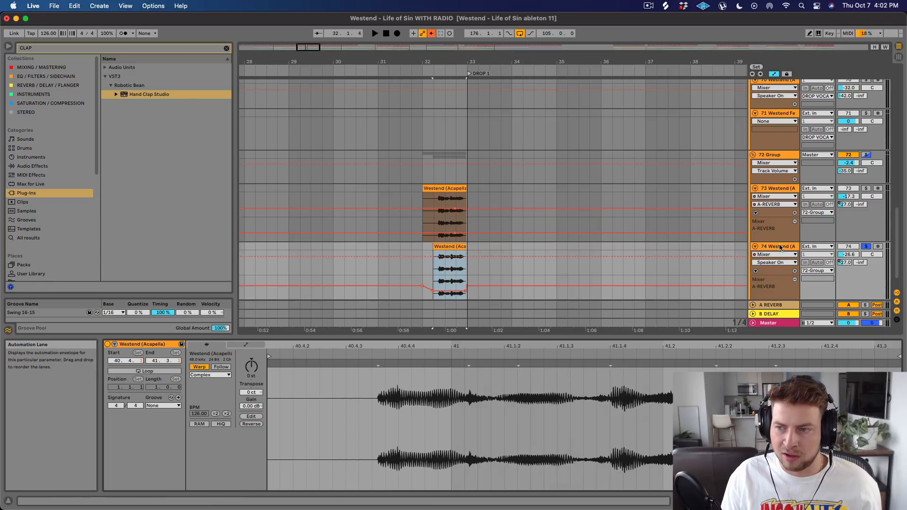
key("shift+Tab")
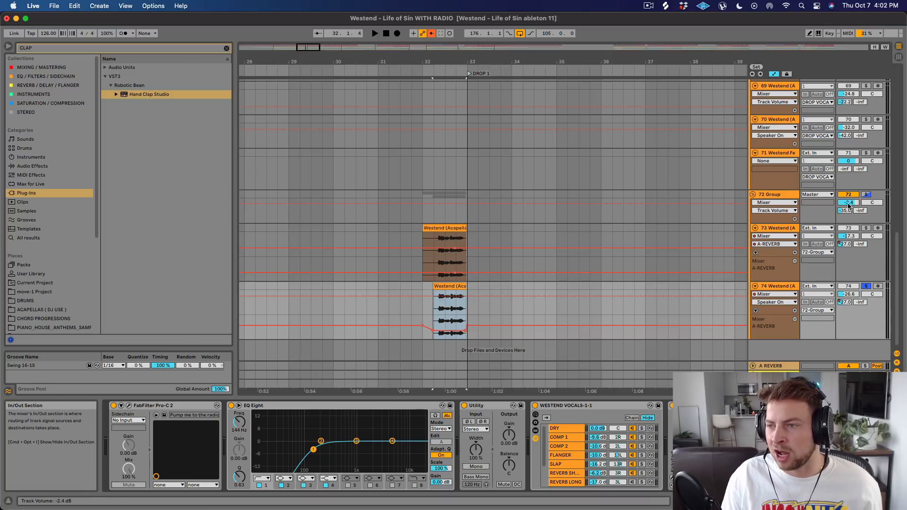
Trim the start of track 73's vocal clip to 32.2.1 and play the 72 Group with track 74 switched off and on again.
left_click(425, 218)
left_click(433, 230)
left_click_drag(433, 230, 437, 228)
key("space")
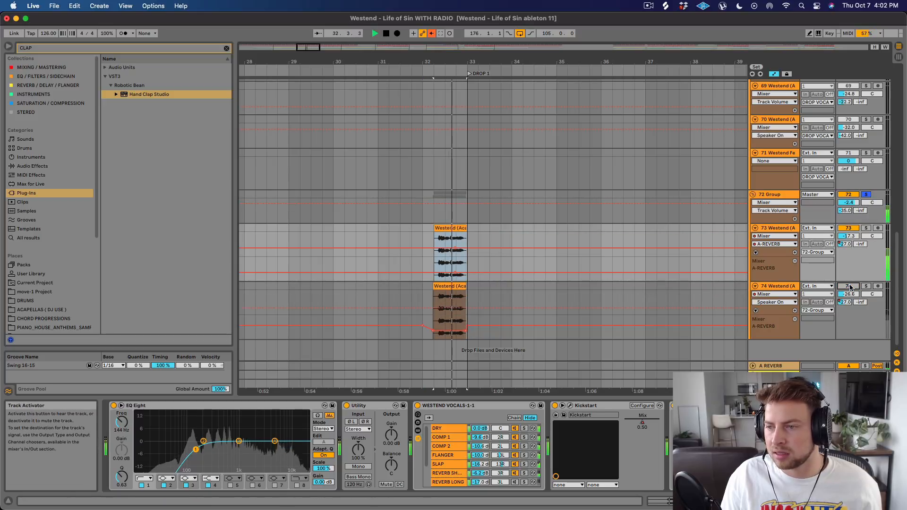
key("space")
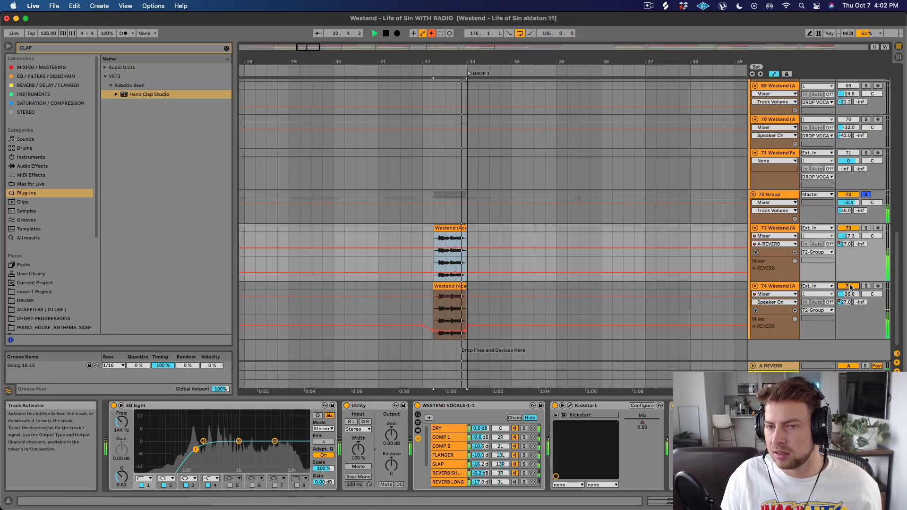
key("space")
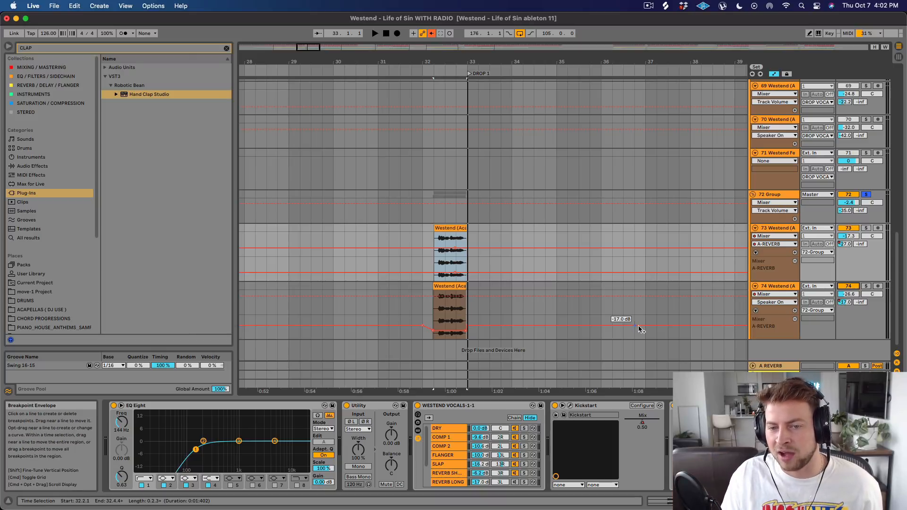
Fold vocal track 66 and the DROP VOCALS group.
scroll(453, 274, "up", 5)
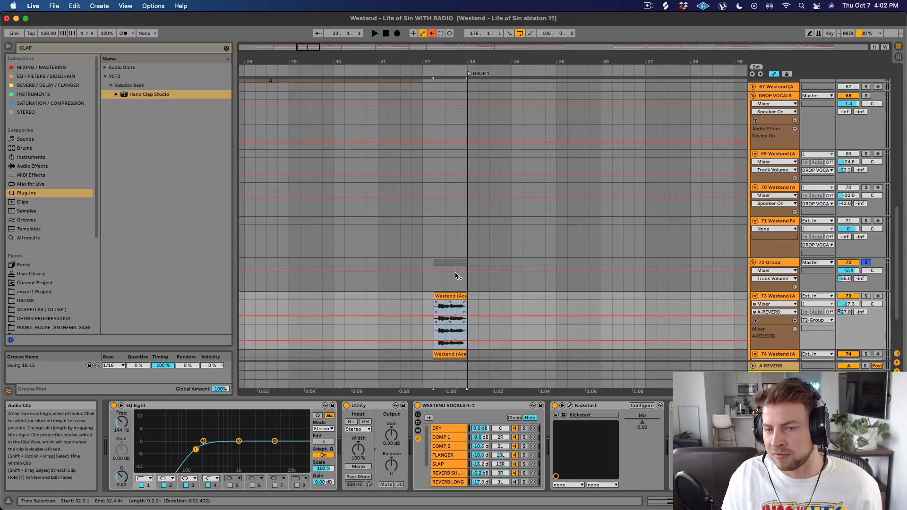
scroll(435, 203, "up", 10)
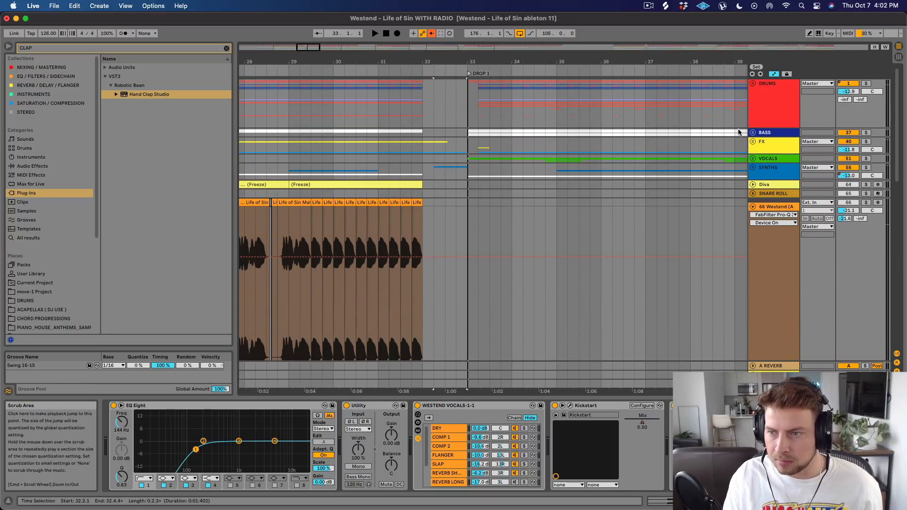
left_click(753, 207)
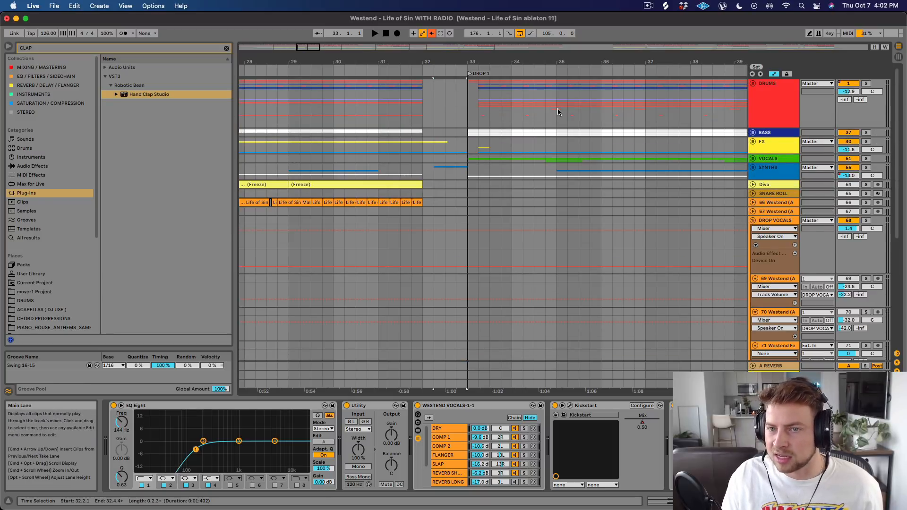
left_click(752, 220)
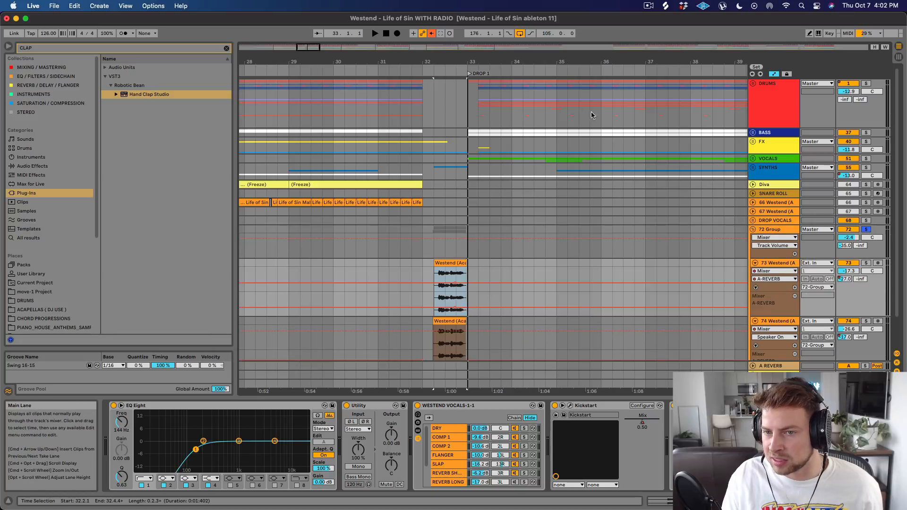
Unfold the SYNTHS group and look over its lead, one-shot and Serum tracks across the buildups and drops.
left_click_drag(511, 60, 469, 42)
left_click(757, 169)
left_click(753, 168)
scroll(479, 176, "down", 5)
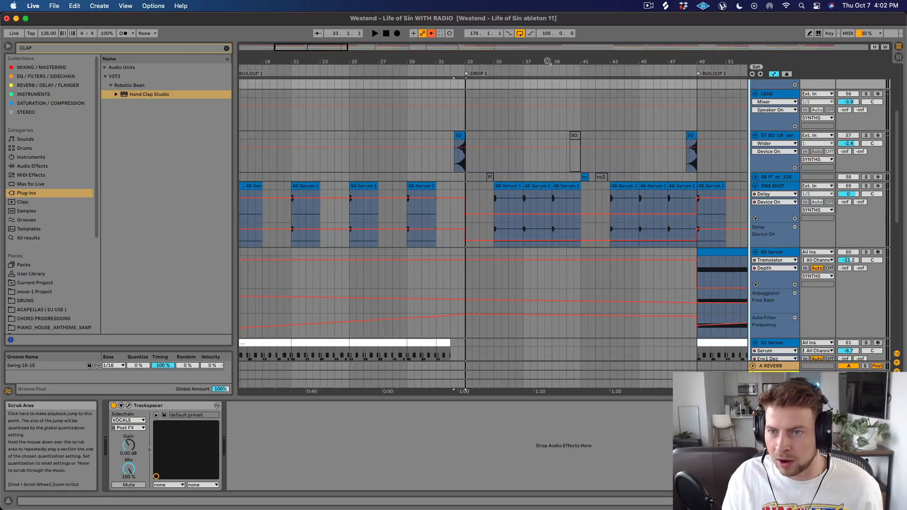
left_click_drag(556, 62, 460, 42)
scroll(583, 249, "down", 8)
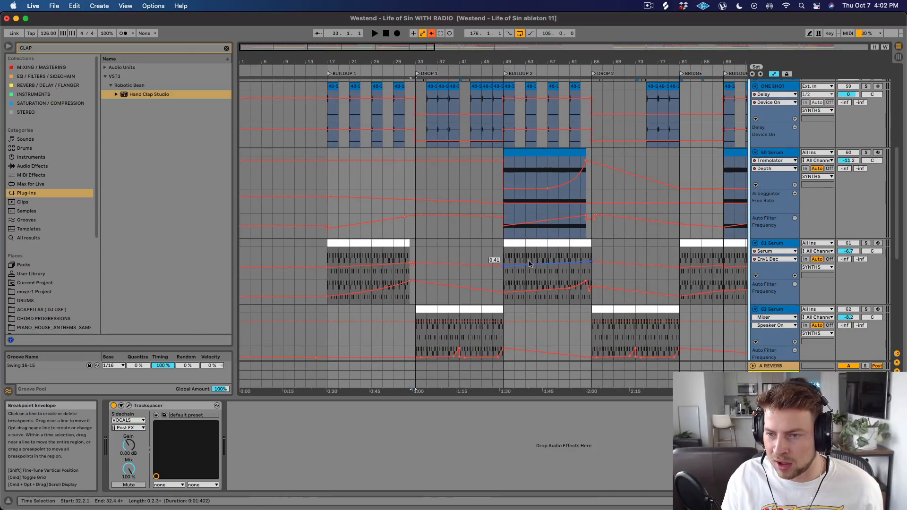
scroll(487, 246, "up", 5)
scroll(487, 242, "up", 5)
scroll(484, 245, "down", 7)
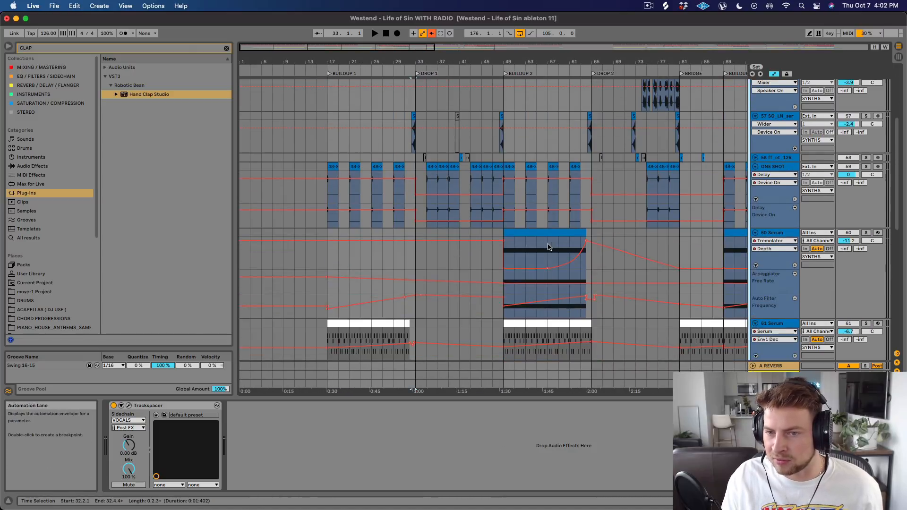
Select bars 33.1.1 to 37.1.1 on track 62 Serum, solo the track and play the start of Drop 1.
left_click(426, 302)
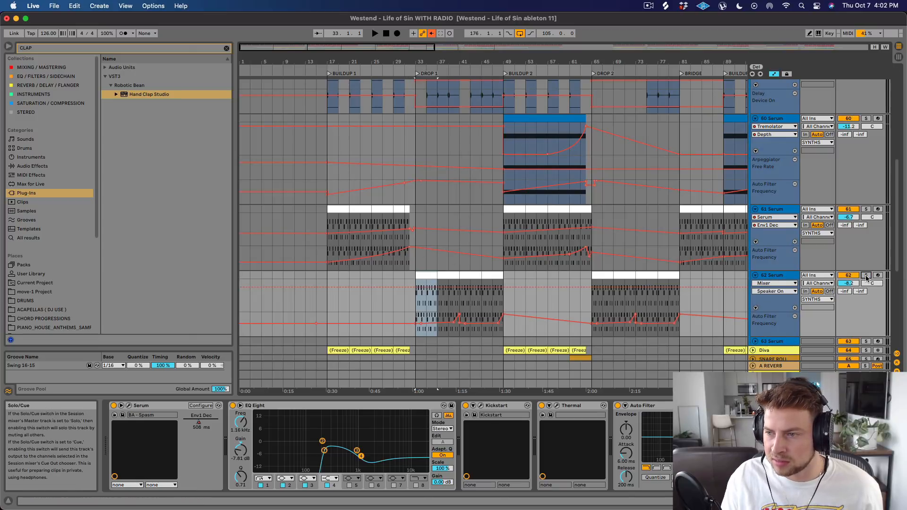
key("space")
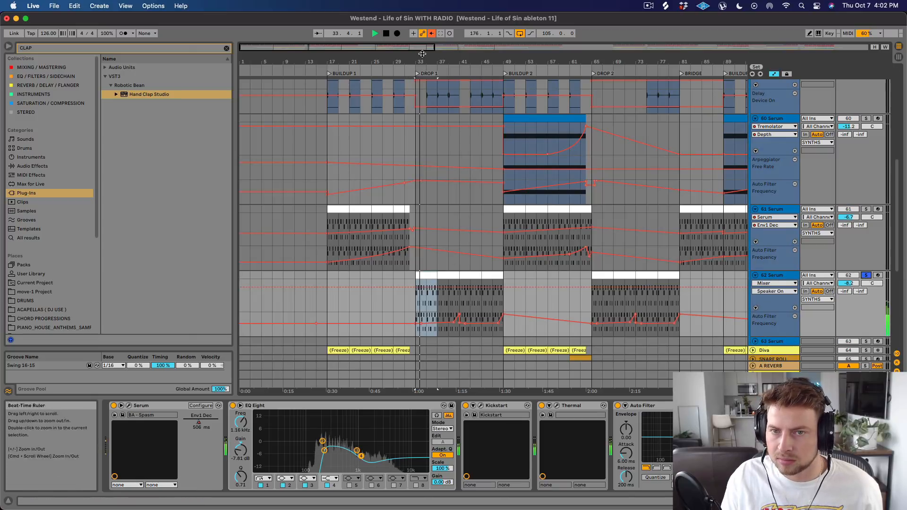
left_click_drag(423, 62, 421, 106)
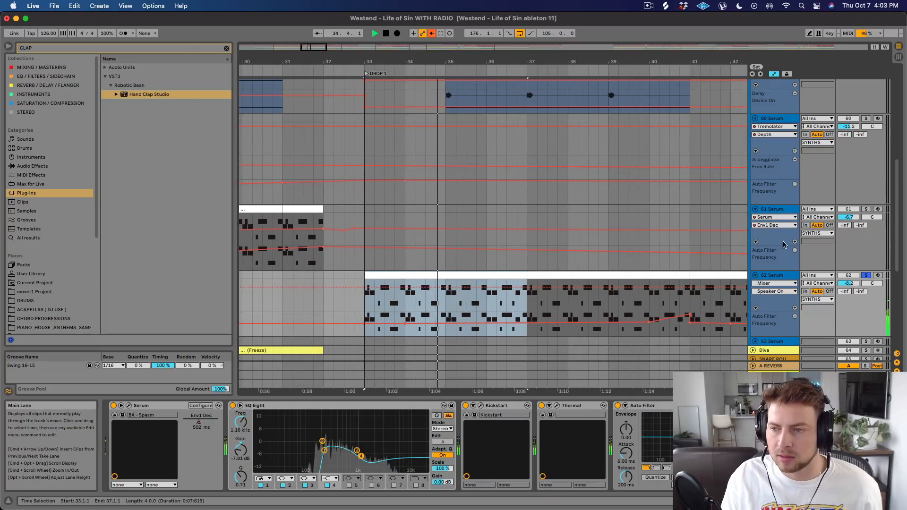
key("space")
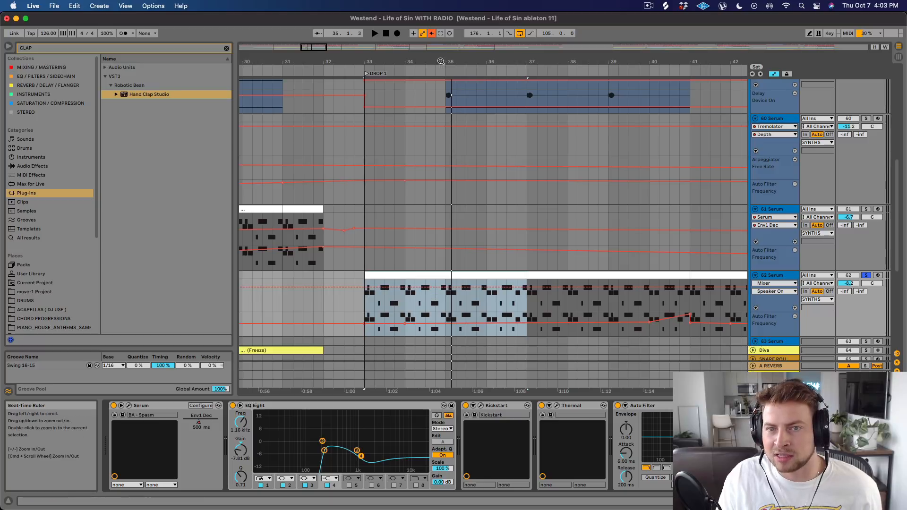
Open the Serum instrument on track 62, look through its preset folders without changing the BA - Spasm preset, and close it.
left_click_drag(441, 62, 439, 26)
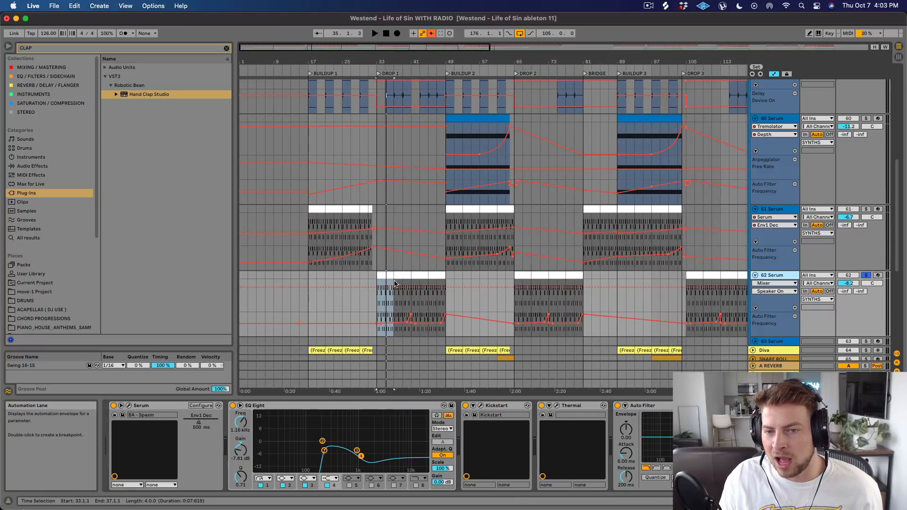
scroll(419, 278, "up", 10)
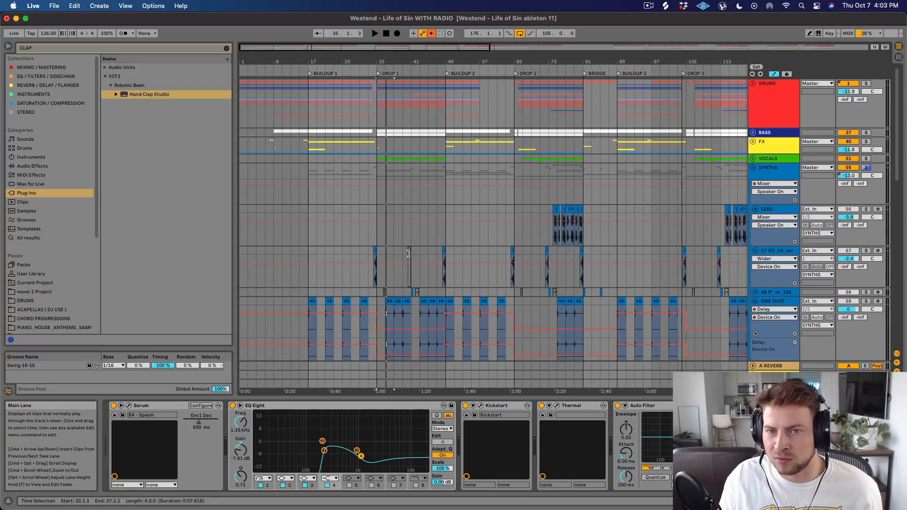
scroll(402, 282, "down", 11)
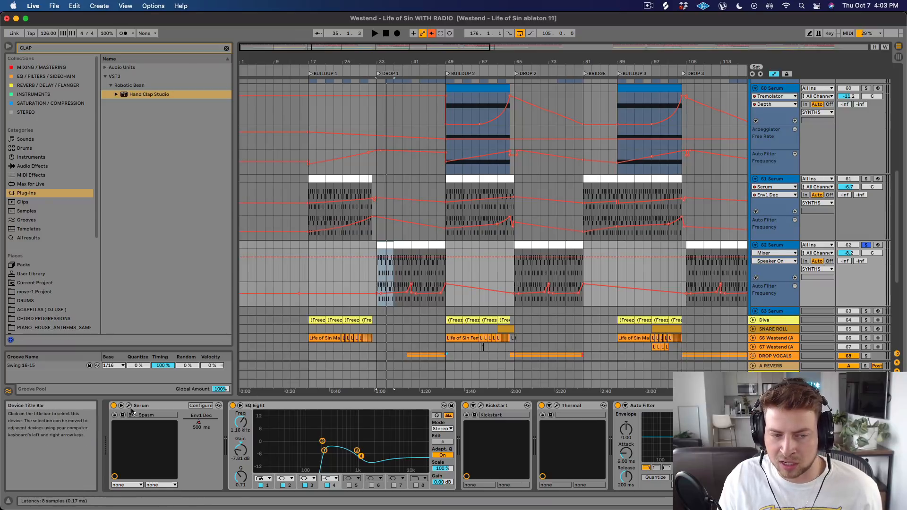
key("super+alt+p")
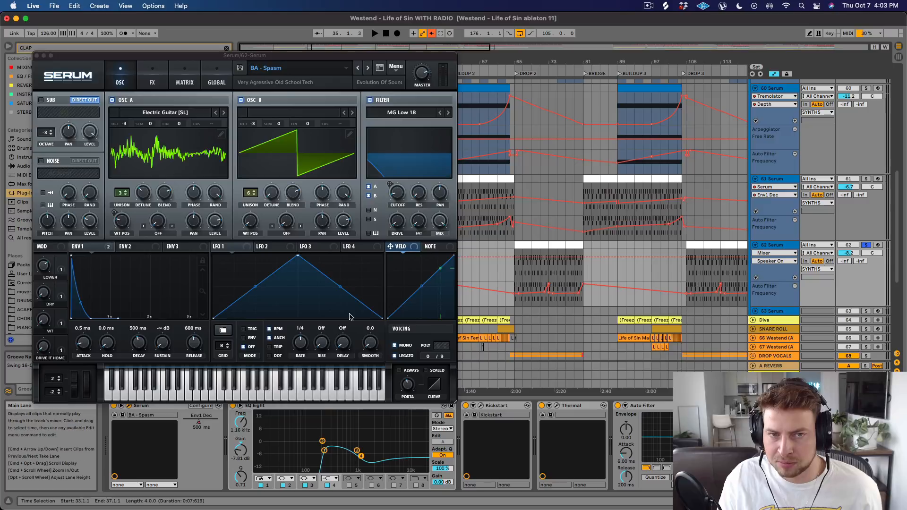
left_click(301, 70)
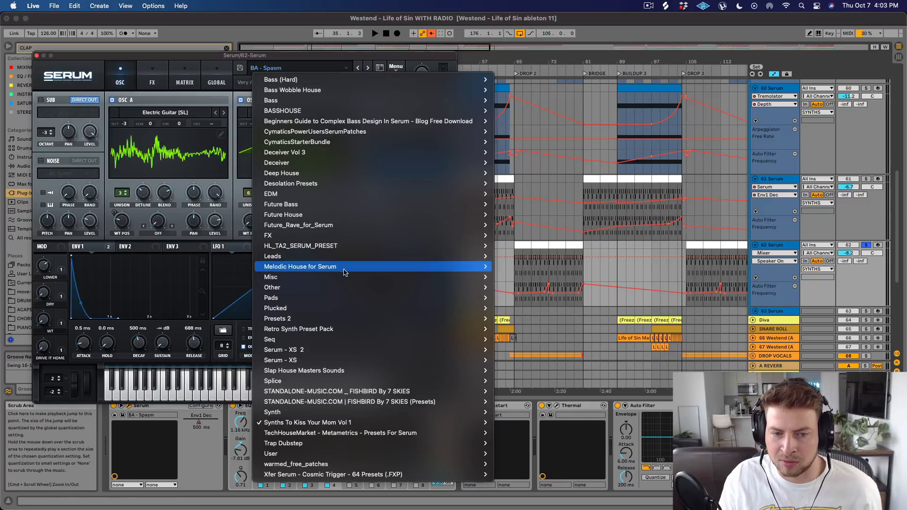
mouse_move(309, 425)
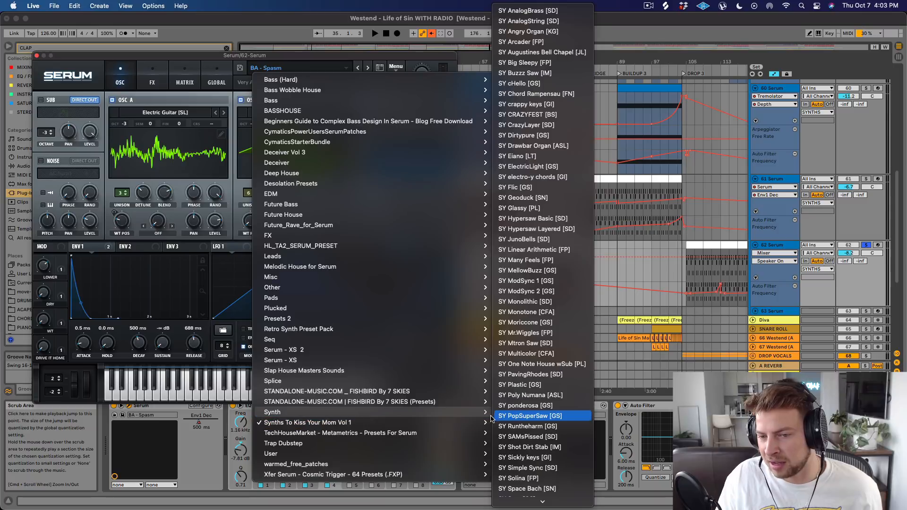
left_click(222, 162)
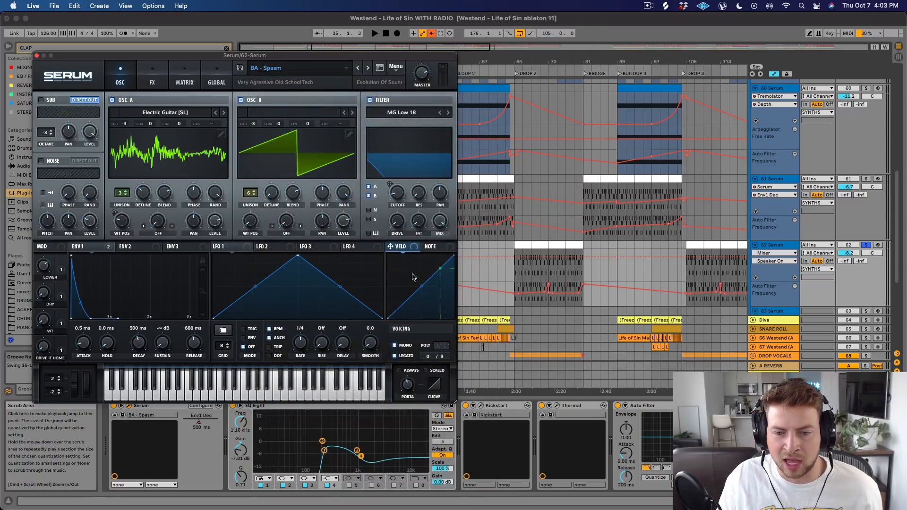
left_click(37, 56)
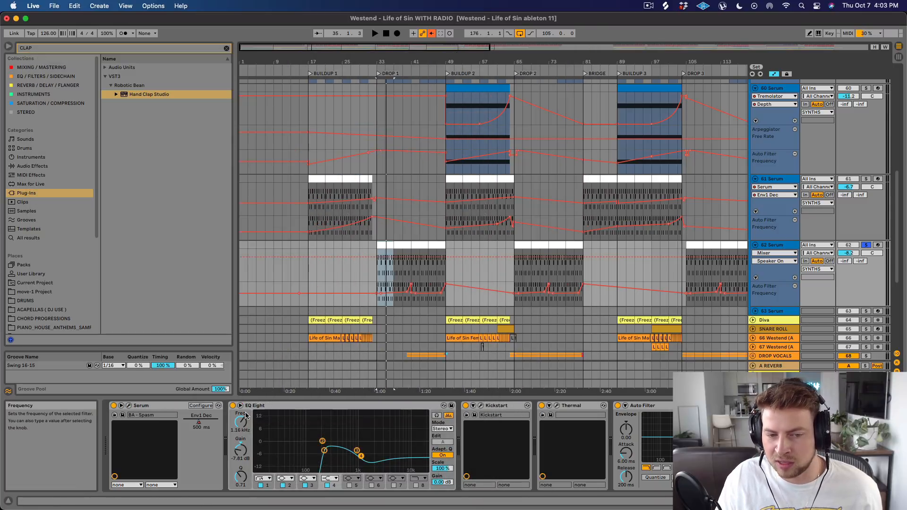
Play the drop synth with EQ Eight bypassed and re-enabled, and view the Kickstart plug-in's volume curve and mix setting.
key("space")
left_click(232, 405)
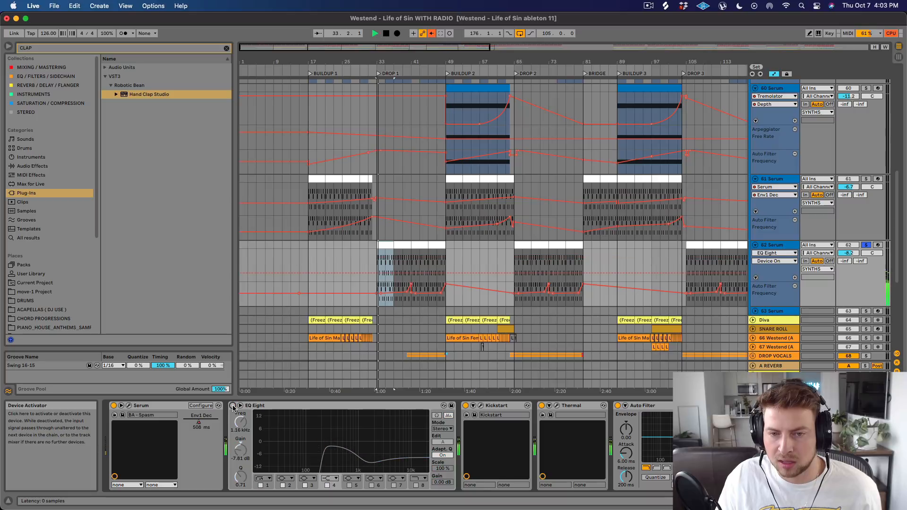
left_click(233, 406)
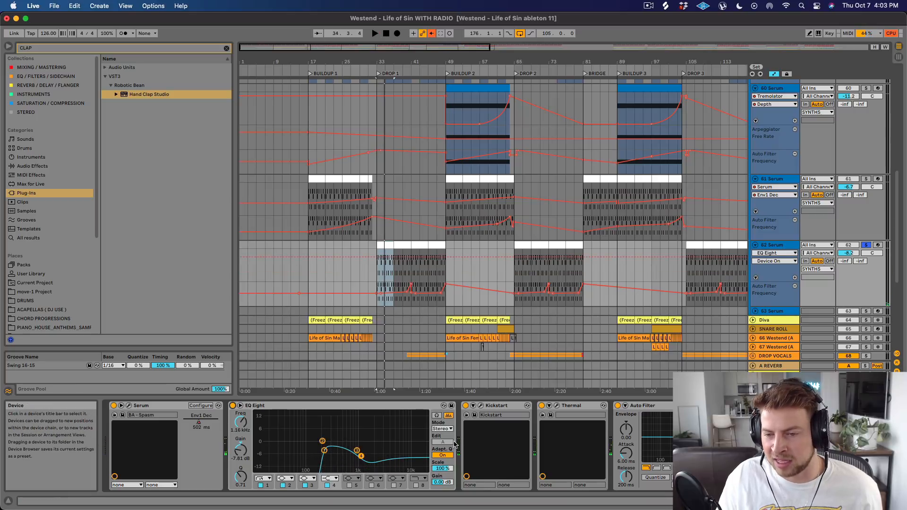
left_click(480, 405)
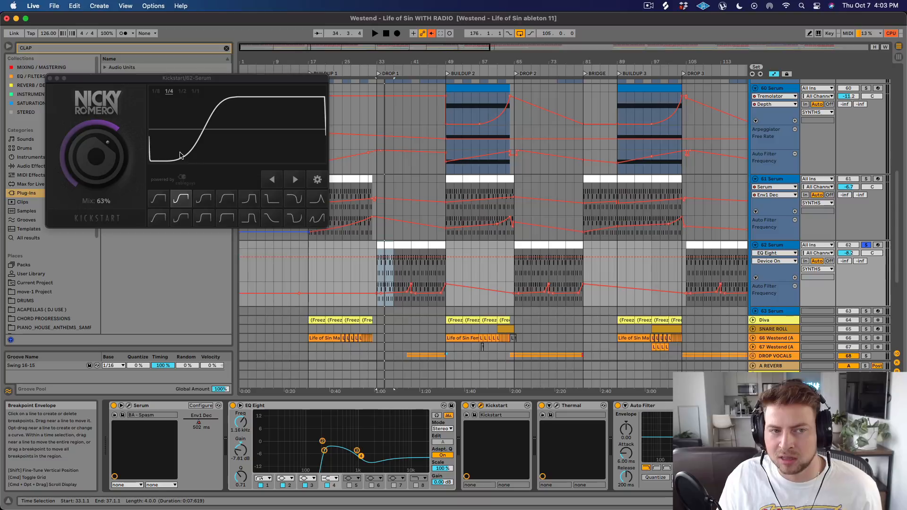
left_click(51, 79)
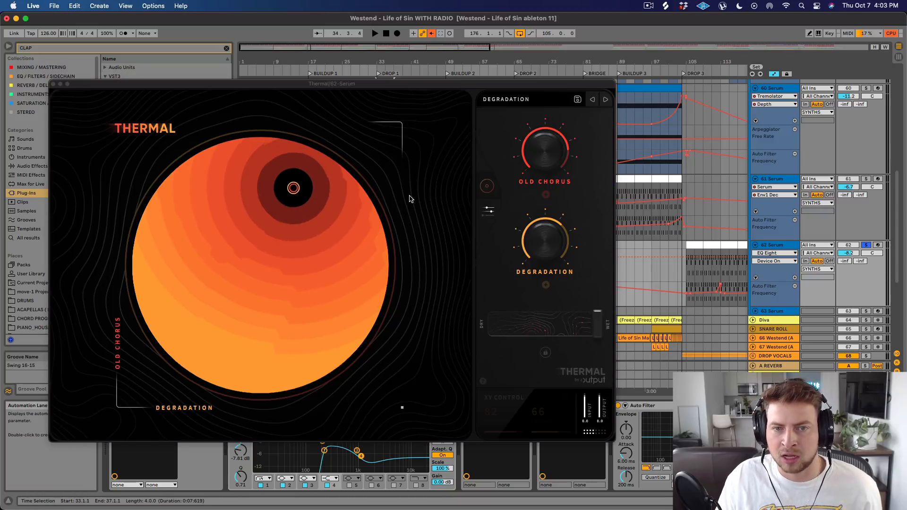
View the Thermal plug-in's Degradation preset, play the drop synth with Thermal bypassed and re-enabled, and close the plug-in window.
left_click_drag(460, 84, 563, 15)
key("space")
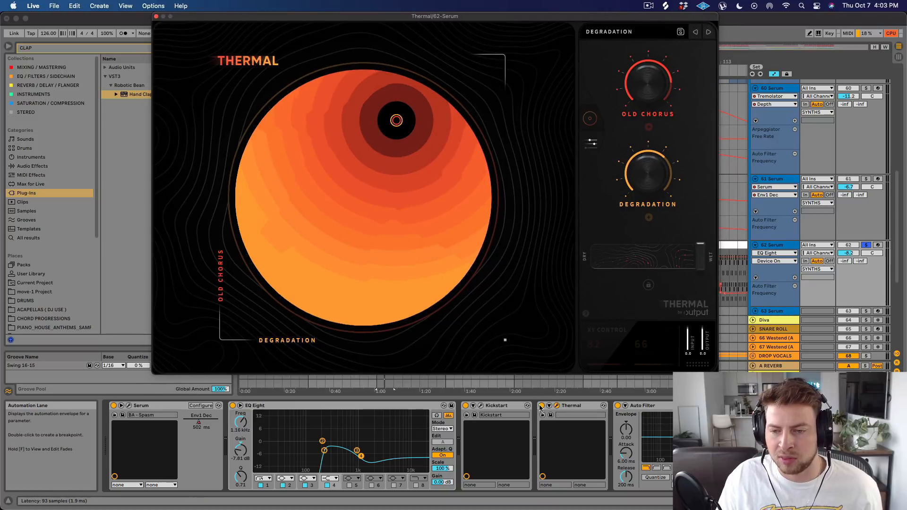
left_click(541, 406)
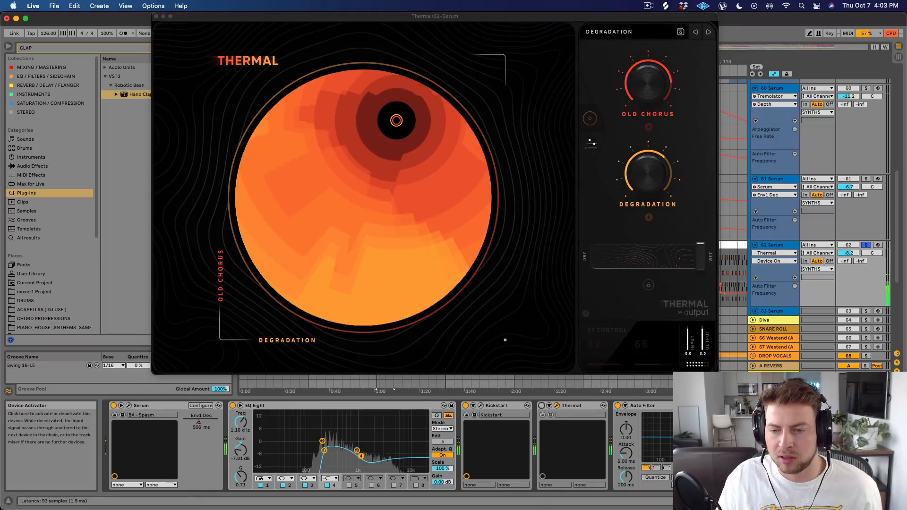
left_click(541, 405)
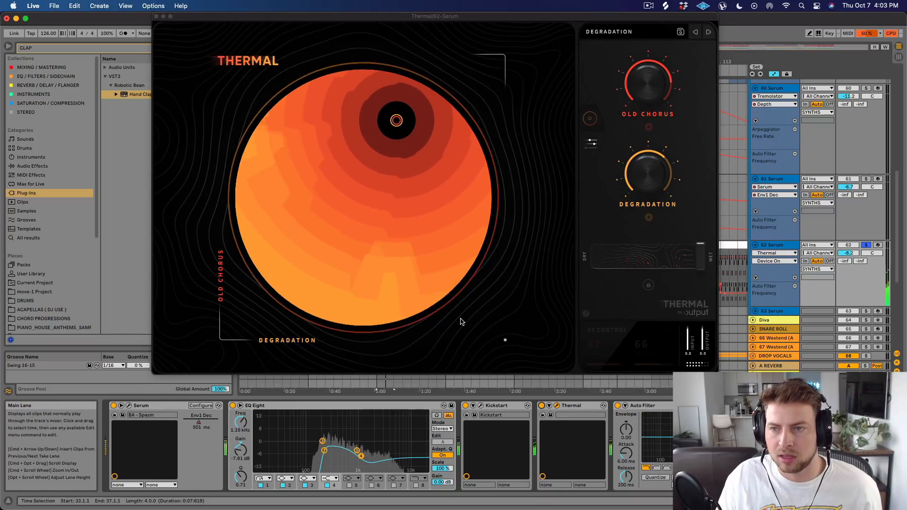
key("space")
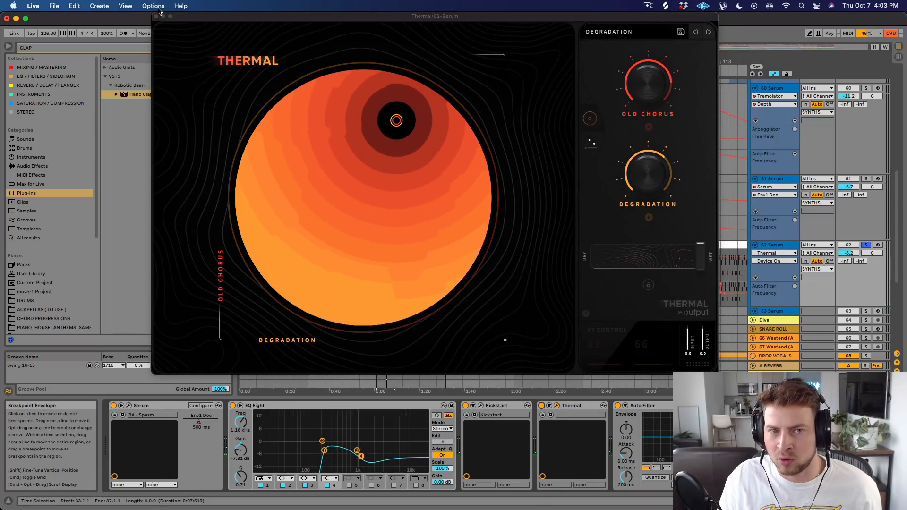
left_click(156, 16)
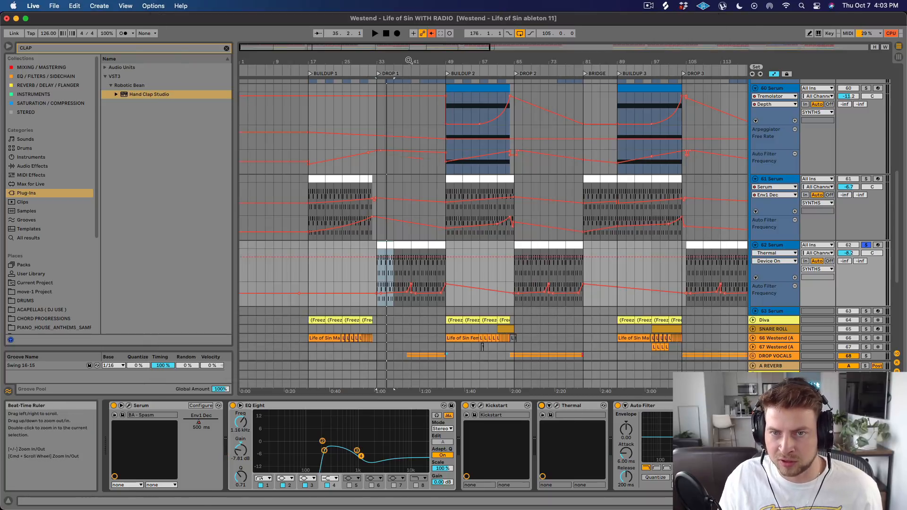
Play the track 62 drop synth from bar 40 with Auto Filter bypassed and re-enabled, and view the MSED plug-in's mid and side gain.
left_click_drag(409, 60, 416, 95)
key("space")
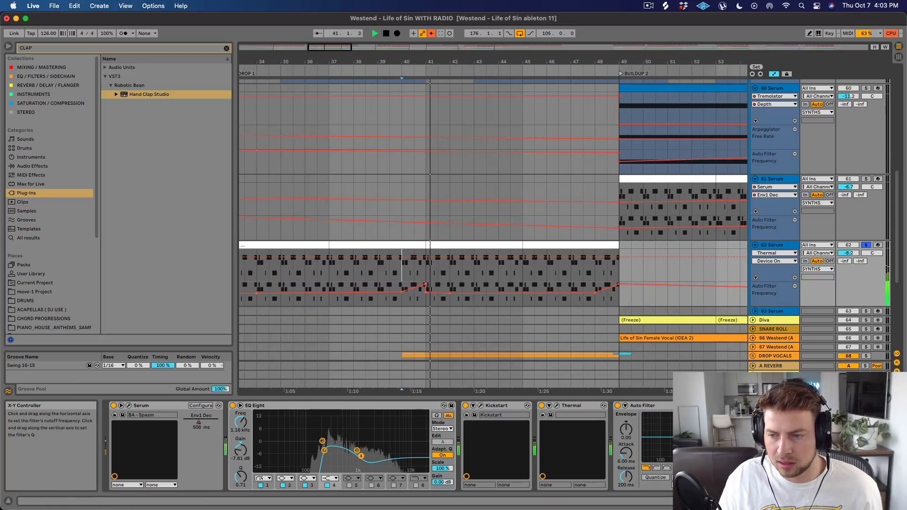
left_click(617, 405)
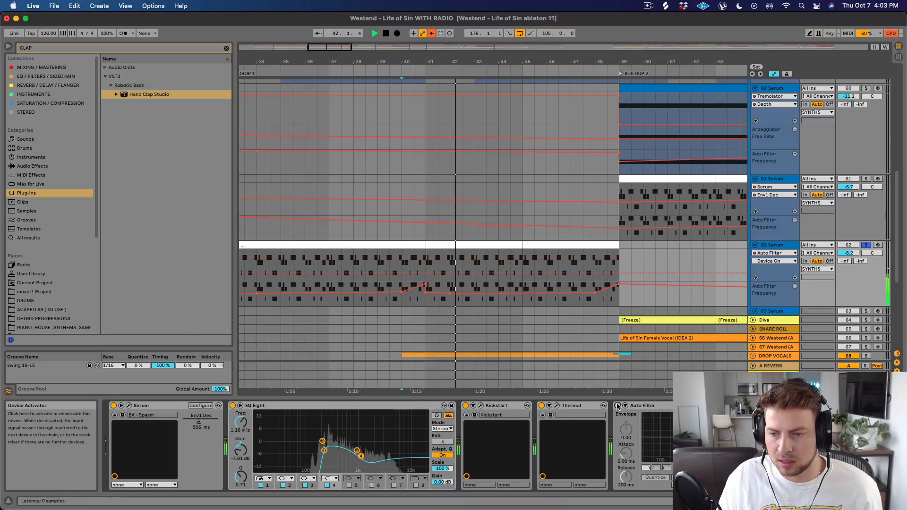
left_click(617, 405)
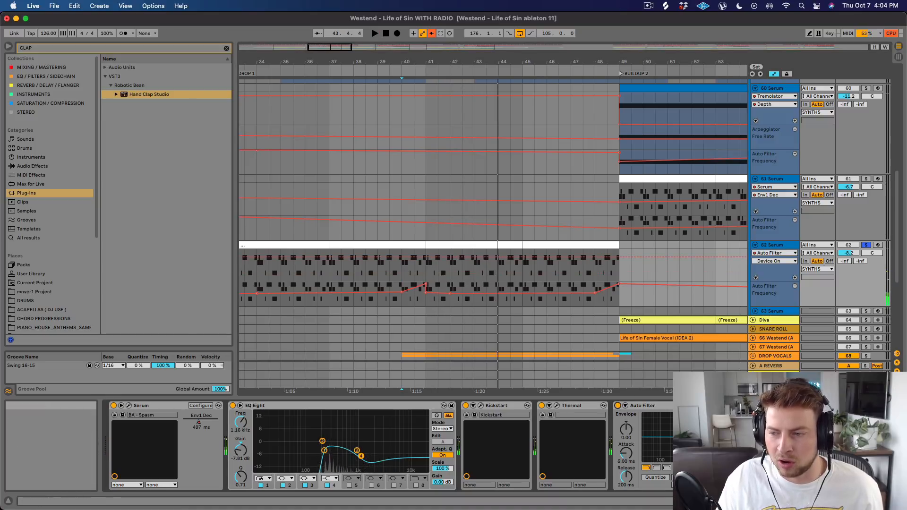
left_click(808, 405)
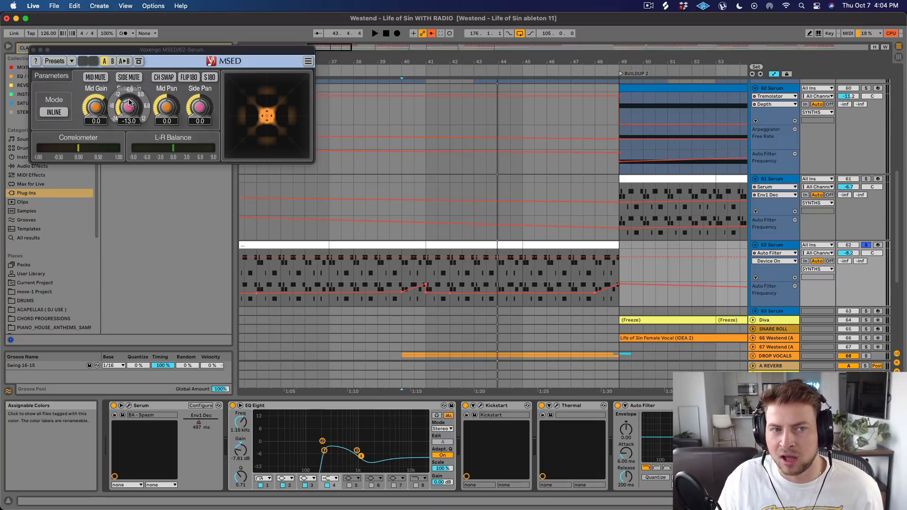
left_click(33, 50)
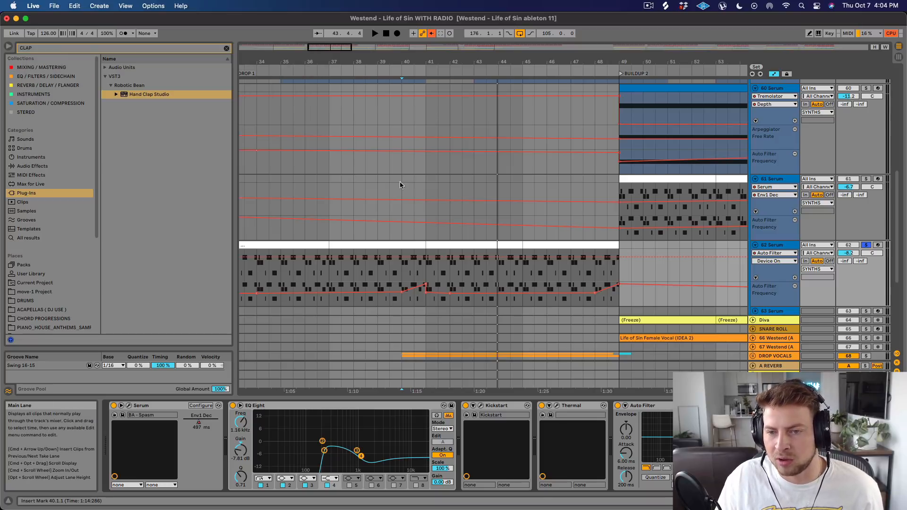
Play Drop 1 from bar 33, comparing track 62 Serum soloed with the full mix, and leave the track unsoloed.
left_click_drag(504, 64, 561, 220)
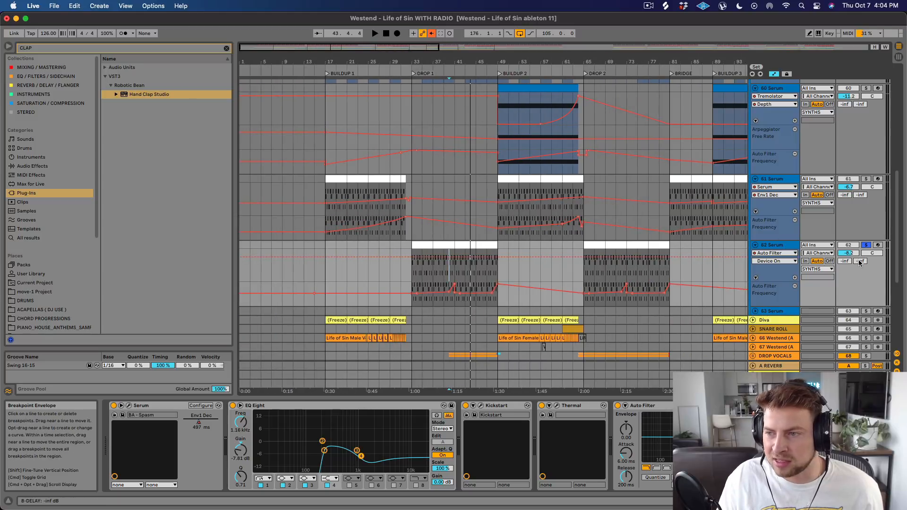
left_click(866, 245)
left_click(411, 236)
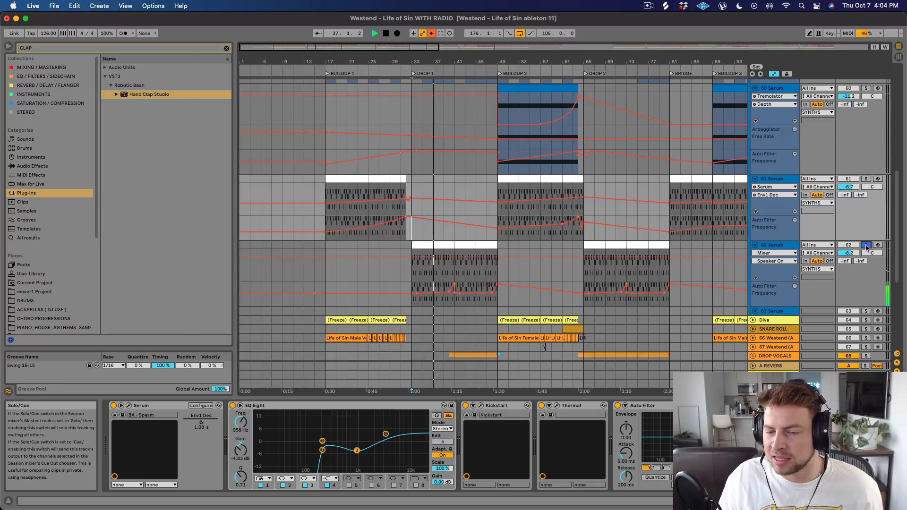
left_click(866, 246)
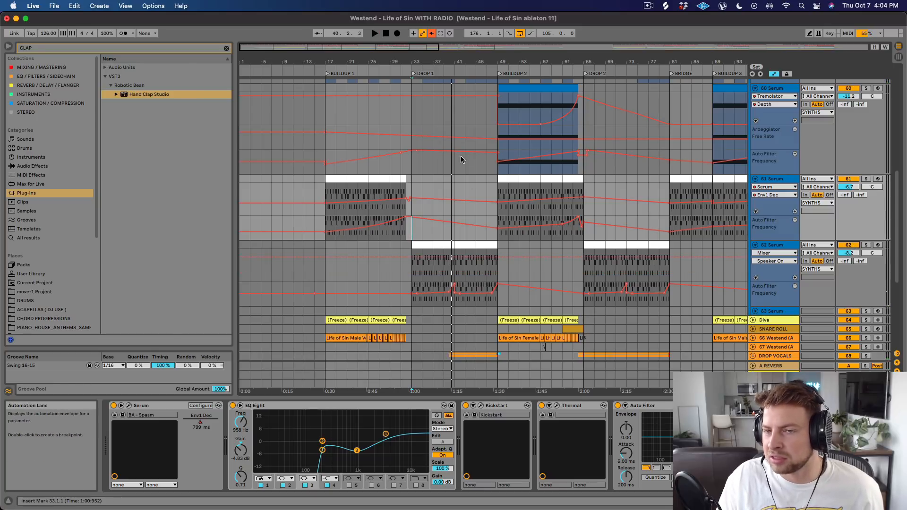
Solo track 61 Serum, play Buildup 1 from bar 17 and bar 30, and add track 62 to the solo at the drop.
left_click_drag(458, 64, 478, 33)
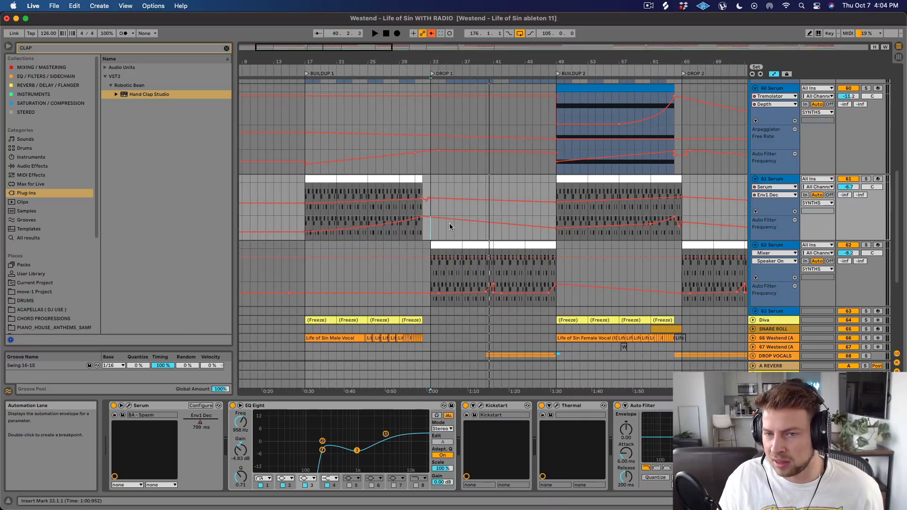
left_click(313, 180)
left_click(866, 180)
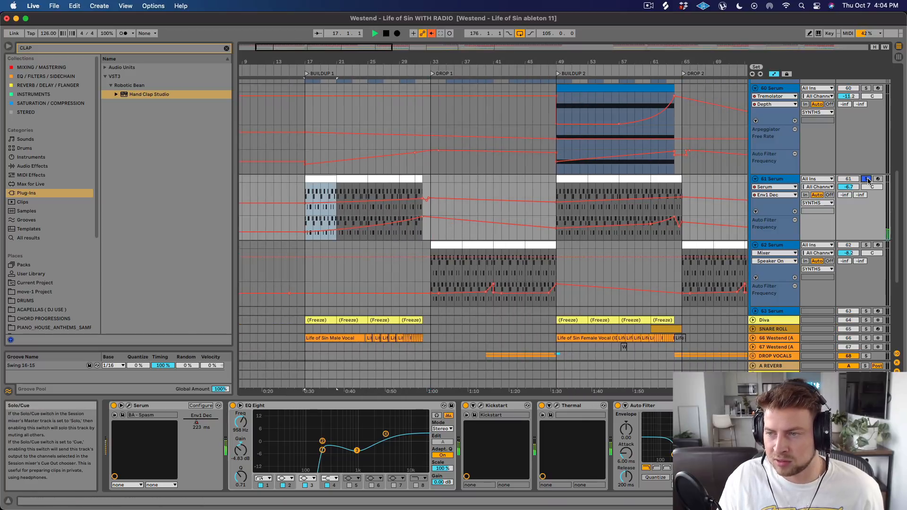
key("space")
left_click(370, 192)
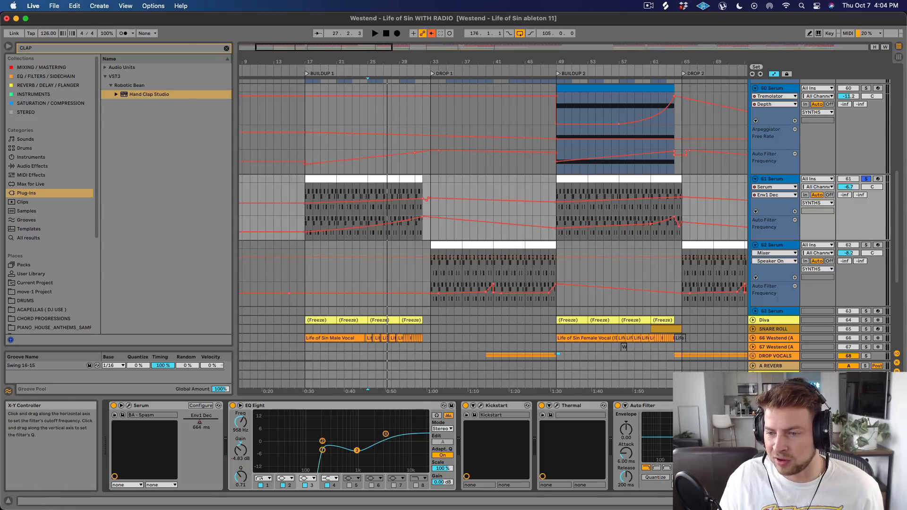
left_click(407, 230)
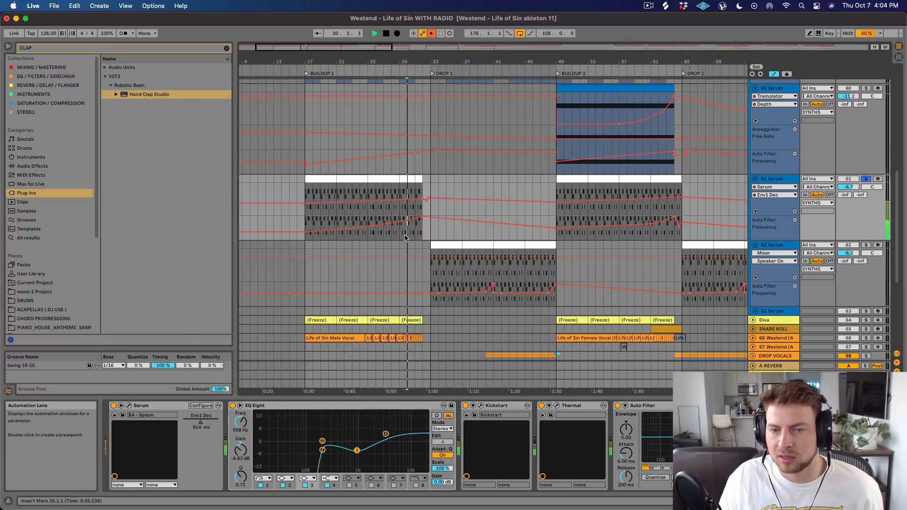
key("space")
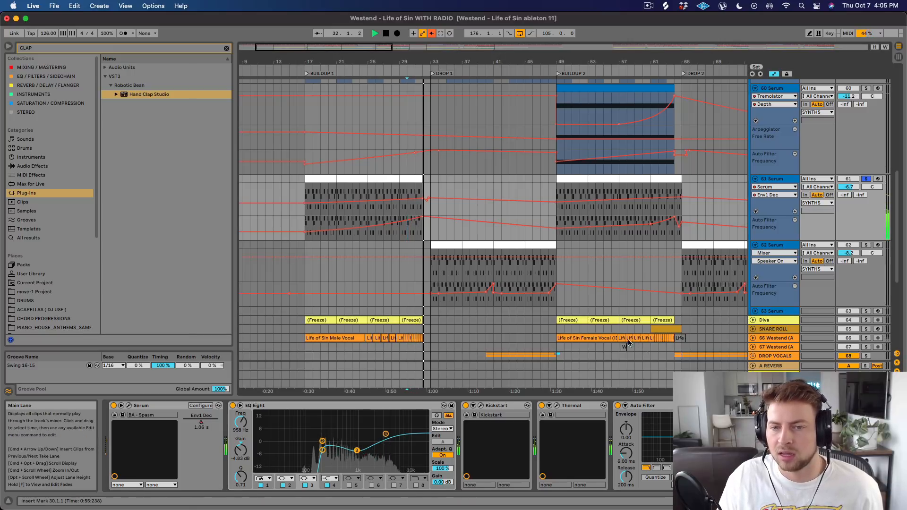
left_click(865, 245)
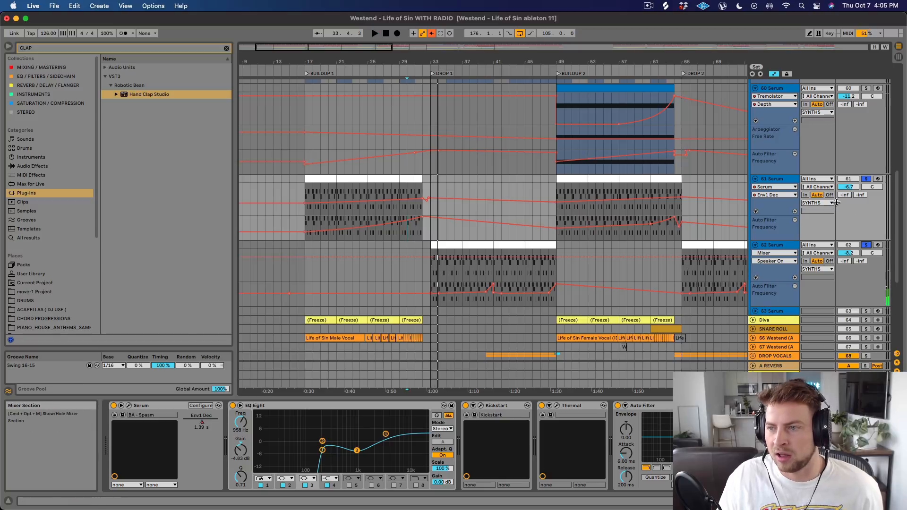
Solo track 57, play its reversed Serum clip just before Drop 1, and unsolo the track.
scroll(495, 222, "down", 5)
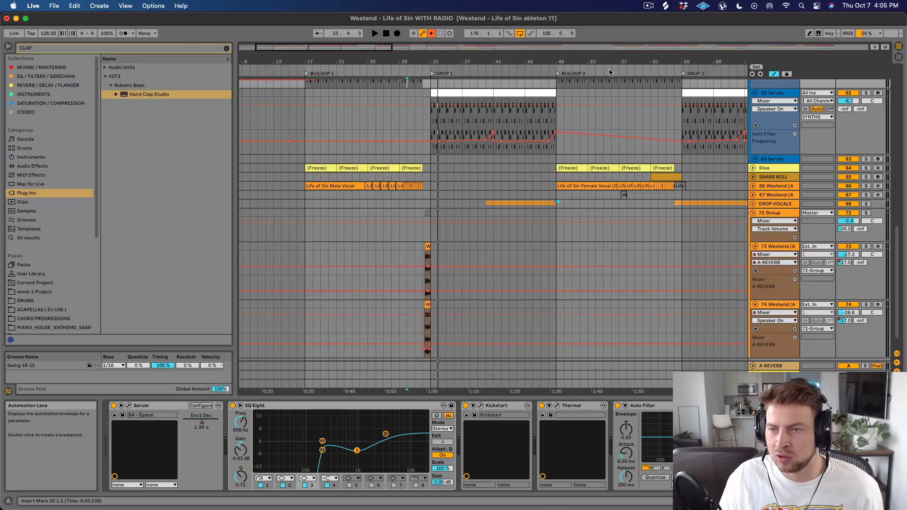
left_click_drag(598, 61, 597, 22)
scroll(435, 209, "up", 8)
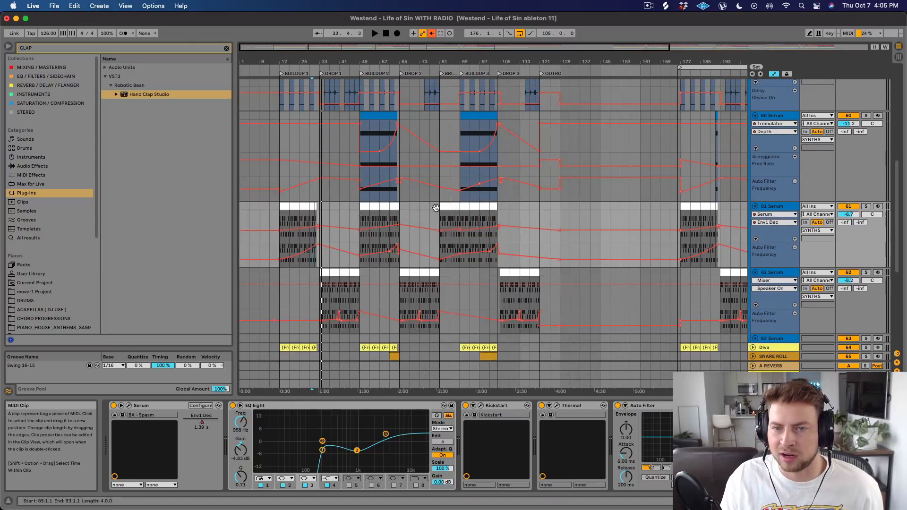
left_click_drag(284, 62, 284, 103)
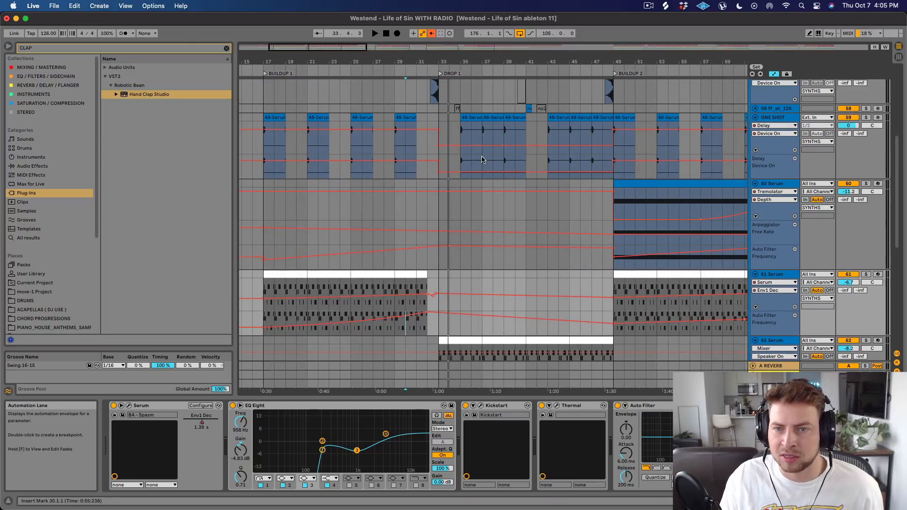
scroll(464, 156, "up", 4)
scroll(464, 152, "up", 2)
left_click(866, 174)
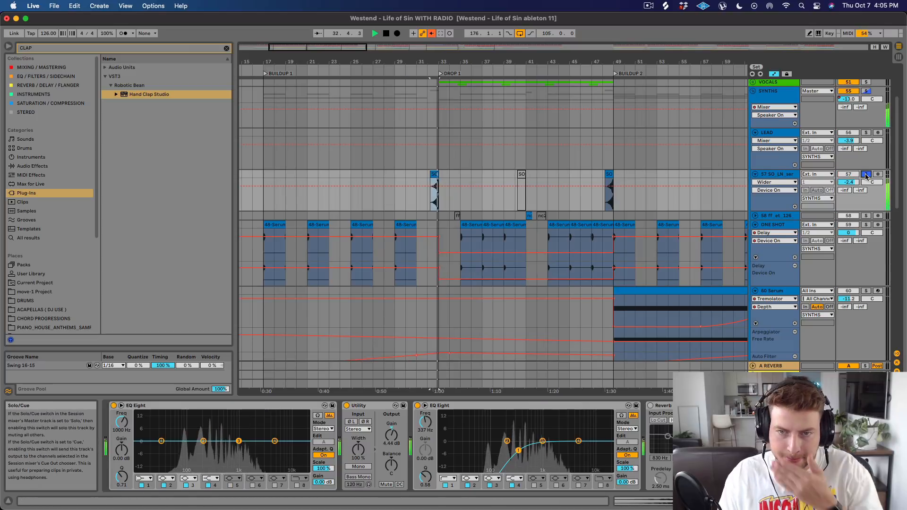
left_click(866, 174)
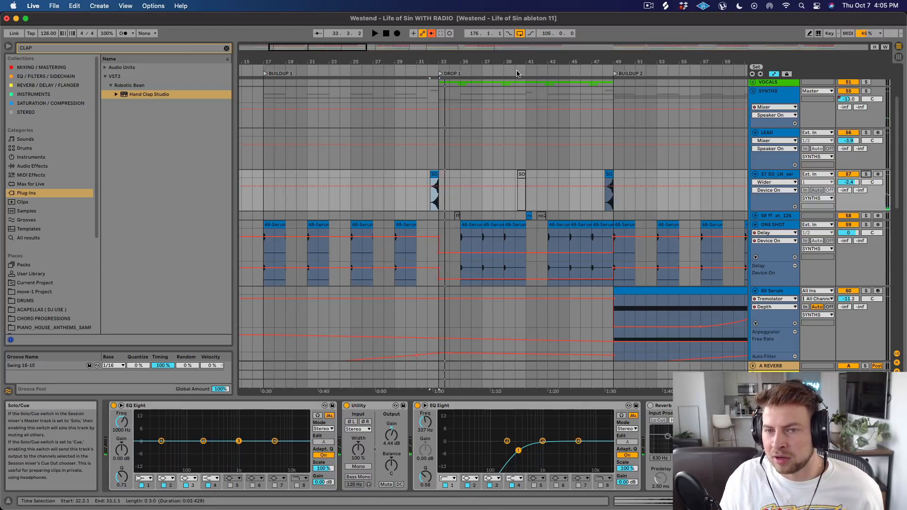
Play the transition into Drop 1 from bar 32 with track 57 muted and reactivated.
left_click_drag(428, 56, 428, 57)
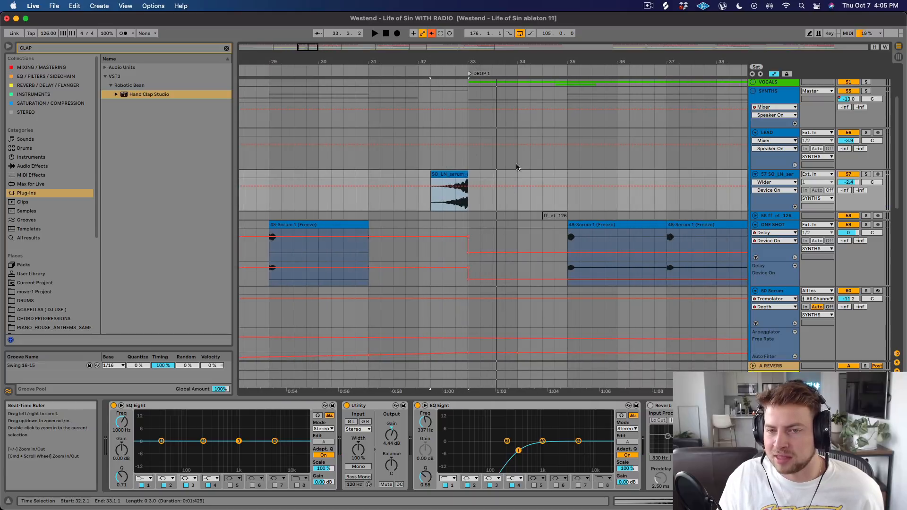
left_click(419, 175)
left_click(850, 174)
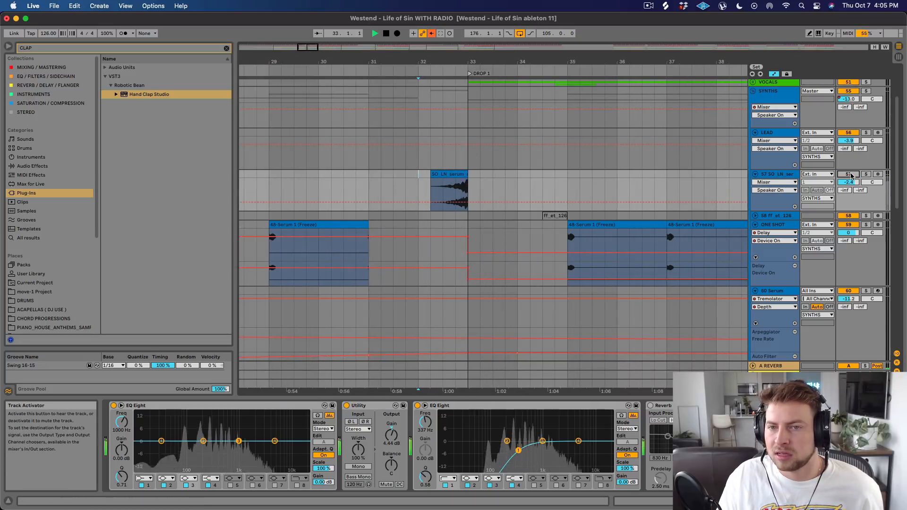
left_click(848, 175)
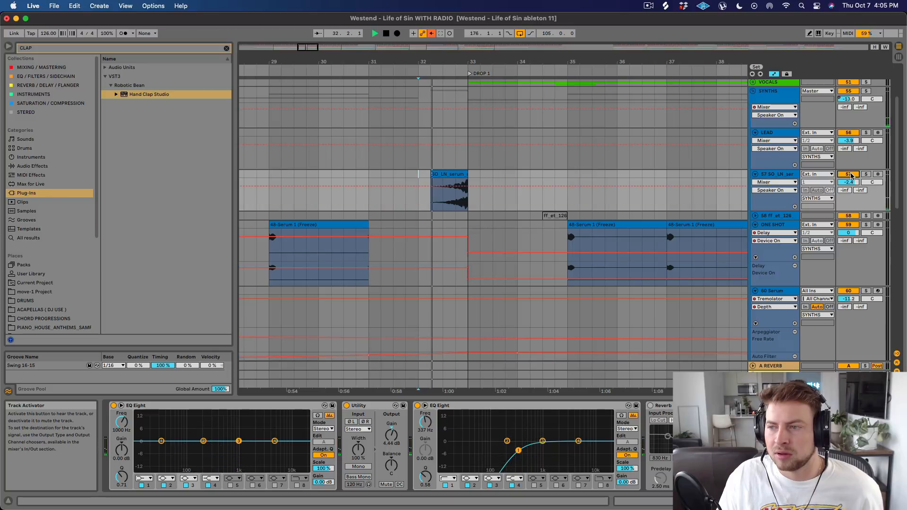
key("space")
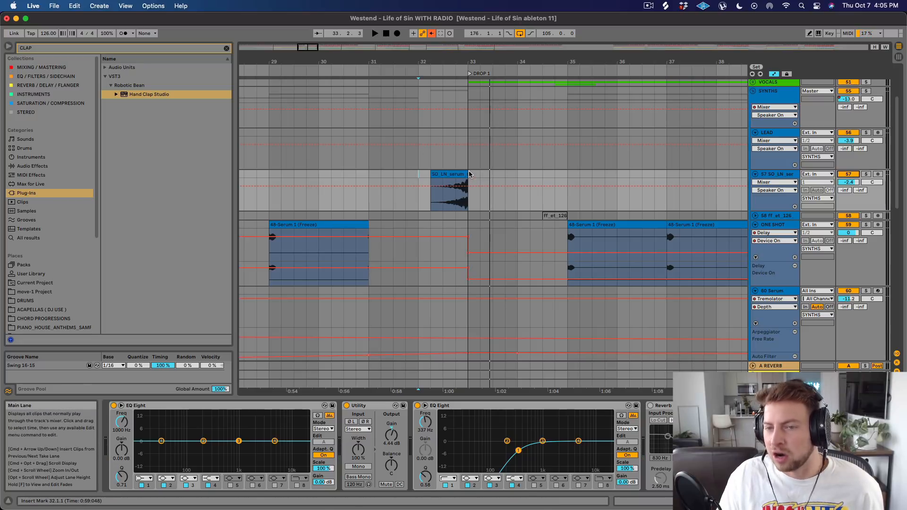
Place the insert marker at 33.1.1 on DRUMS, solo and unsolo the DRUMS and BASS groups, and play the start of Drop 1.
scroll(470, 175, "down", 10)
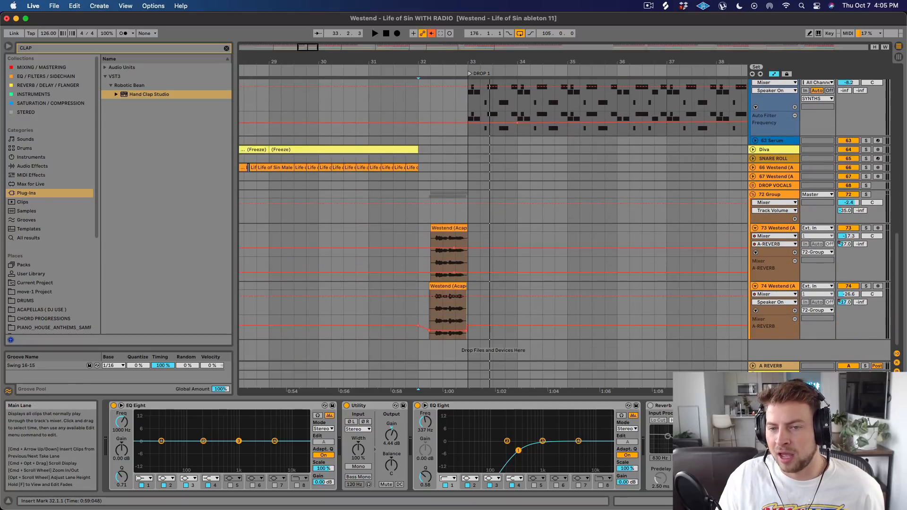
scroll(470, 176, "up", 8)
scroll(470, 176, "up", 7)
left_click_drag(522, 73, 446, 69)
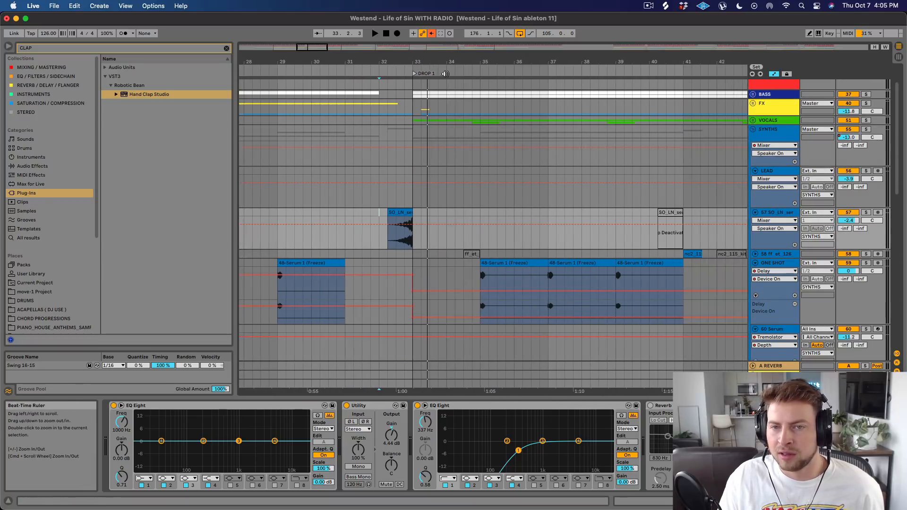
scroll(417, 117, "up", 3)
left_click(416, 101)
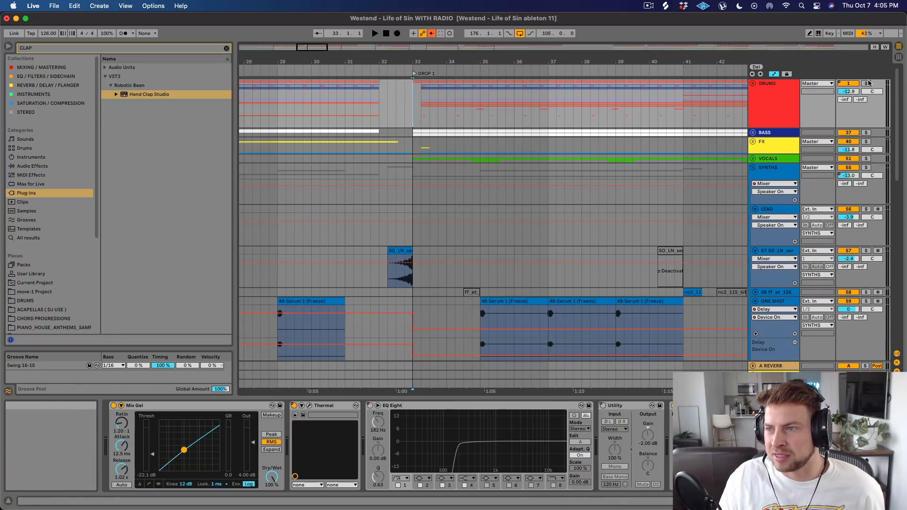
left_click(867, 133)
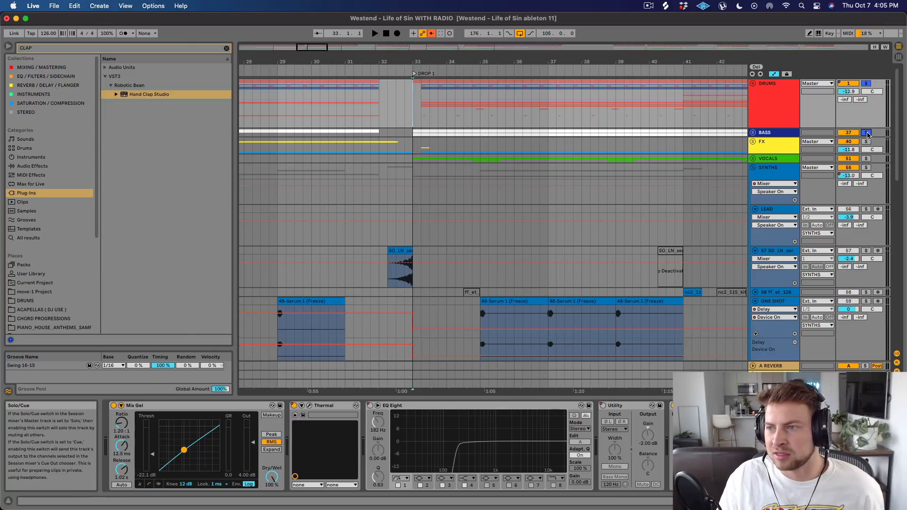
key("space")
left_click(867, 135)
key("space")
key("space")
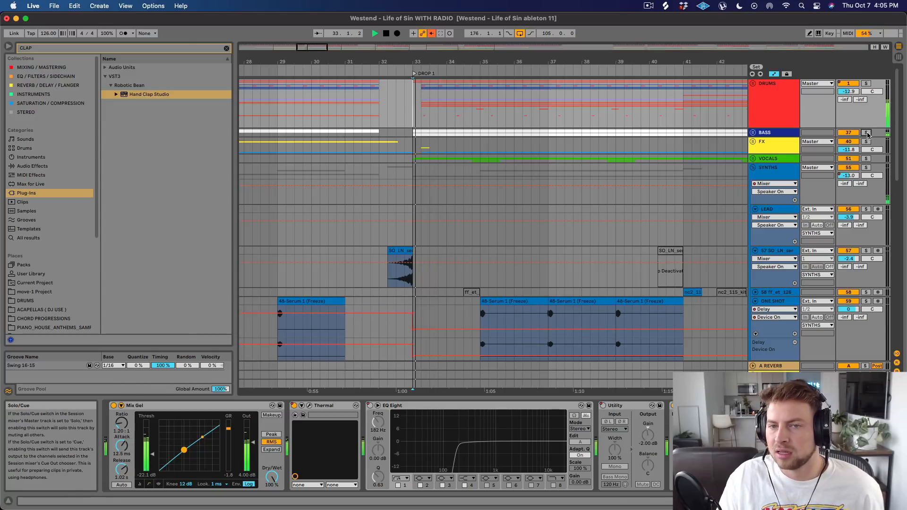
key("space")
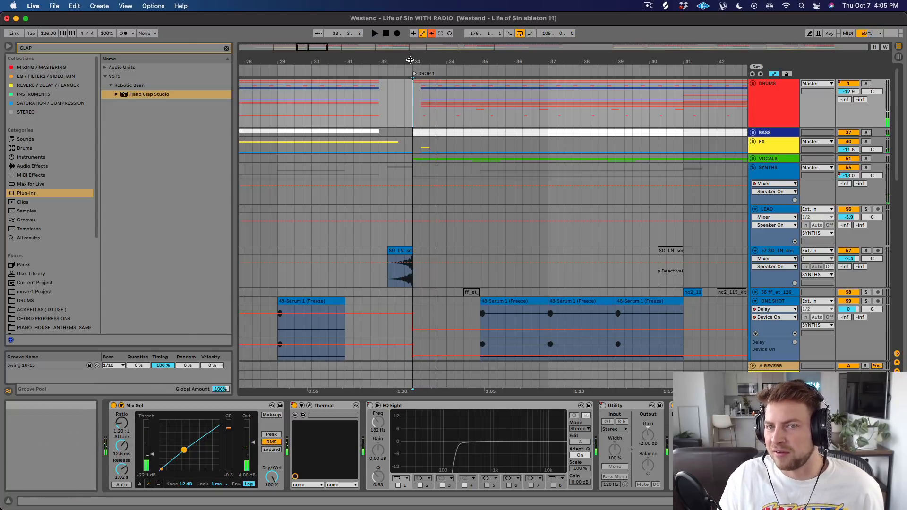
Place the insert marker at 32.4.1 on the DRUMS group and play the full mix into Drop 1.
left_click_drag(410, 53, 407, 92)
left_click(399, 139)
left_click_drag(411, 139, 407, 140)
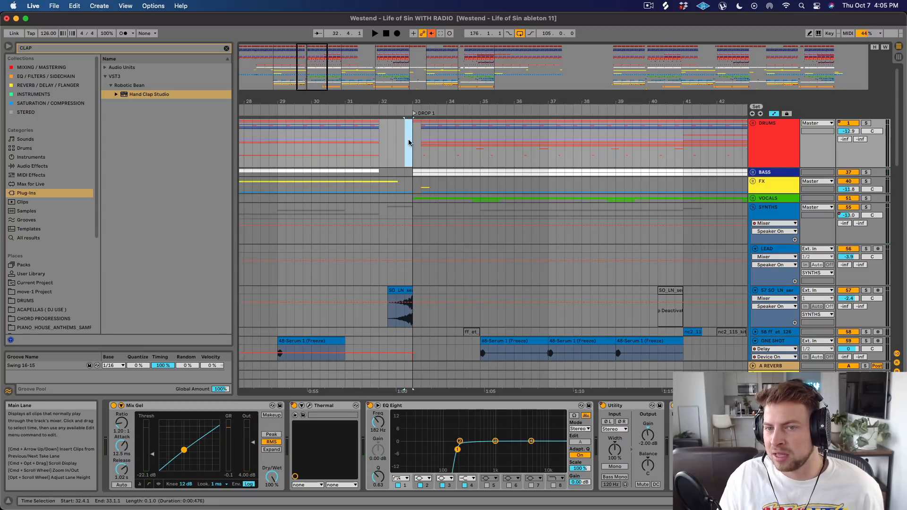
left_click(413, 141)
key("space")
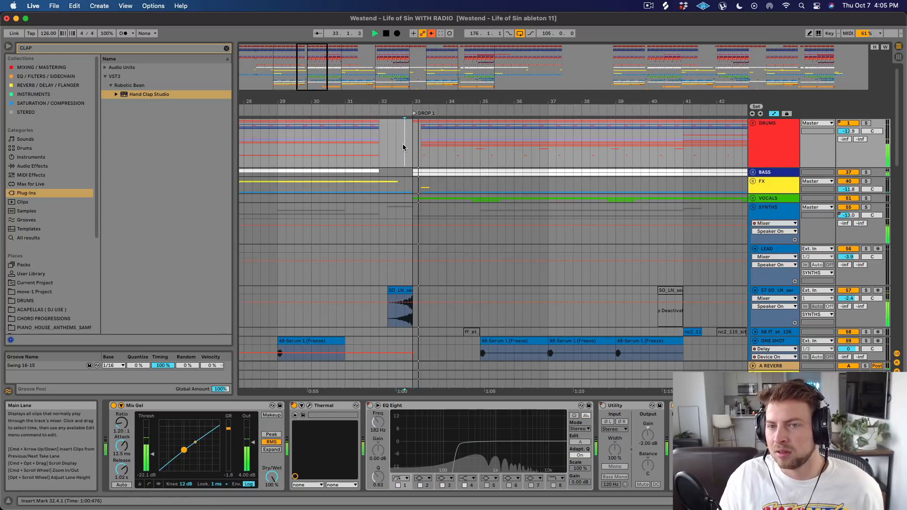
key("space")
Open the 48-Serum 1 (Freeze) clip at bars 35 to 37 on the ONE SHOT track and solo the track.
left_click_drag(433, 101, 432, 130)
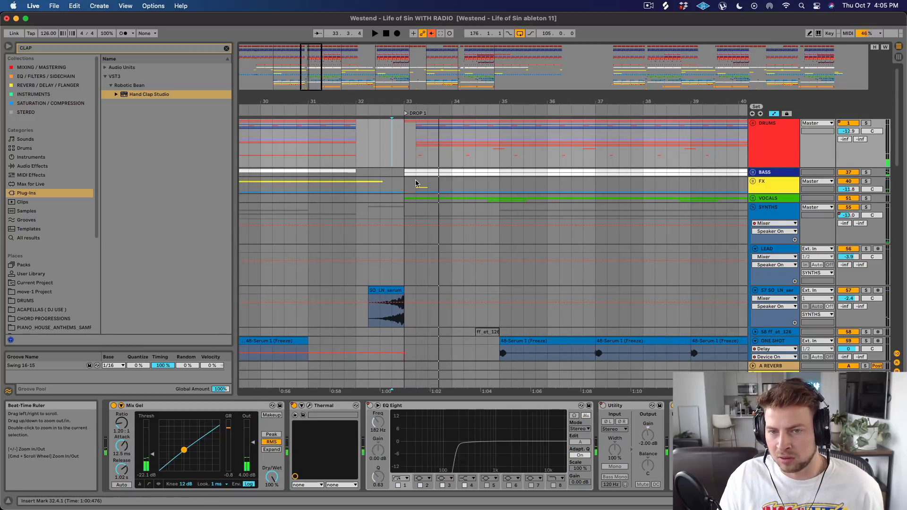
scroll(417, 182, "down", 10)
scroll(550, 126, "up", 5)
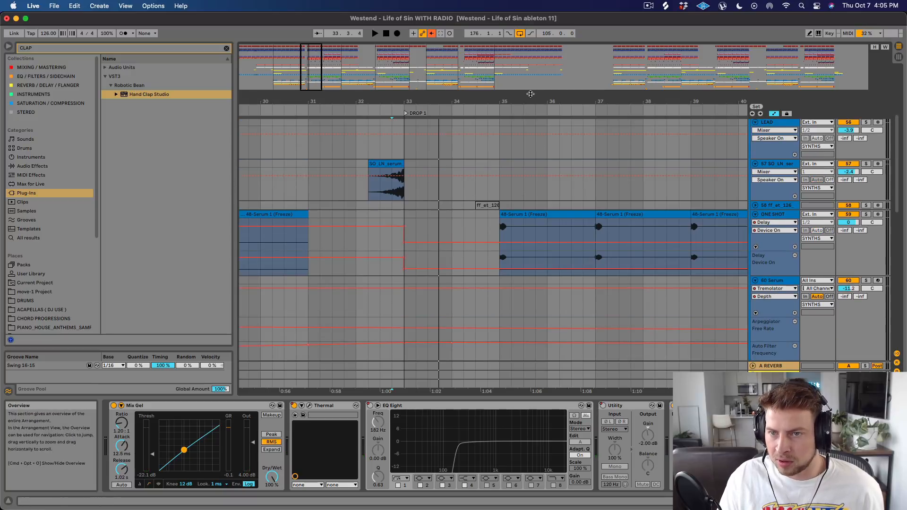
left_click_drag(530, 100, 470, 80)
double_click(460, 214)
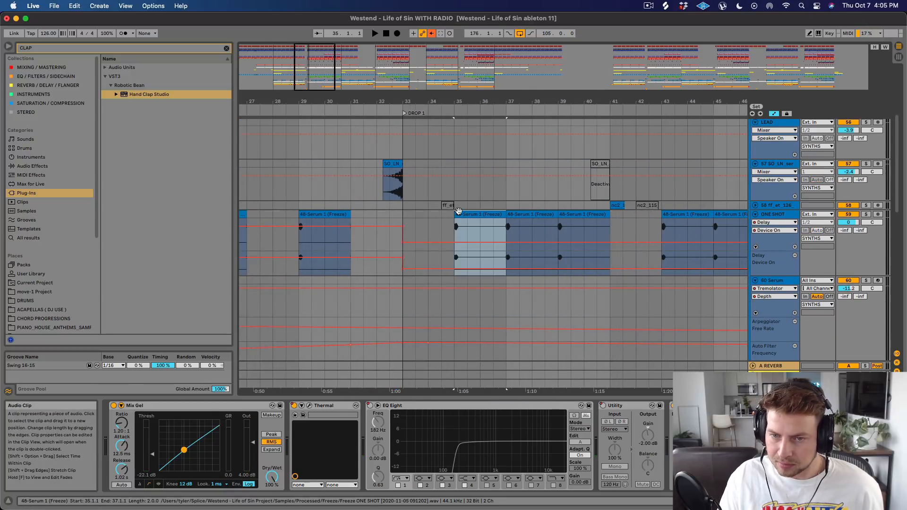
left_click(865, 215)
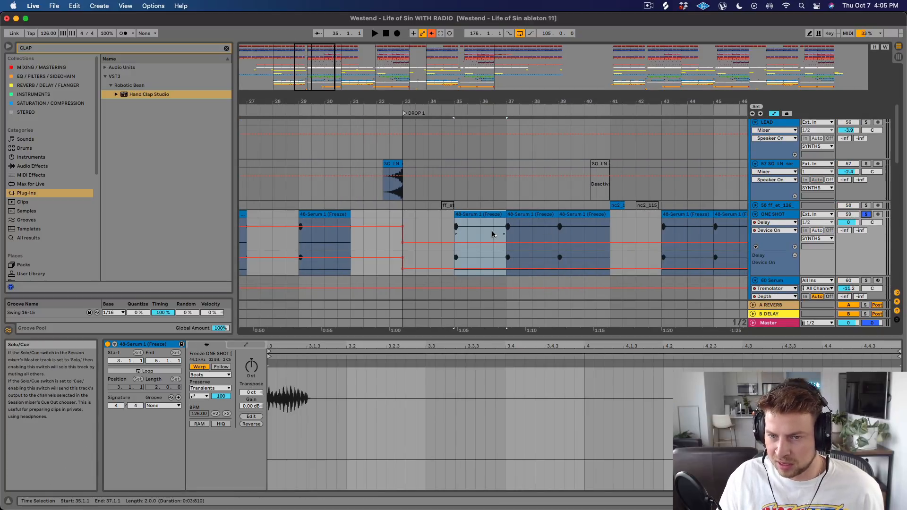
Play the soloed ONE SHOT clip from bar 35 and open the track's Utility, EQ Eight and Delay chain.
key("space")
key("space")
double_click(778, 216)
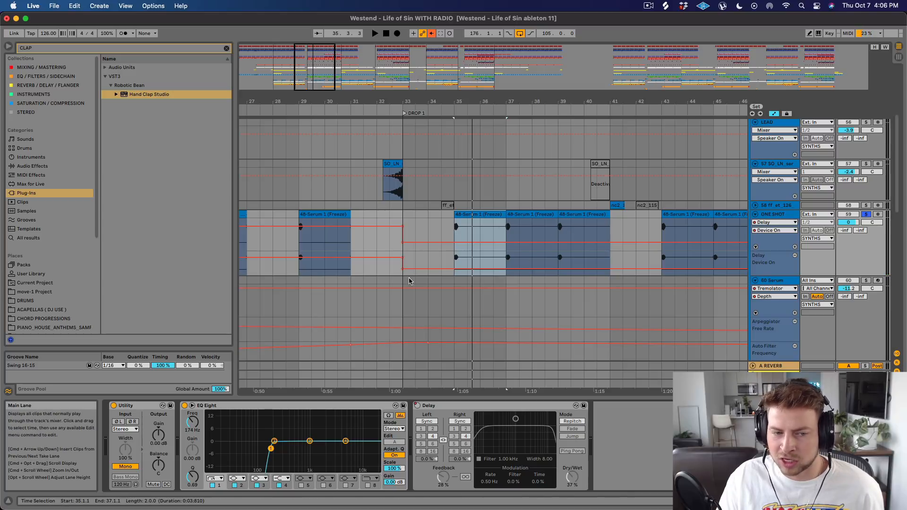
key("space")
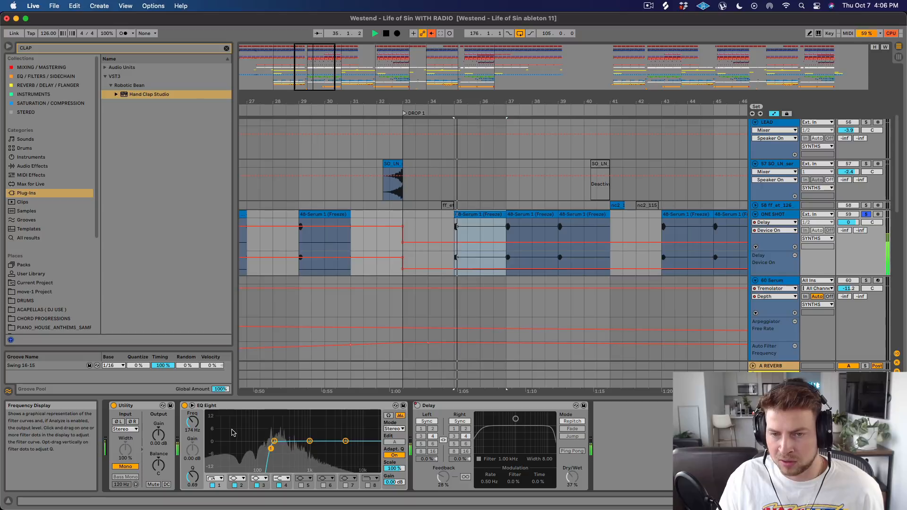
key("space")
Place the insert marker at 37.1.1 on ONE SHOT and compare playback with the track muted, reactivated, soloed and unsoloed.
left_click(511, 238)
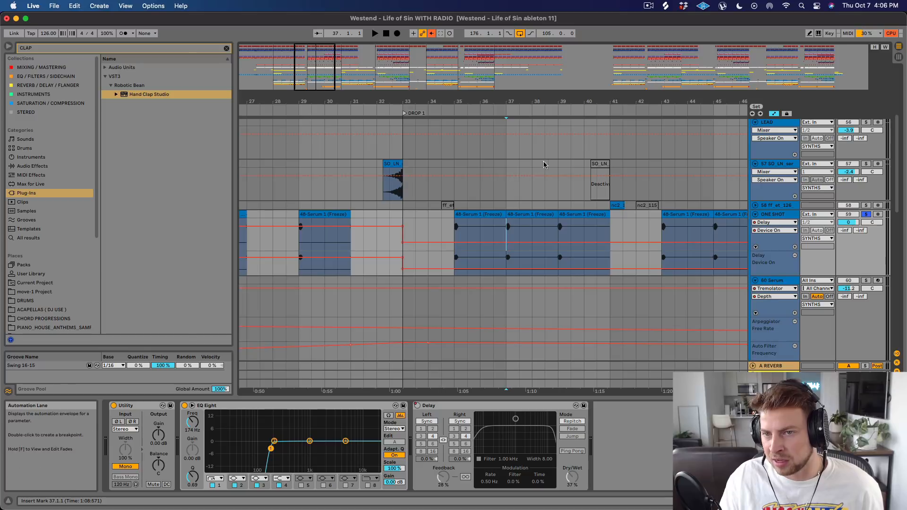
key("space")
left_click(848, 215)
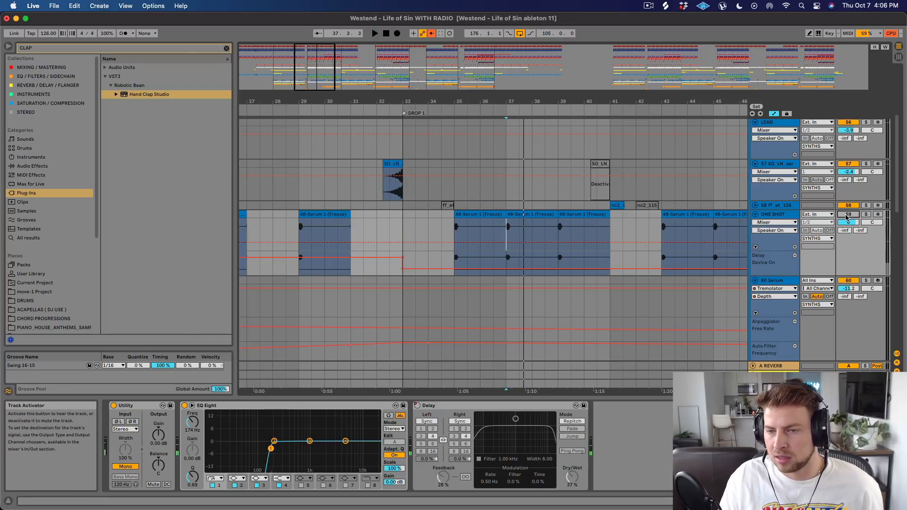
left_click(848, 215)
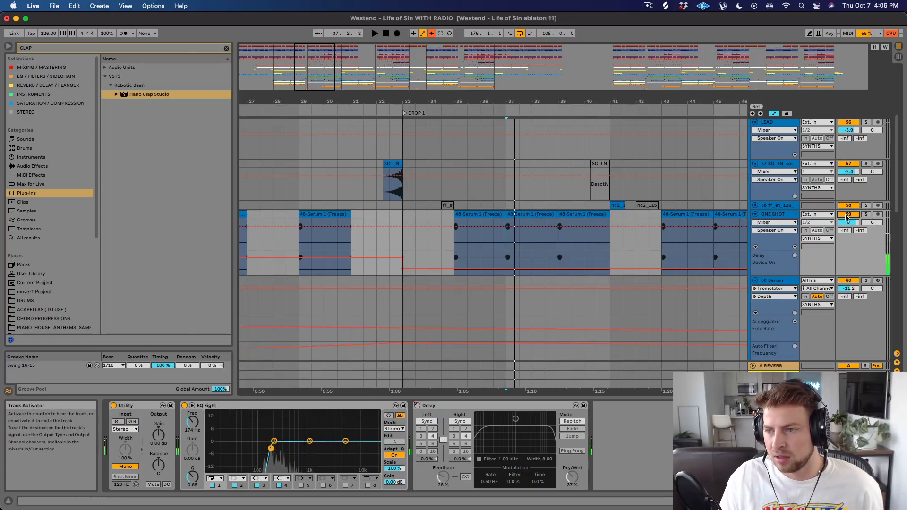
left_click(863, 214)
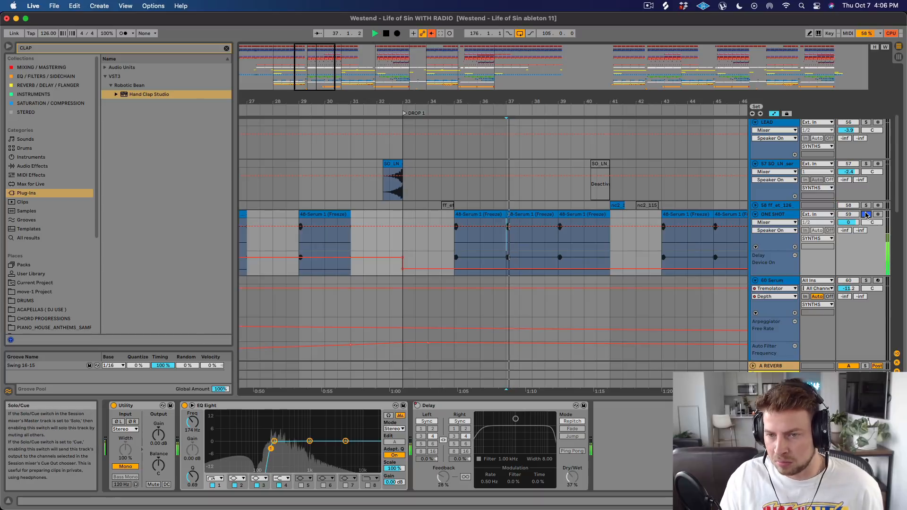
left_click(862, 215)
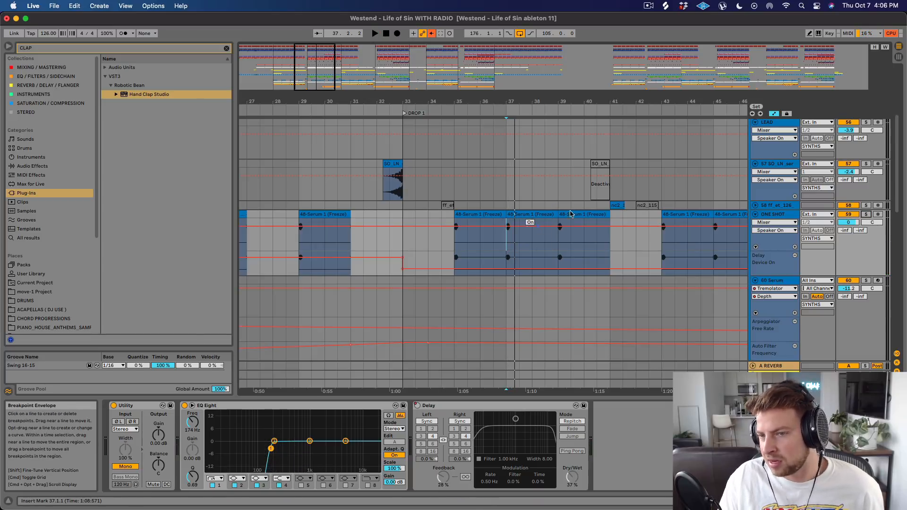
Unfold track 58, select its nc2_115_kit1_alive_bass_loop clip at bar 41, and play it soloed.
scroll(597, 231, "up", 2)
scroll(596, 237, "up", 3)
scroll(566, 233, "down", 8)
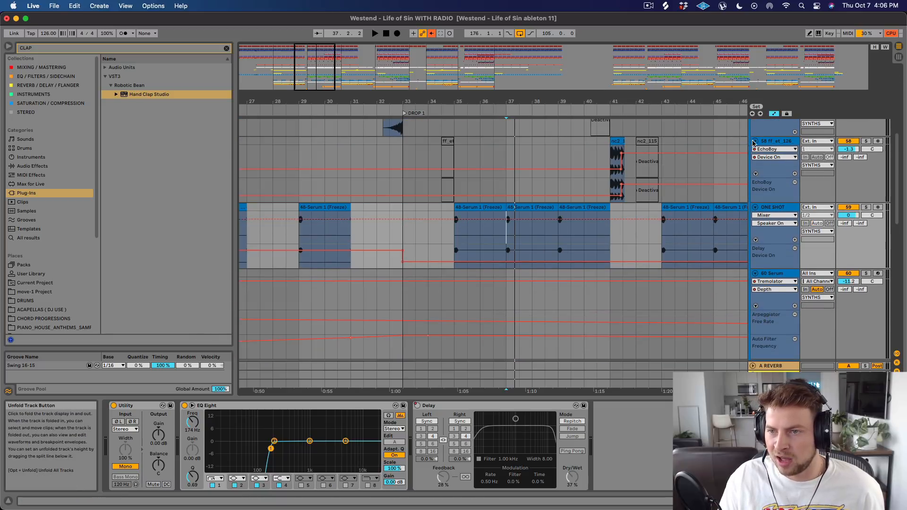
scroll(613, 151, "up", 3)
left_click(615, 150)
key("space")
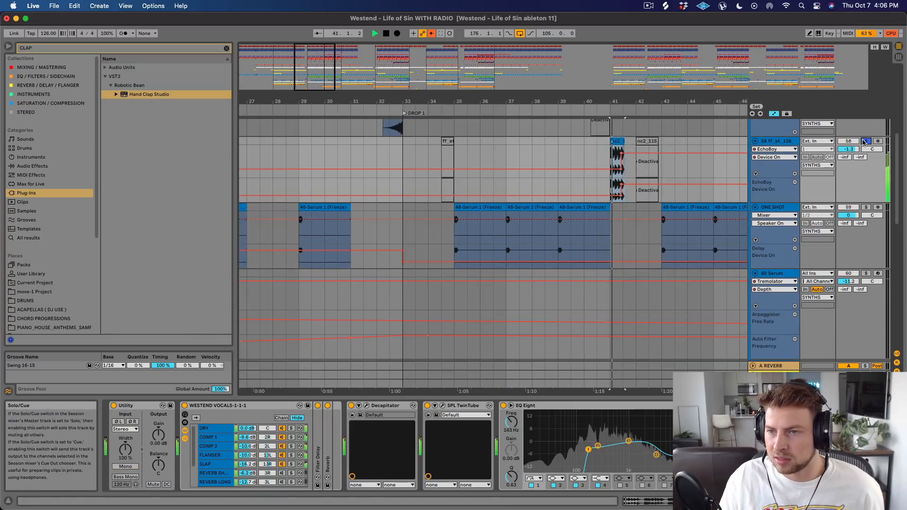
left_click(864, 142)
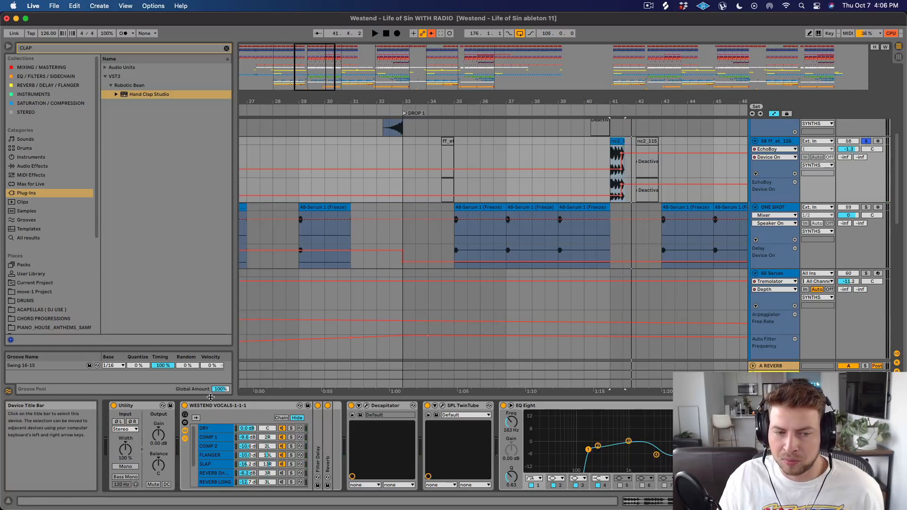
Examine the Decapitator settings and preset list and the SPL TwinTube settings on track 58, closing each plug-in window.
left_click(367, 405)
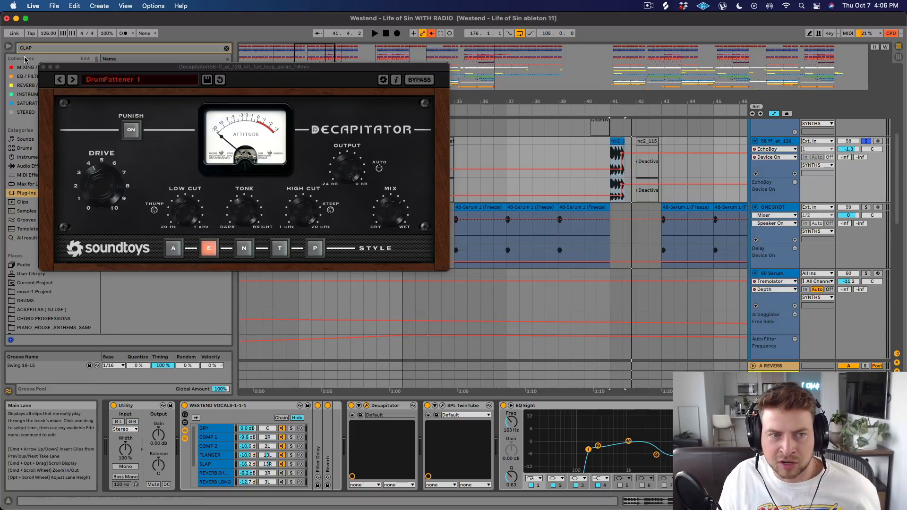
left_click(160, 84)
mouse_move(139, 97)
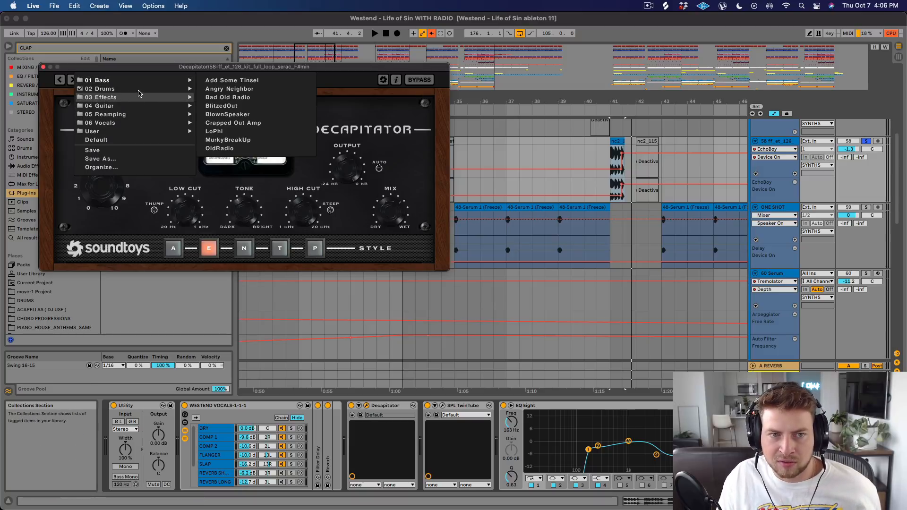
left_click(43, 67)
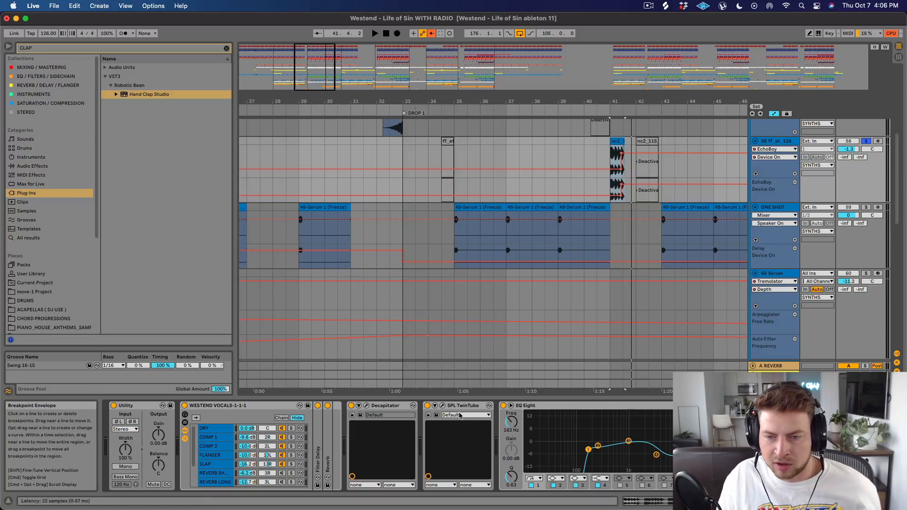
left_click(442, 405)
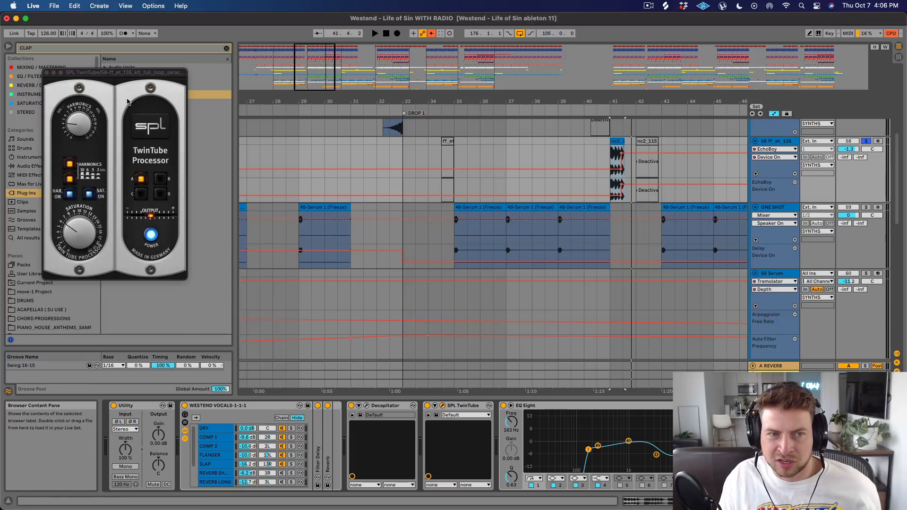
left_click_drag(136, 75, 420, 109)
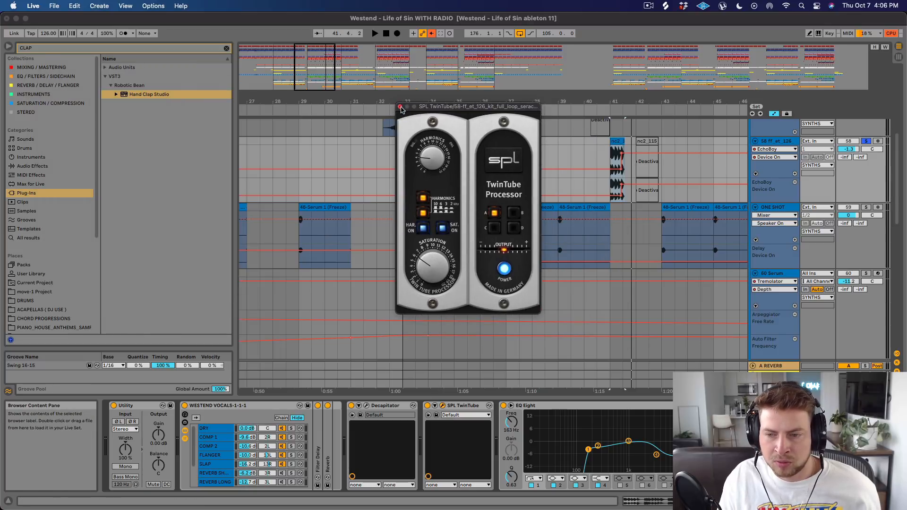
left_click(400, 108)
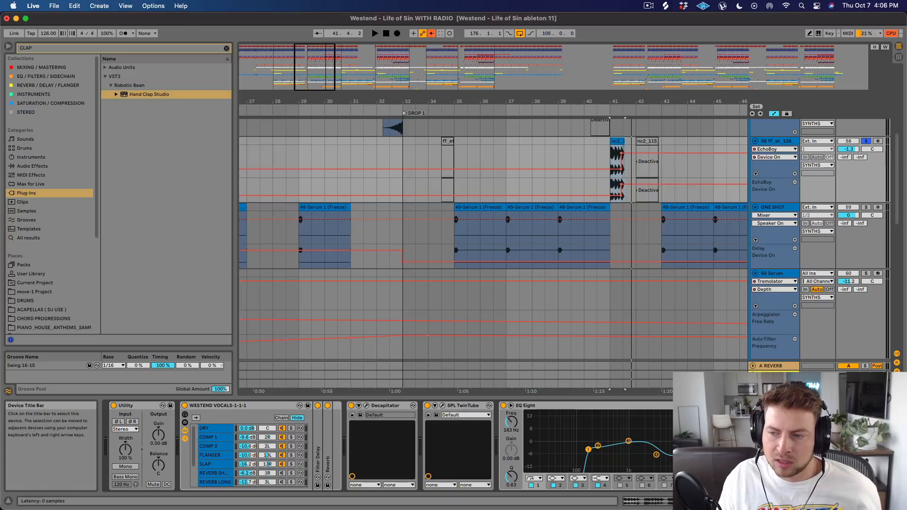
Replay the bass loop clip at bar 41 up close in solo, and unsolo track 58.
key("space")
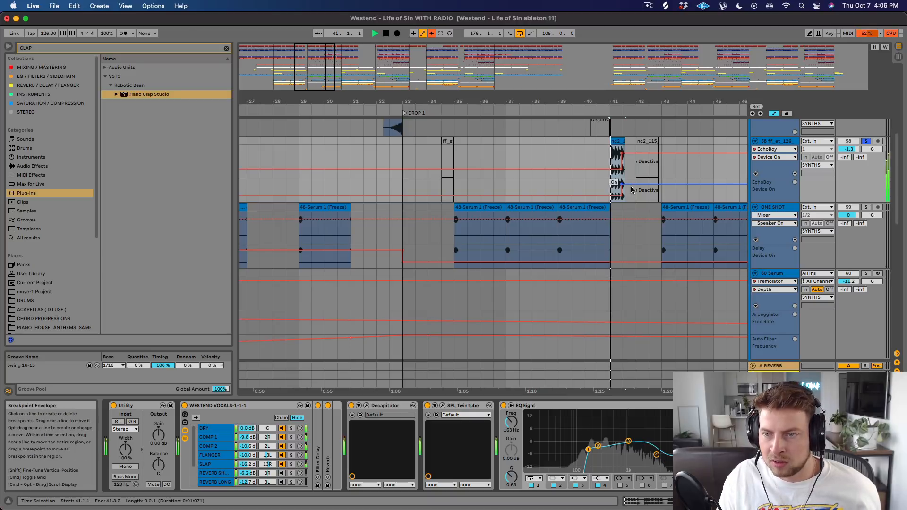
left_click_drag(652, 102, 403, 156)
key("space")
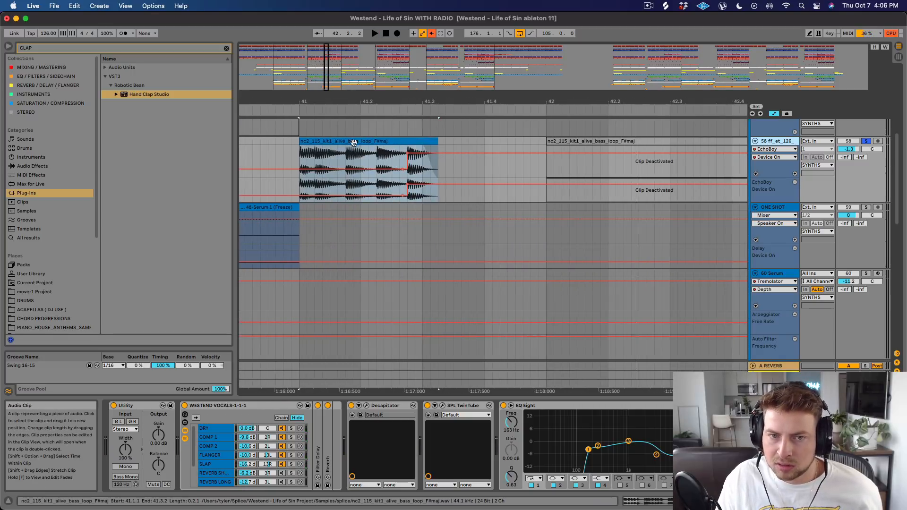
key("space")
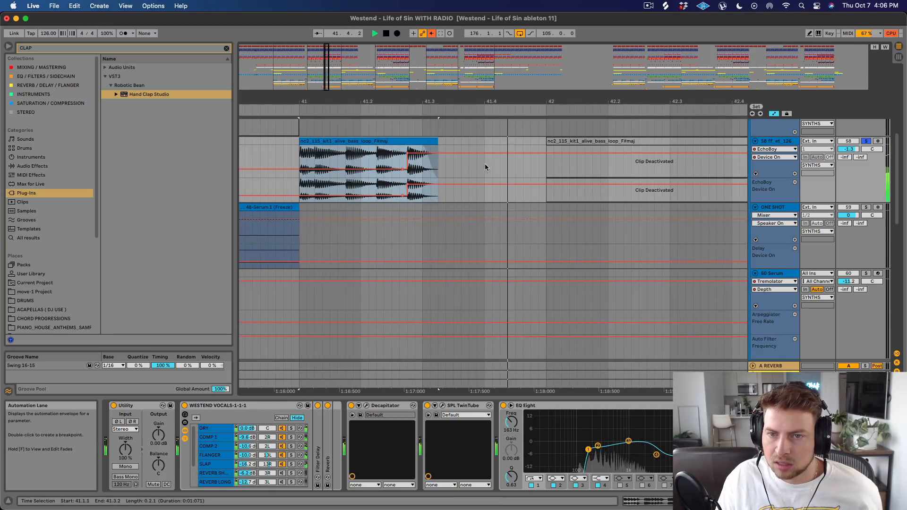
key("space")
left_click_drag(506, 100, 499, 78)
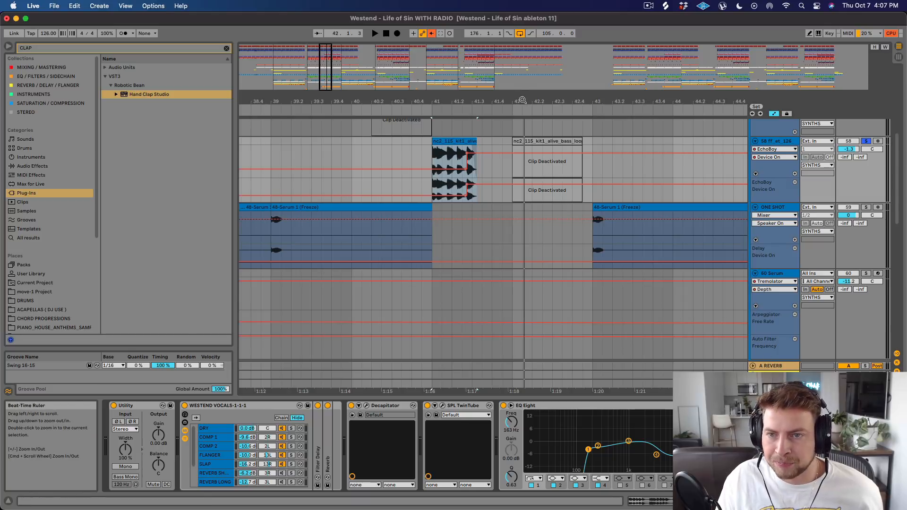
left_click_drag(523, 101, 474, 121)
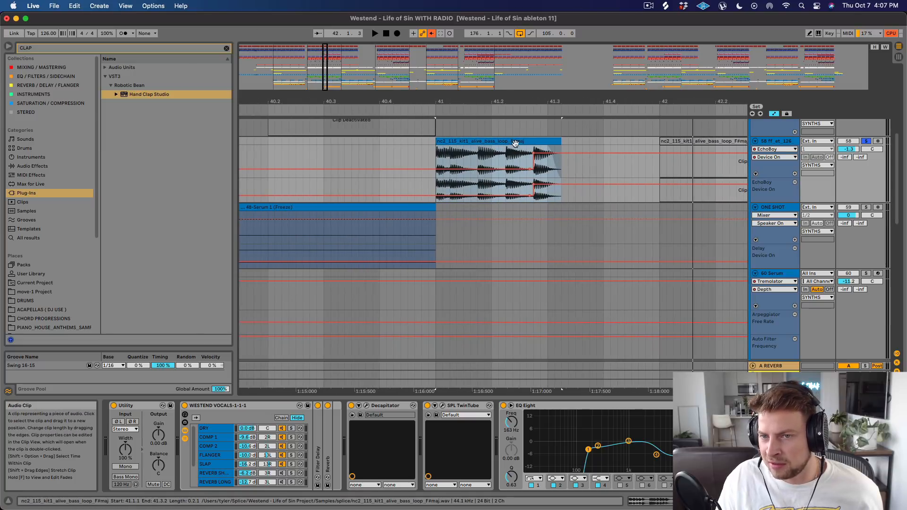
left_click_drag(468, 101, 487, 90)
left_click(866, 140)
Look over the synth tracks across the whole arrangement, from the Serum tracks up to the LEAD clips in Drop 2.
scroll(590, 165, "up", 4)
left_click_drag(555, 102, 557, 70)
scroll(625, 245, "down", 7)
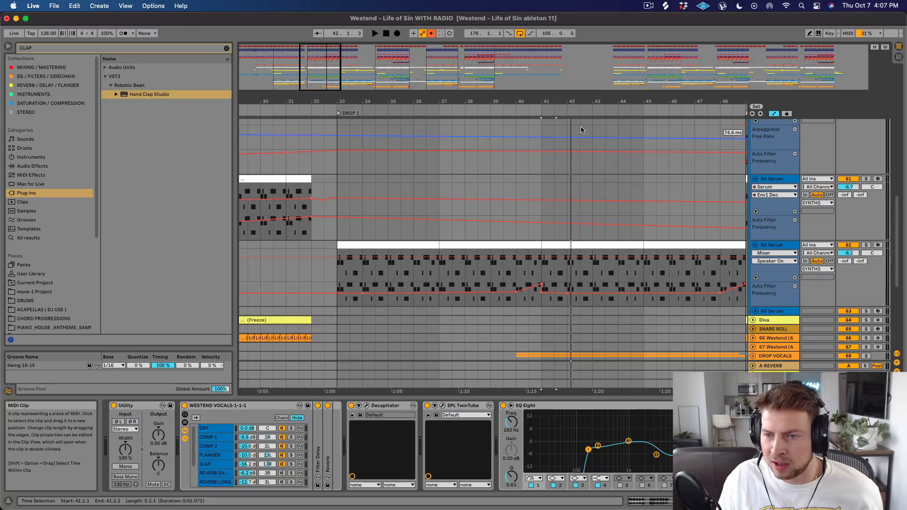
left_click_drag(569, 101, 545, 71)
scroll(546, 193, "up", 6)
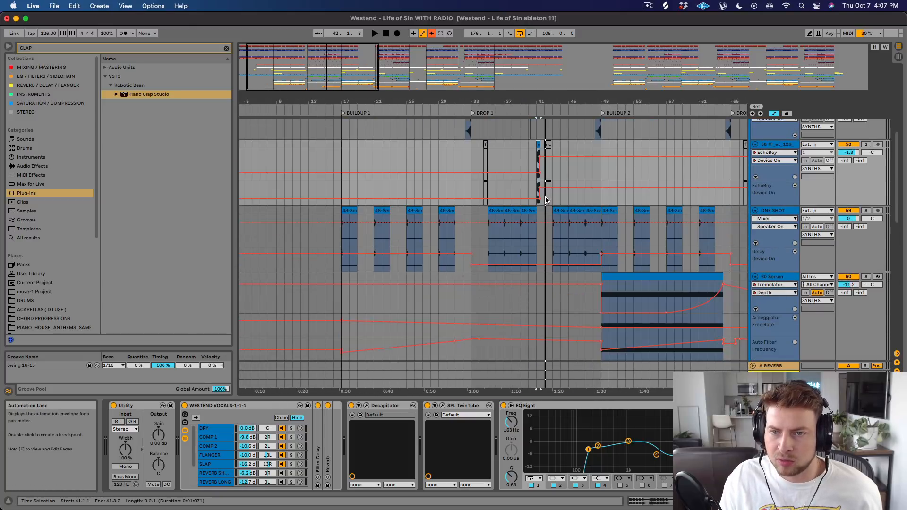
scroll(545, 198, "up", 6)
scroll(554, 194, "down", 5)
left_click_drag(566, 101, 452, 71)
scroll(442, 191, "down", 5)
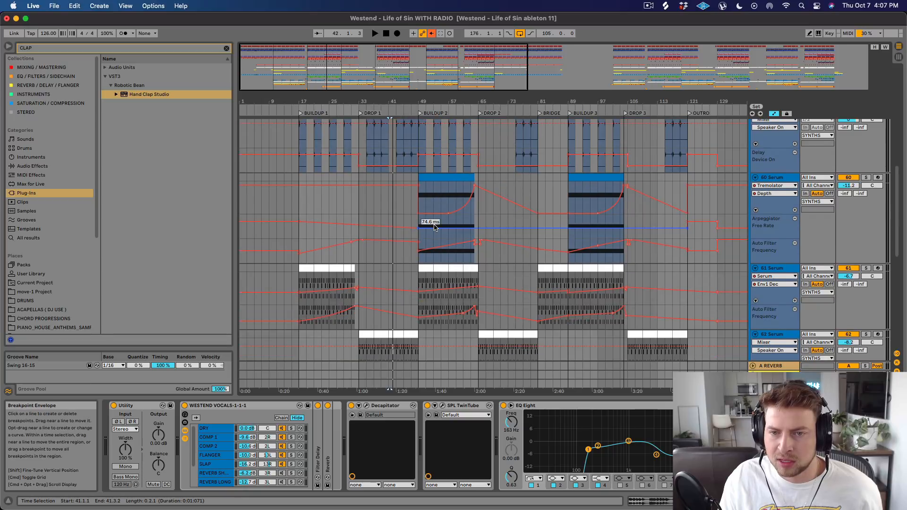
scroll(434, 225, "up", 3)
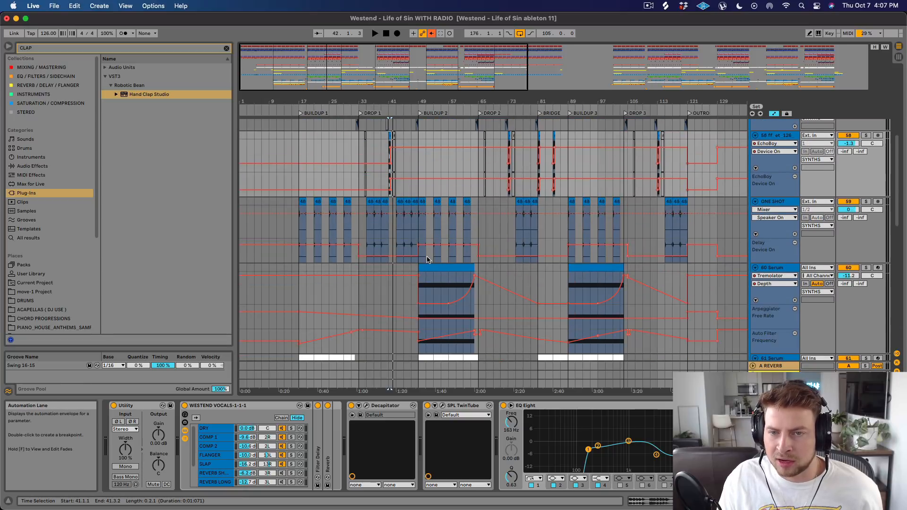
scroll(428, 259, "up", 10)
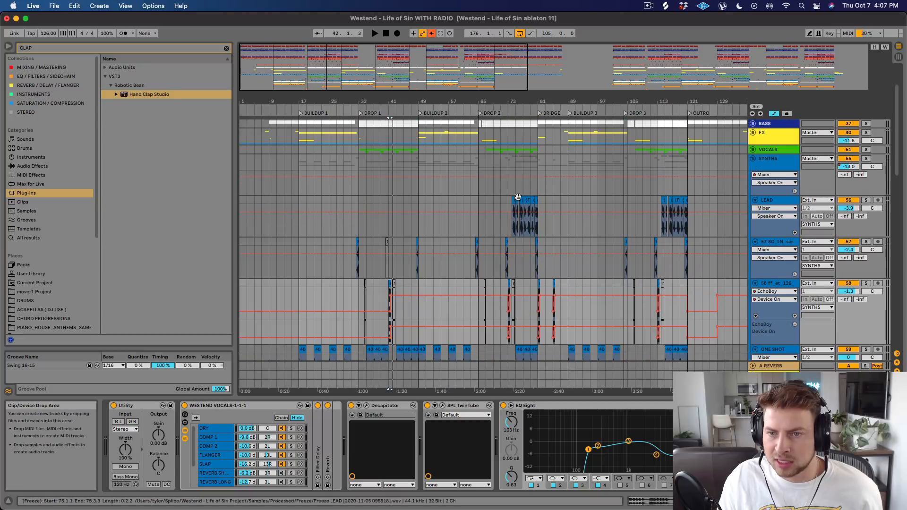
scroll(486, 144, "up", 3)
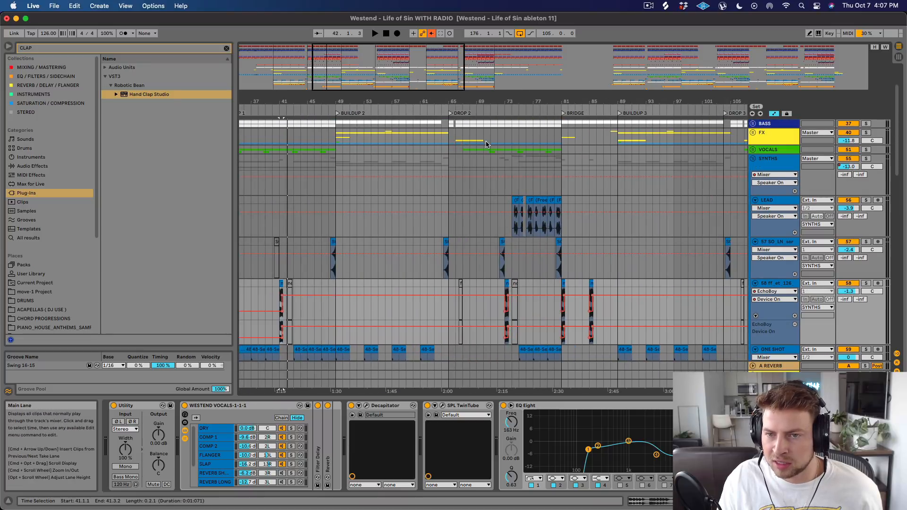
Place the insert marker at 71.1.1 on LEAD, play Drop 2 in the full mix, and solo LEAD before stopping.
left_click(491, 200)
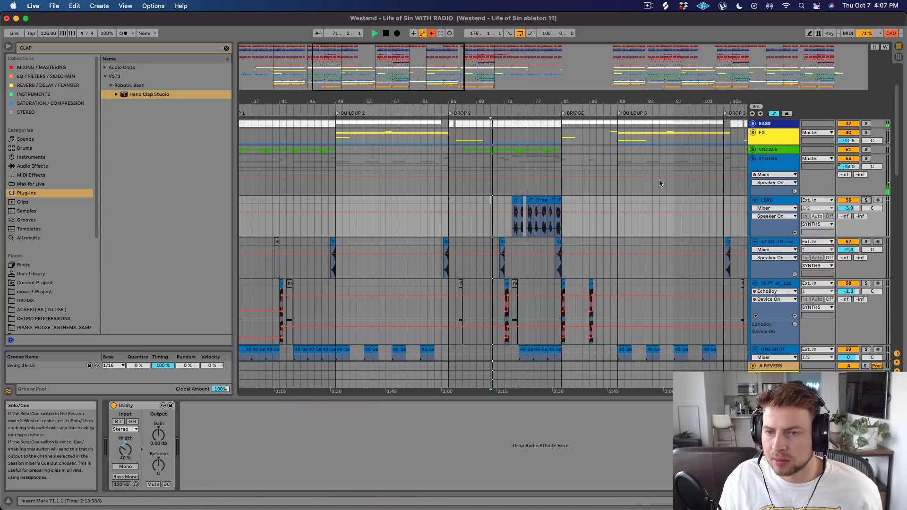
left_click_drag(510, 102, 449, 144)
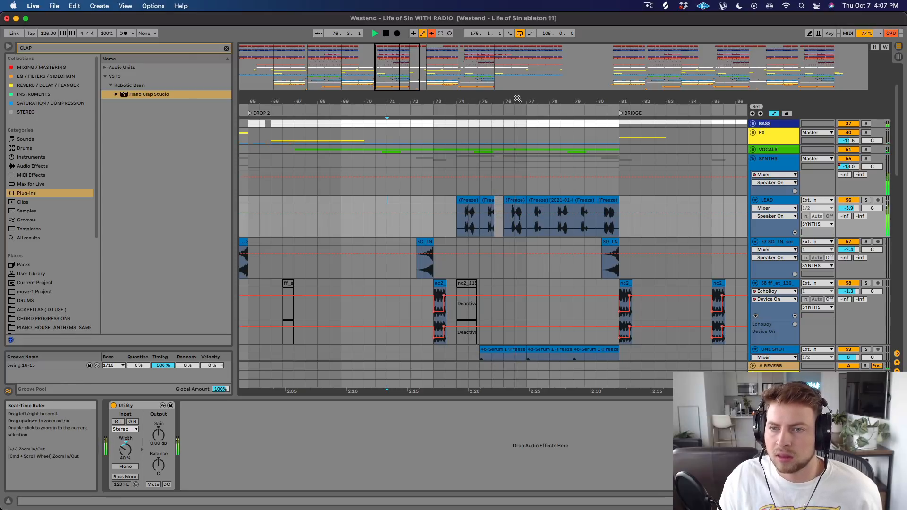
mouse_move(516, 98)
left_mouse_down()
mouse_move(517, 142)
mouse_move(510, 98)
left_mouse_up()
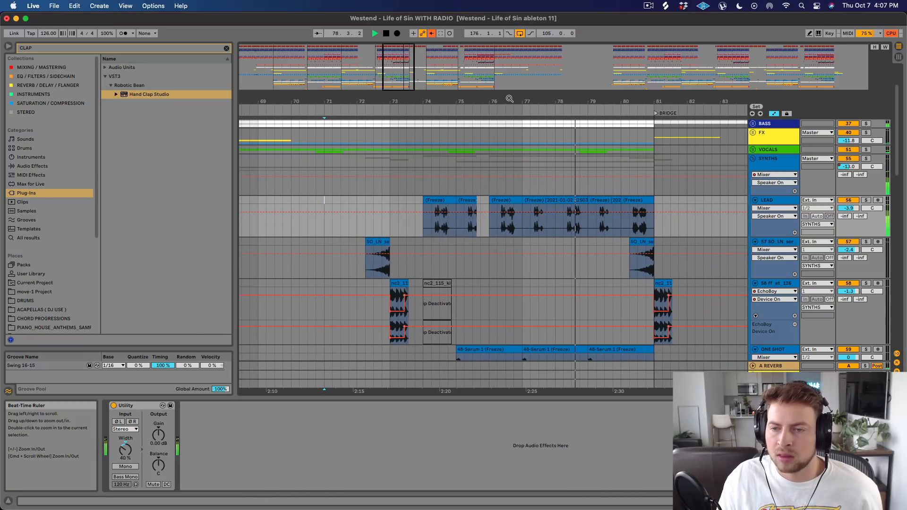
left_click(866, 200)
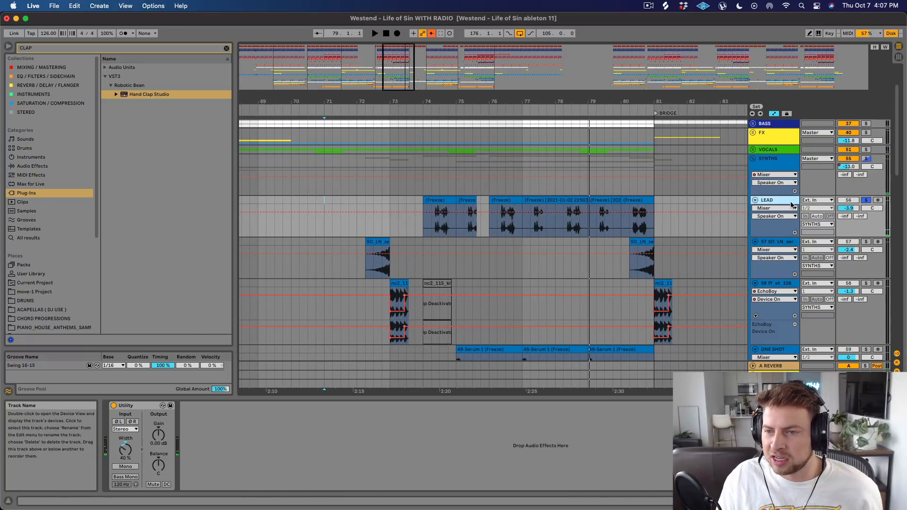
key("space")
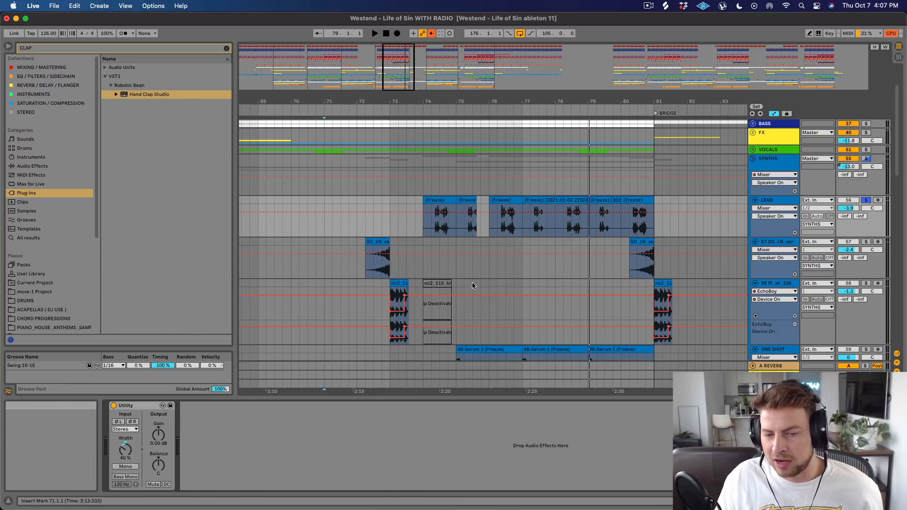
Place the insert marker at 75.1.1, fold the SYNTHS group, and play it soloed together with the DROP VOCALS group.
left_click_drag(432, 101, 391, 111)
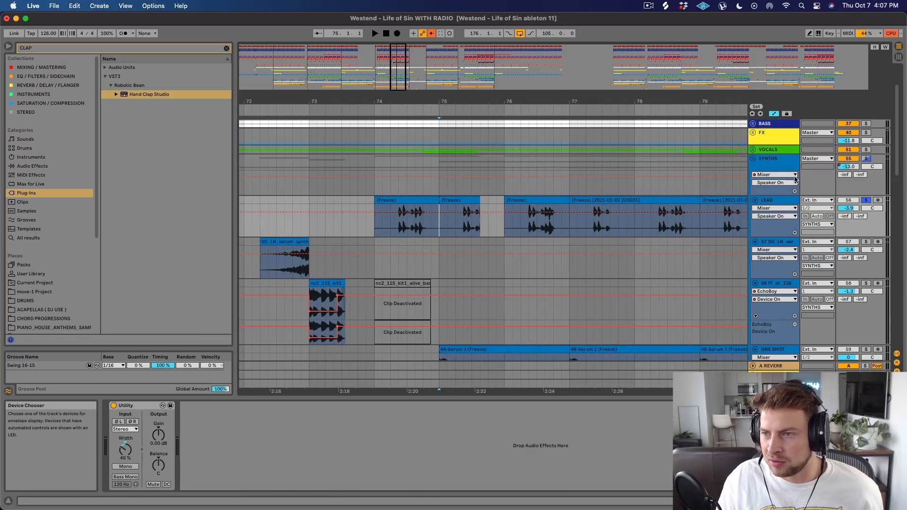
left_click(754, 161)
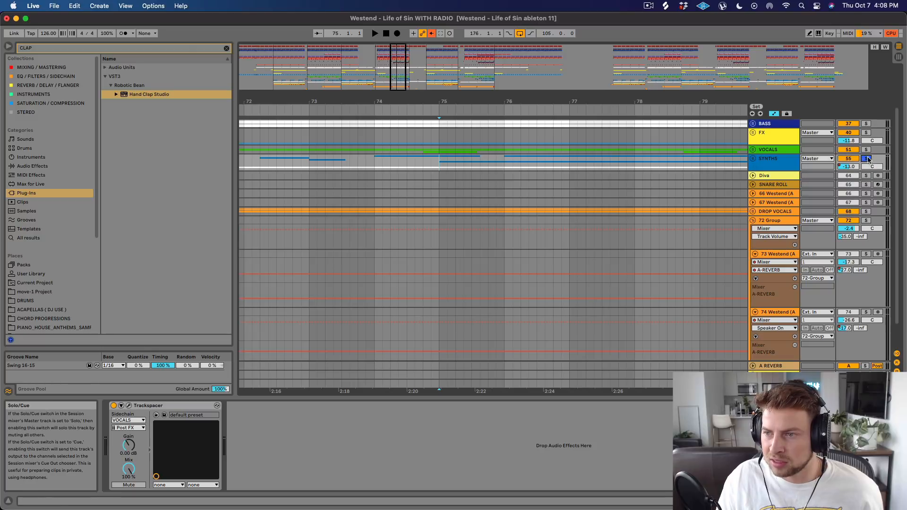
left_click(865, 212)
key("space")
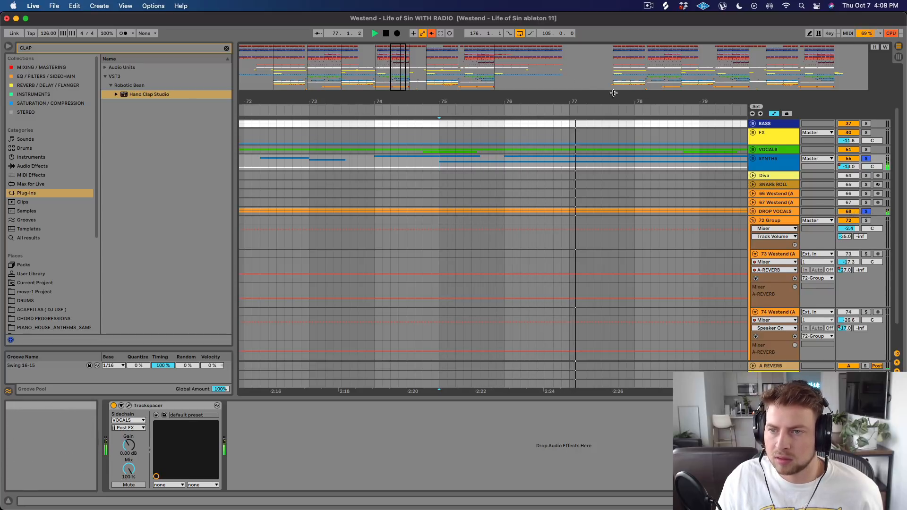
Unfold the DROP VOCALS and SYNTHS groups to compare their clips in the last bars of Drop 2.
left_click_drag(629, 101, 438, 100)
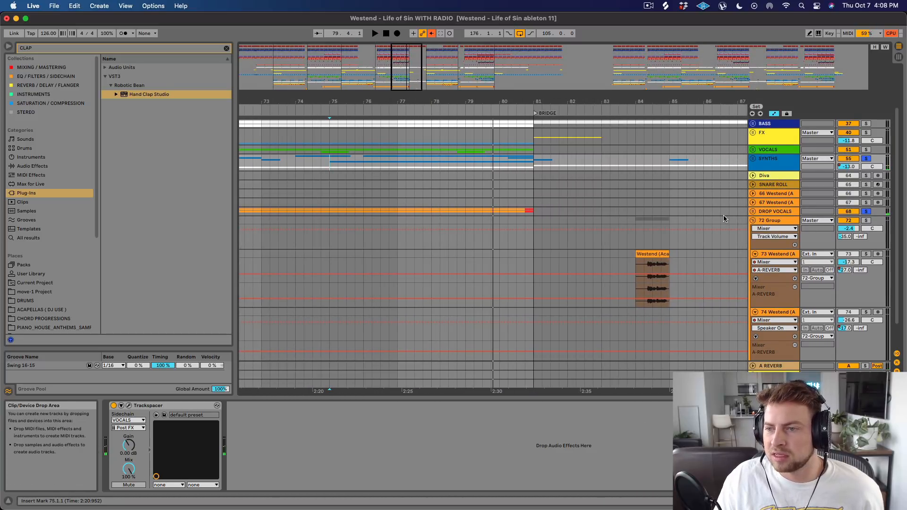
left_click(753, 212)
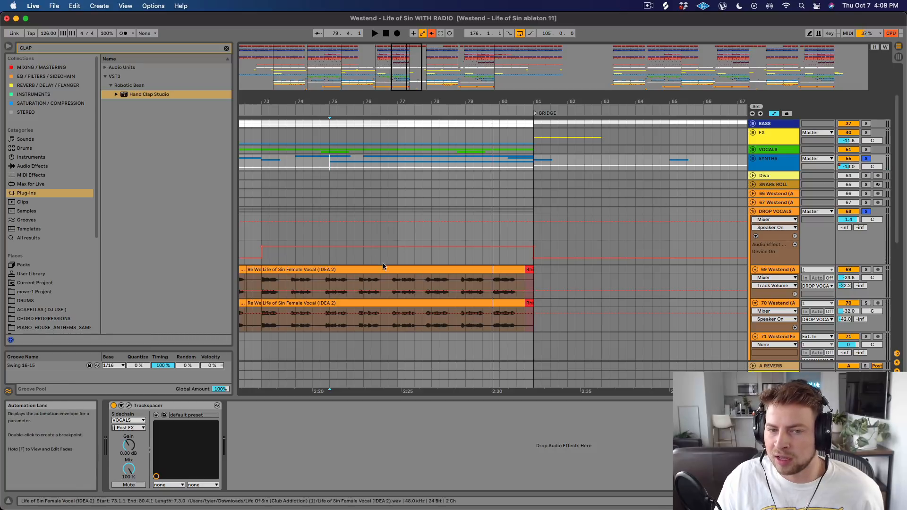
left_click(753, 159)
scroll(332, 233, "down", 3)
scroll(332, 234, "down", 3)
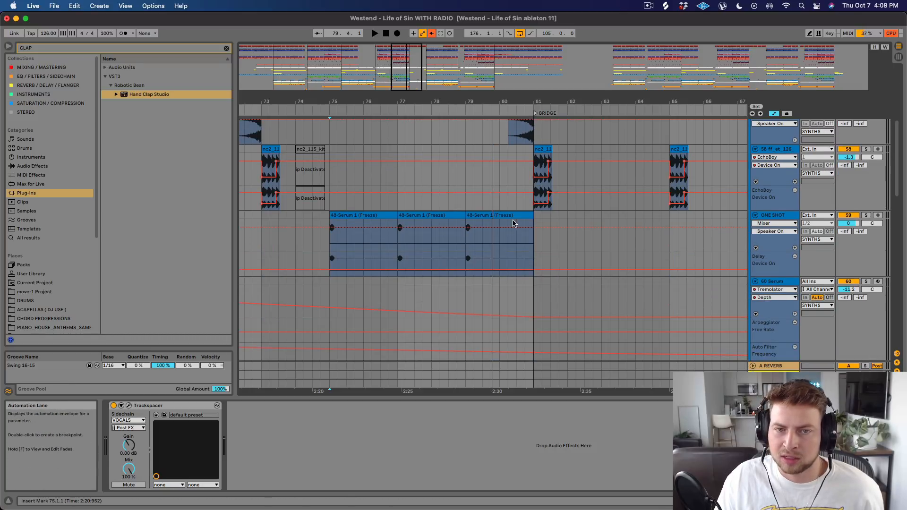
scroll(803, 208, "up", 4)
Fold the individual synth tracks, unfold only LEAD, and select 74.3.1 to 75.1.1 on track 69 and then on LEAD.
left_click(756, 167, "alt")
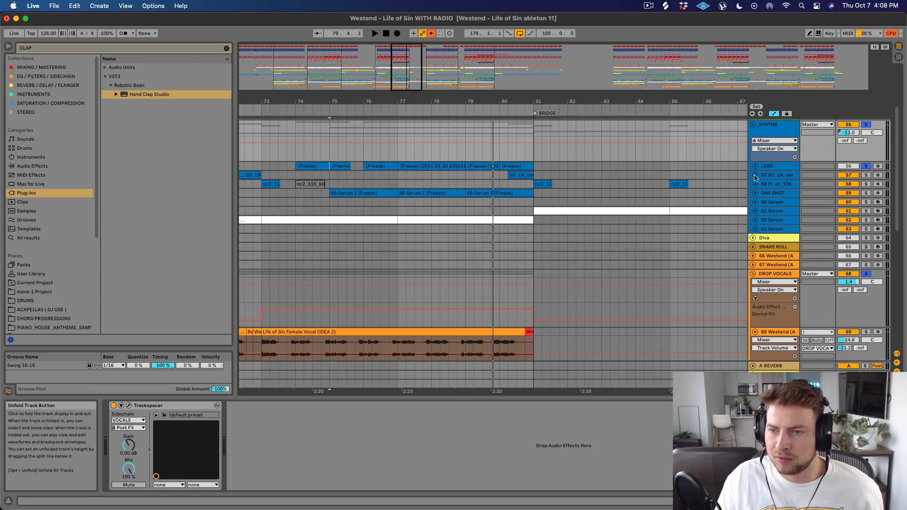
left_click(755, 168)
scroll(569, 231, "down", 3)
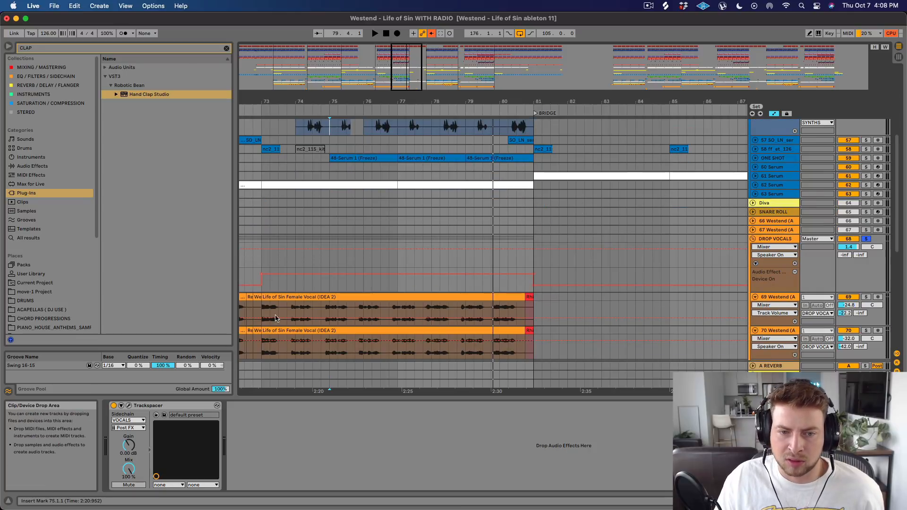
left_click_drag(262, 310, 306, 309)
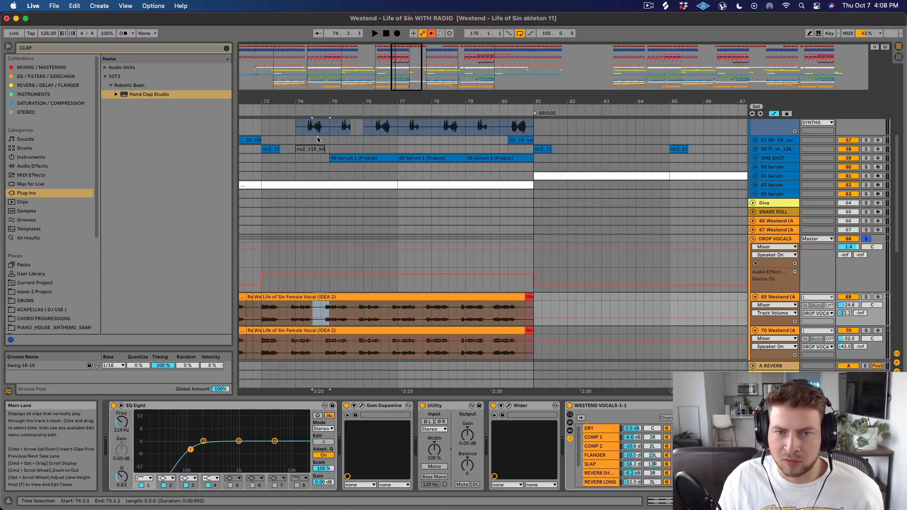
left_click_drag(311, 129, 328, 129)
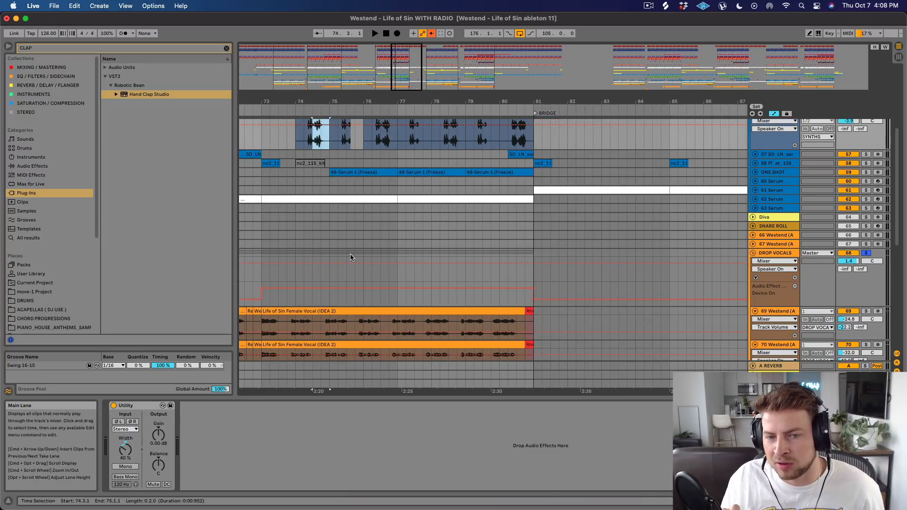
Select 73.1.1 to 75.1.1 on LEAD and duplicate that section three times through the end of Drop 2.
scroll(359, 259, "up", 5)
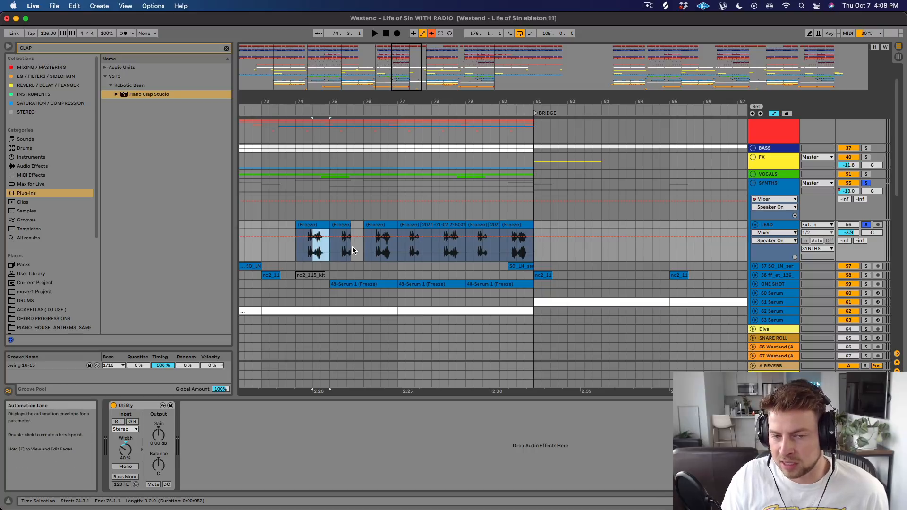
left_click(295, 254)
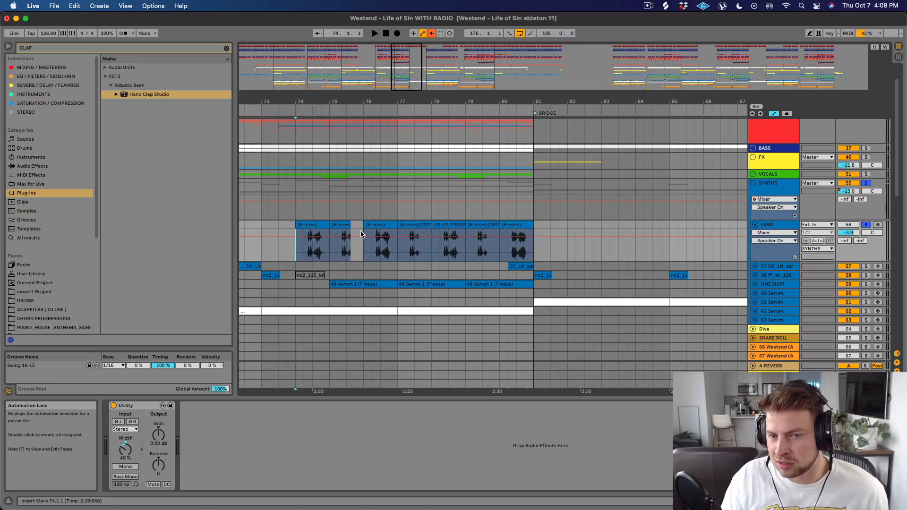
left_click_drag(262, 235, 329, 227)
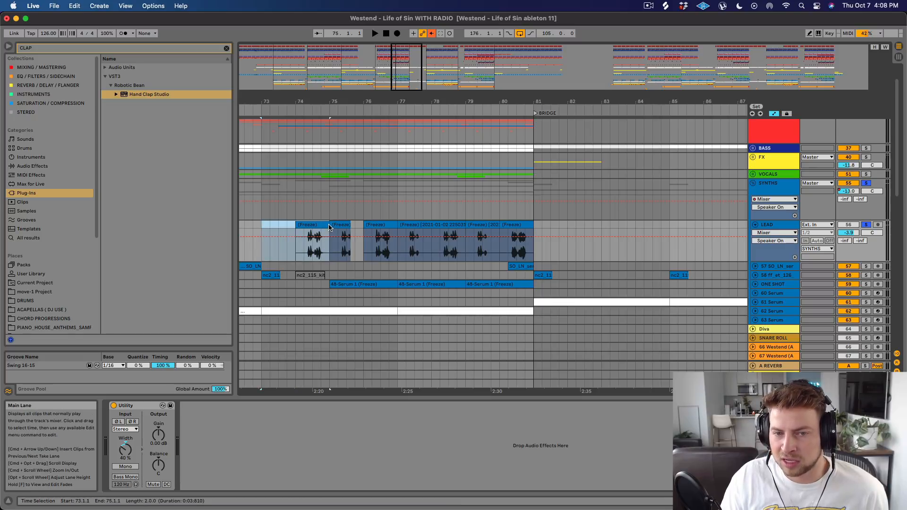
key("super+d")
key("super+d")
key("super+d")
Delete the short LEAD clips starting at bars 75, 77 and 79, and play back the thinned-out lead.
left_click(342, 225)
key("Delete")
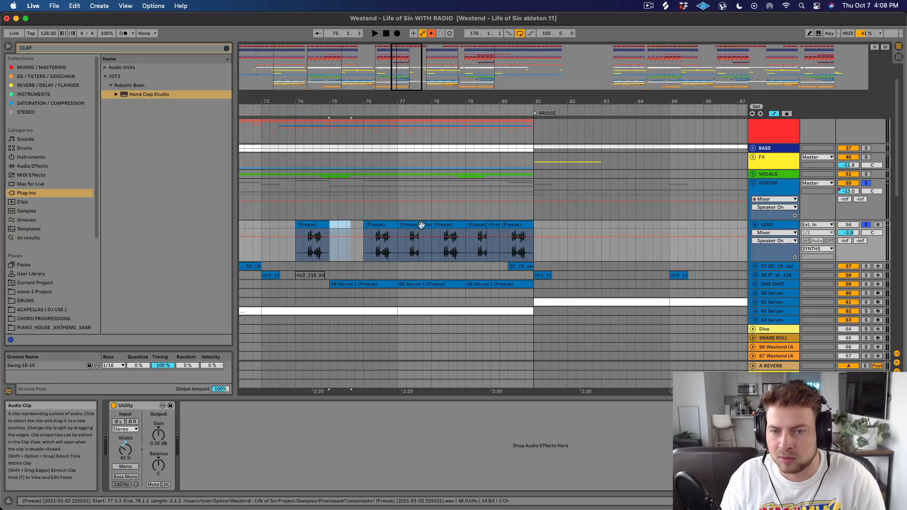
left_click(407, 225)
key("Delete")
left_click(476, 226)
key("Delete")
left_click(305, 255)
key("space")
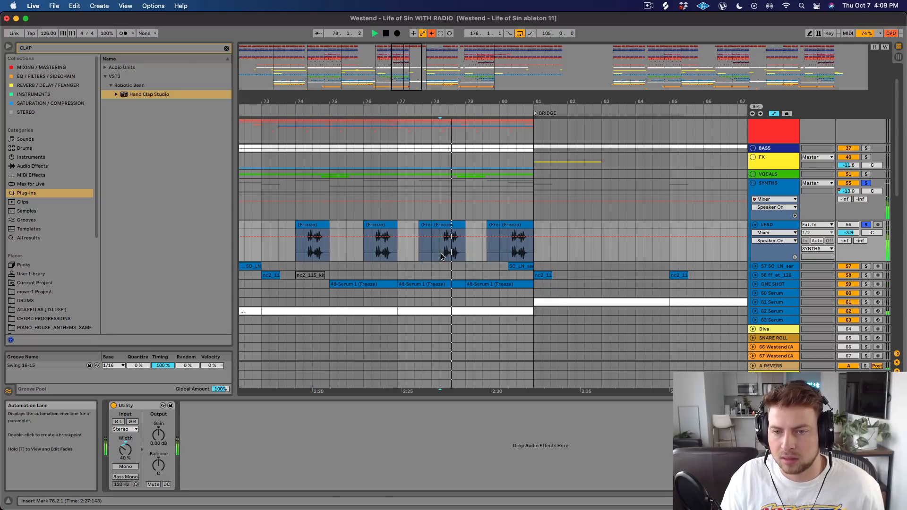
key("space")
Undo the clip deletions and the duplications on LEAD.
key("super+z")
key("super+z")
key("super+z")
key("super+z")
key("super+z")
key("super+z")
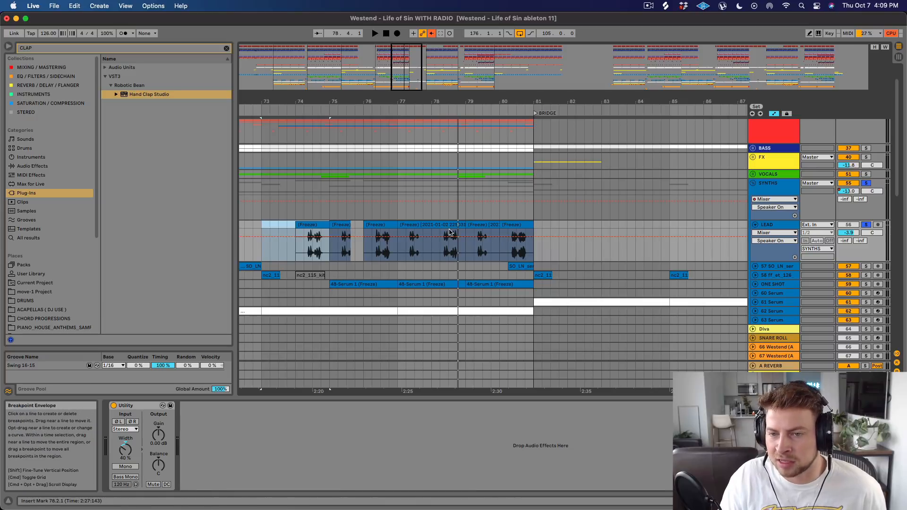
Solo only LEAD, play it from 74.2.1, and replay its phrase from 76.2.1 to 77.1.1.
left_click(304, 250)
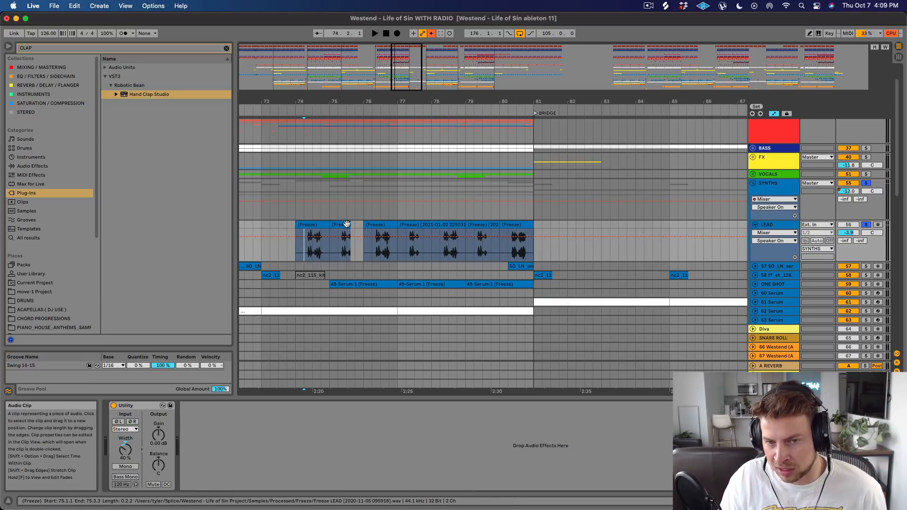
left_click(865, 224)
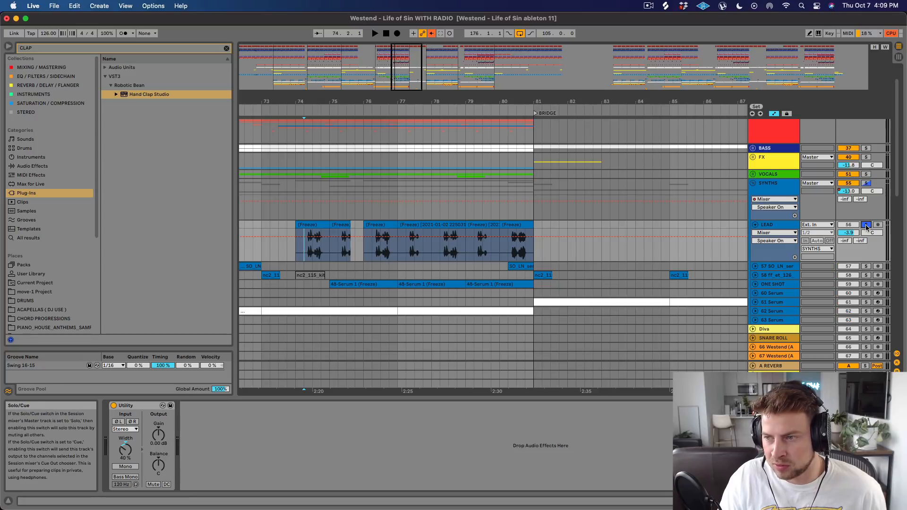
key("space")
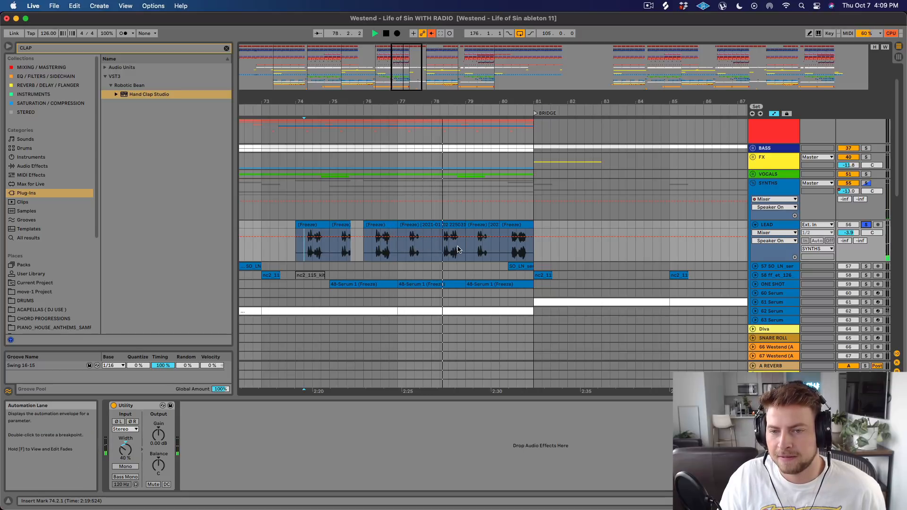
mouse_move(377, 255)
left_mouse_down()
mouse_move(371, 253)
mouse_move(389, 245)
left_mouse_up()
key("space")
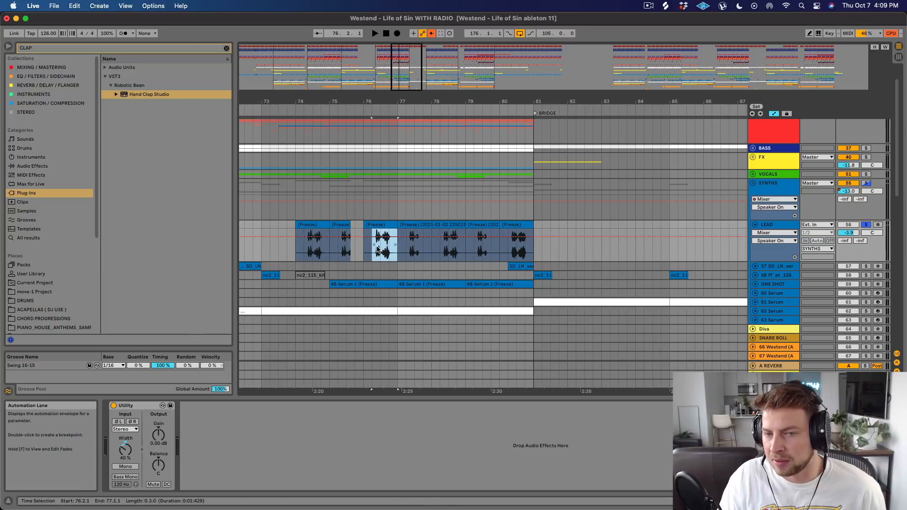
left_click(305, 255)
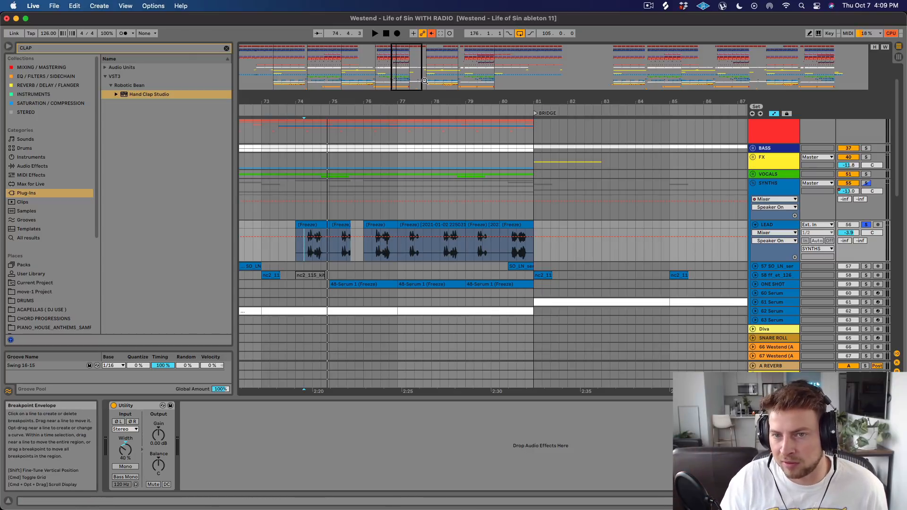
Select the Buildup 2 clip on track 60 Serum, solo and unfold the track, and play from 49.1.1.
scroll(425, 236, "down", 5)
scroll(489, 214, "down", 3)
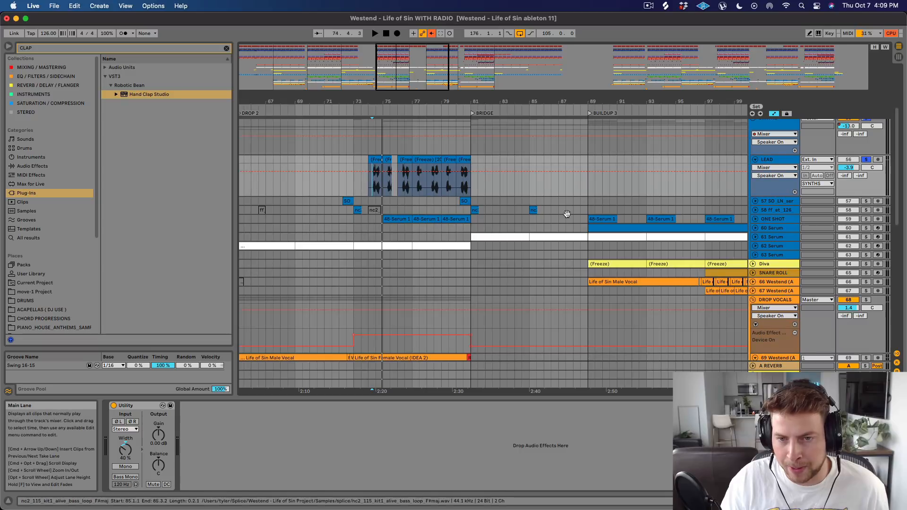
left_click_drag(460, 101, 461, 54)
left_click(361, 228)
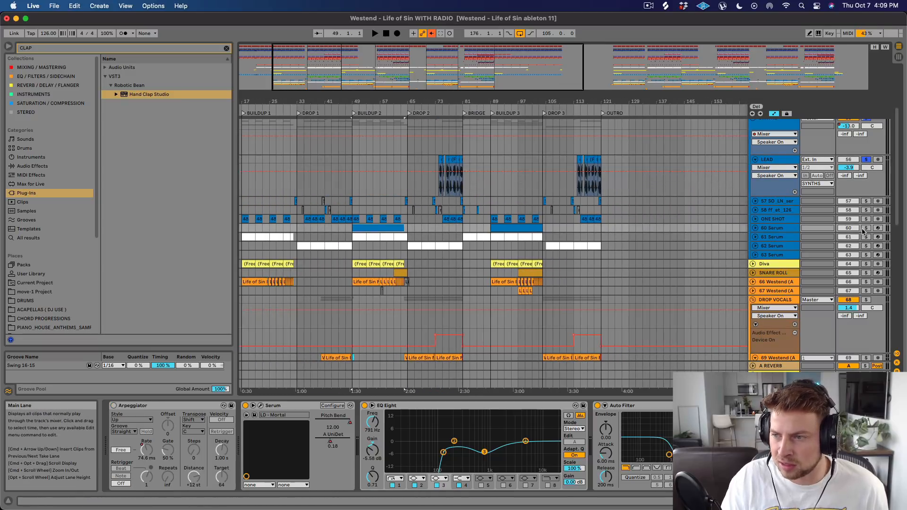
left_click(754, 227)
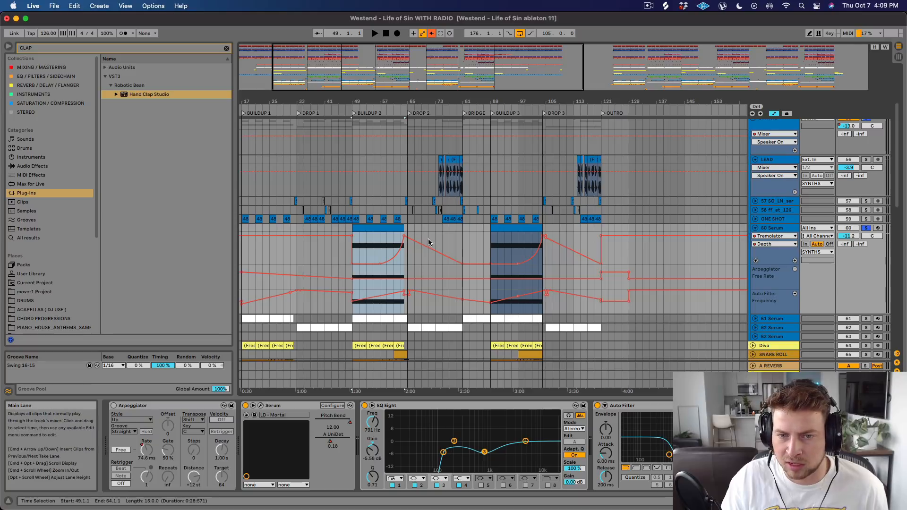
key("space")
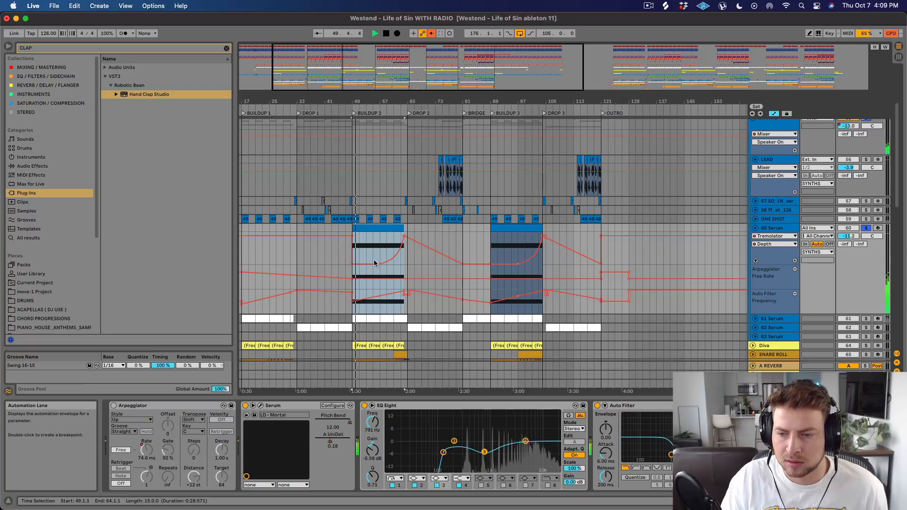
Inspect the LD - Mortal patch in track 60's Serum window during playback, and close the plug-in window.
left_click(261, 406)
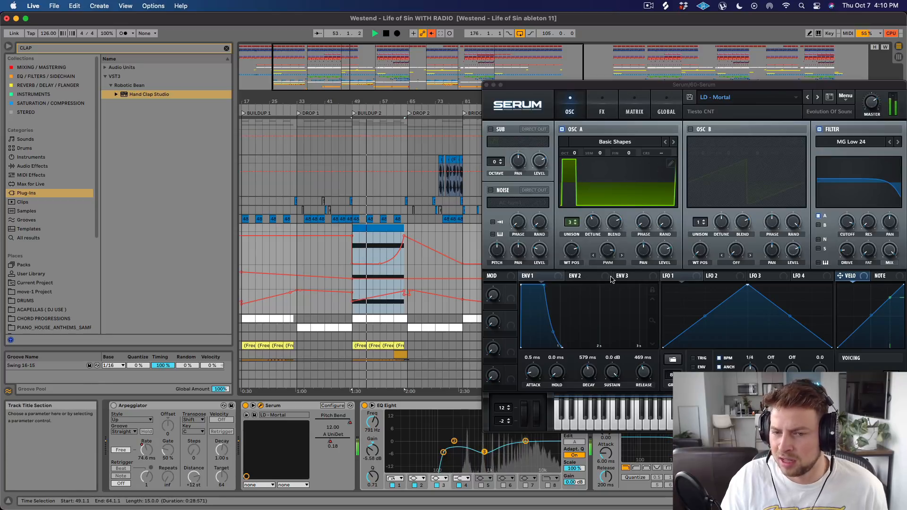
left_click(486, 85)
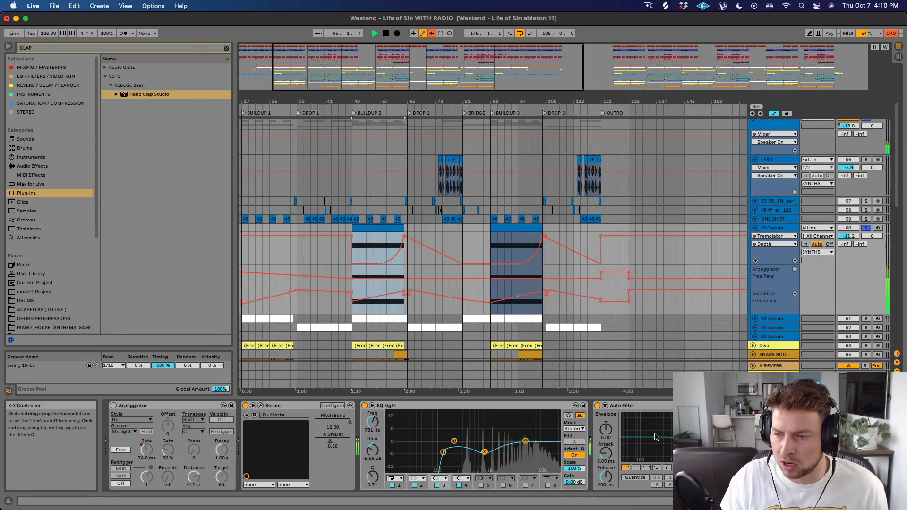
left_click(820, 405)
left_click(820, 406)
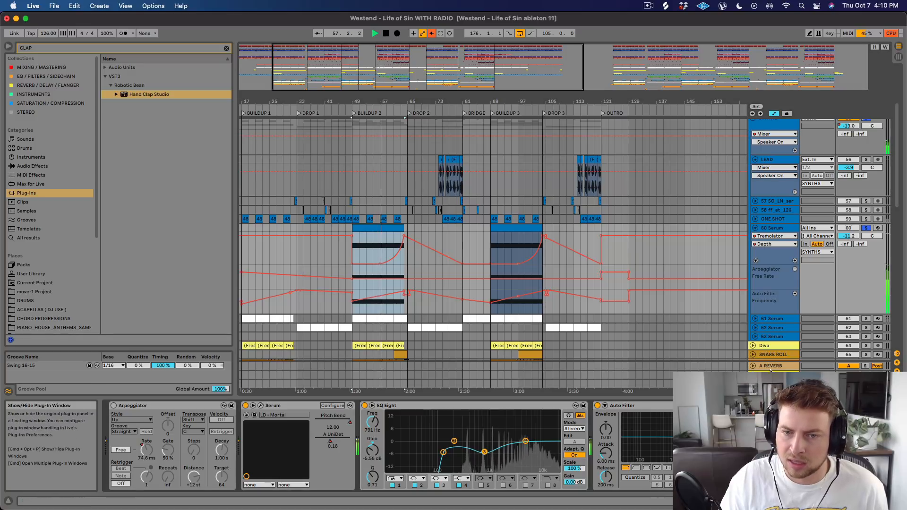
Unsolo track 60, open its Tremolator plug-in, place the insert marker at 61.1.1 on its depth automation, and stop playback.
left_click(866, 228)
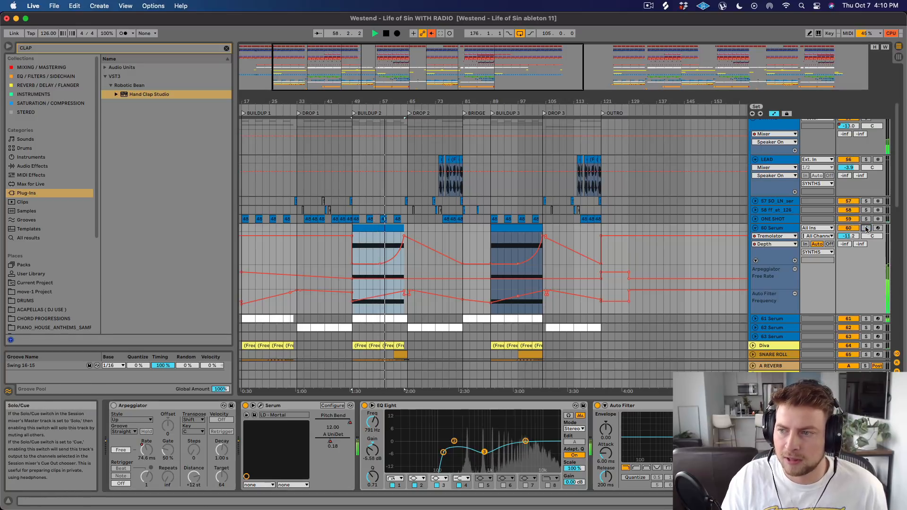
left_click_drag(395, 100, 396, 124)
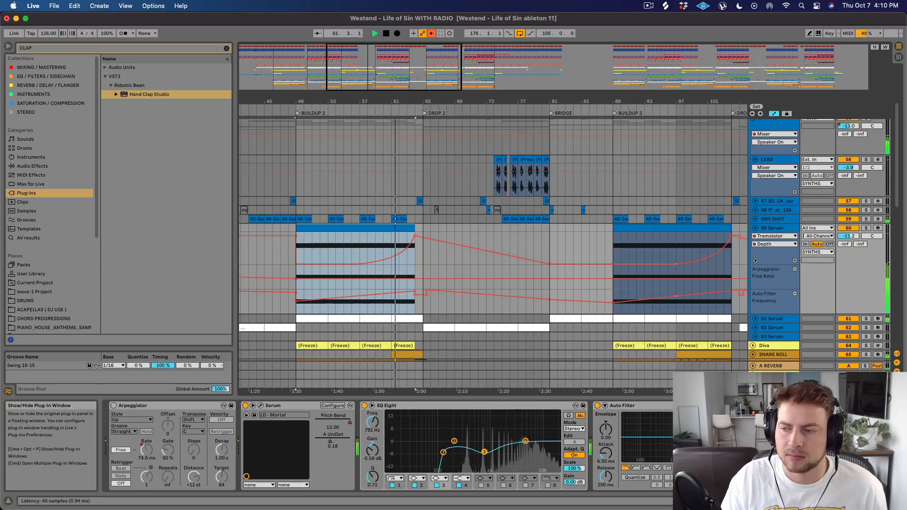
left_click(813, 405)
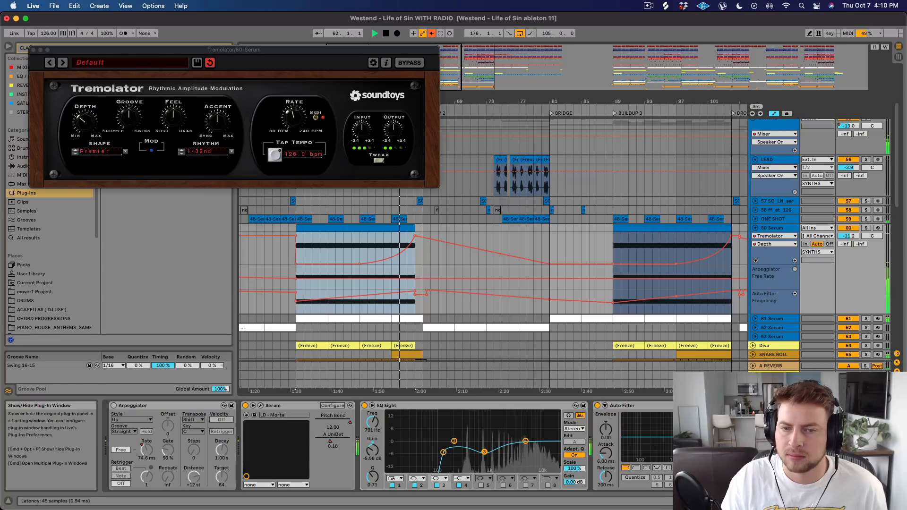
left_click(393, 244)
key("space")
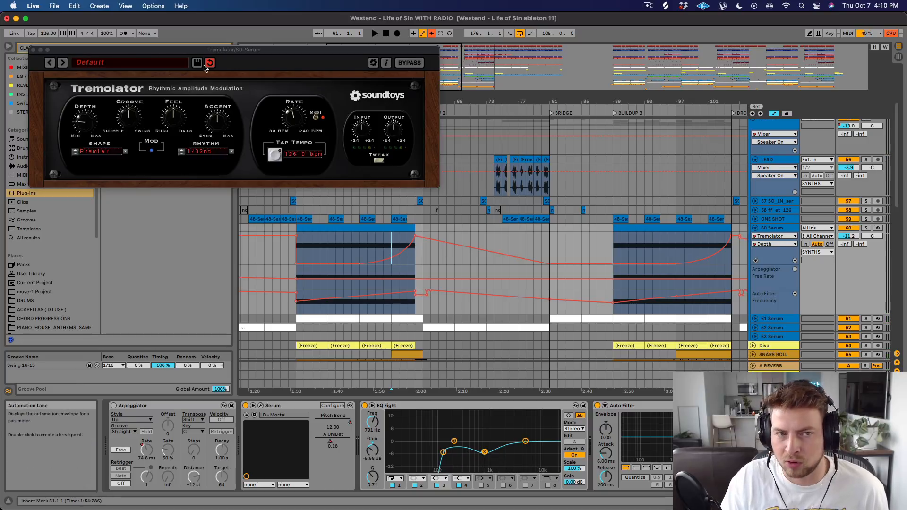
Move the Tremolator window clear of the depth automation, and play track 60 soloed from 61.1.1 into Drop 2.
left_click_drag(188, 51, 415, 97)
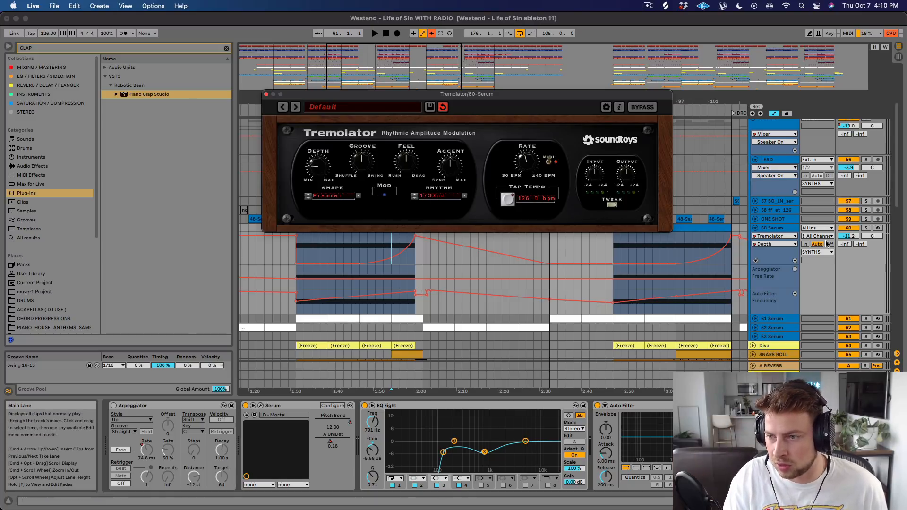
left_click(866, 228)
key("space")
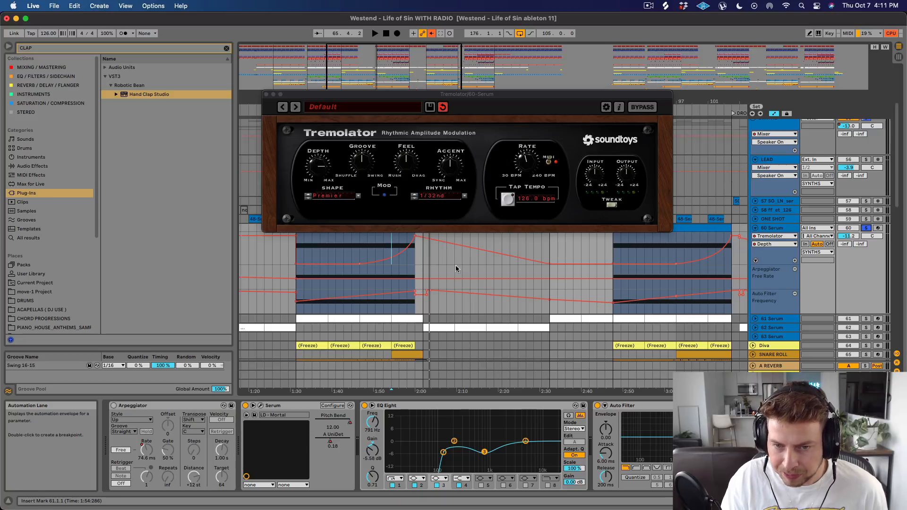
Close Tremolator, unsolo track 60, and fold the SYNTHS group in the full arrangement view.
left_click(265, 95)
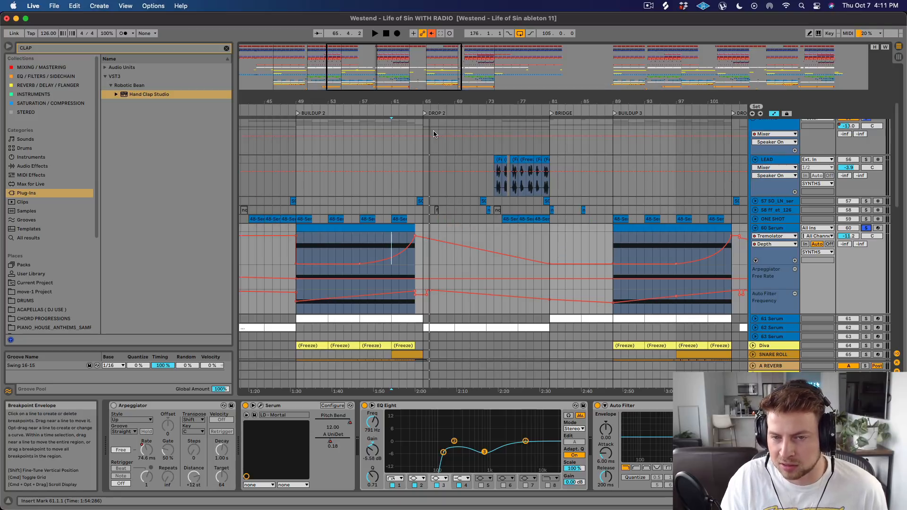
key("minus")
key("minus")
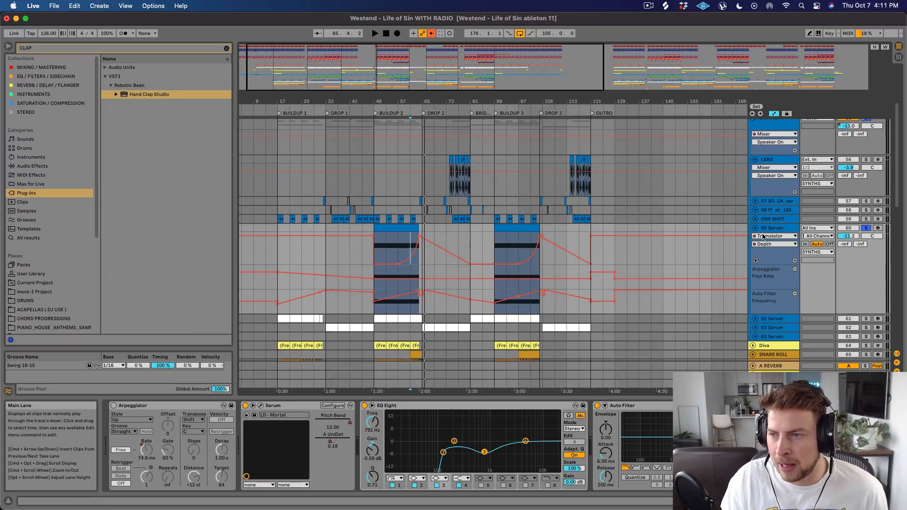
scroll(765, 227, "up", 4)
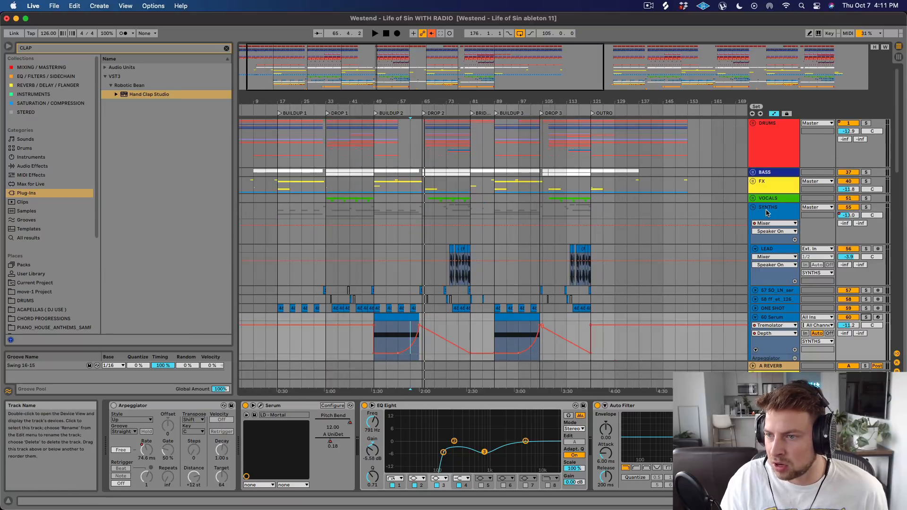
left_click(753, 207)
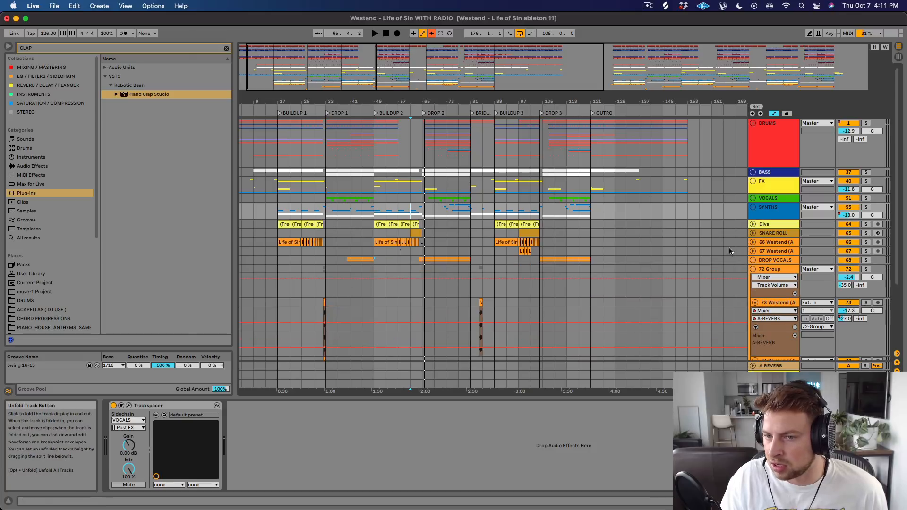
Review the first buildup and drop by highlighting bars 17 to 33 on SYNTHS, then the Drop 1 section on the FX to SNARE ROLL tracks and on DRUMS.
left_click_drag(414, 102, 371, 116)
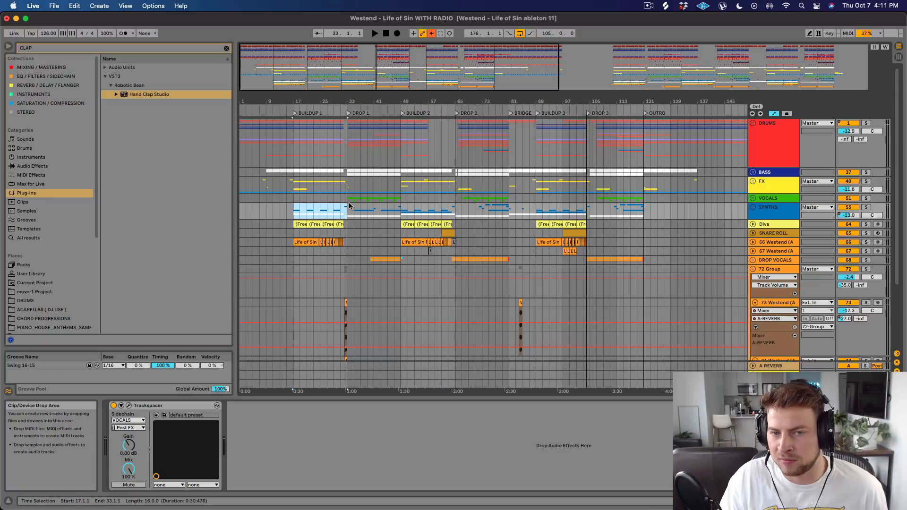
left_click(295, 208)
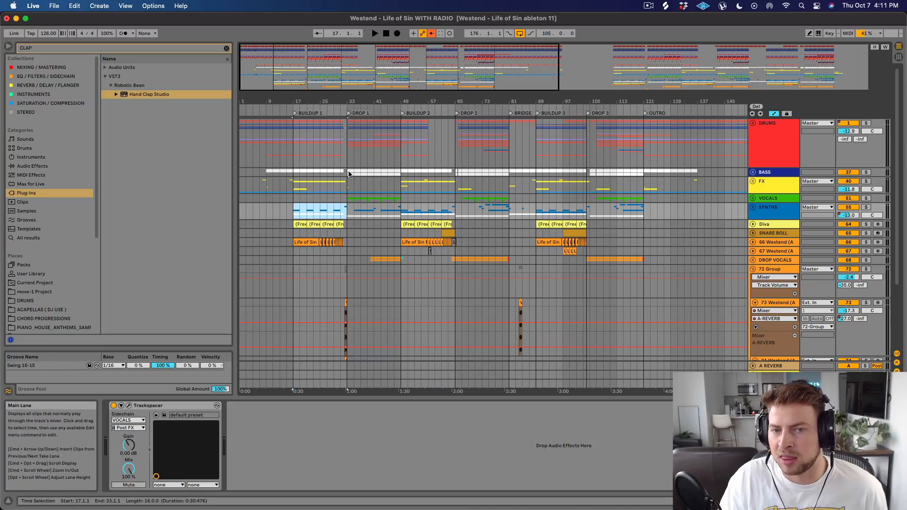
left_click_drag(348, 180, 402, 233)
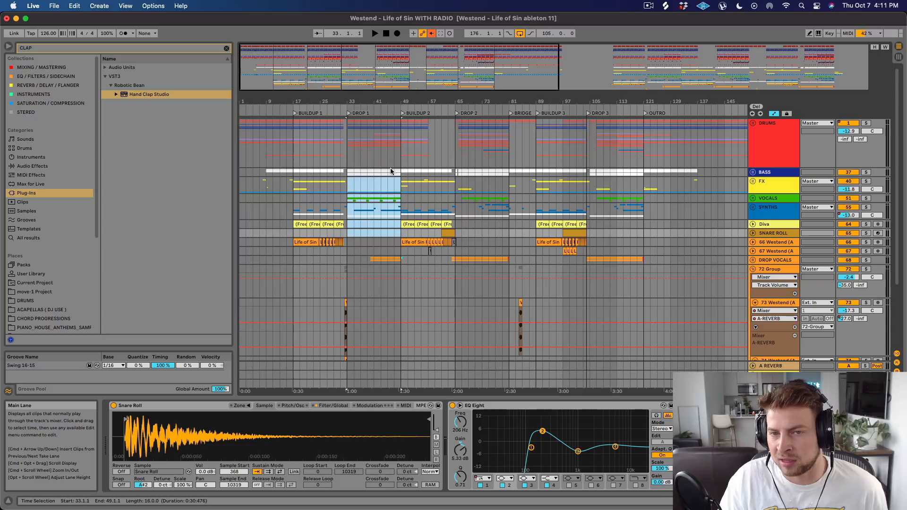
left_click_drag(348, 137, 395, 142)
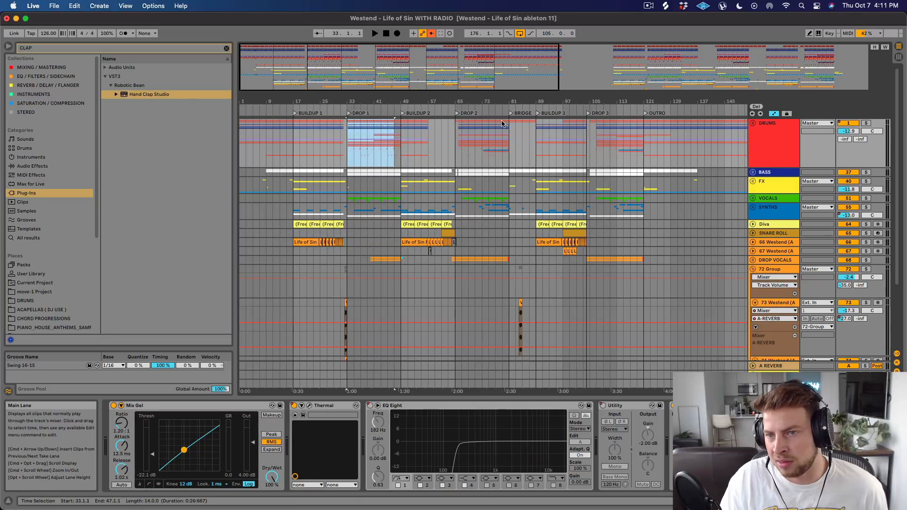
Review the later sections on the DRUMS group, highlighting the bridge from 81.1.1 to 89.1.1 and placing the insert marker at Drop 3.
left_click(362, 136)
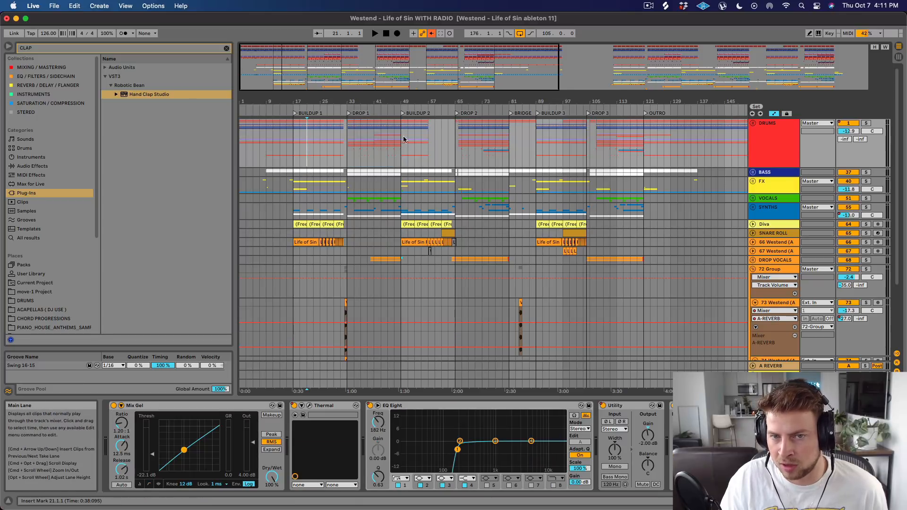
left_click(466, 135)
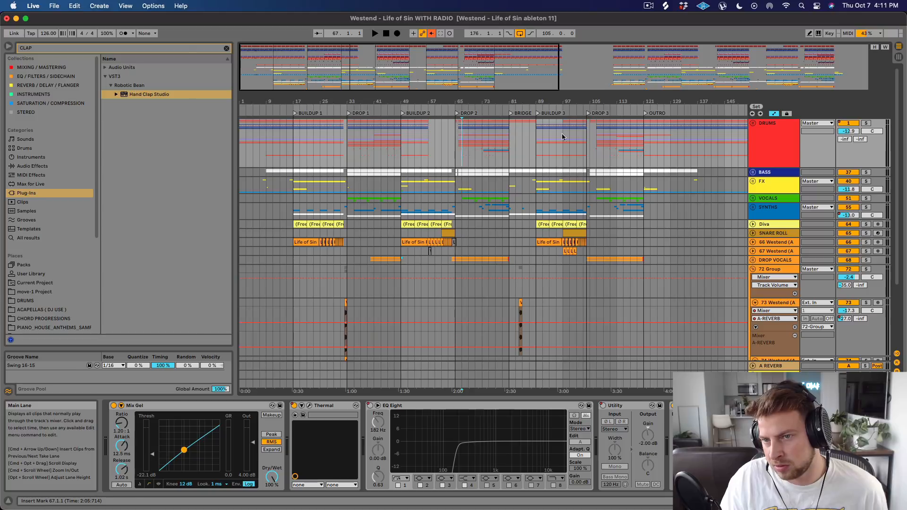
left_click_drag(514, 131, 538, 136)
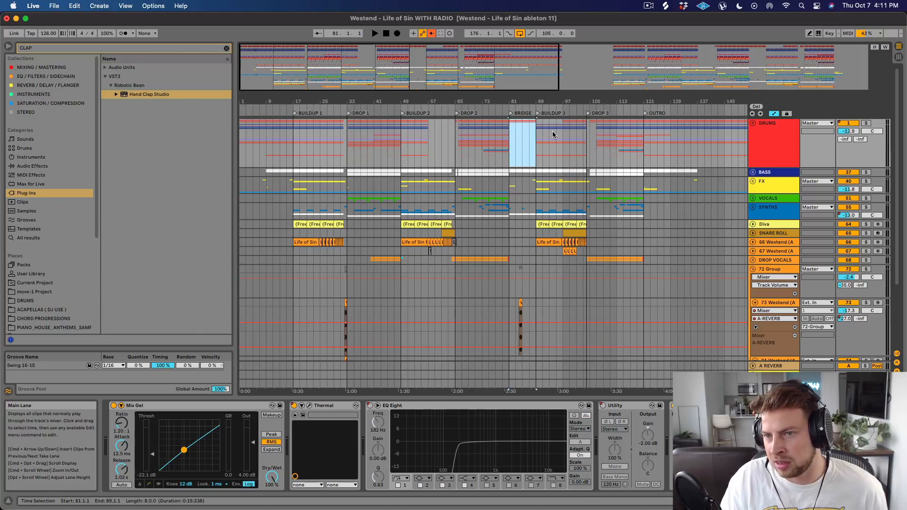
left_click(590, 133)
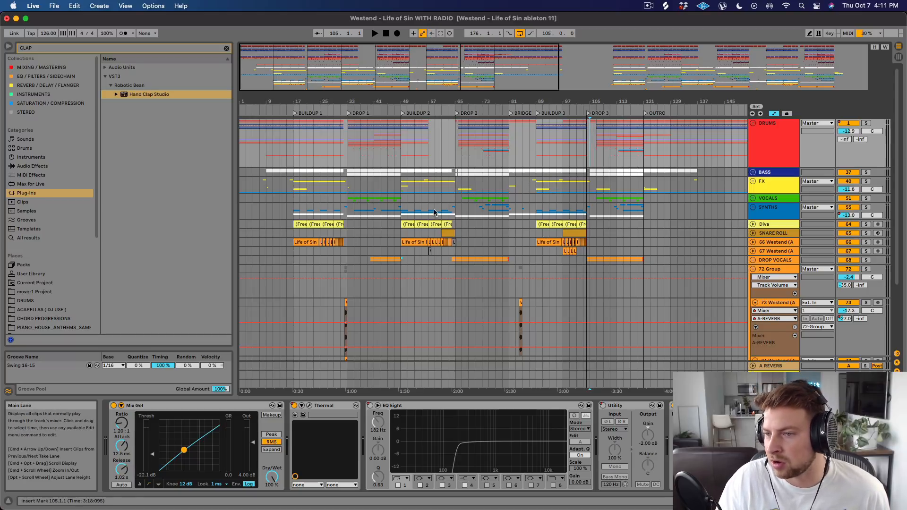
Solo track 66 and play its Life of Sin vocal clips from the start of Buildup 1 and from Buildup 2.
left_click(294, 233)
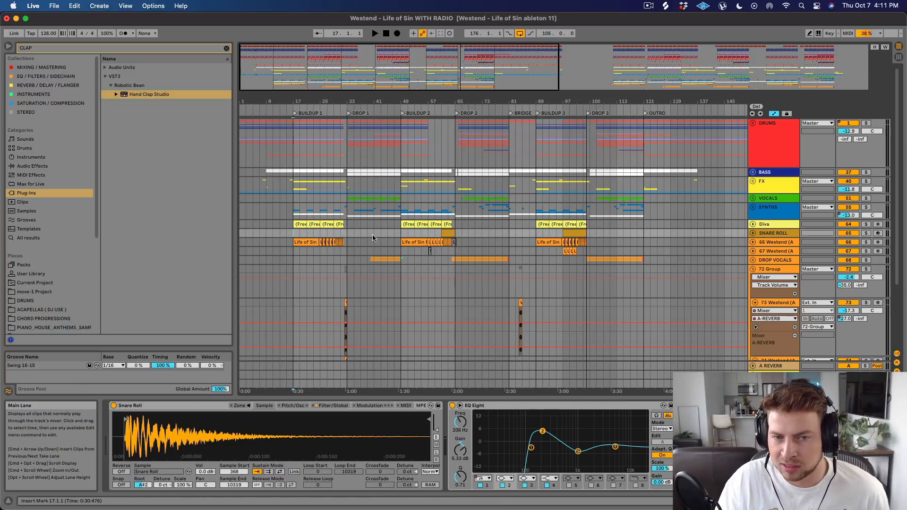
left_click(865, 251)
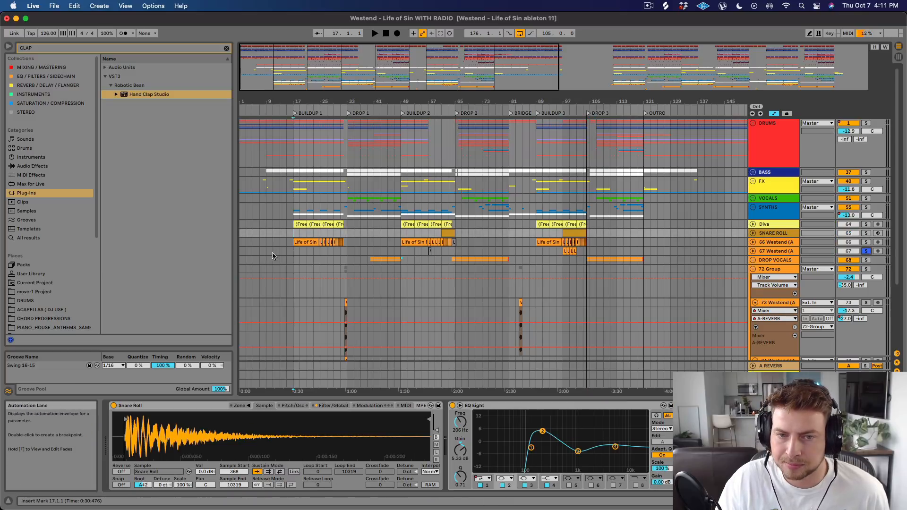
left_click(299, 242)
left_click(865, 242)
key("space")
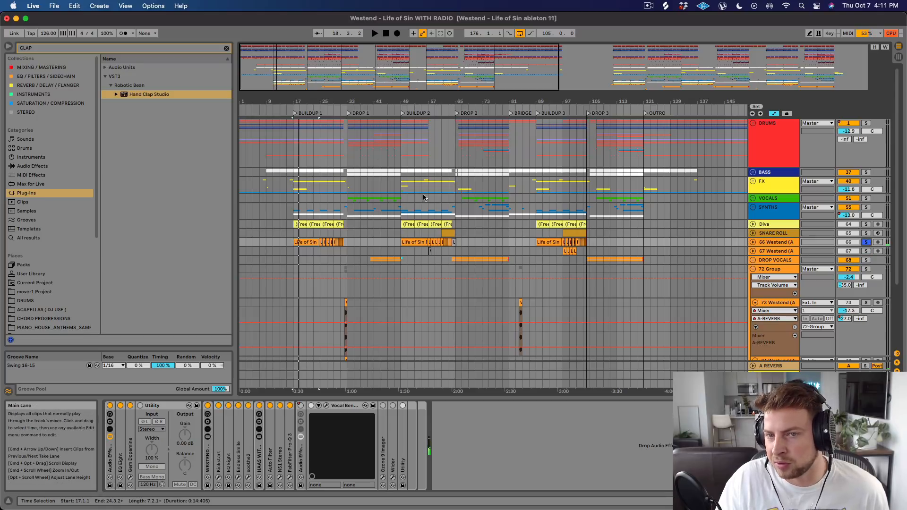
left_click(404, 242)
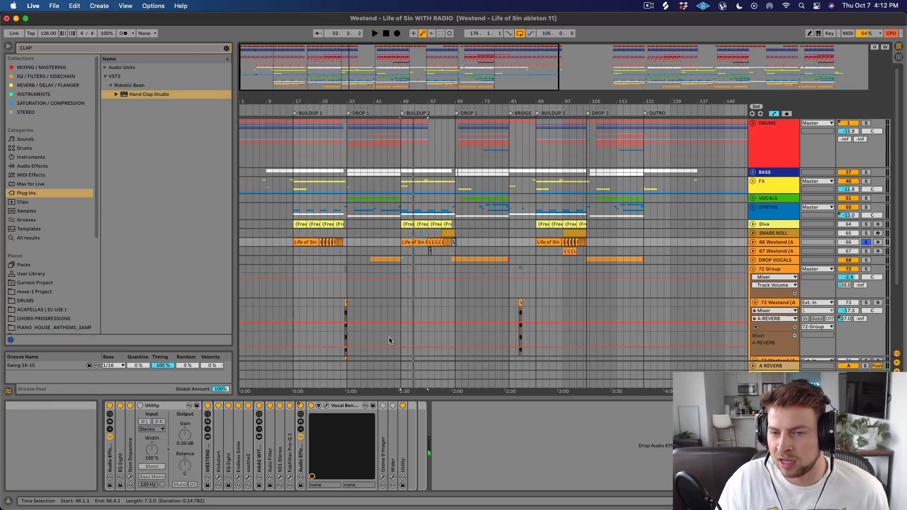
Place the insert marker at 53.1.1 on the SNARE ROLL track and display track 66's vocal effect chain.
left_click(294, 259)
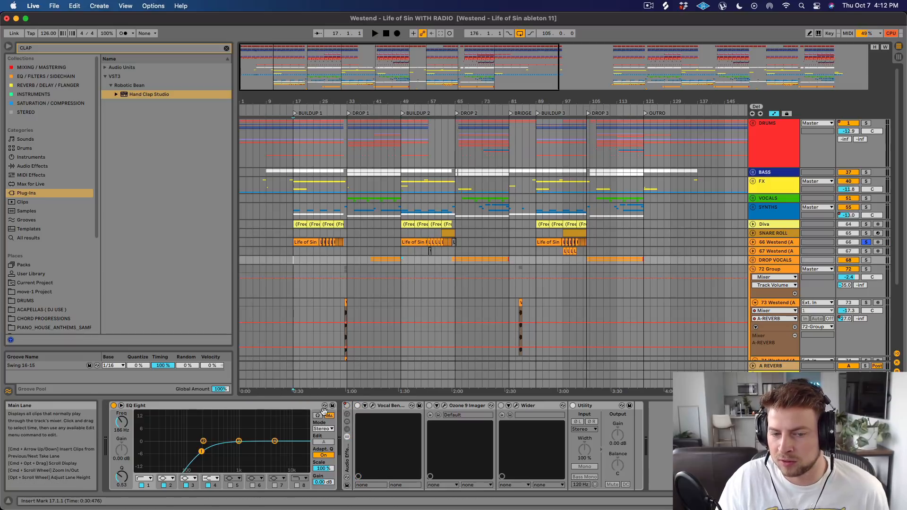
left_click(774, 242)
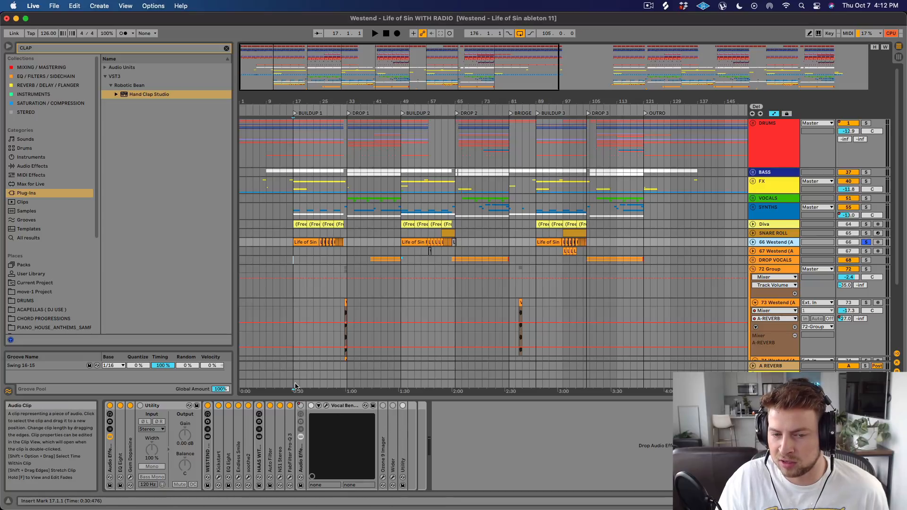
left_click(414, 234)
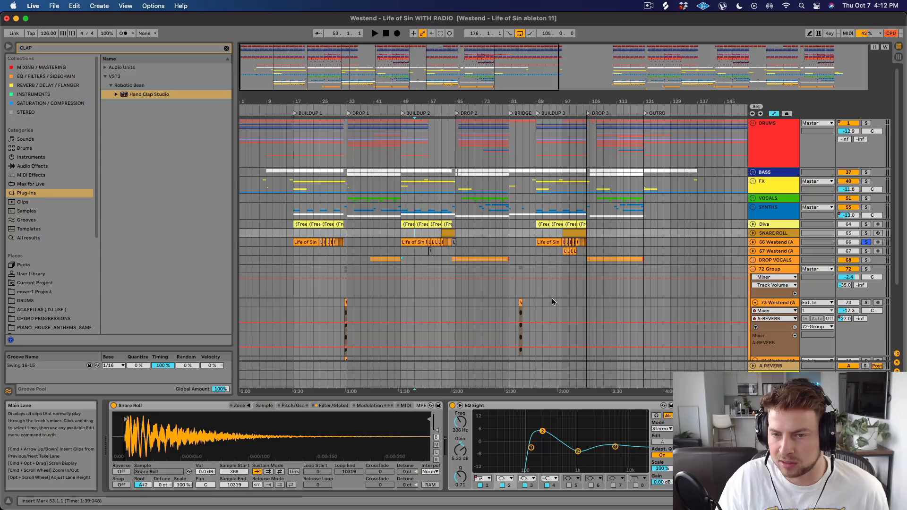
left_click(782, 244)
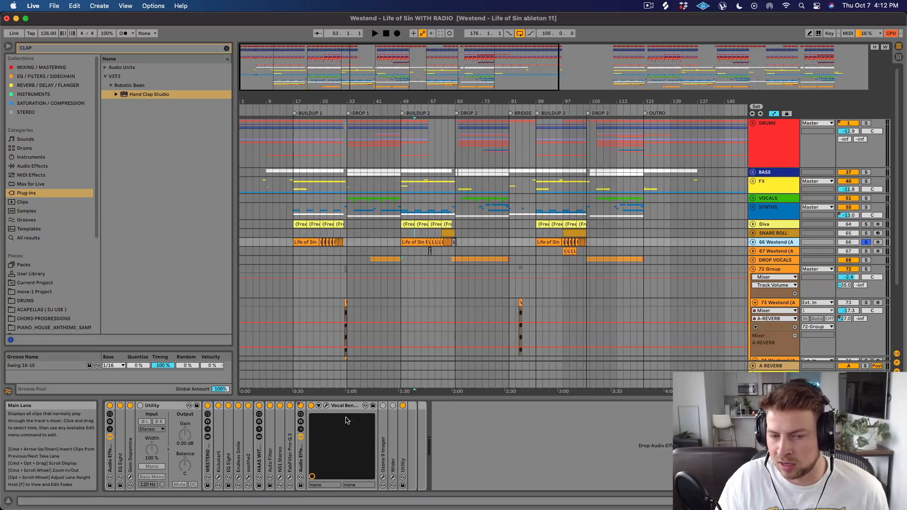
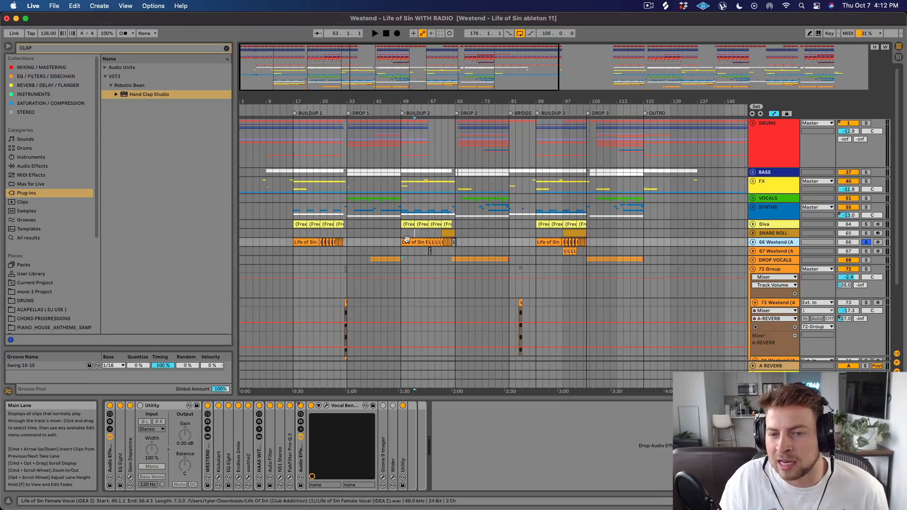
Highlight Buildup 2 from 49.1.1 to 65.1.1 on the SNARE ROLL track and open Vocal Bender in track 66's effect chain.
left_click_drag(400, 232, 456, 245)
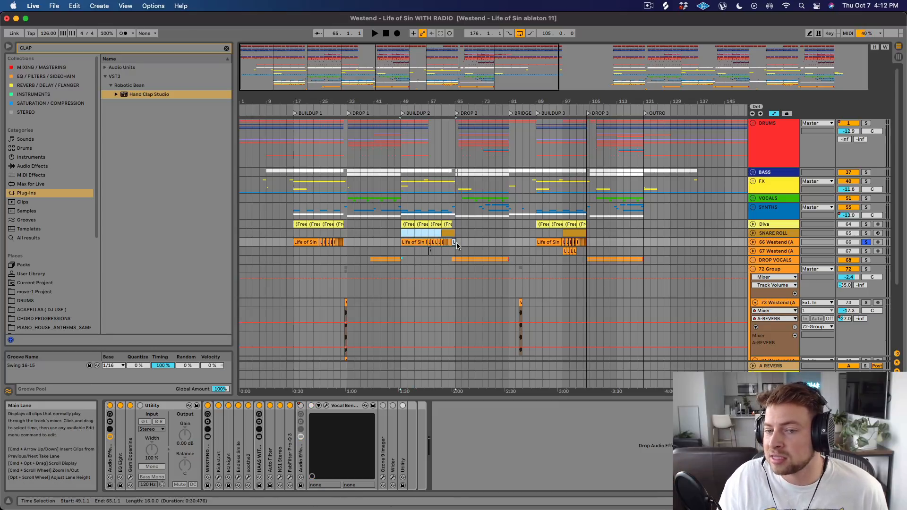
left_click(415, 243)
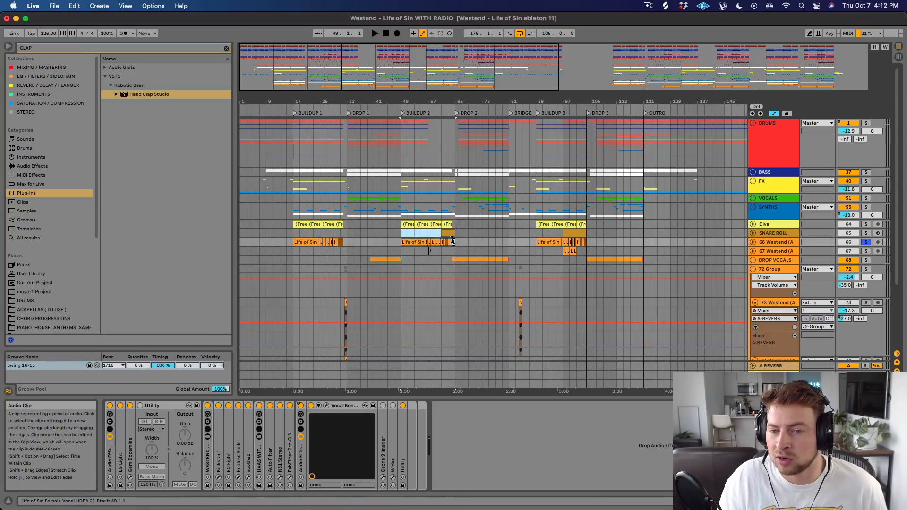
left_click(326, 405)
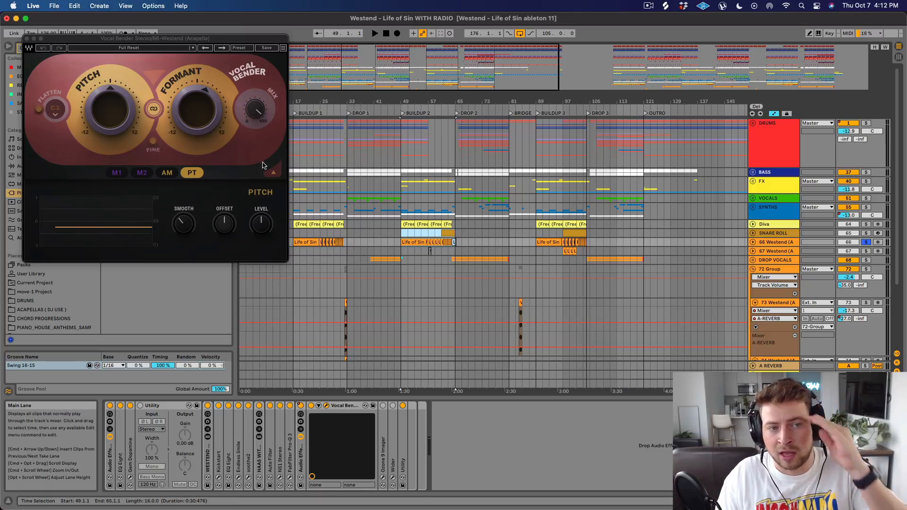
left_click_drag(218, 39, 522, 57)
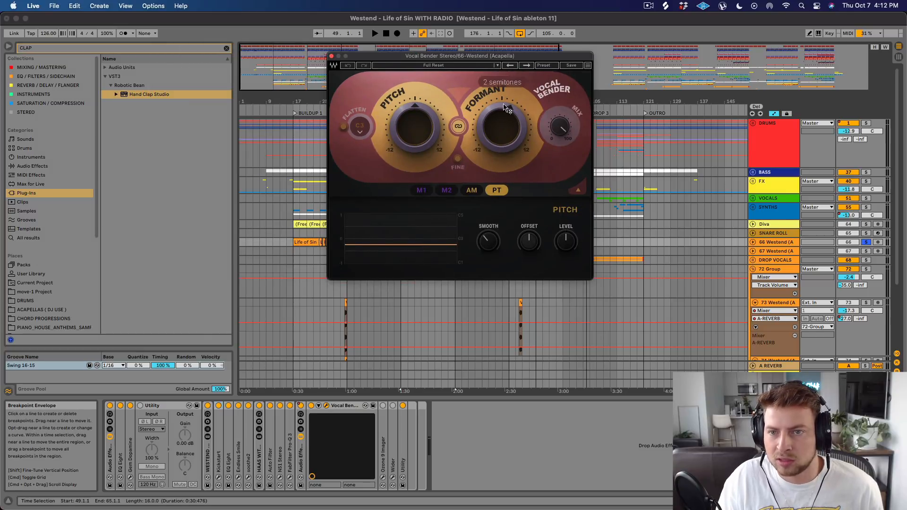
left_click_drag(440, 57, 507, 275)
Play track 66 from 49.1.1 while switching the effect rack holding Vocal Bender off and on to compare the vocal.
left_click(403, 238)
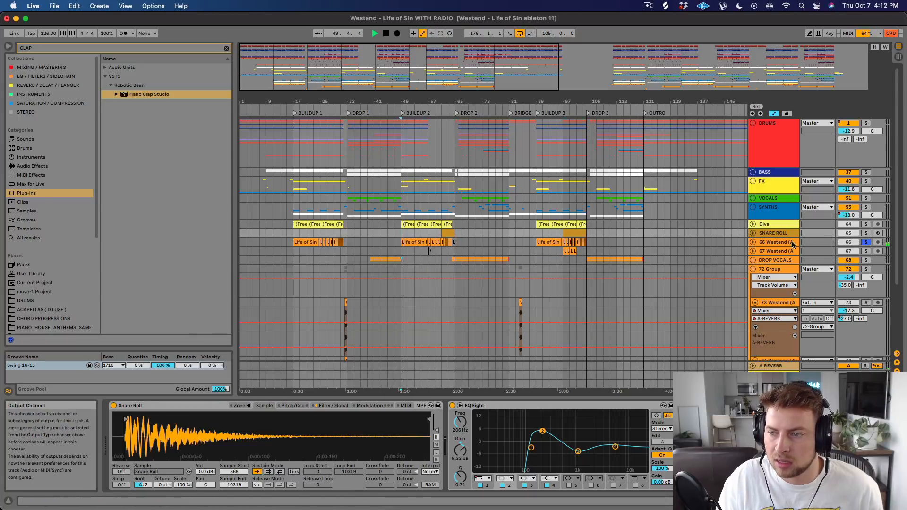
left_click(785, 242)
left_click_drag(433, 277, 635, 280)
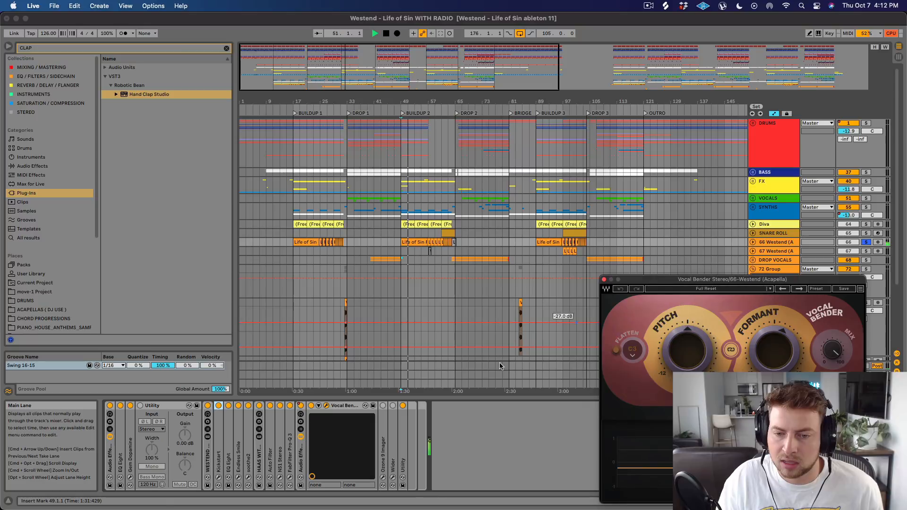
left_click(300, 406)
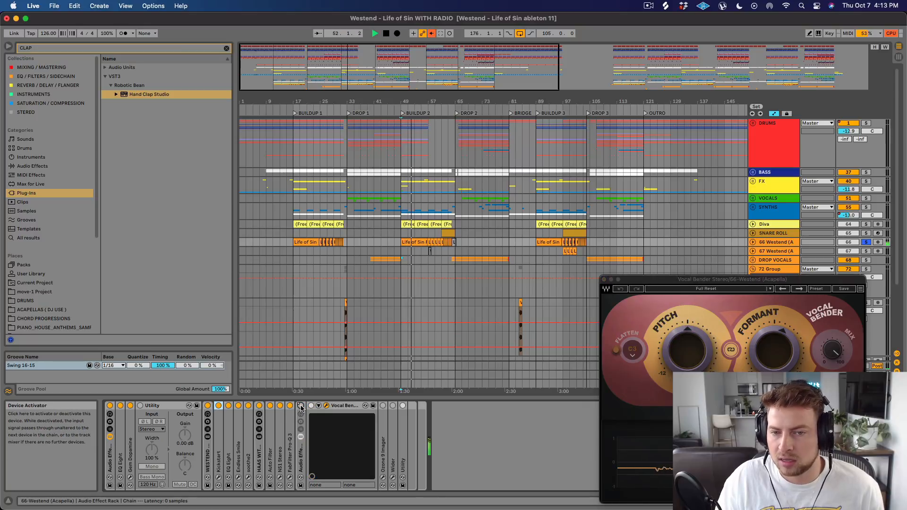
left_click(300, 407)
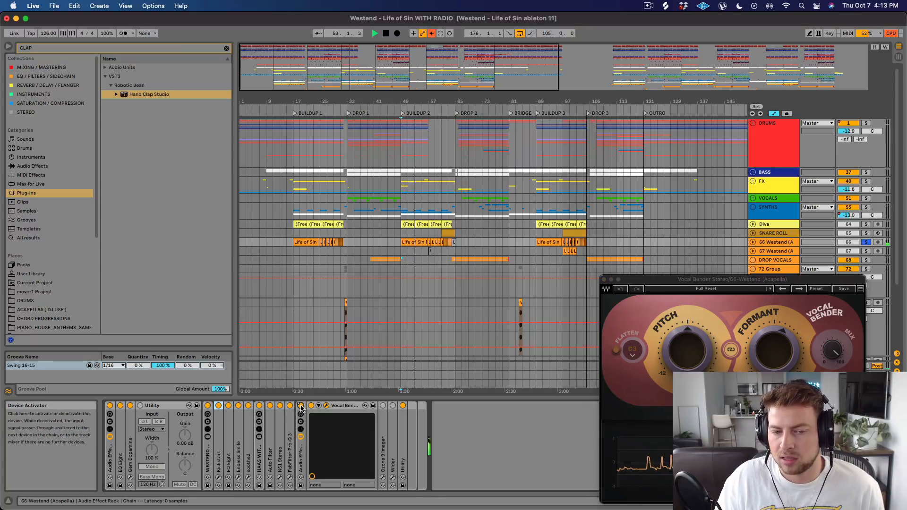
Bring up the automation options for the Vocal Bender rack's on/off switch and close the Vocal Bender window.
right_click(301, 407)
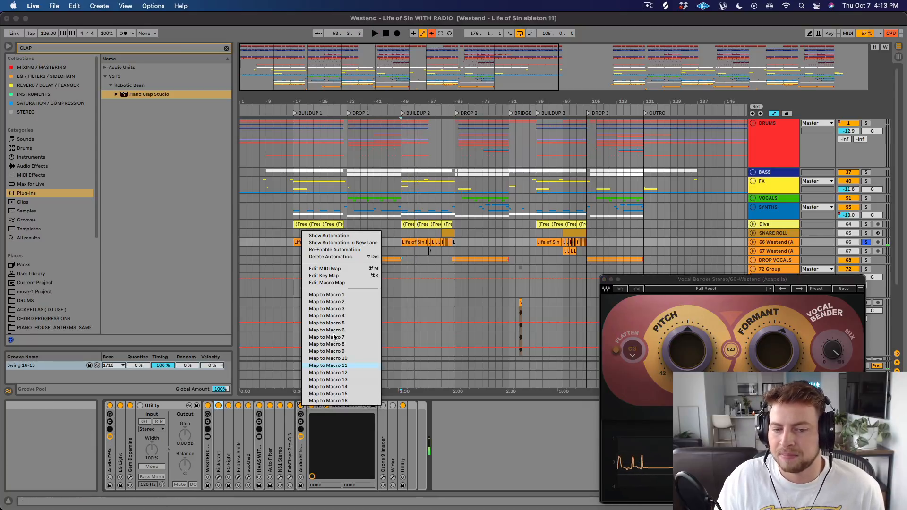
left_click(342, 256)
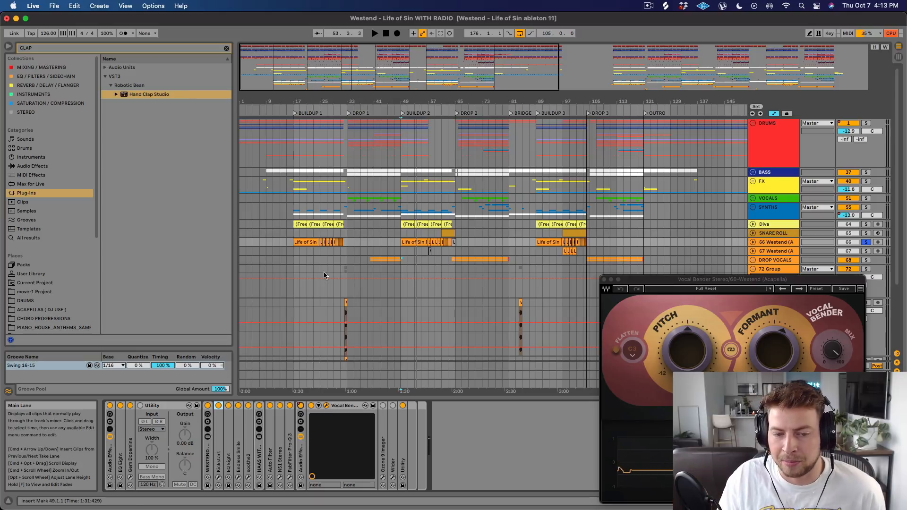
left_click(604, 279)
Highlight Buildup 1 from 17.1.1 to 31.1.1 on SYNTHS, then examine the second halves of both buildups on DRUMS.
left_click_drag(298, 211, 340, 211)
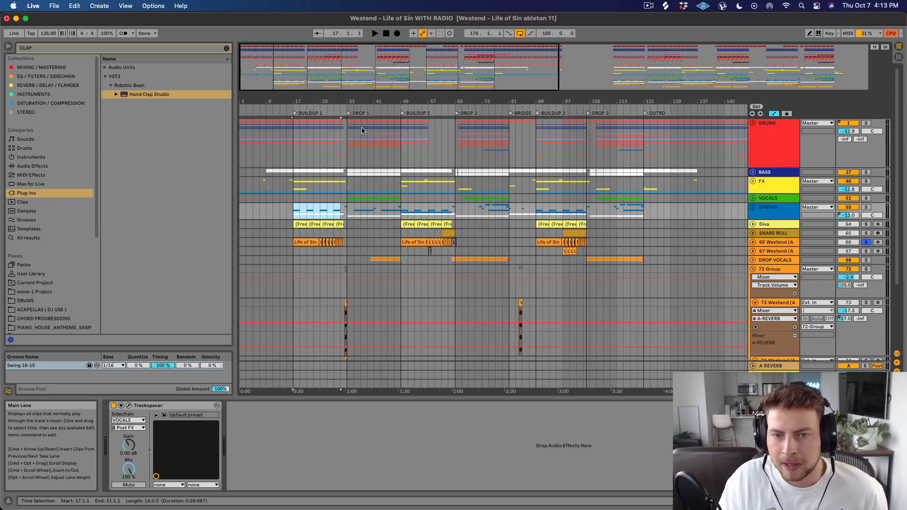
left_click_drag(352, 100, 350, 160)
left_click(484, 131)
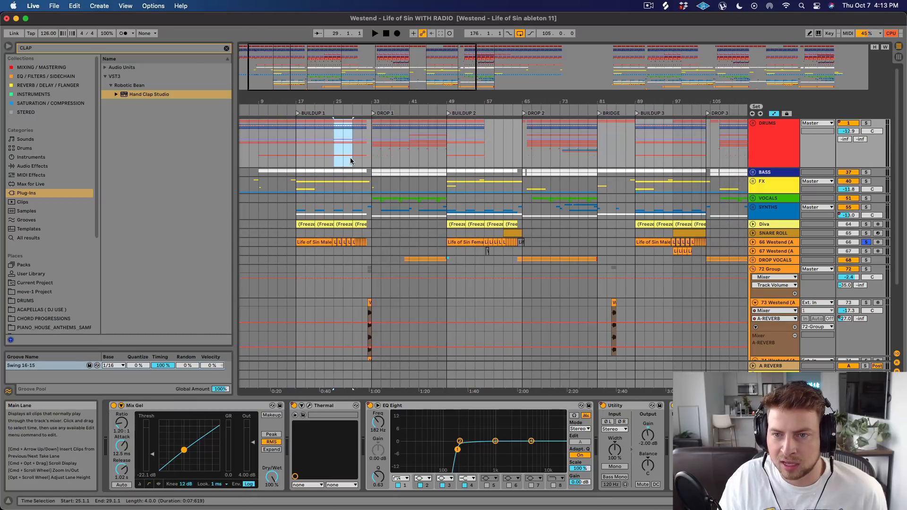
left_click_drag(486, 133, 519, 137)
Unsolo track 66 and play the full mix of Buildup 2 from 55.1.1 through the point where the drums cut out.
left_click(476, 139)
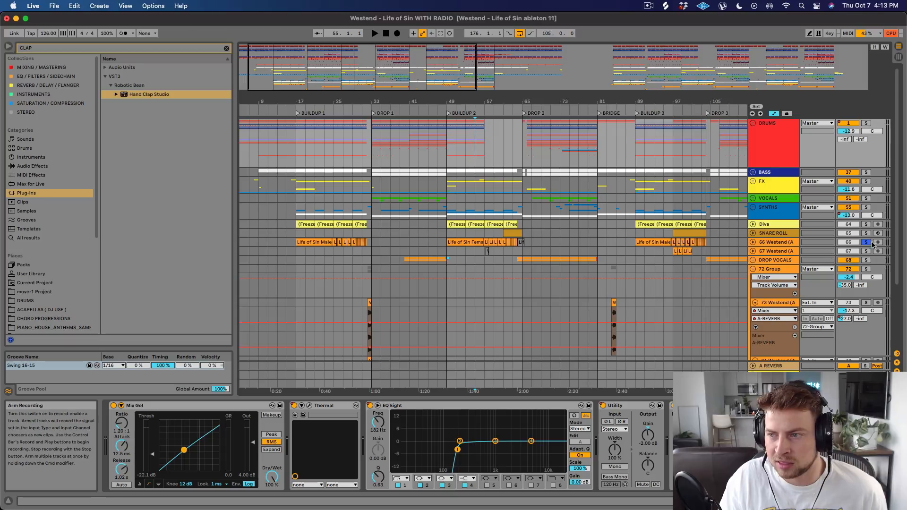
key("space")
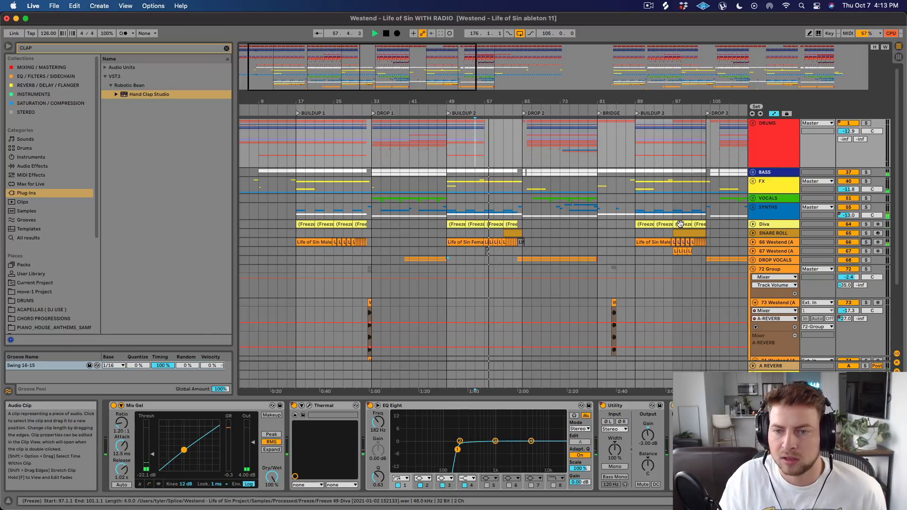
scroll(654, 220, "down", 3)
scroll(656, 220, "up", 3)
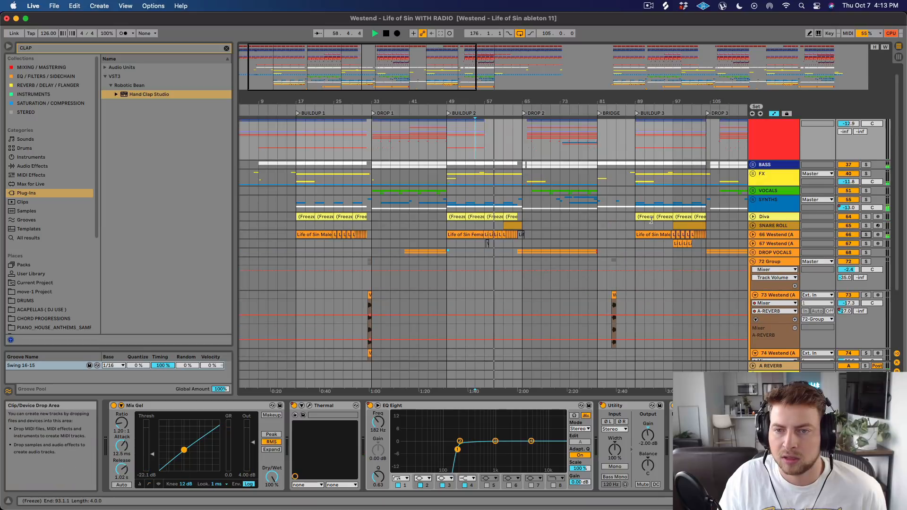
key("space")
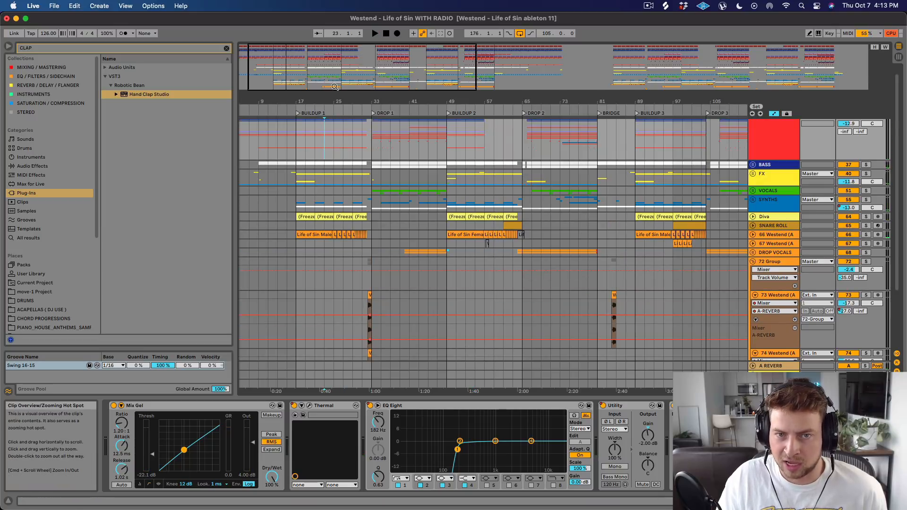
Highlight bar 56.1.1 to 57.1.1 on FX, then play Buildup 1 from 24.1.1 for comparison.
scroll(332, 152, "up", 3)
left_click(613, 178)
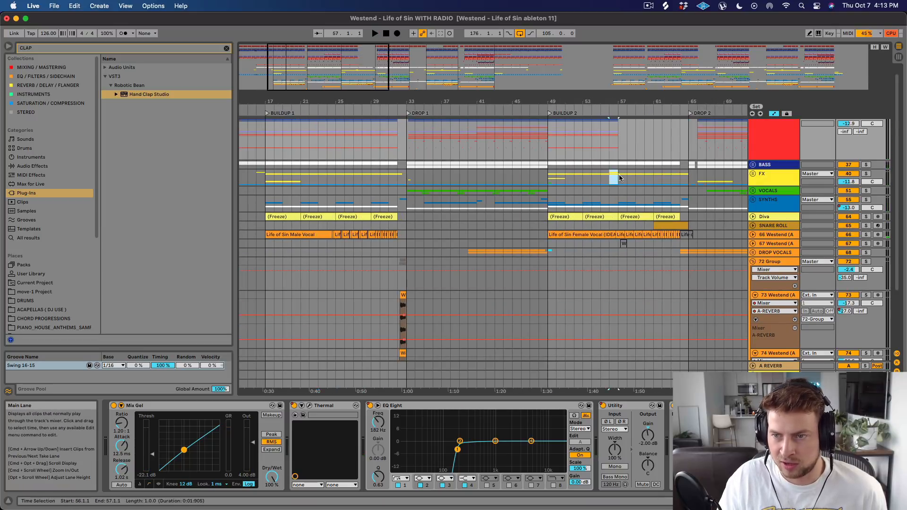
left_click(326, 180)
key("space")
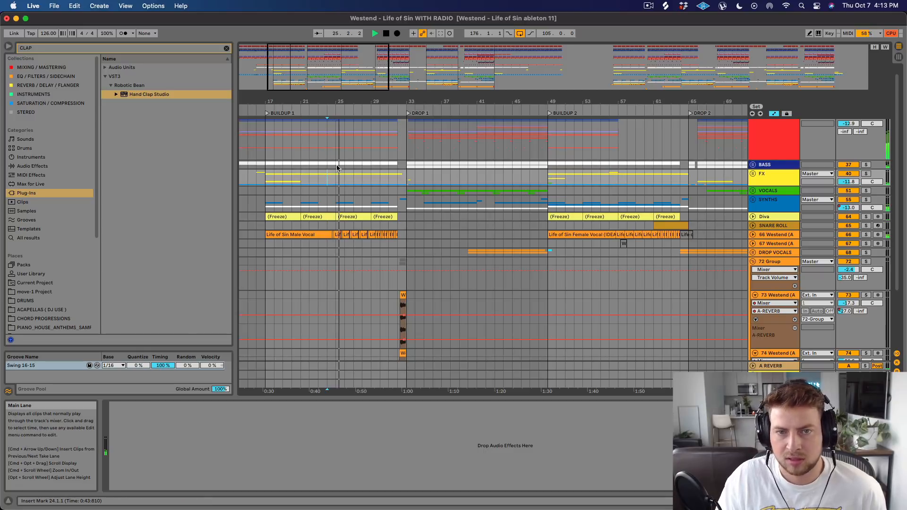
Compare the buildups by highlighting 25.1.1 to 29.1.1 on DRUMS, 57.1.1 to 65.1.1 through DROP VOCALS, and 25.1.1 to 30.1.1 through VOCALS.
left_click_drag(325, 138, 267, 138)
left_click(338, 142)
left_click_drag(338, 141, 373, 142)
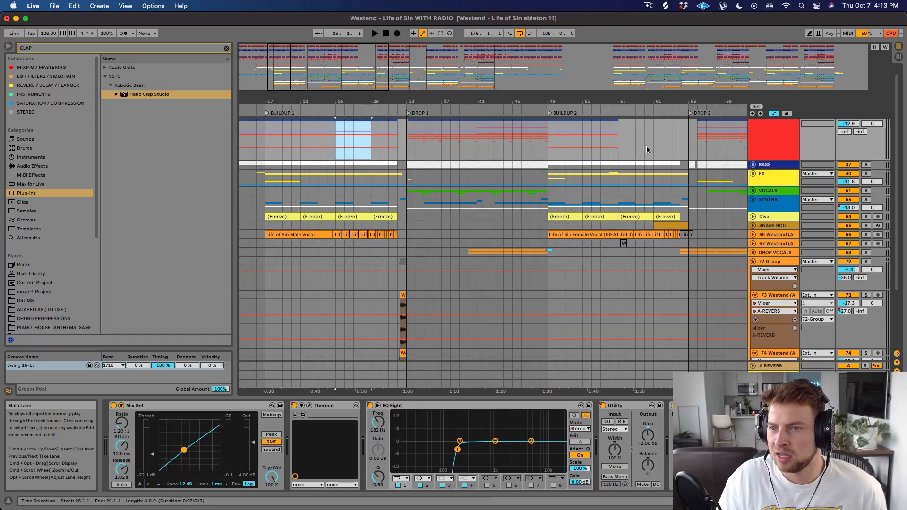
left_click_drag(619, 141, 689, 255)
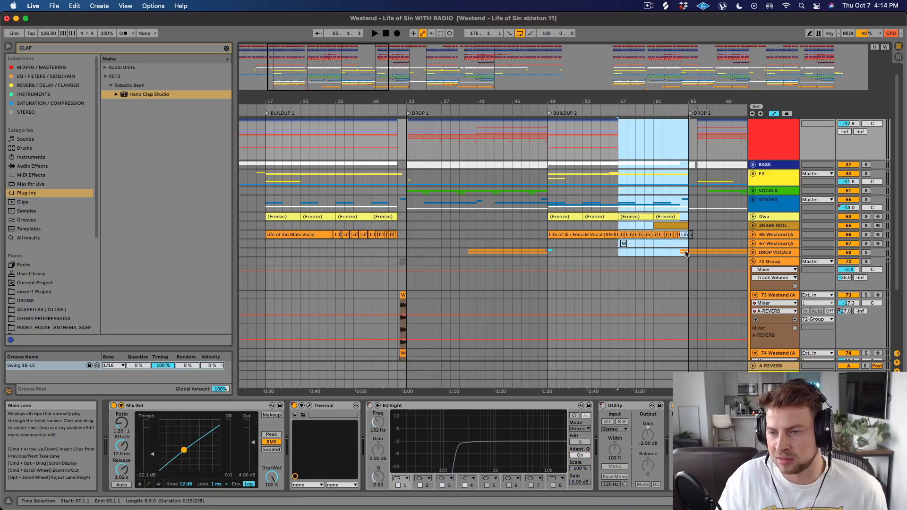
left_click_drag(335, 143, 380, 191)
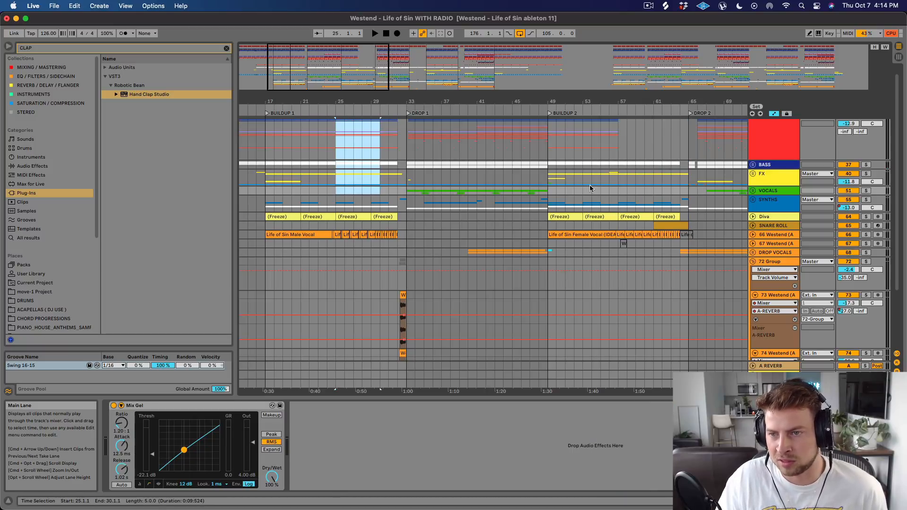
Highlight the drumless second half of Buildup 2 from 57.1.1 to 65.1.1 on the DRUMS group.
left_click_drag(636, 101, 526, 89)
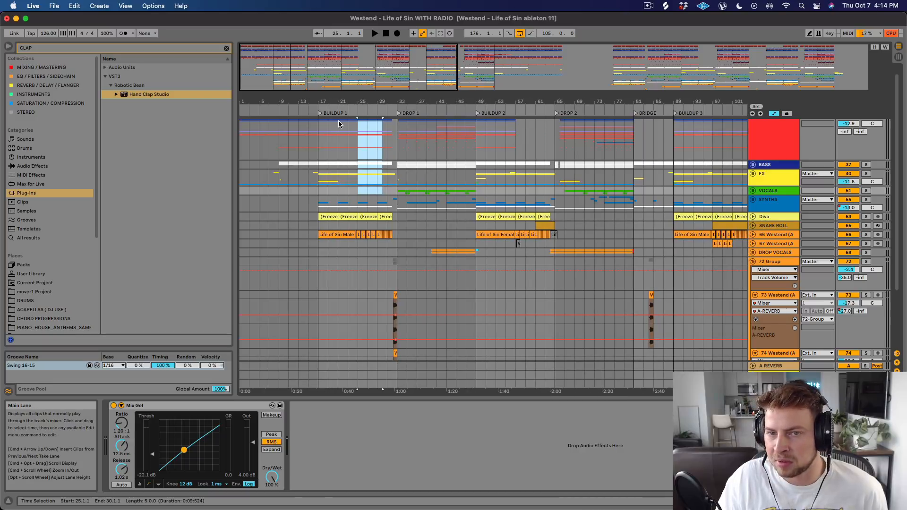
left_click(514, 146)
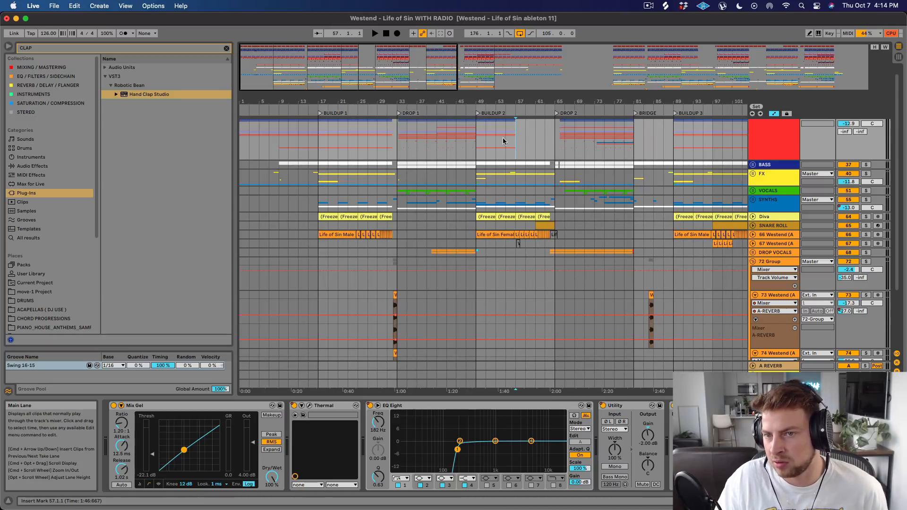
left_click_drag(479, 141, 524, 146)
left_click_drag(516, 147, 555, 148)
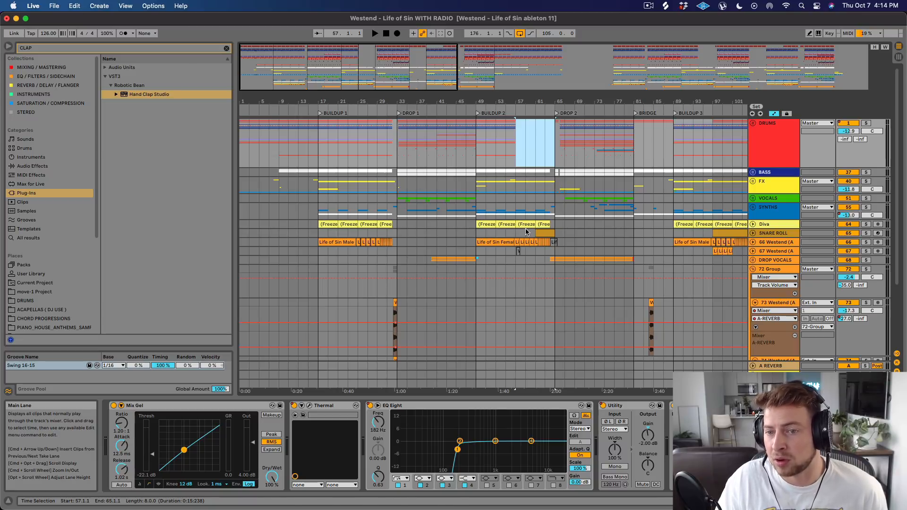
Play the transition from Buildup 2 into Drop 2 starting at 63.1.1 on the FX group.
scroll(528, 212, "down", 5)
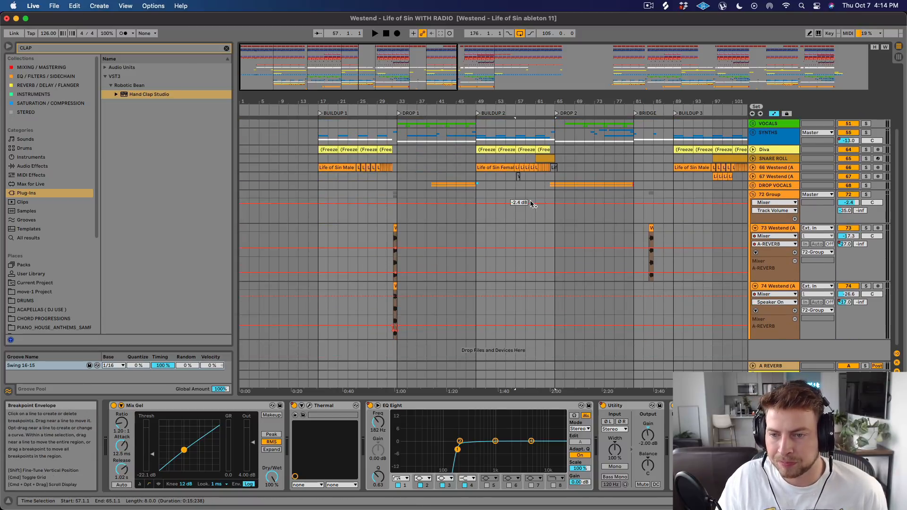
scroll(532, 204, "up", 5)
left_click(546, 192)
key("space")
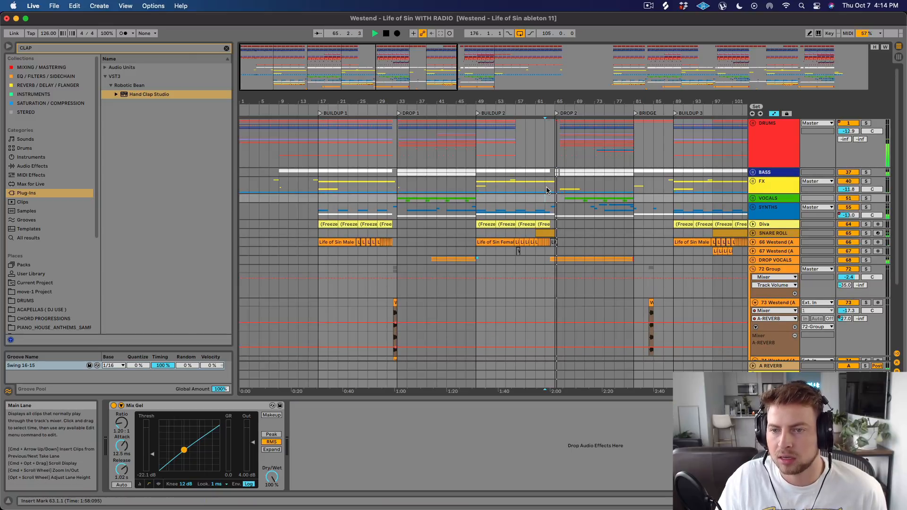
left_click(538, 206)
key("space")
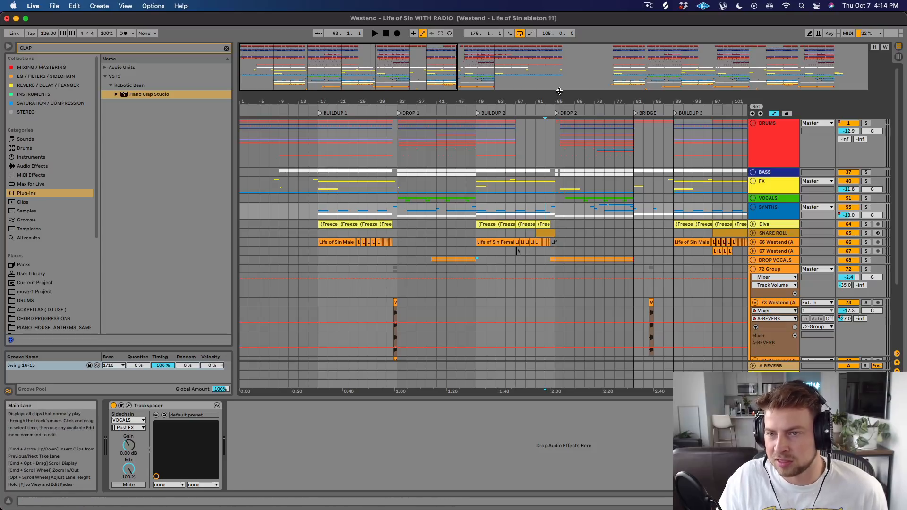
Examine the Buildup 2 ending around 64.1.1 up close and replay it into Drop 2 from 63.3.1.
left_click_drag(549, 101, 519, 180)
left_click(518, 187)
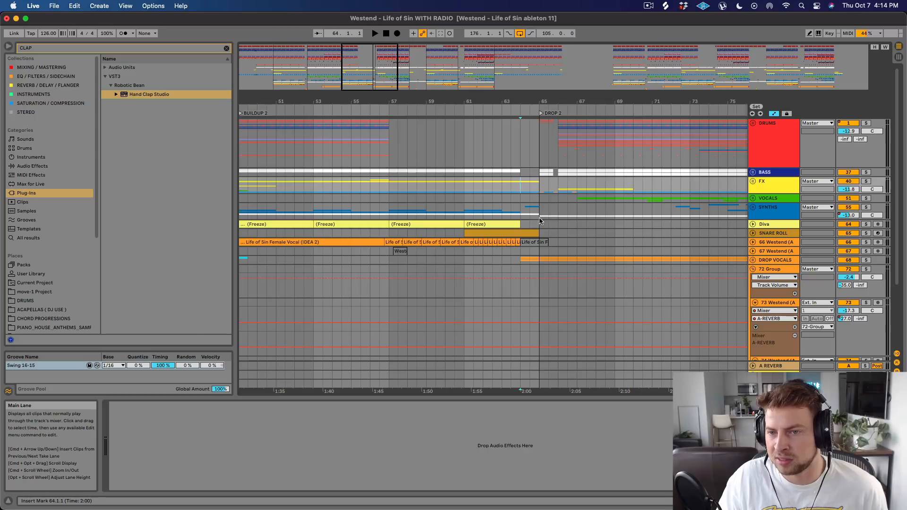
left_click(509, 202)
key("space")
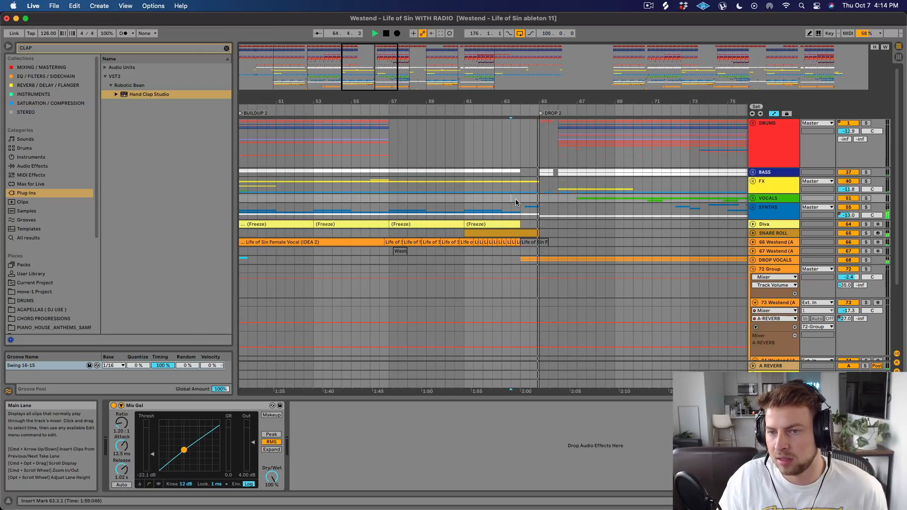
key("space")
Place the insert marker at 33.1.1 on DRUMS, highlight the Drop 1 vocals on DROP VOCALS, and play them from 40.1.1.
left_click_drag(509, 101, 525, 76)
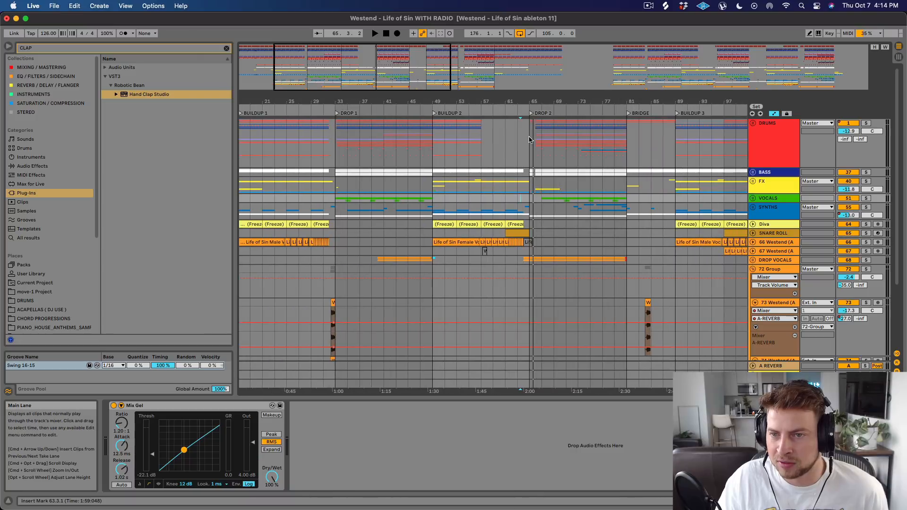
left_click(343, 147)
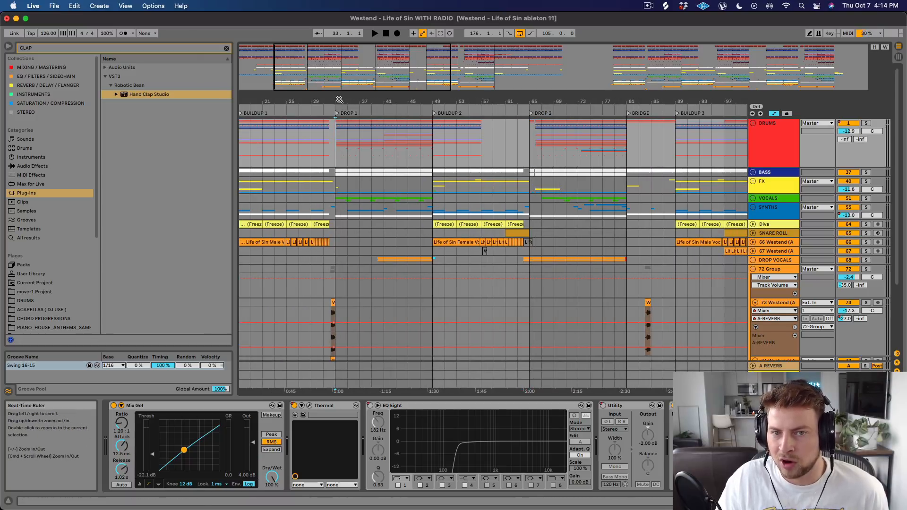
scroll(336, 150, "up", 3)
left_click_drag(390, 260, 460, 260)
left_click(390, 260)
left_click(391, 262)
key("space")
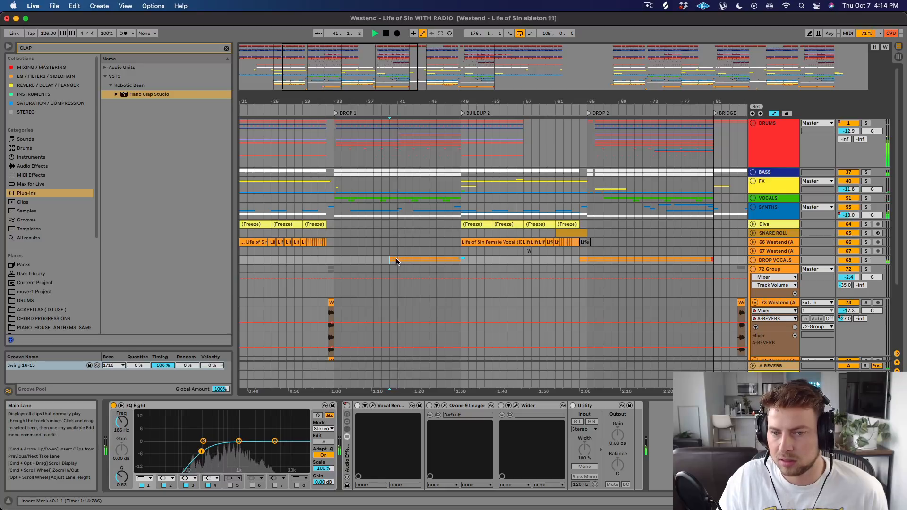
Unfold the DROP VOCALS group and place the insert marker at 64.3.1 on track 69's Westend (Acapella) clip before Drop 2.
left_click(752, 260)
scroll(584, 294, "down", 5)
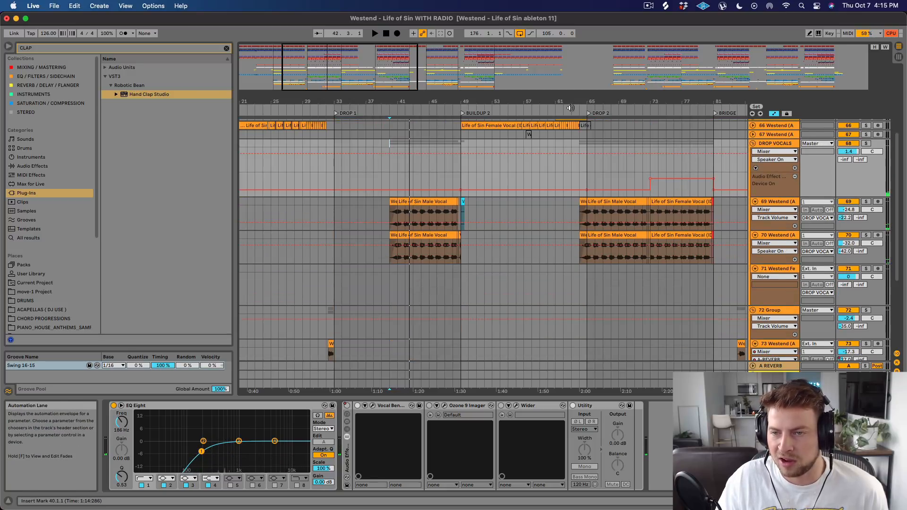
left_click_drag(586, 101, 501, 100)
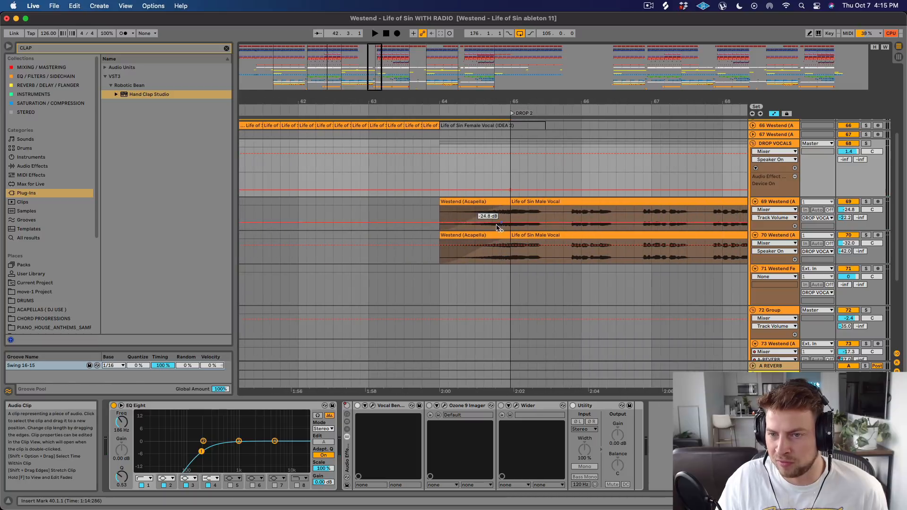
left_click(475, 215)
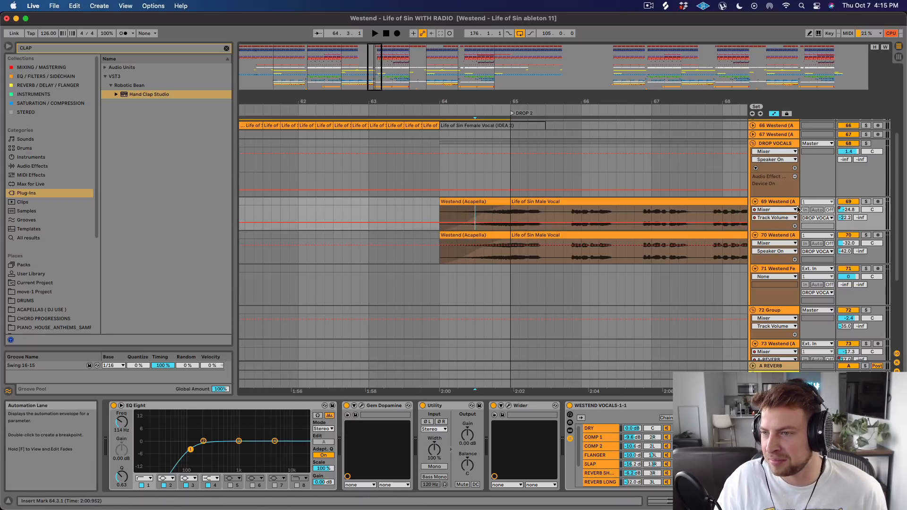
Solo track 69 and play its Westend (Acapella) clip from 64.1.1 into Drop 2.
left_click(866, 201)
key("space")
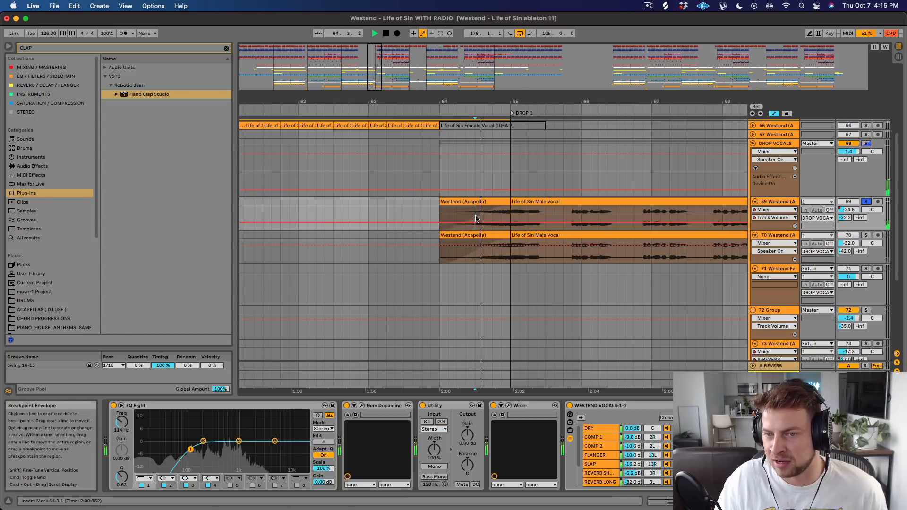
left_click(461, 211)
key("space")
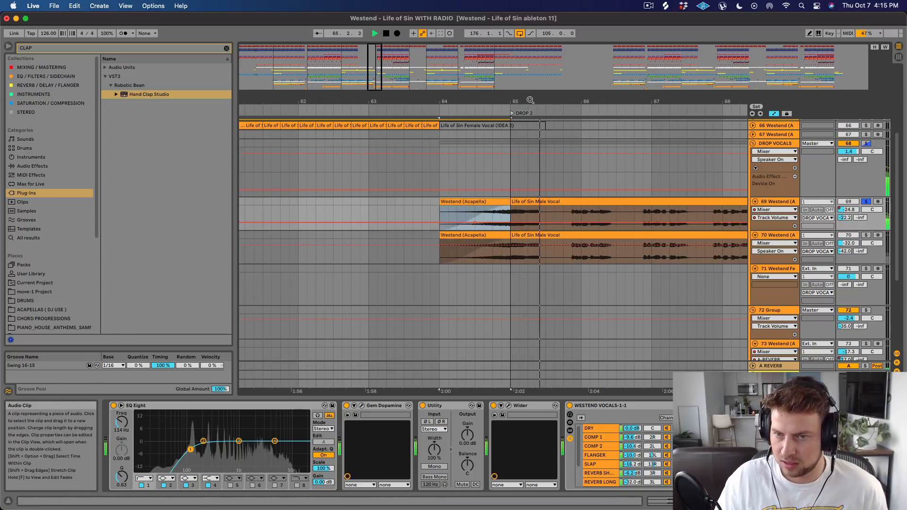
key("space")
Fold the DROP VOCALS group and highlight its vocals across Drop 2.
left_click_drag(528, 101, 529, 53)
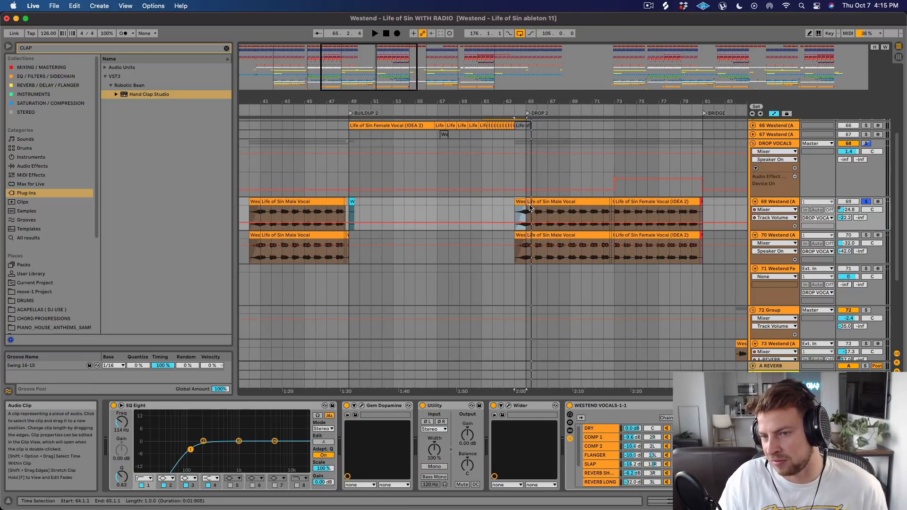
scroll(590, 207, "up", 5)
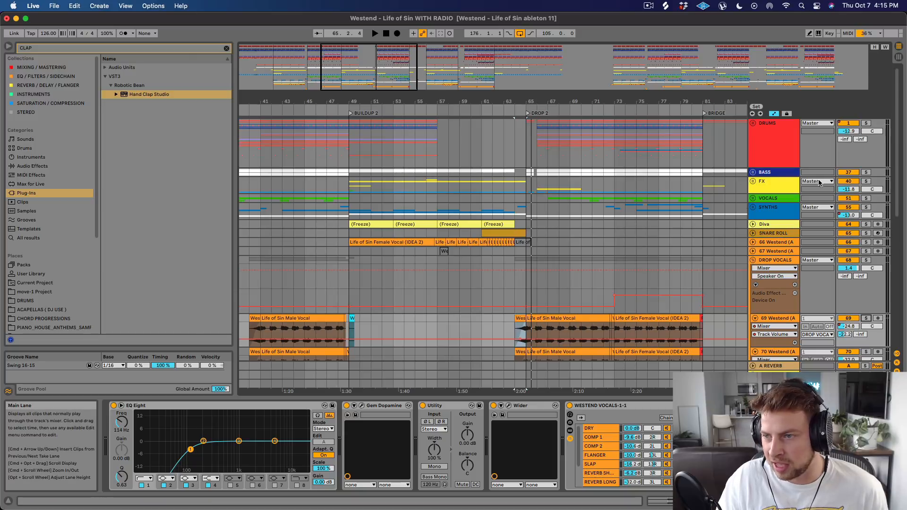
left_click(752, 260)
mouse_move(526, 101)
left_mouse_down()
mouse_move(513, 122)
mouse_move(510, 105)
left_mouse_up()
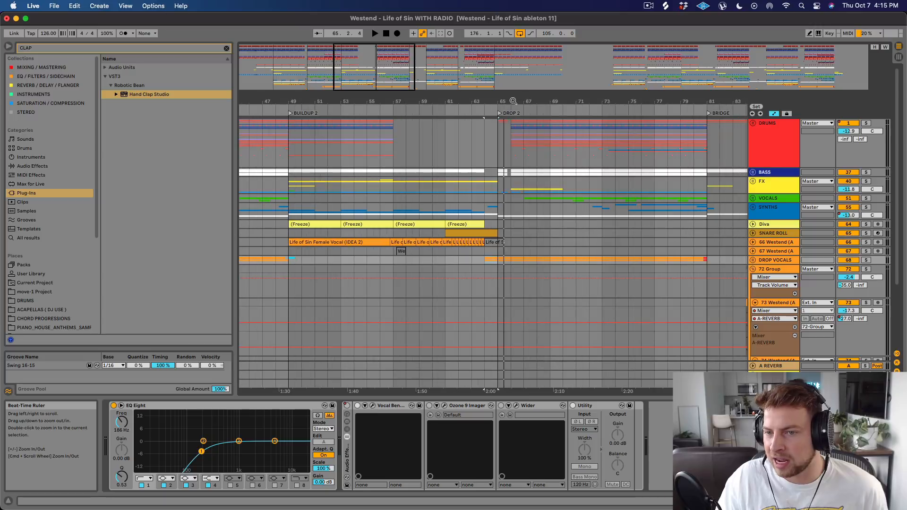
left_click(506, 259)
left_click_drag(531, 255, 699, 256)
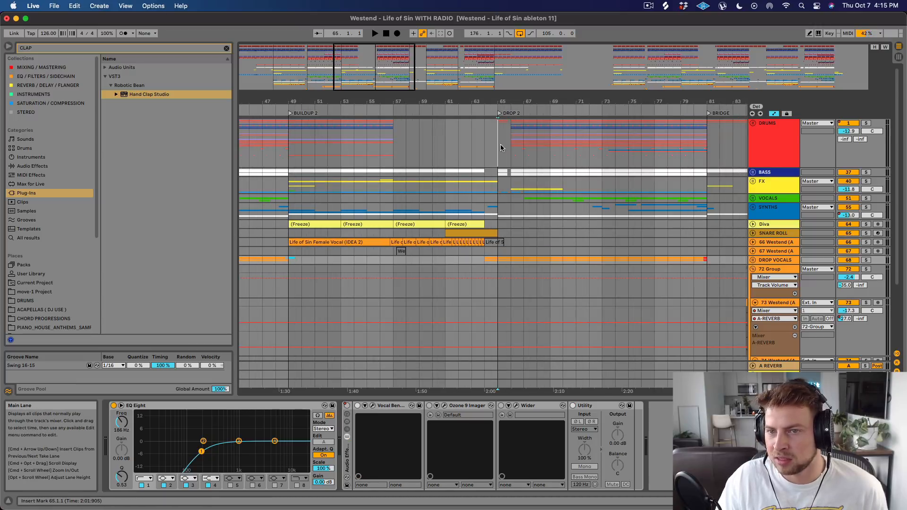
Play the song from 64.1.1 on DRUMS into Drop 2 and unfold the DRUMS group.
left_click(486, 137)
key("space")
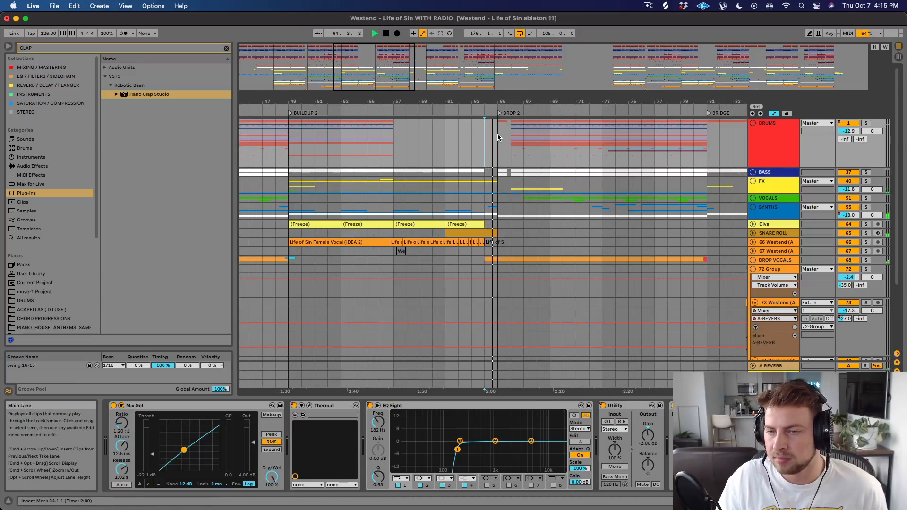
scroll(498, 141, "down", 4)
scroll(498, 146, "up", 4)
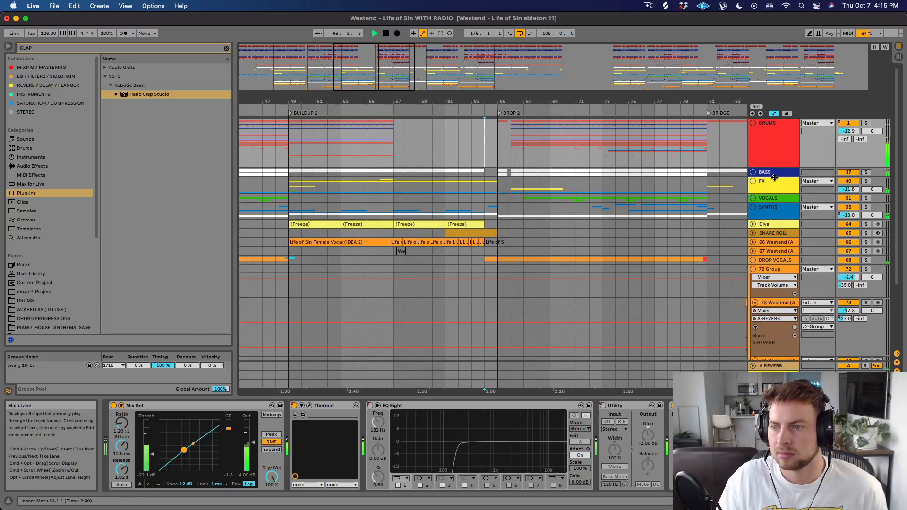
left_click(753, 123)
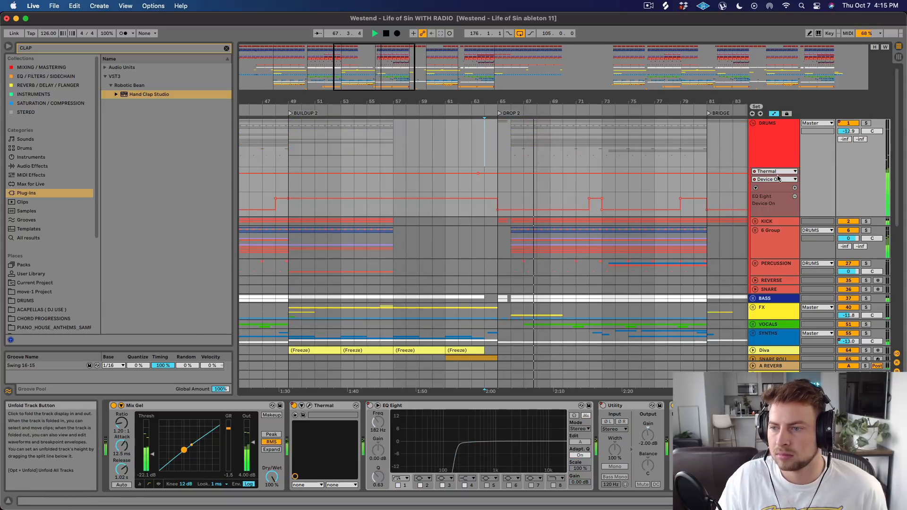
scroll(760, 263, "down", 3)
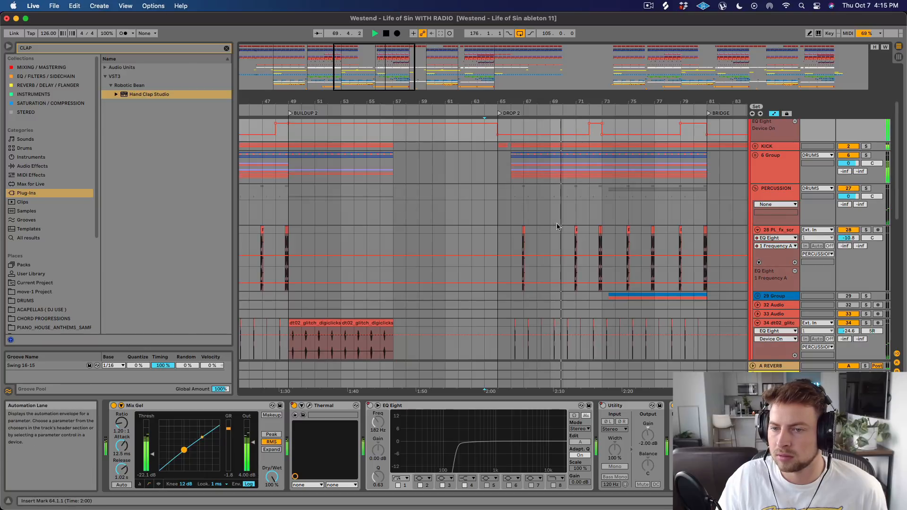
Stop playback, place the insert marker at 65.1.1 on PERCUSSION, and fold the PERCUSSION group.
left_click(496, 191)
key("space")
left_click_drag(511, 99, 508, 114)
scroll(500, 183, "down", 7)
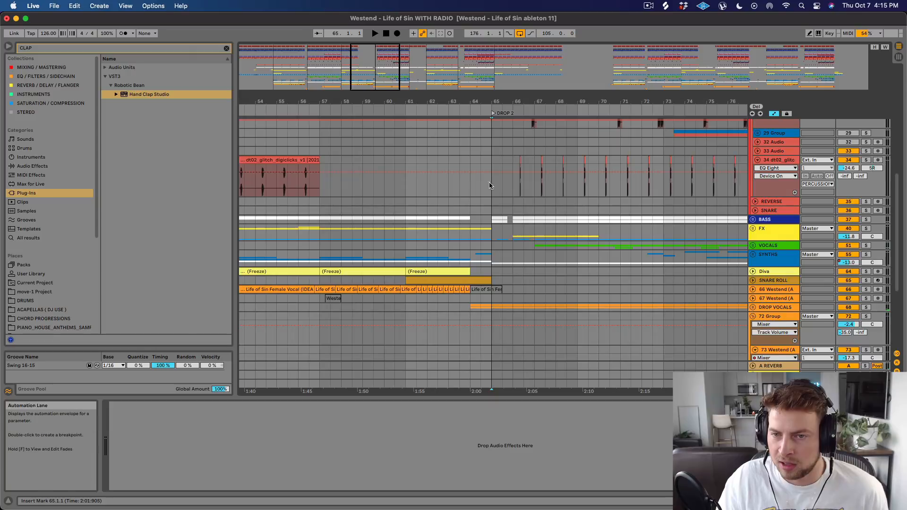
scroll(498, 183, "up", 10)
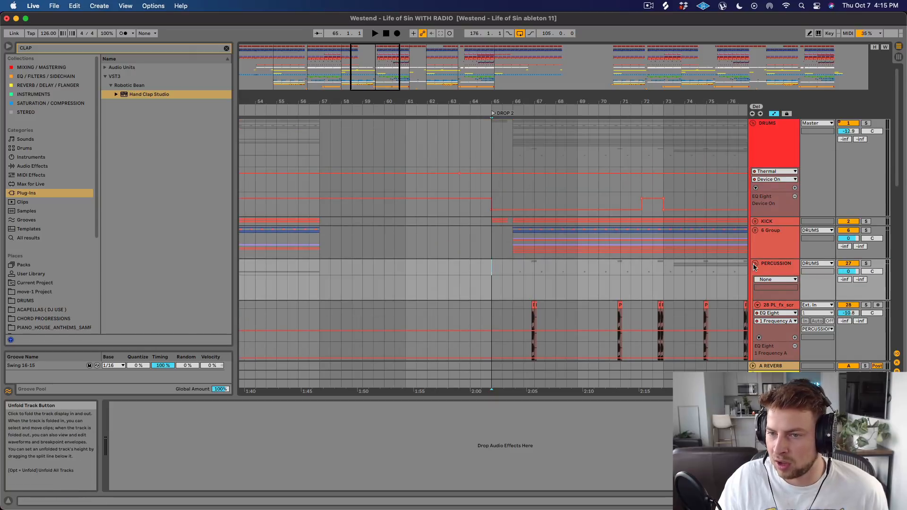
left_click(754, 263)
Play the first bar of Drop 2 from 65.1.1 with the insert marker on 6 Group.
left_click(500, 245)
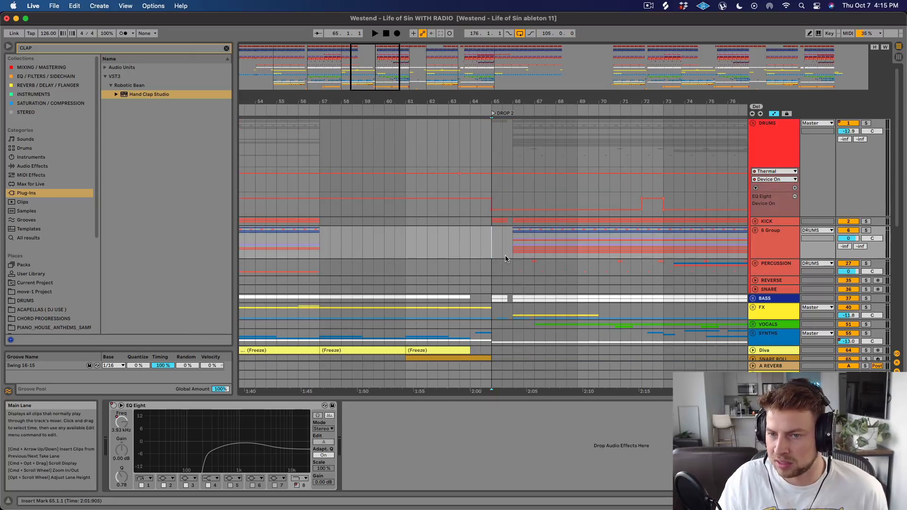
key("space")
scroll(650, 230, "down", 4)
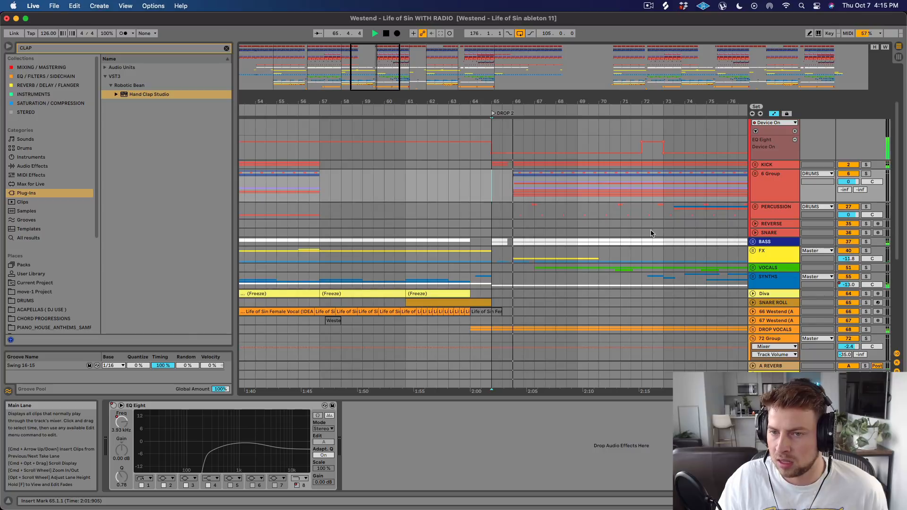
key("space")
Highlight 65.1.1 to 65.4.1 from KICK through BASS, and 65.1.1 to 65.3.3 from KICK down to FX.
left_click_drag(513, 99, 516, 102)
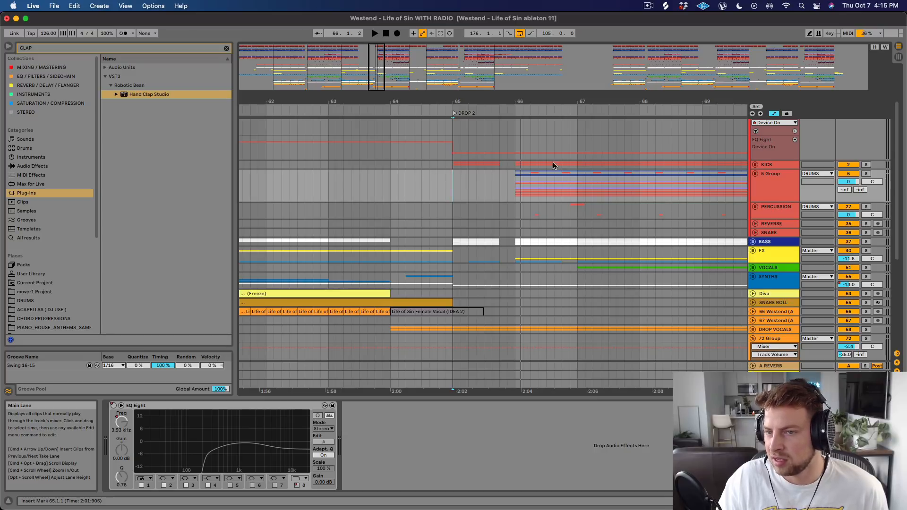
left_click_drag(452, 169, 500, 244)
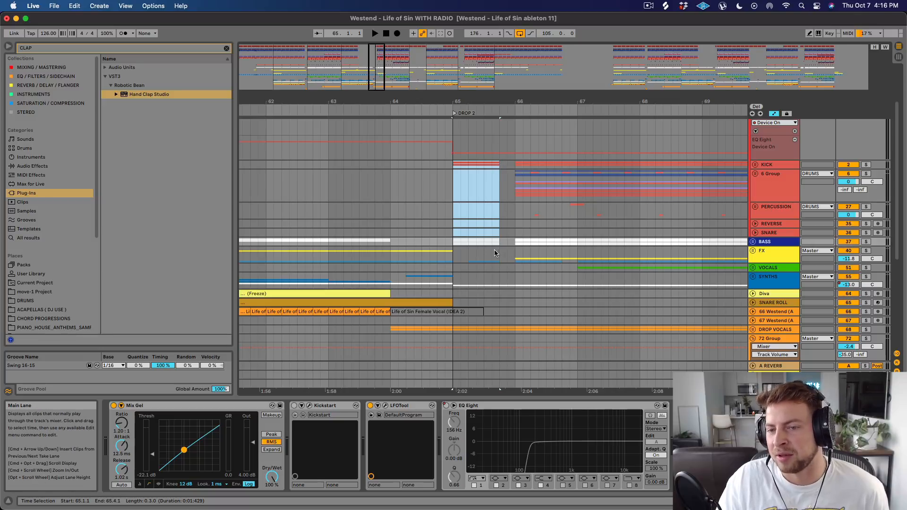
left_click(456, 166)
left_click_drag(455, 166, 495, 259)
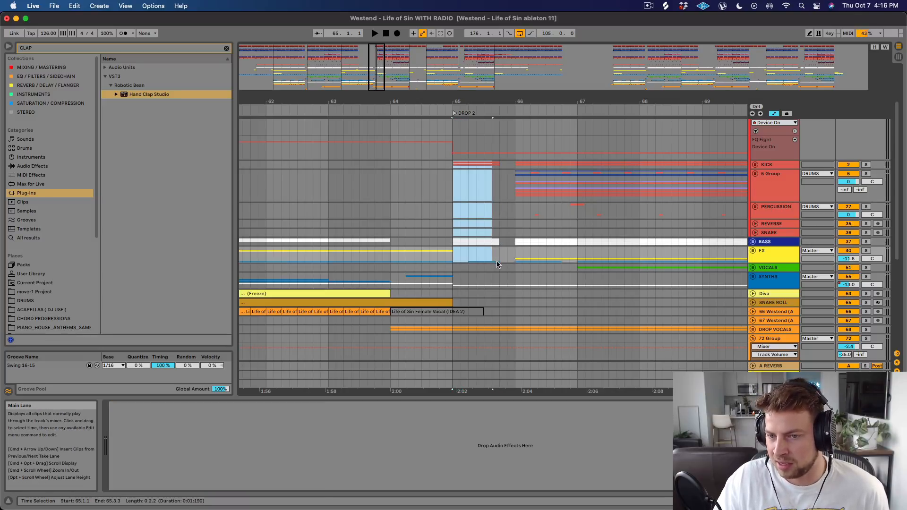
scroll(498, 285, "down", 3)
scroll(499, 236, "up", 5)
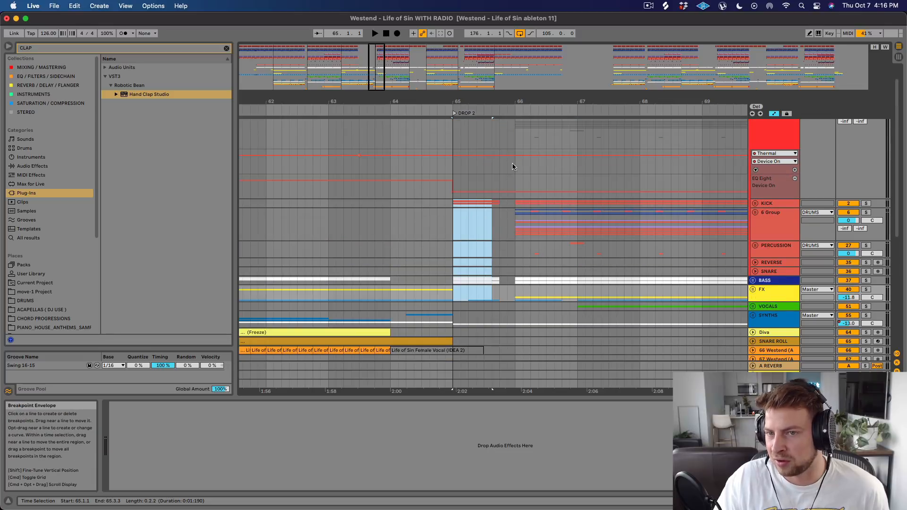
Highlight the gap from 65.4.1 to 66.1.1 across KICK, 6 Group and PERCUSSION.
left_click(452, 203)
left_click_drag(499, 208, 514, 208)
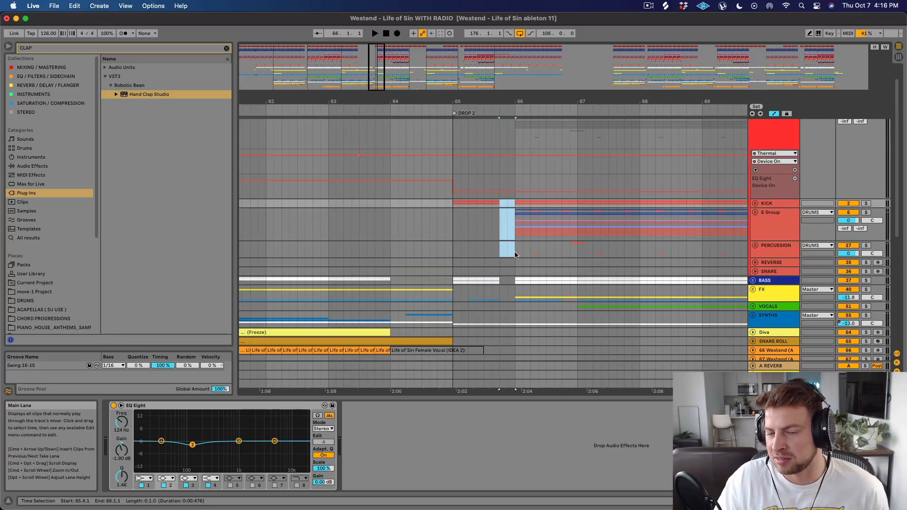
left_click_drag(515, 255, 511, 206)
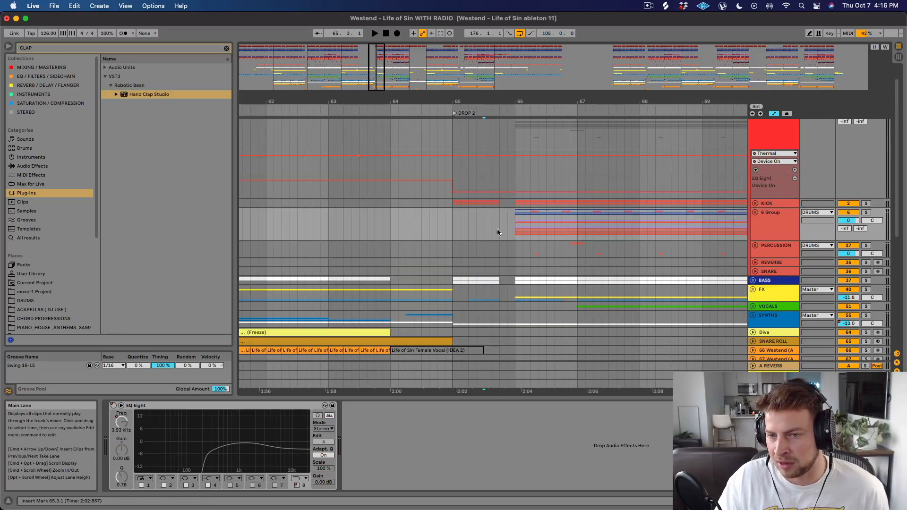
Play the Drop 2 opening from 65.2.1 on FX through the gap before bar 66.
scroll(496, 232, "down", 3)
left_click(469, 222)
key("space")
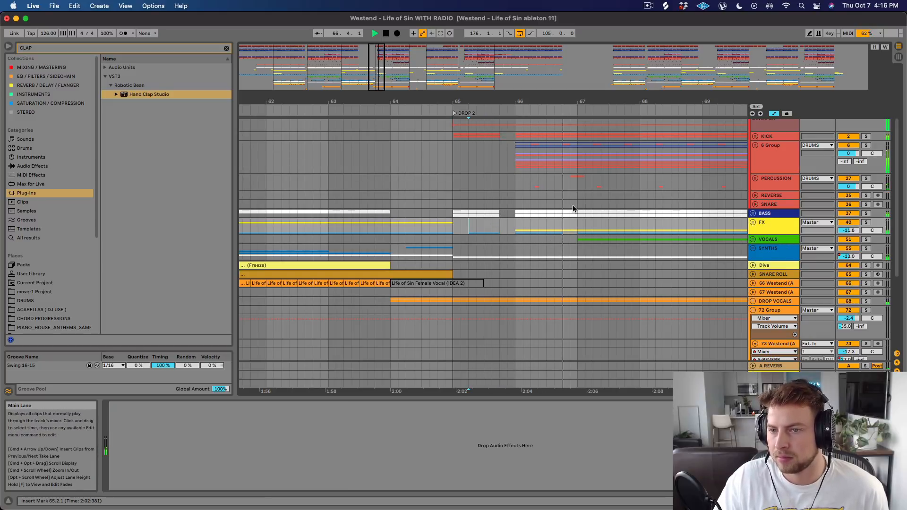
key("space")
Unfold the PERCUSSION group, look over its tracks, and select track 28 with the PL_fx_scratch clips.
left_click(755, 179)
scroll(755, 181, "up", 4)
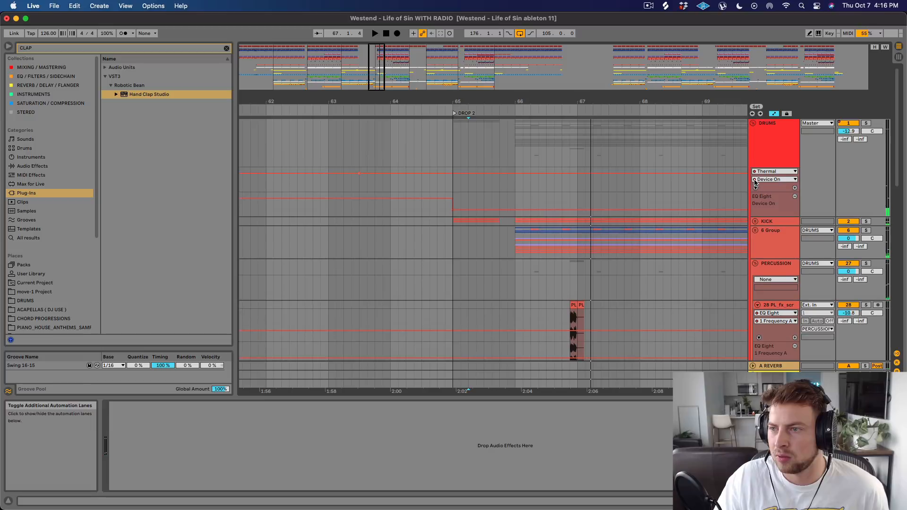
scroll(755, 180, "down", 5)
scroll(755, 182, "down", 3)
scroll(803, 177, "up", 3)
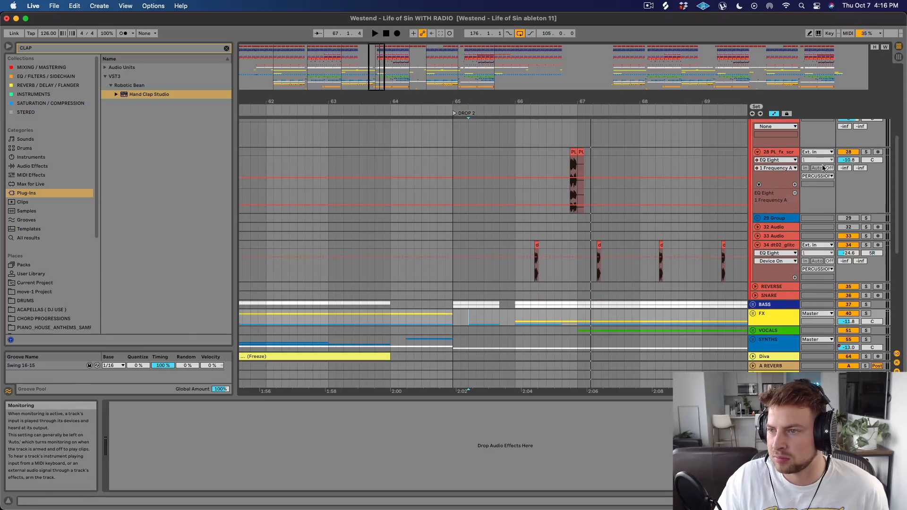
left_click(786, 184)
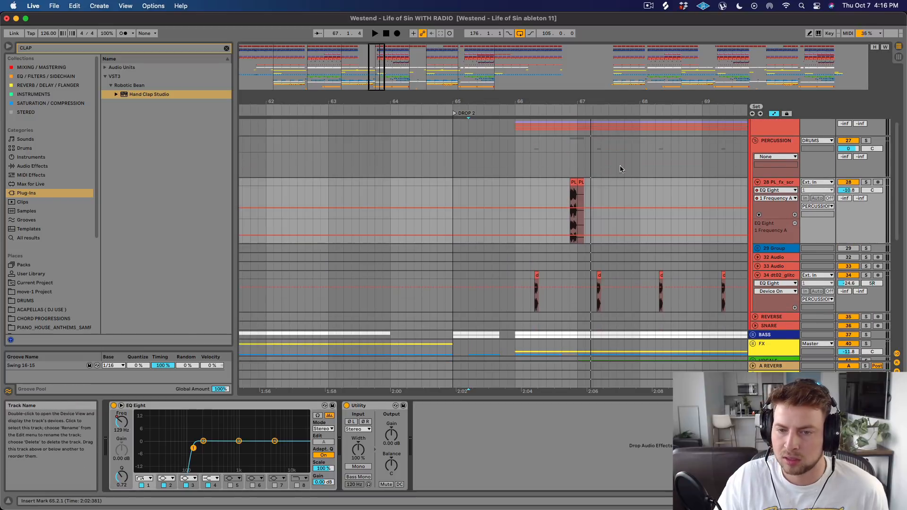
Solo the PERCUSSION group, play the PL_fx_scratch clip at 66.4.3, and take the group out of solo.
left_click(865, 141)
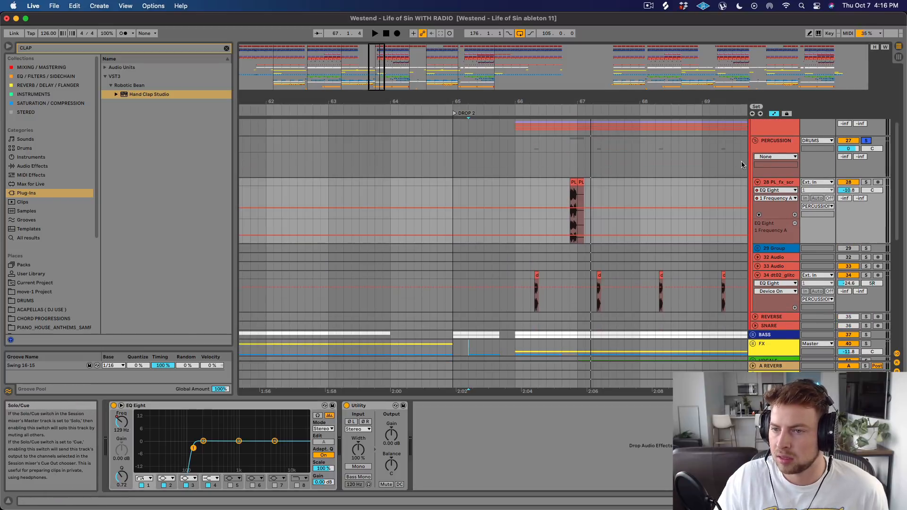
left_click(573, 180)
key("space")
left_click(866, 141)
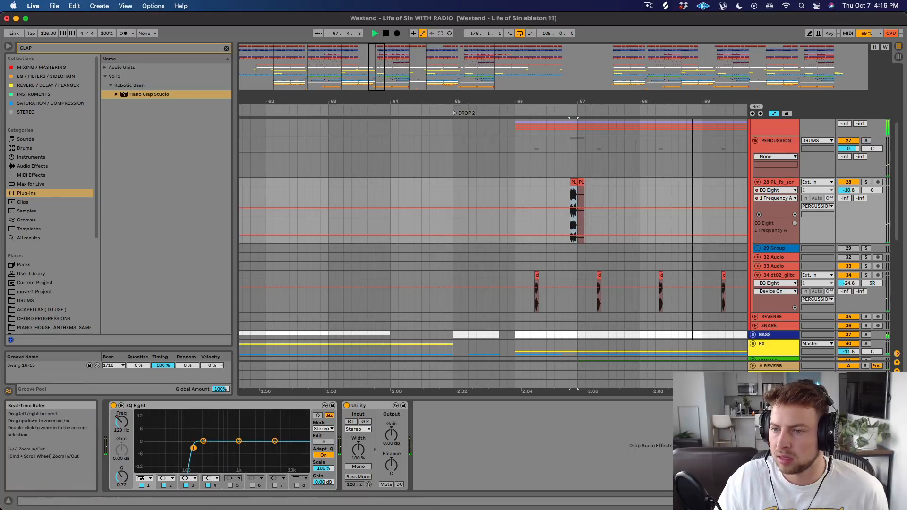
Examine the scratch and glitch percussion clips across Drop 2 and the neighbouring sections during playback.
left_click_drag(574, 101, 559, 71)
scroll(592, 165, "down", 5)
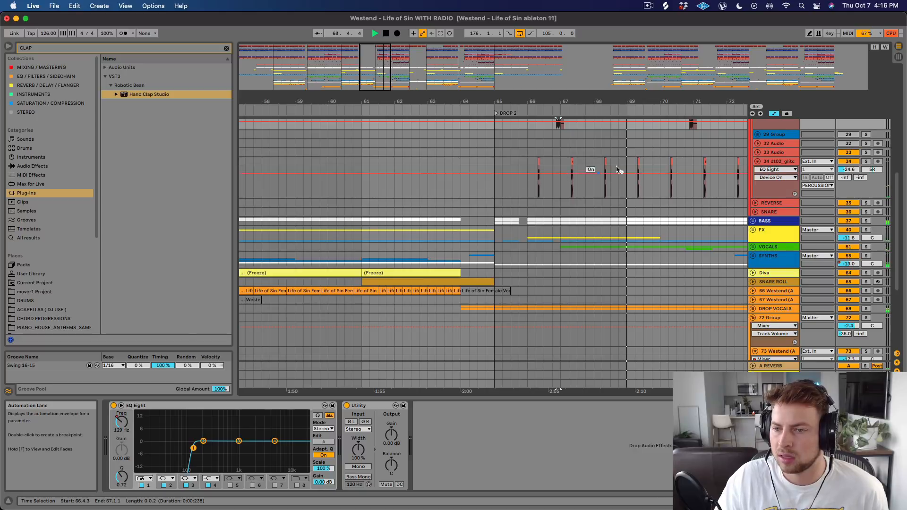
left_click_drag(635, 102, 430, 66)
scroll(476, 192, "up", 3)
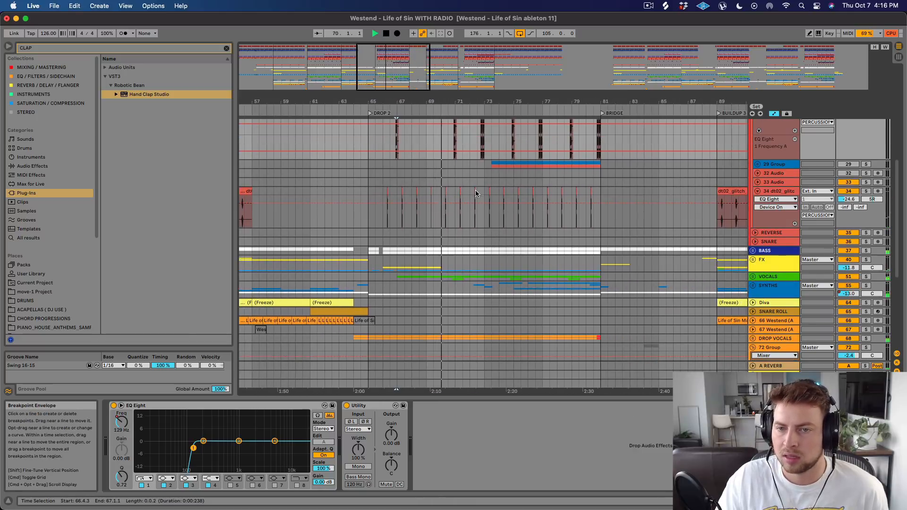
scroll(475, 189, "up", 3)
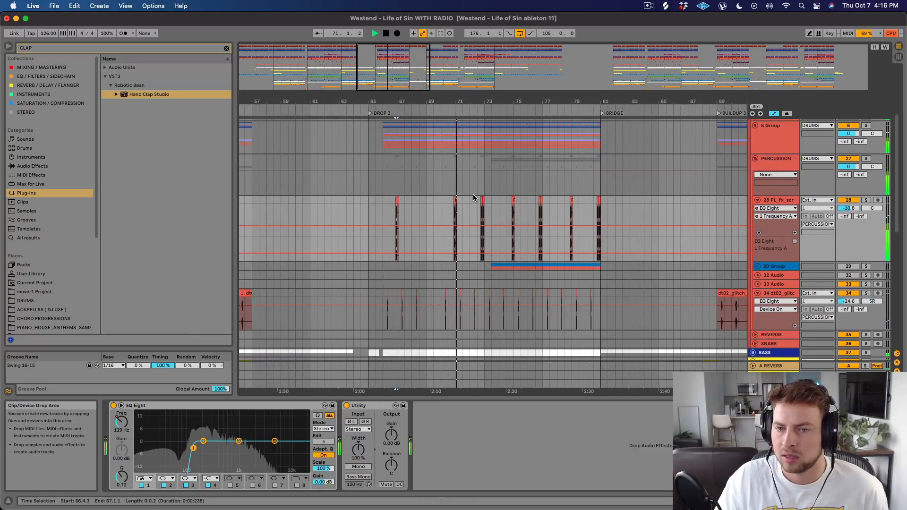
scroll(487, 193, "down", 5)
scroll(500, 187, "down", 3)
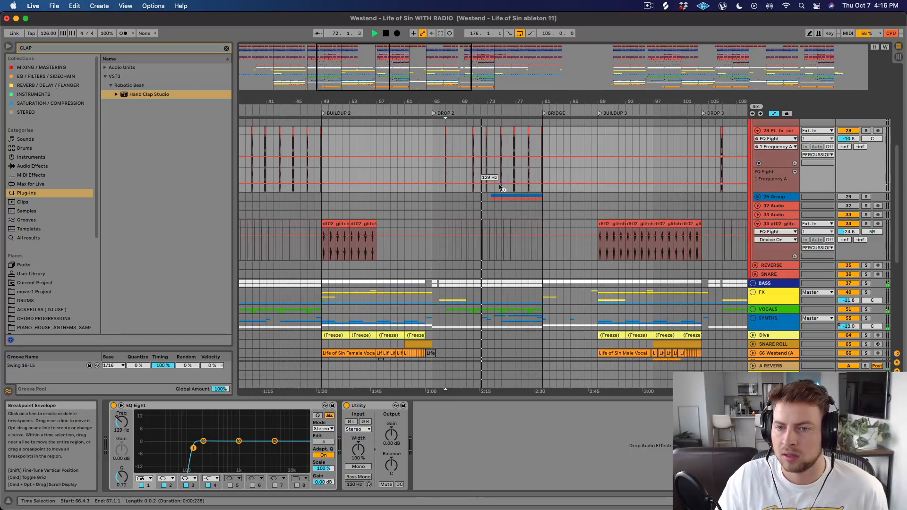
scroll(758, 227, "up", 3)
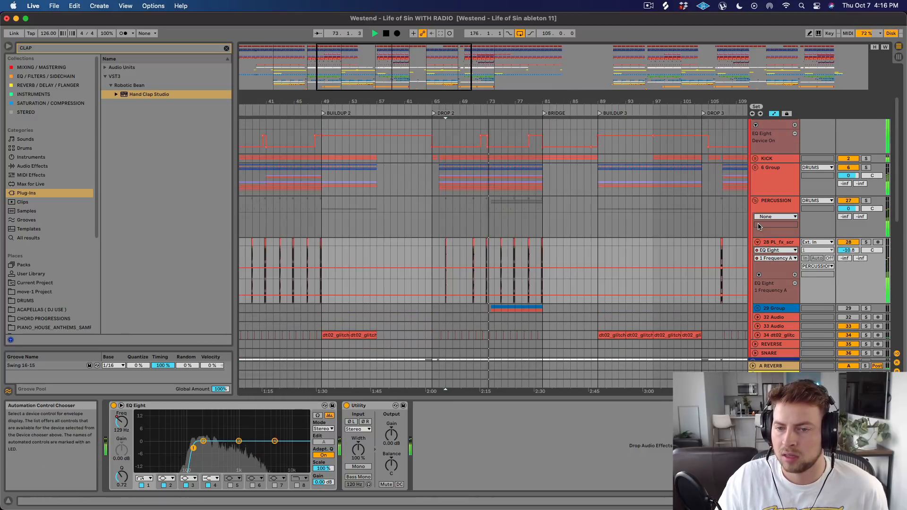
Fold the PERCUSSION group, bring the vocal tracks into view, and stop playback.
left_click(755, 201)
scroll(558, 223, "down", 3)
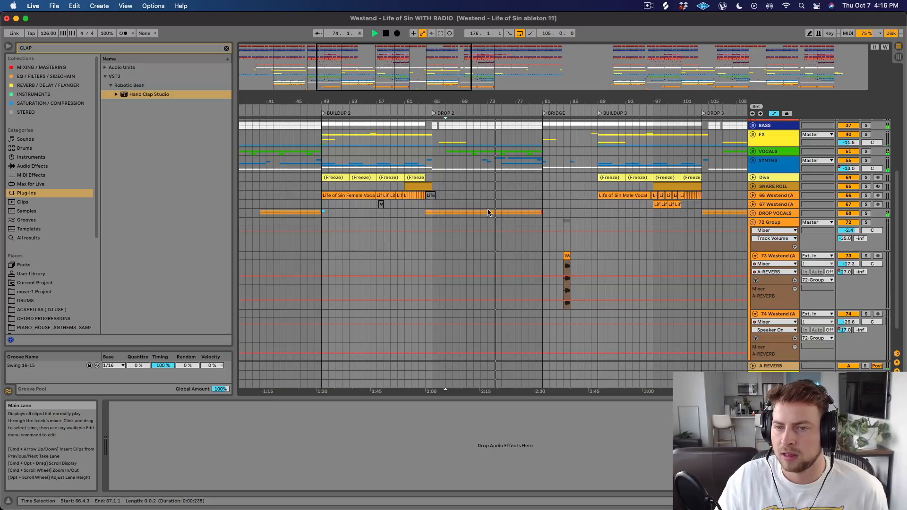
key("space")
Highlight the first half of the Drop 2 vocals on DROP VOCALS from 65.1.1, and the second half from 73.1.1 to 81.1.1.
left_click(437, 218)
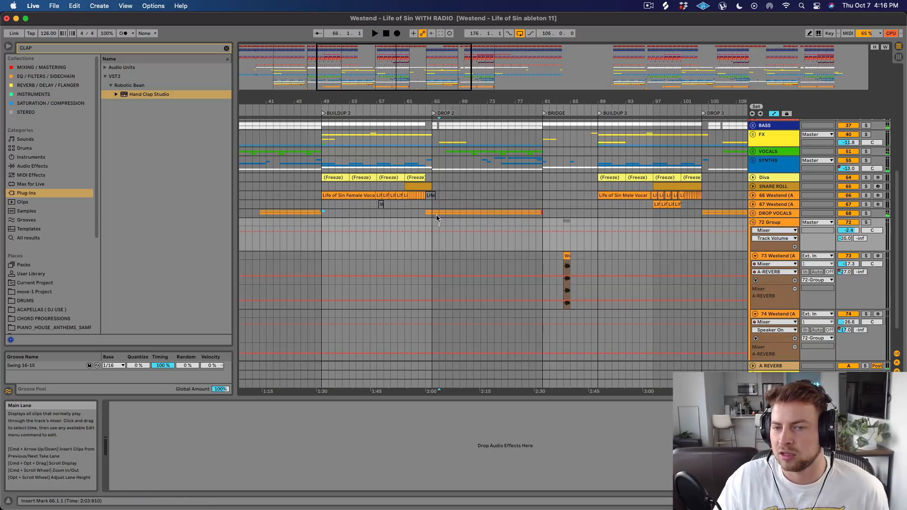
left_click_drag(434, 214, 487, 215)
left_click_drag(328, 100, 327, 96)
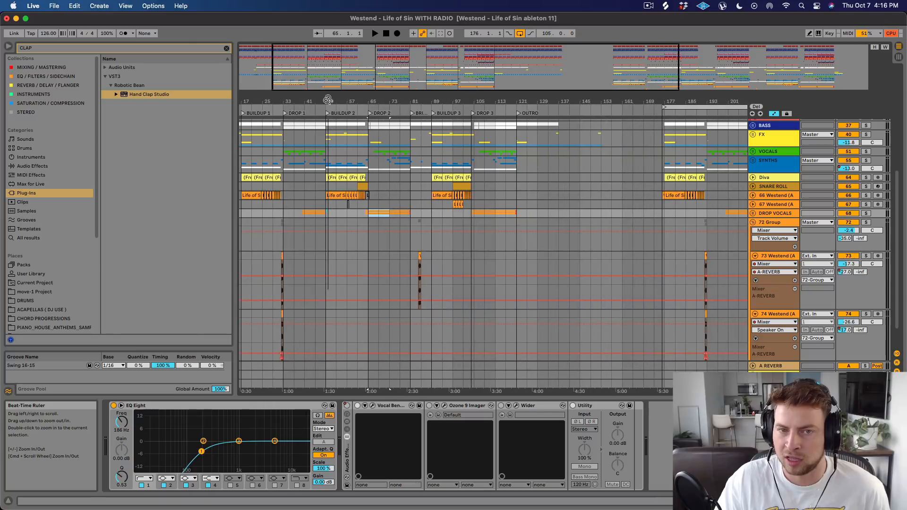
left_click_drag(408, 216, 395, 215)
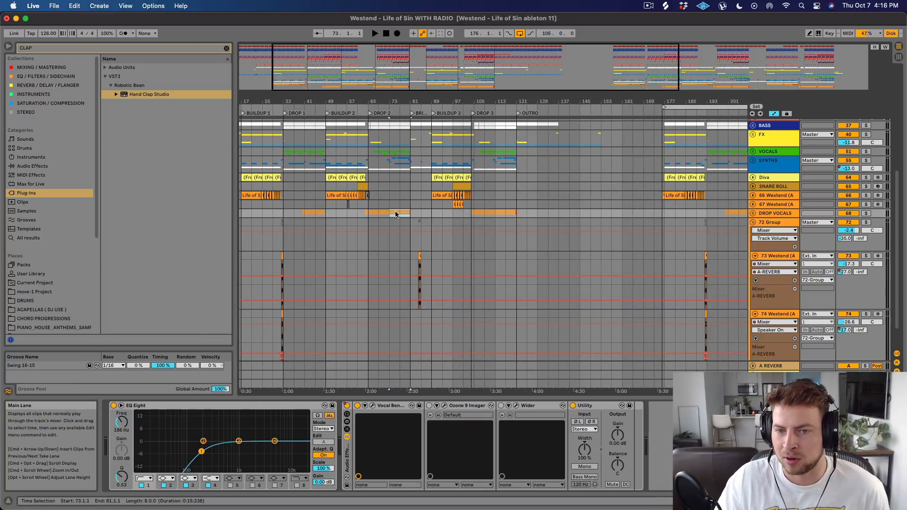
Mark the Drop 1 vocal entry at 41.1.1, then highlight DROP VOCALS across Drop 2 from 65.1.1 to 81.1.1 and its opening four bars.
left_click(303, 214)
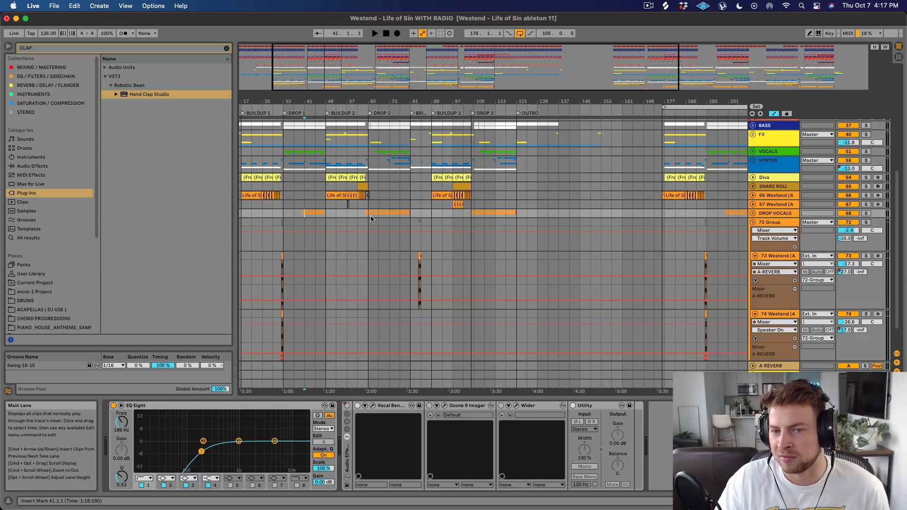
left_click_drag(372, 216, 410, 214)
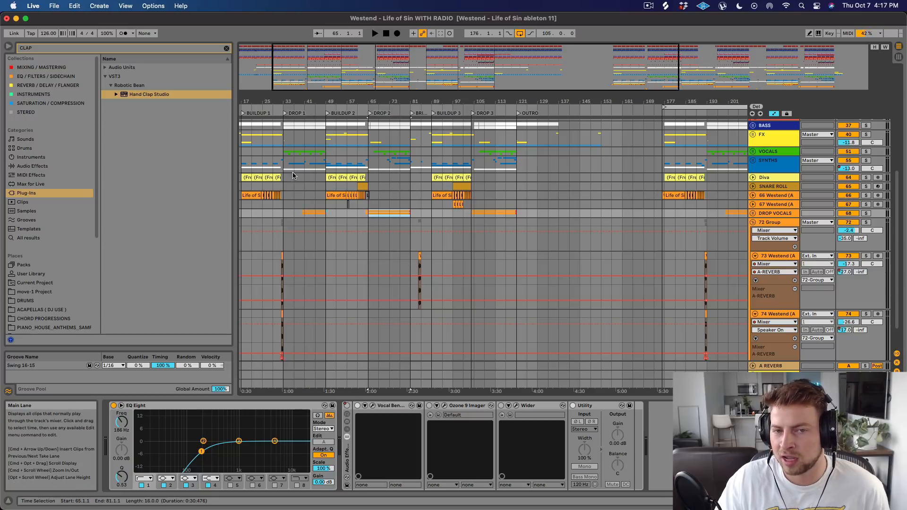
left_click_drag(284, 194, 300, 194)
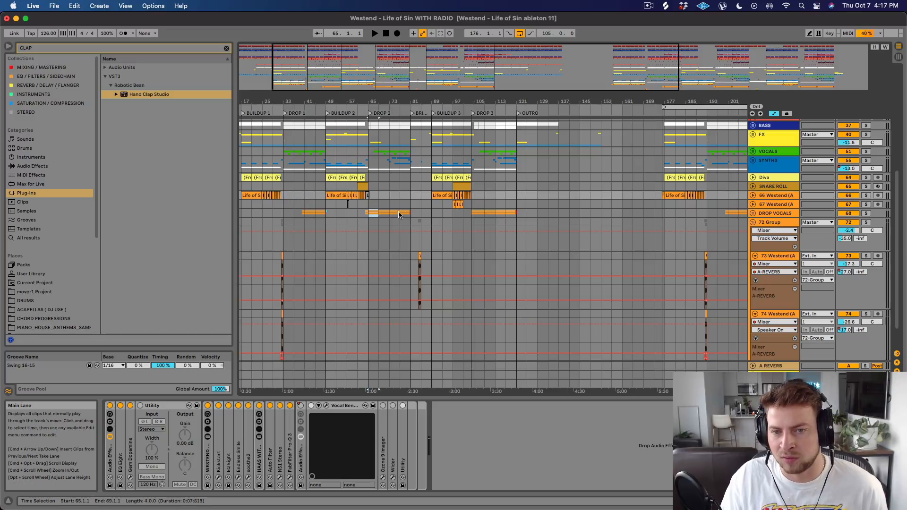
Highlight the SYNTHS parts in Drop 2 from 75.1.1 to 79.1.1, then the whole second half from 73.1.1 to 81.1.1.
left_click_drag(405, 98, 428, 123)
left_click_drag(402, 163, 429, 164)
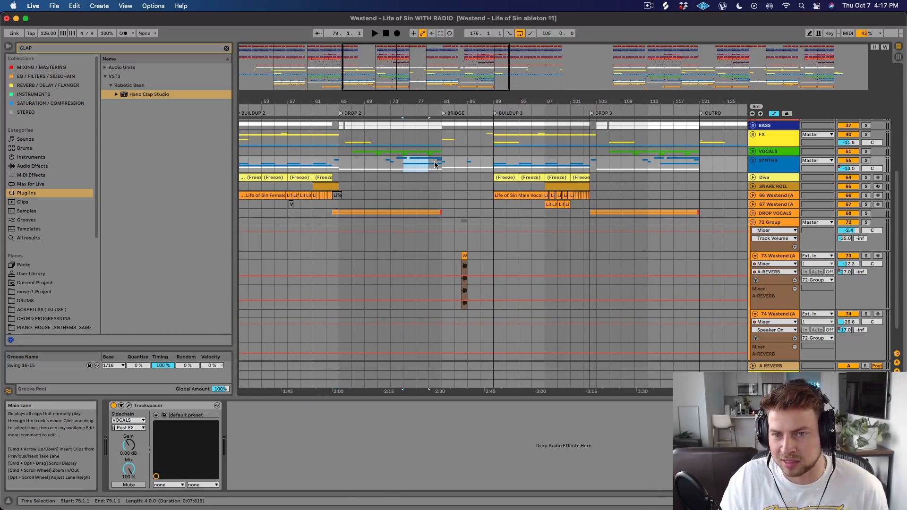
left_click_drag(434, 101, 434, 81)
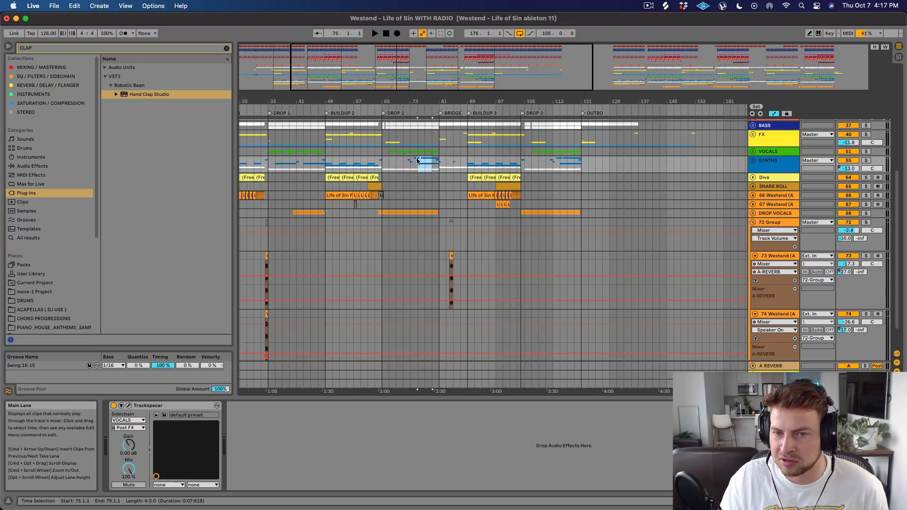
left_click_drag(413, 164, 438, 162)
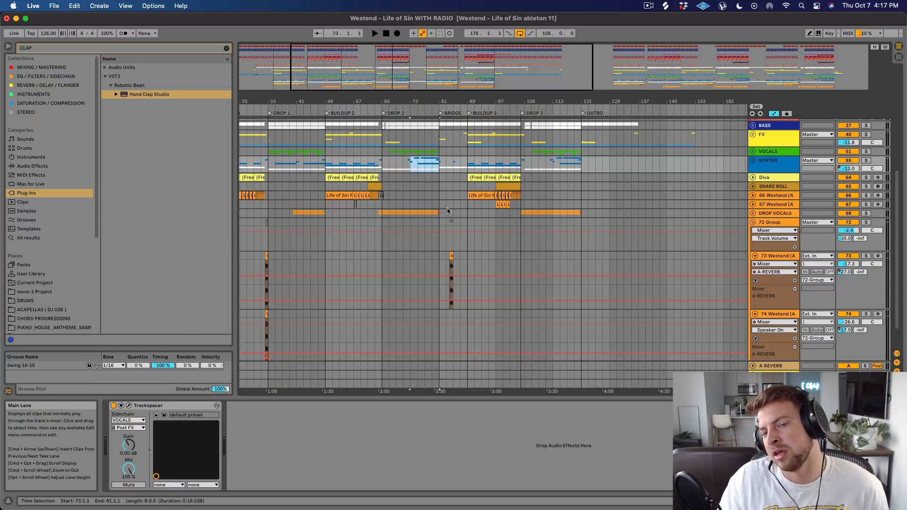
Unfold the VOCALS group and bring its clips in Drop 1 into close view.
scroll(443, 167, "up", 1)
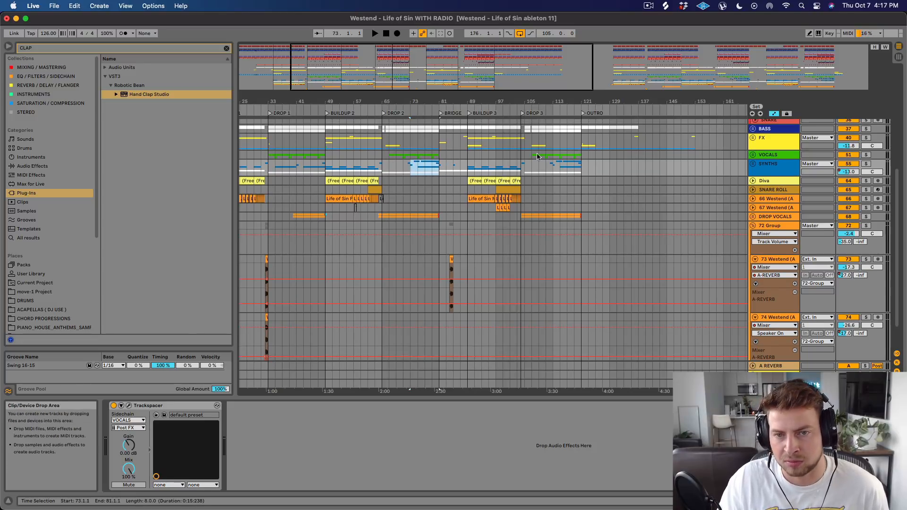
left_click(752, 155)
left_click_drag(371, 102, 376, 133)
left_click_drag(362, 100, 362, 123)
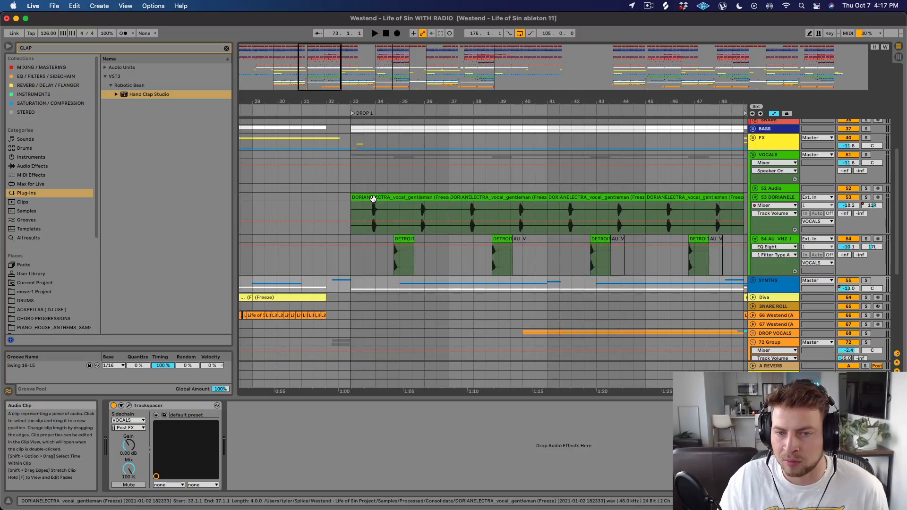
Solo the AU_VH2 vocal track and play its first DETROIT clip in Drop 1 from 34.4.1.
left_click(406, 239)
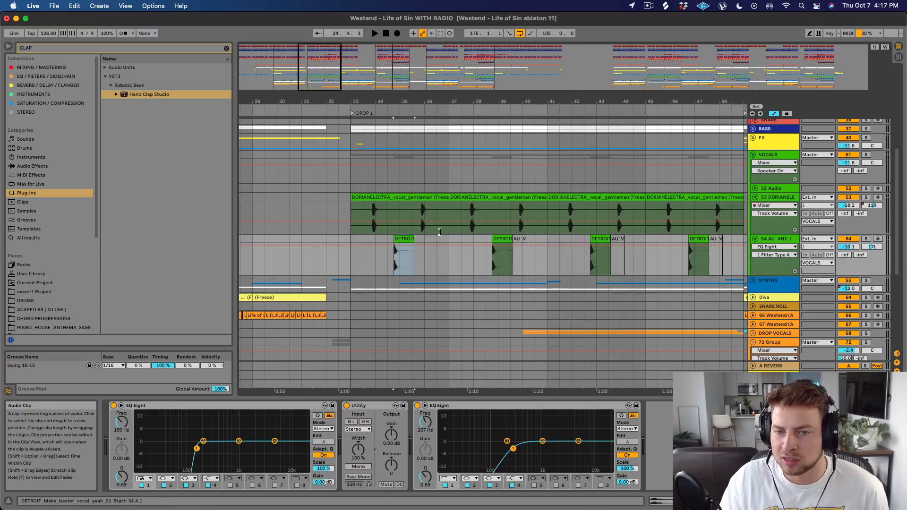
left_click(866, 238)
key("space")
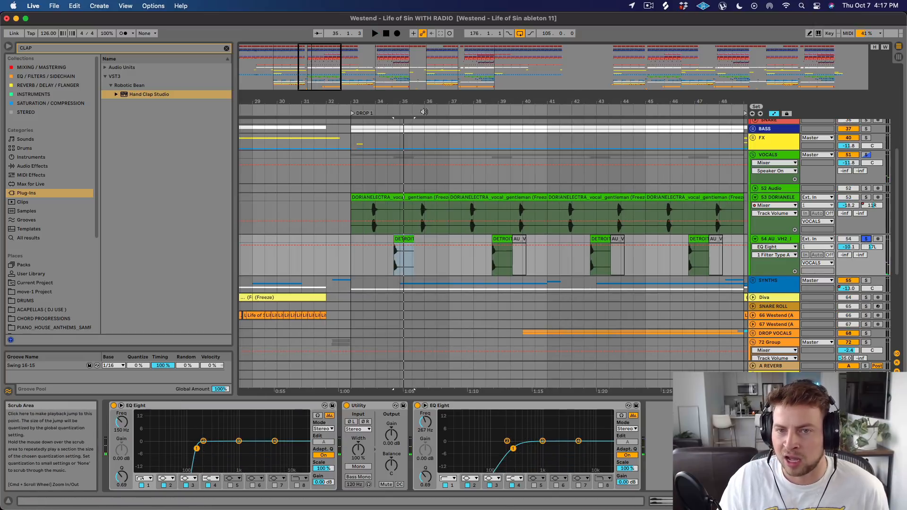
mouse_move(397, 102)
left_mouse_down()
mouse_move(397, 118)
mouse_move(397, 102)
left_mouse_up()
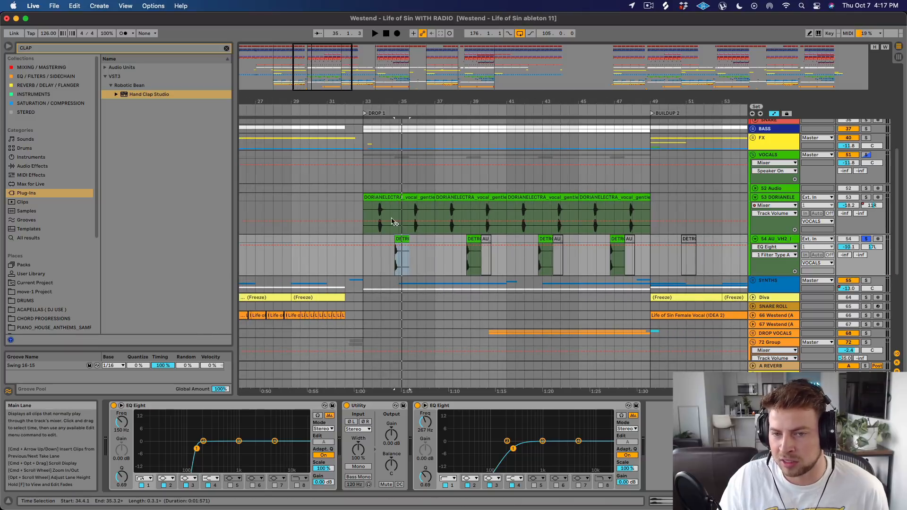
Take the AU_VH2 track out of solo and play Drop 1 from 33.1.1 in the full mix, then stop.
left_click(365, 239)
left_click(866, 239)
key("space")
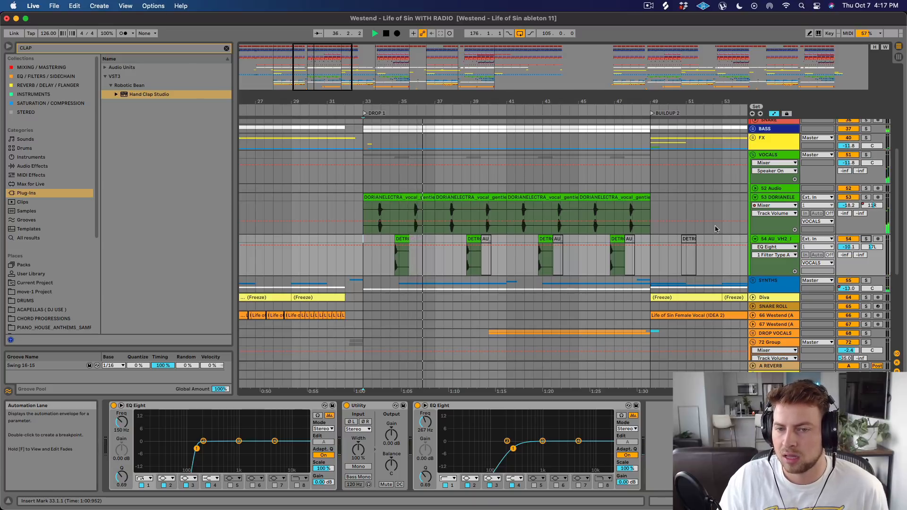
key("space")
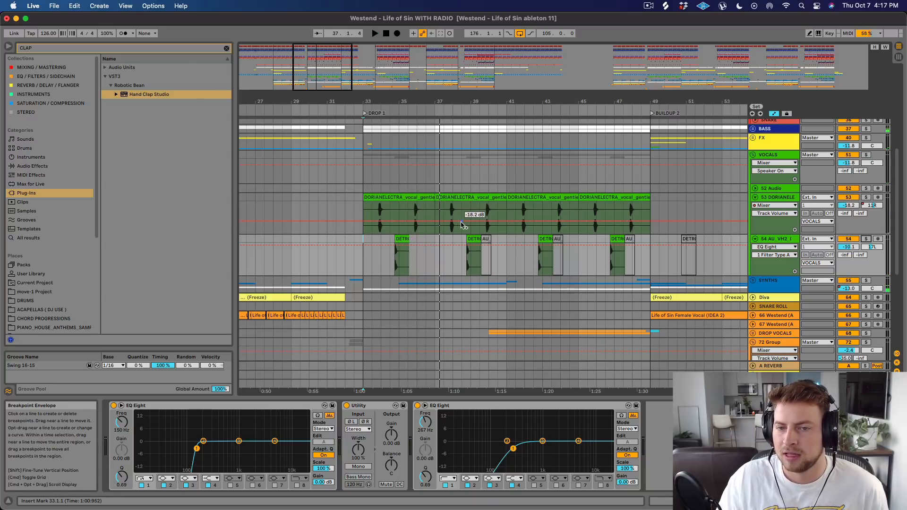
Solo the DORIANELECTRA track, play its vocal shots from 33.4.1 and 35.4.1, and select the first gentleman clip from 33.1.1 to 37.1.1.
left_click_drag(379, 101, 379, 127)
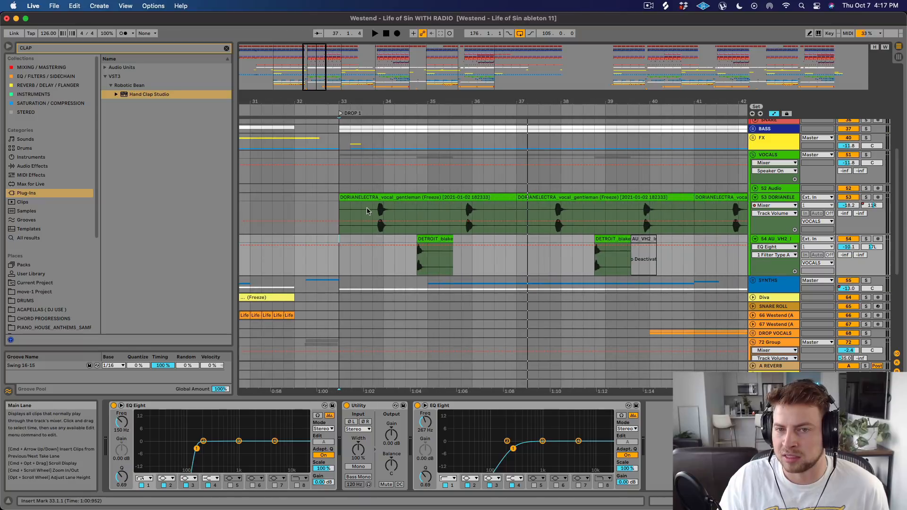
left_click(372, 207)
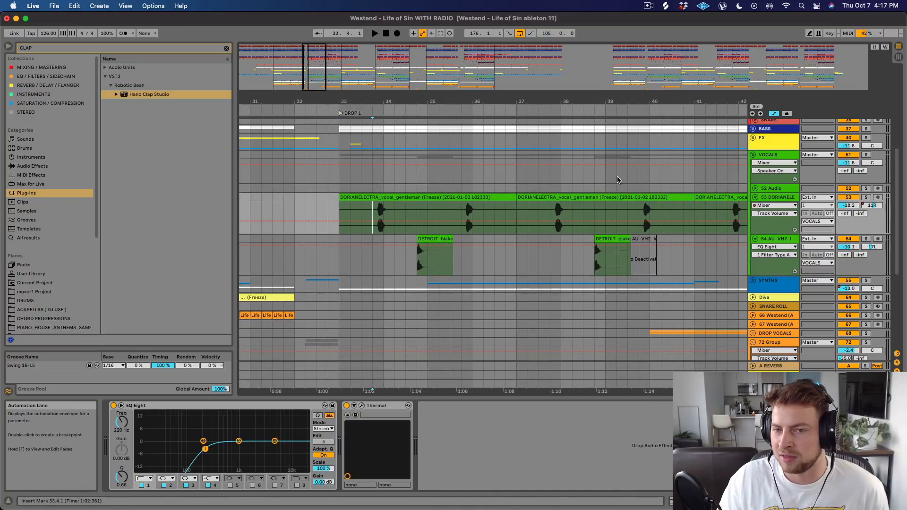
left_click(865, 198)
key("space")
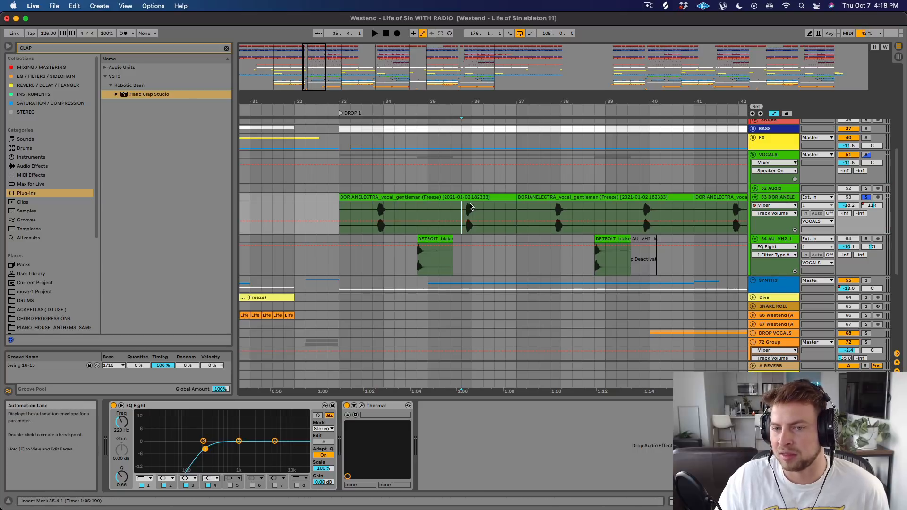
key("space")
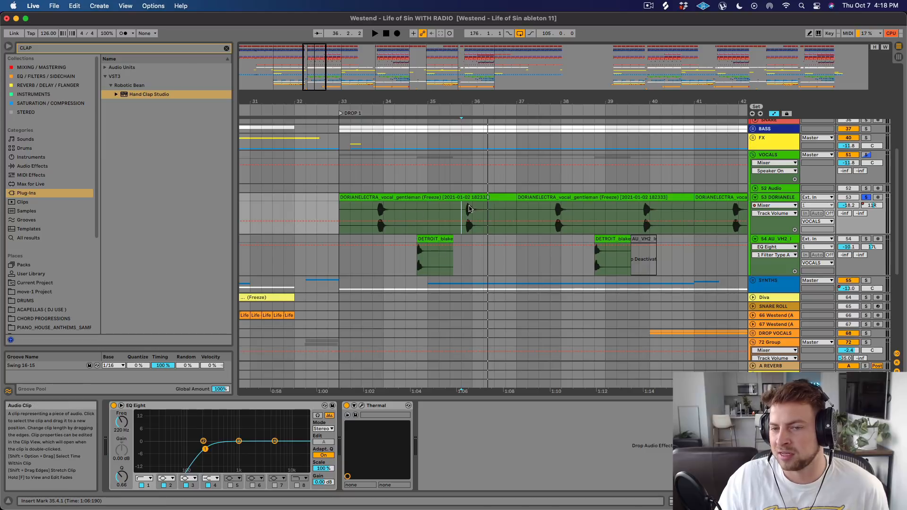
left_click(344, 197)
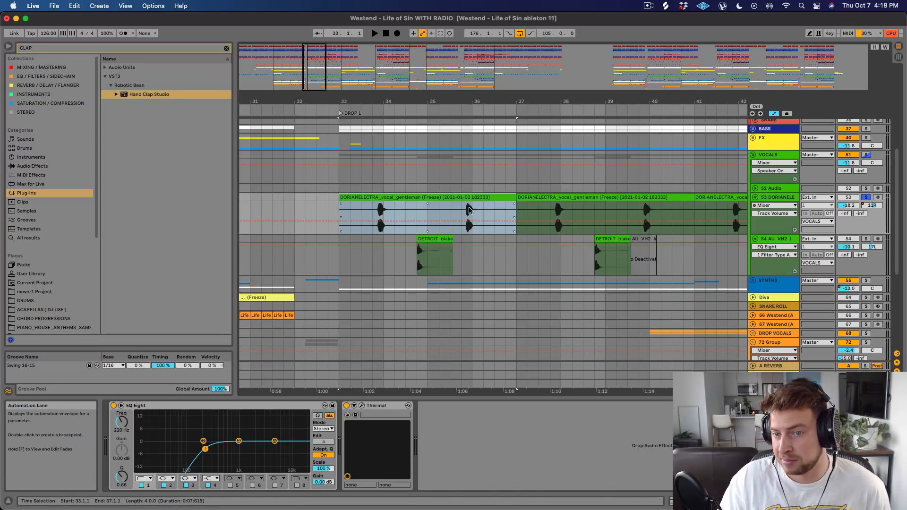
Mark 33.1.1 on the PERCUSSION group, take the DORIANELECTRA track out of solo, and play the percussion and vocals together.
scroll(500, 210, "up", 6)
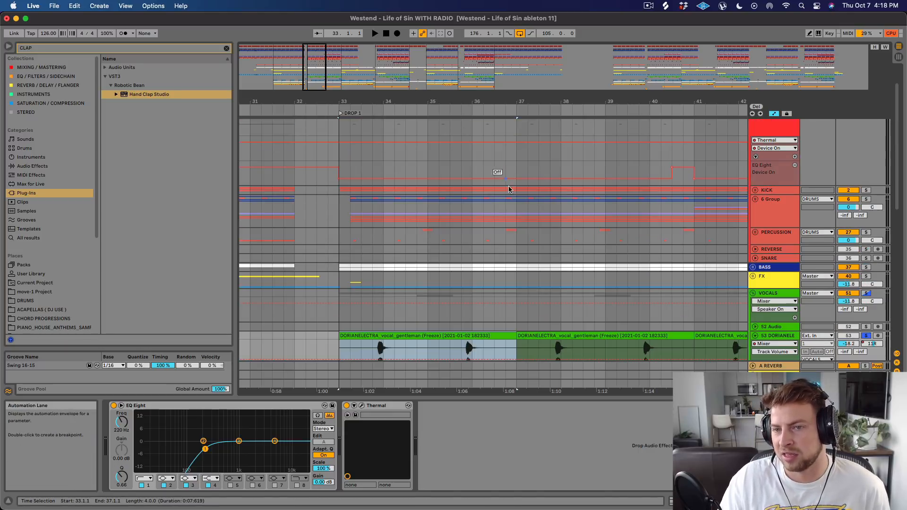
scroll(508, 232, "down", 2)
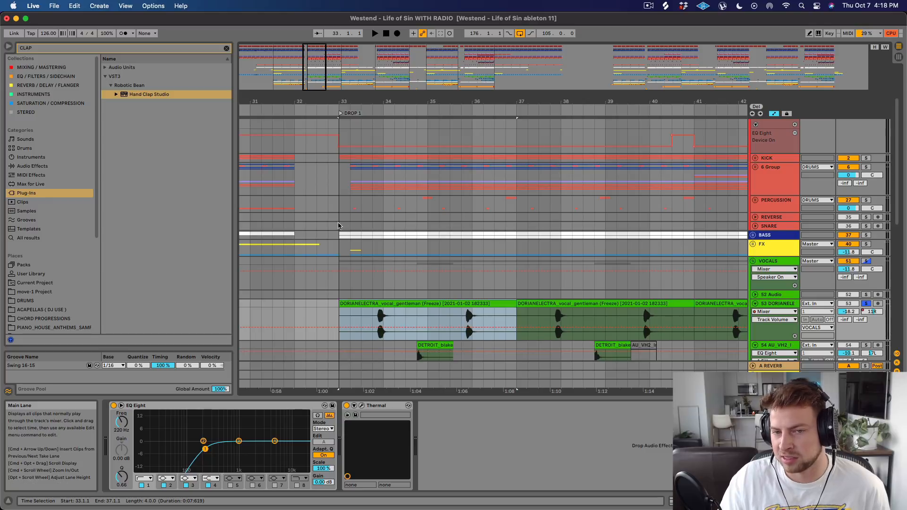
left_click(343, 209)
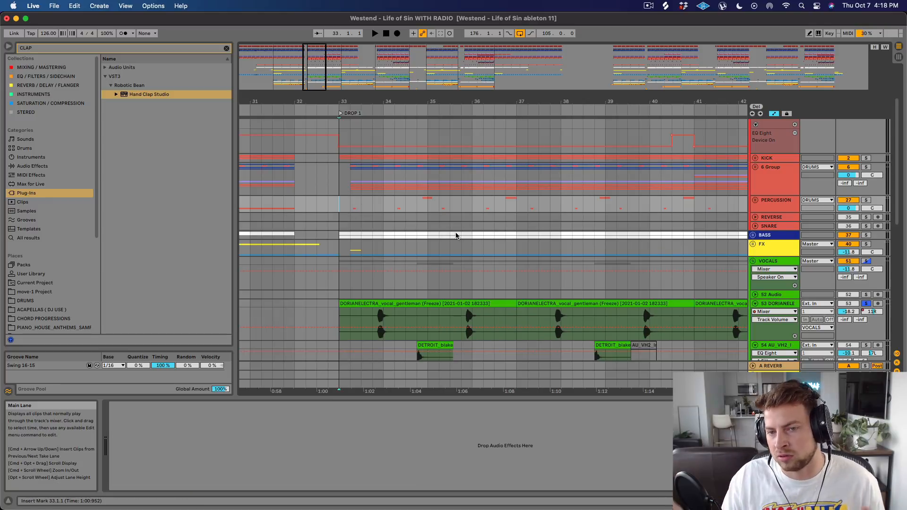
left_click(865, 303)
key("space")
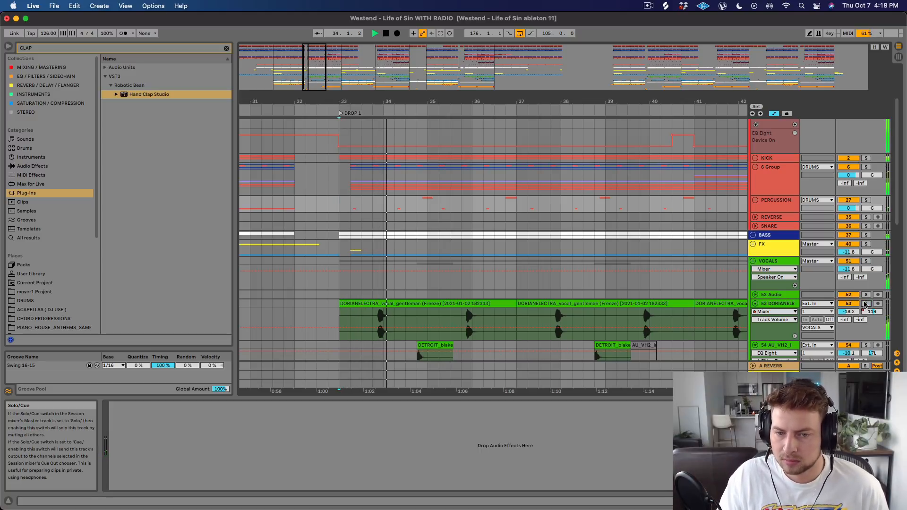
scroll(425, 283, "down", 3)
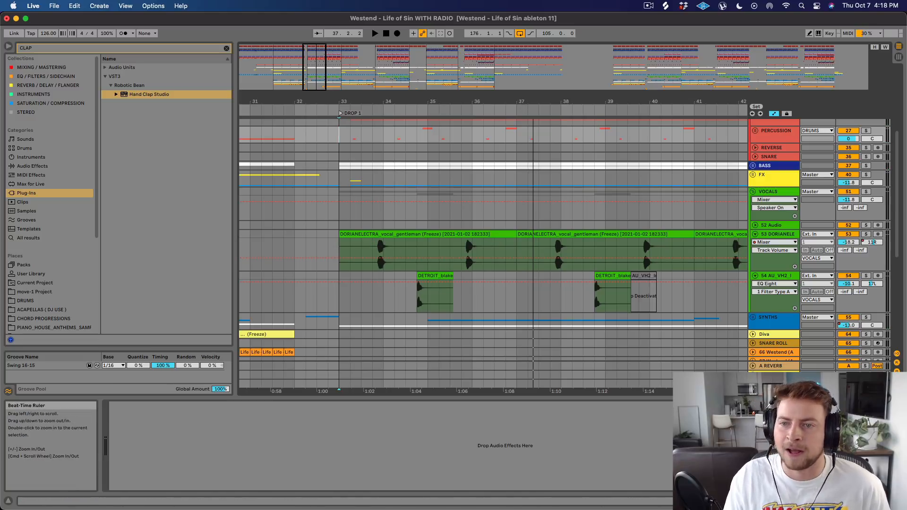
Fold the VOCALS group and mark the start of the Bridge at 81.1.1, with the section in close view.
left_click_drag(520, 102, 522, 33)
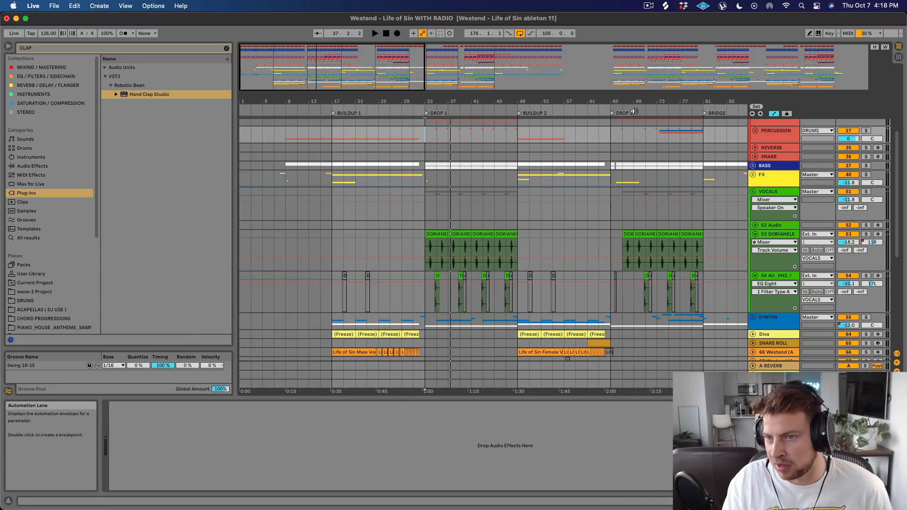
left_click_drag(634, 102, 454, 89)
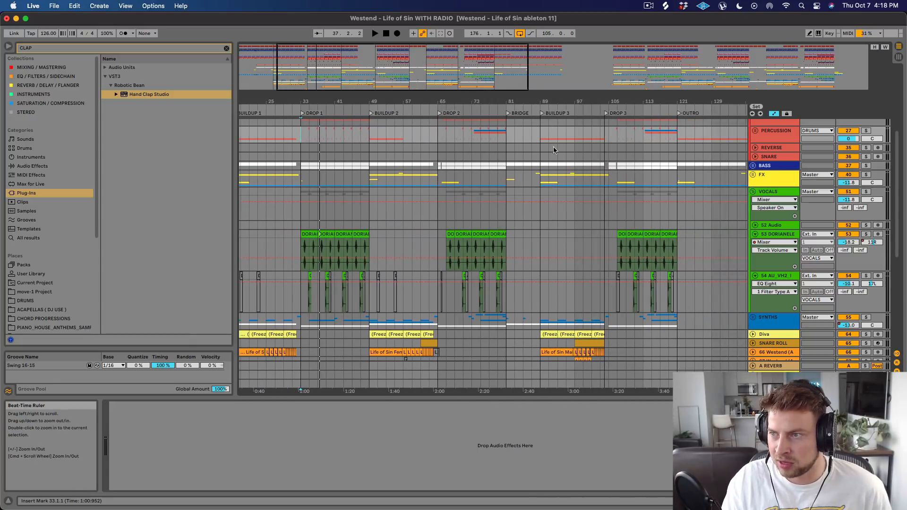
left_click(753, 192)
left_click(508, 193)
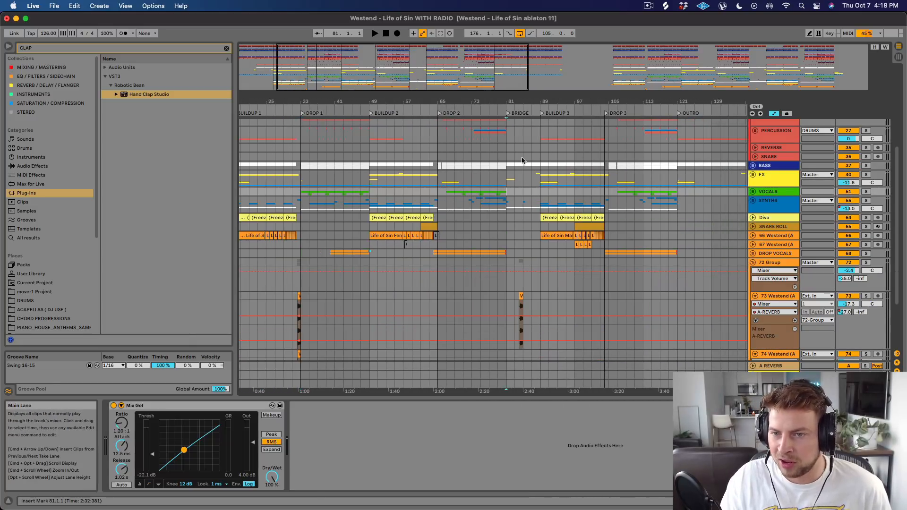
left_click_drag(516, 98, 460, 99)
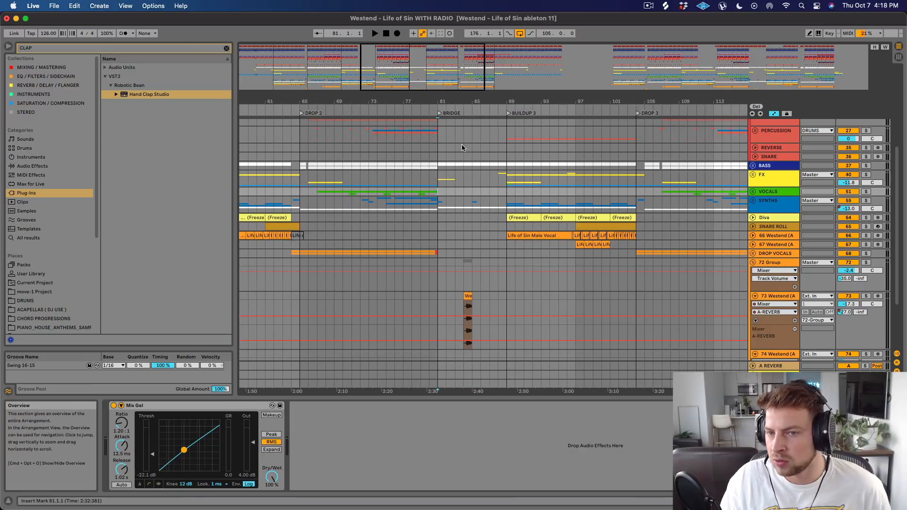
Play the Bridge from 81.1.1 on the SYNTHS group into Buildup 3 while examining its tracks, then stop playback.
scroll(443, 157, "up", 5)
scroll(449, 239, "down", 3)
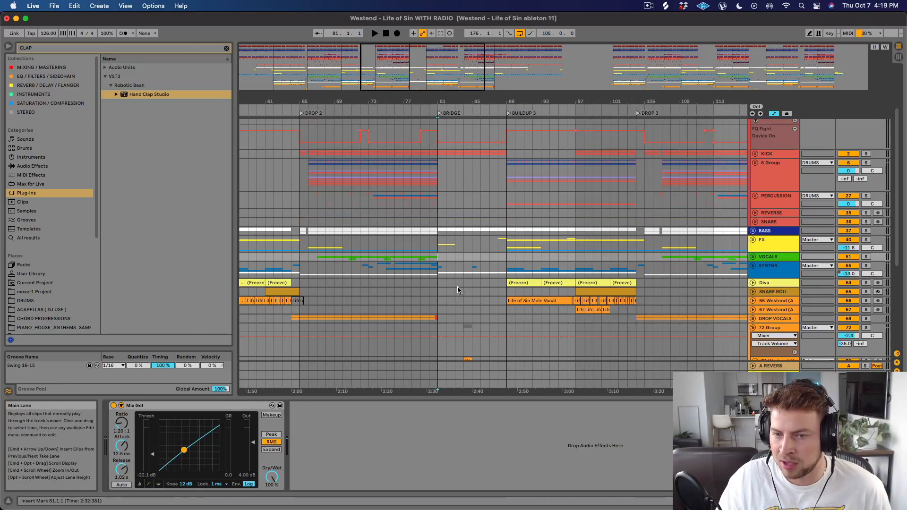
left_click(438, 270)
scroll(472, 304, "down", 3)
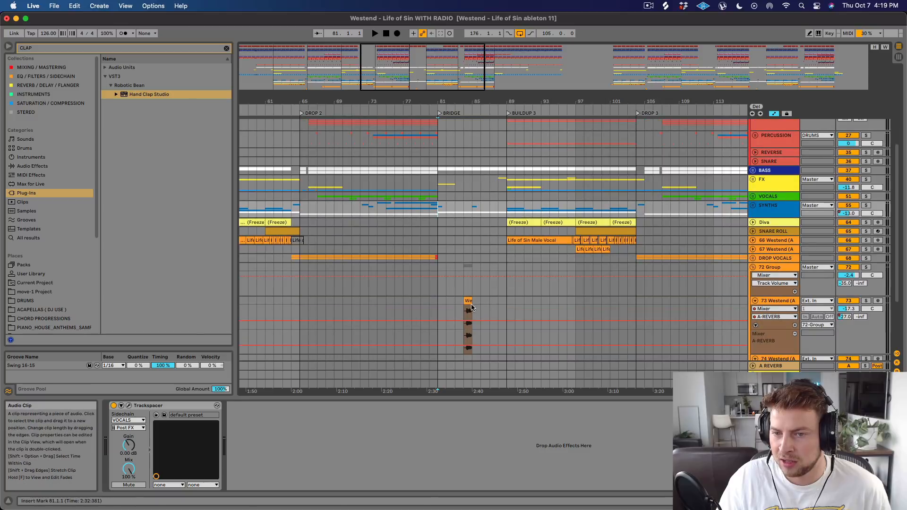
key("space")
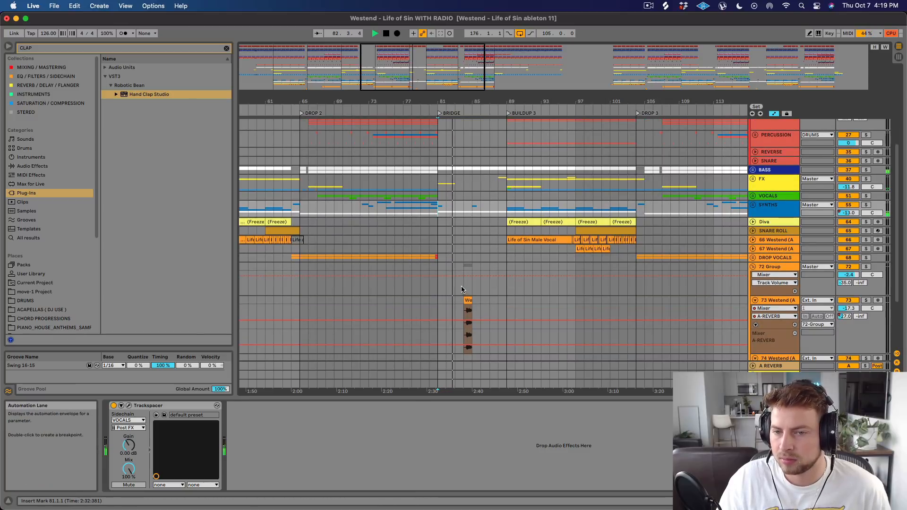
scroll(461, 289, "down", 3)
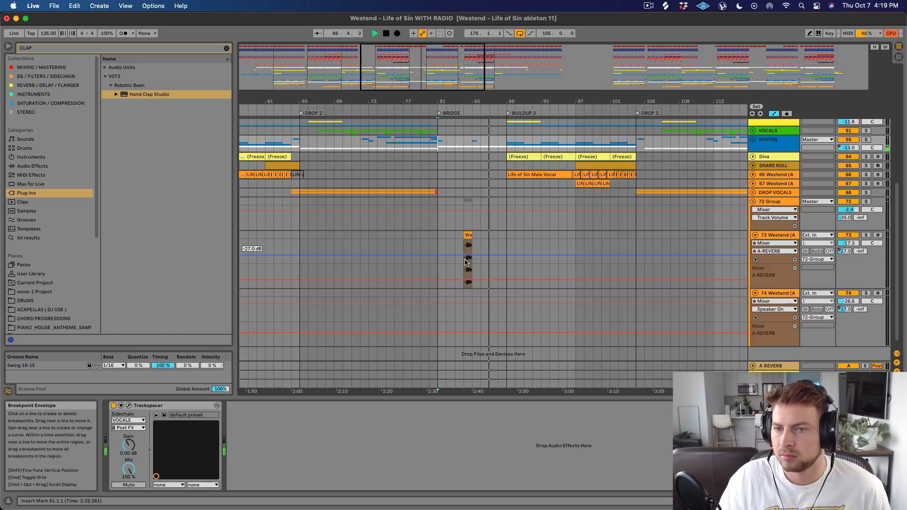
scroll(465, 261, "up", 5)
scroll(465, 261, "down", 4)
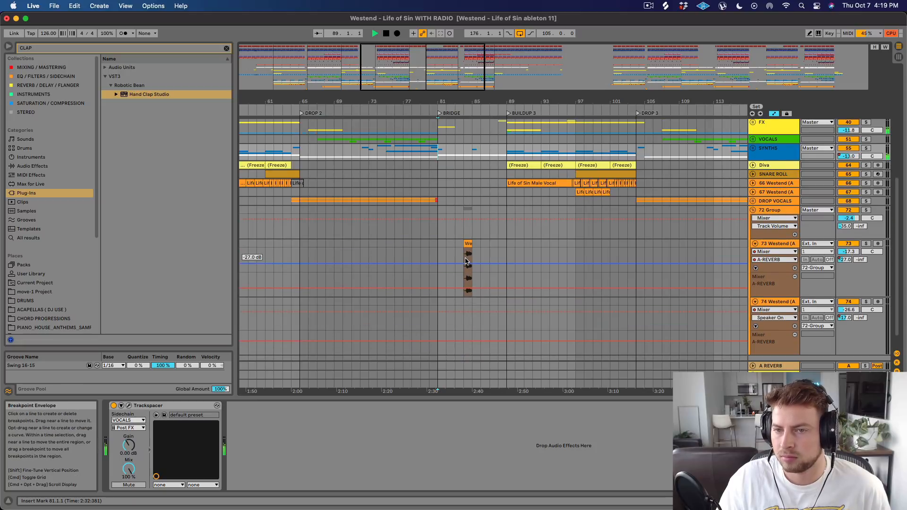
key("space")
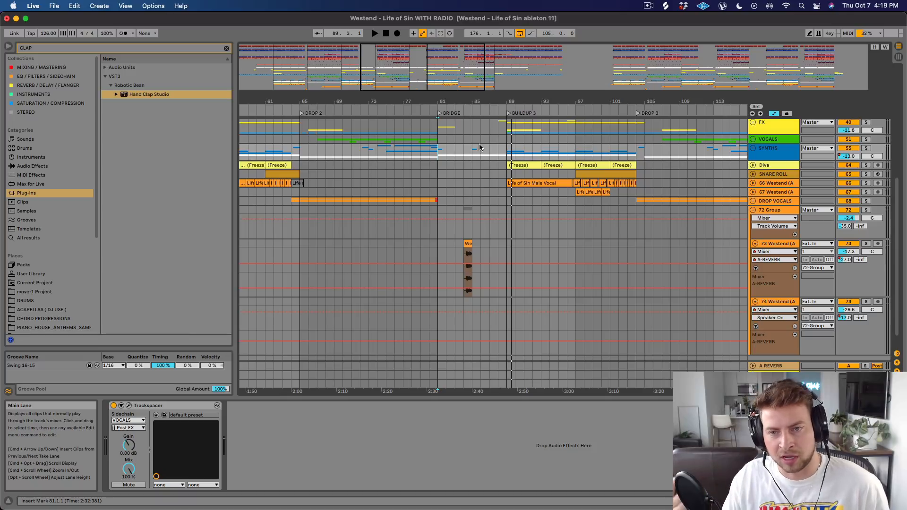
Unfold the SYNTHS group, select the short loop clip at 85.1.1 in the Bridge on track 58, and play from it.
left_click(366, 158)
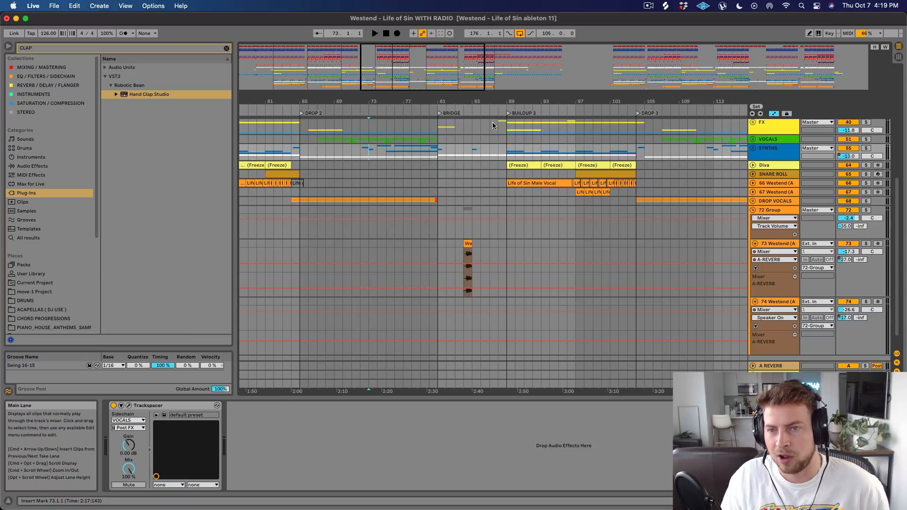
scroll(458, 213, "up", 3)
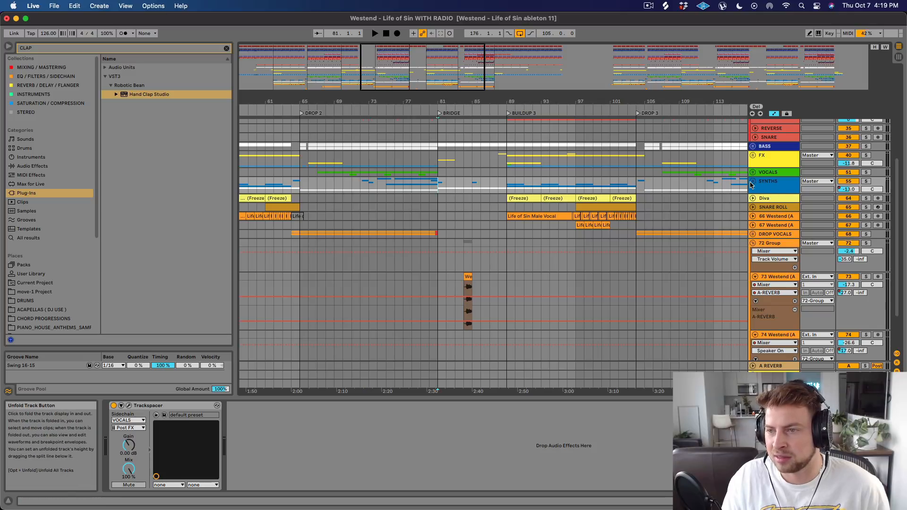
scroll(763, 184, "up", 4)
left_click(755, 163)
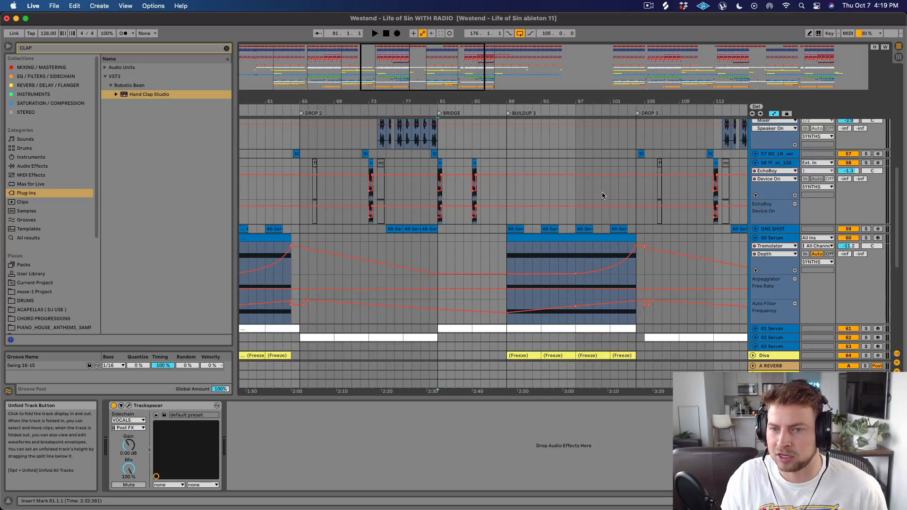
left_click_drag(472, 102, 468, 159)
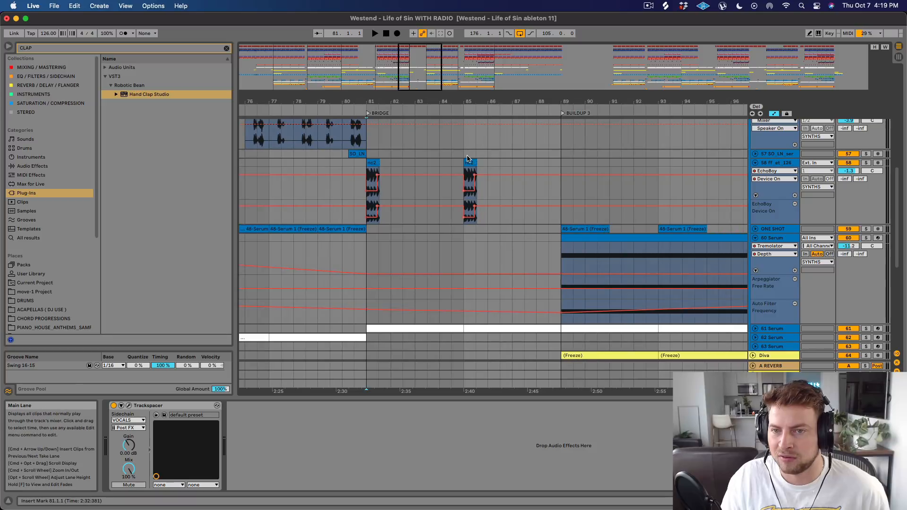
left_click(467, 162)
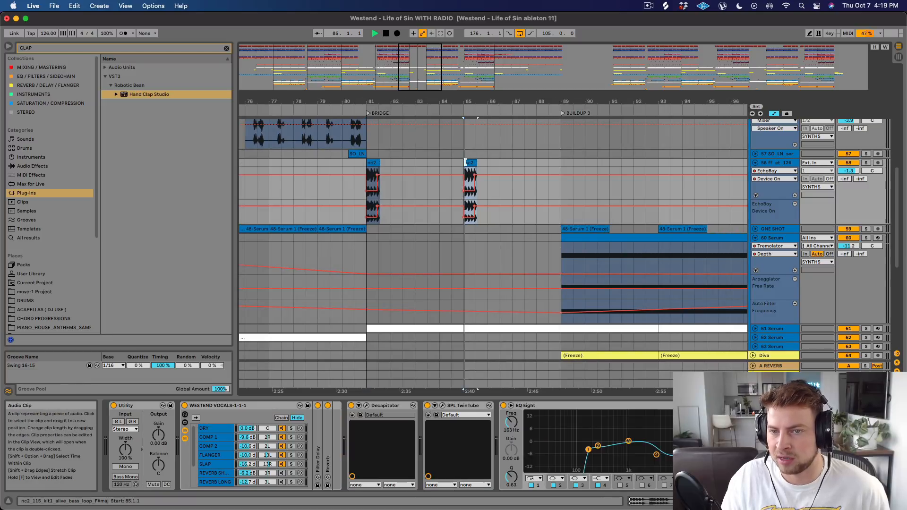
key("space")
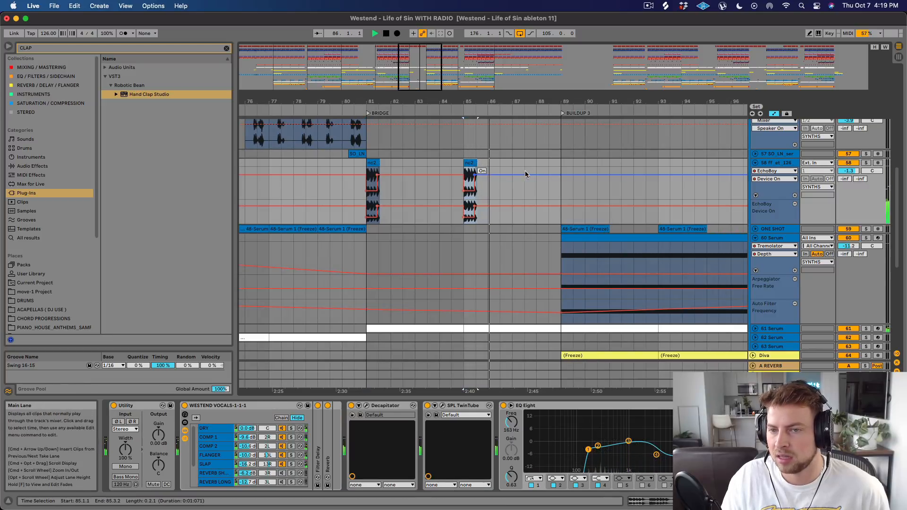
Play Buildup 3 from 89.1.1 on the DRUMS group, fold that group, and stop playback.
scroll(519, 173, "up", 10)
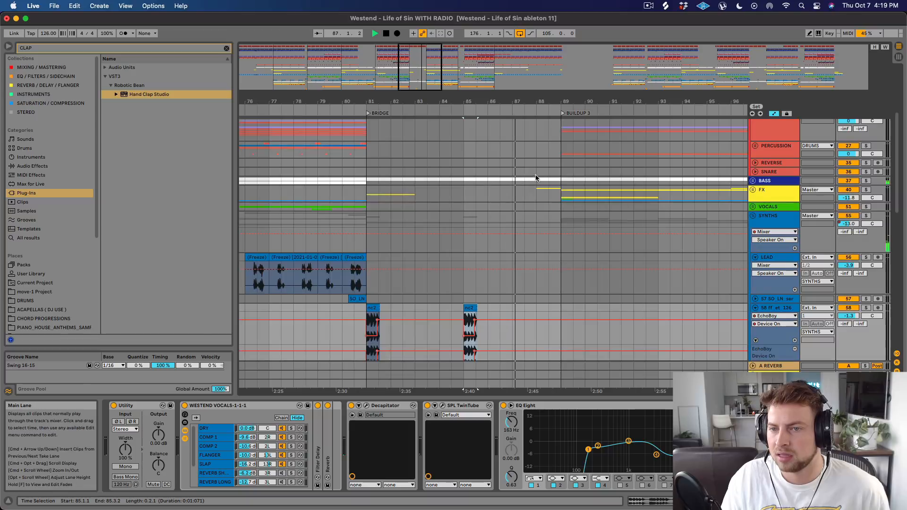
left_click(562, 123)
left_click_drag(562, 101, 520, 99)
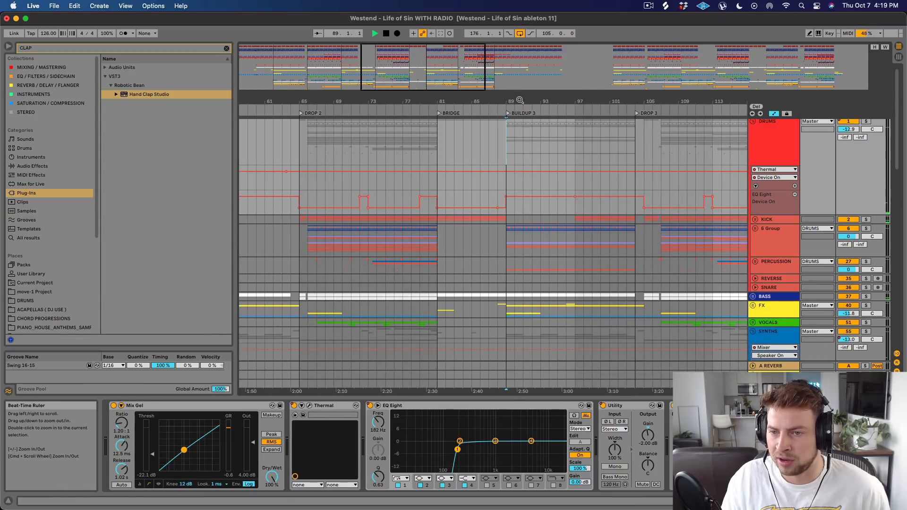
scroll(543, 166, "down", 5)
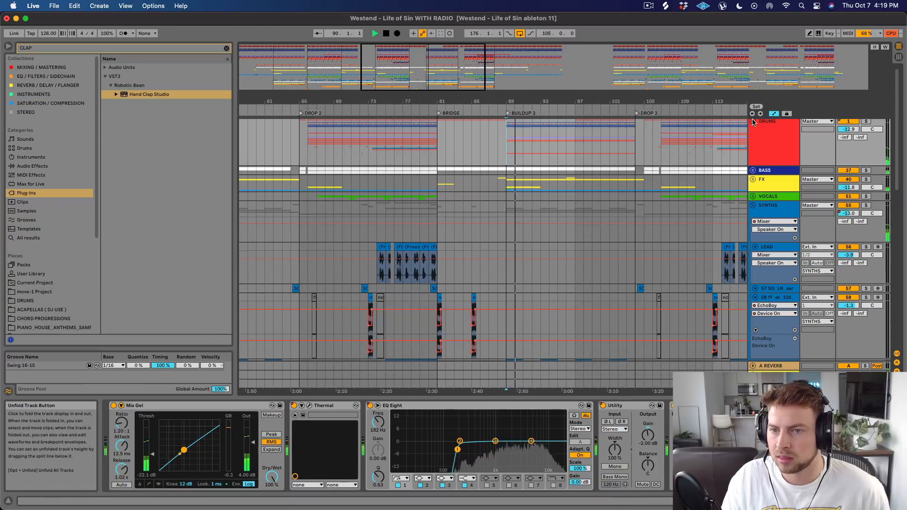
left_click_drag(500, 101, 514, 90)
scroll(614, 179, "up", 1)
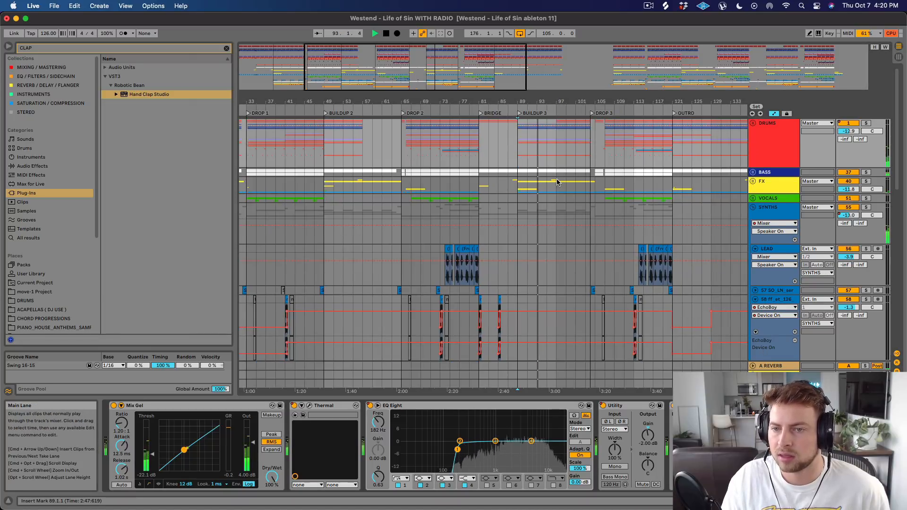
key("space")
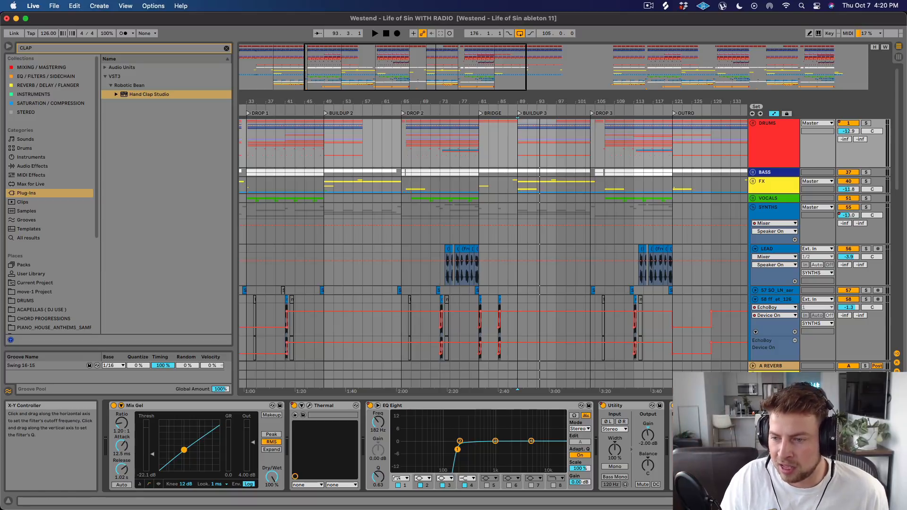
Solo the 60 Serum track, select its Buildup 3 clip from 89.1.1 to 104.1.1, and play it.
scroll(538, 164, "down", 10)
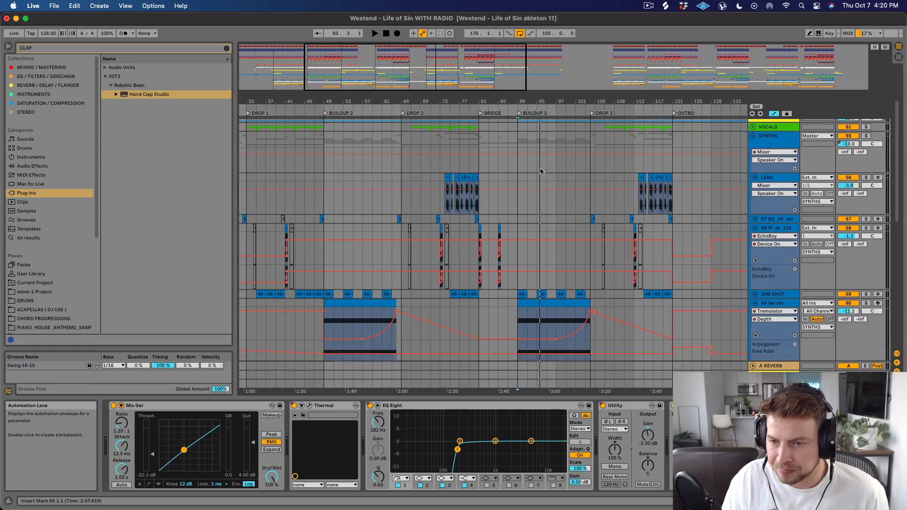
scroll(729, 225, "down", 2)
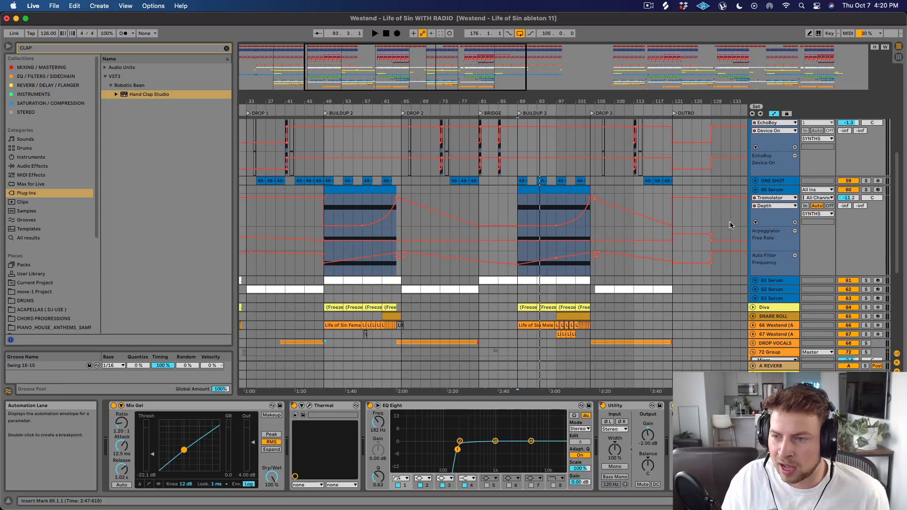
scroll(734, 225, "down", 3)
scroll(734, 224, "up", 3)
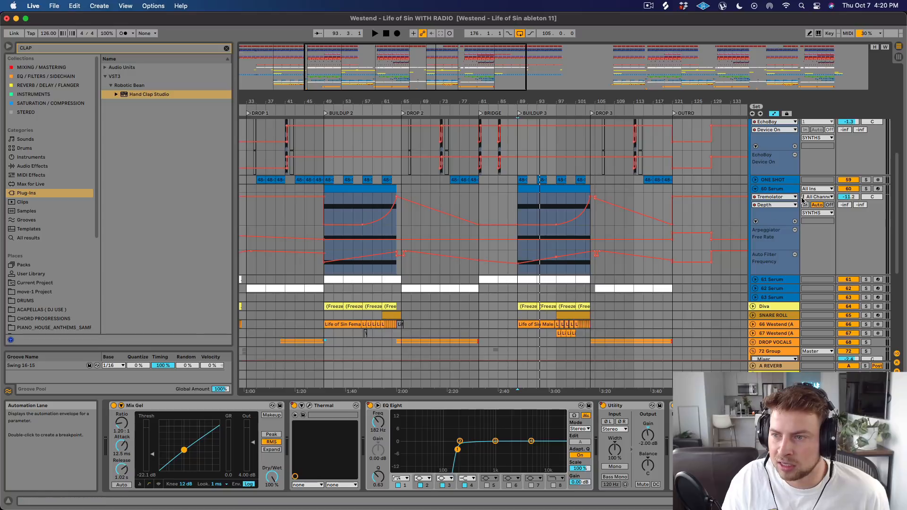
left_click(866, 188)
left_click(553, 189)
key("space")
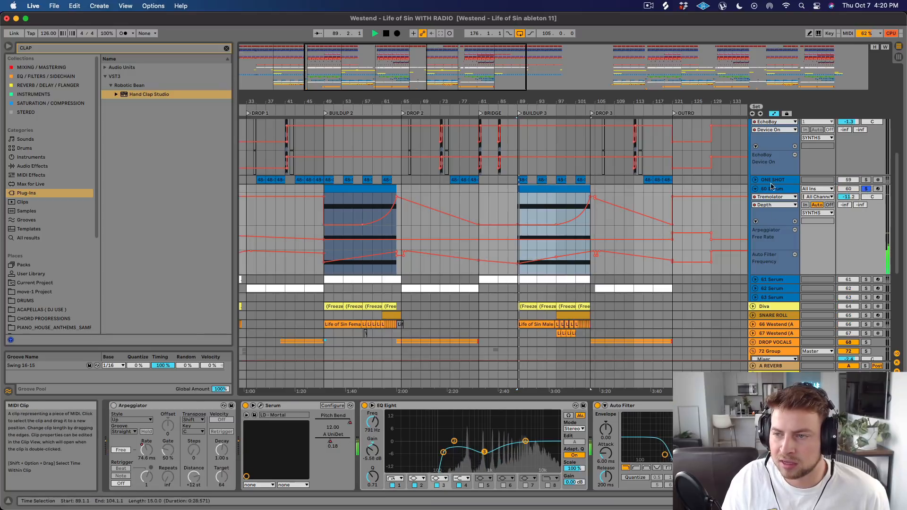
Compare Buildup 3 during playback with the 60 Serum track deactivated and with it soloed.
left_click(865, 189)
left_click(852, 189)
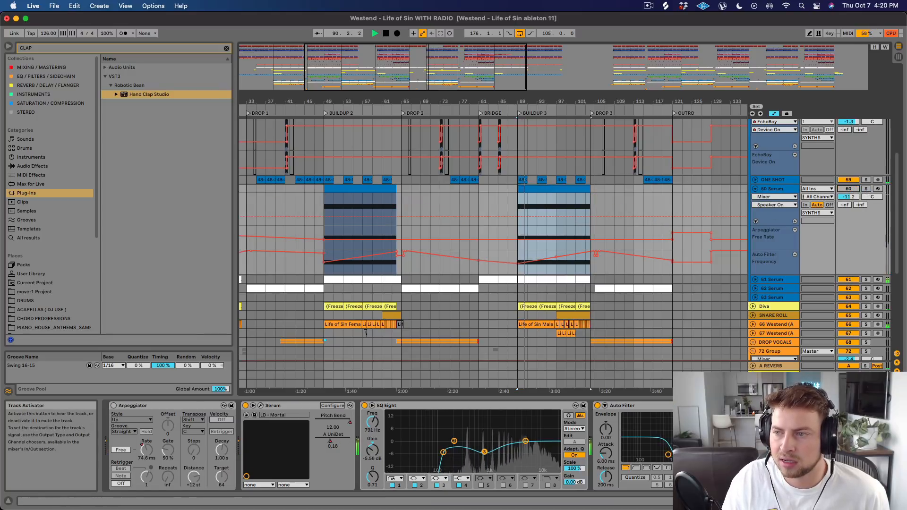
left_click(866, 188)
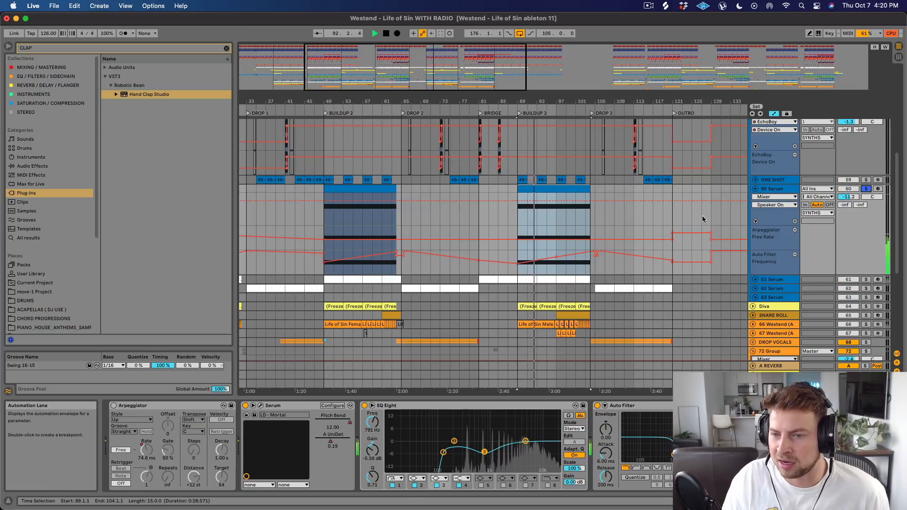
Unfold the Diva track, solo and play it from 89.1.1, and display its Kickstart and soothe2 devices.
scroll(623, 226, "down", 1)
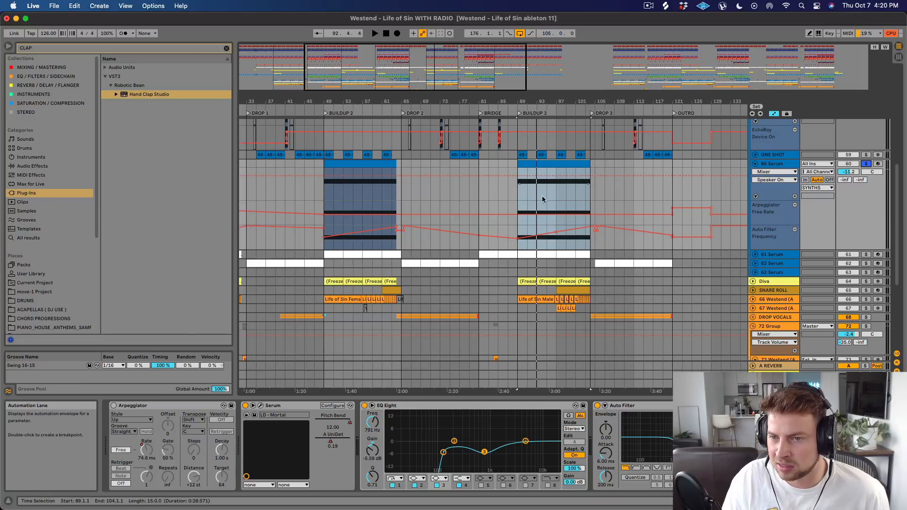
left_click(755, 255)
left_click(755, 255)
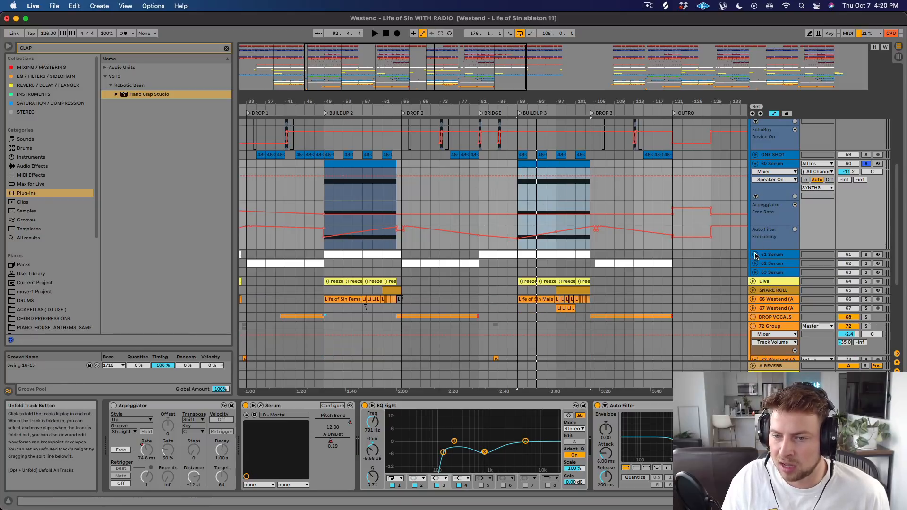
scroll(763, 262, "down", 2)
left_click(752, 256)
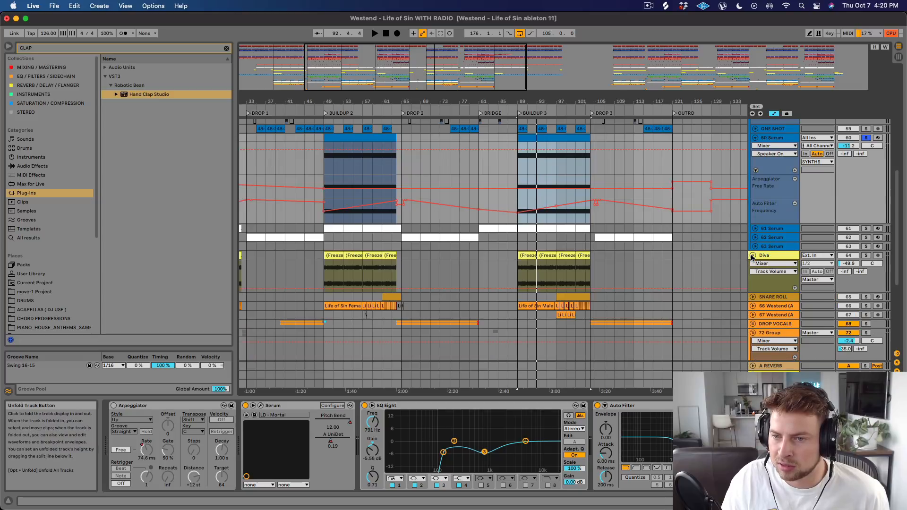
left_click(866, 255)
key("space")
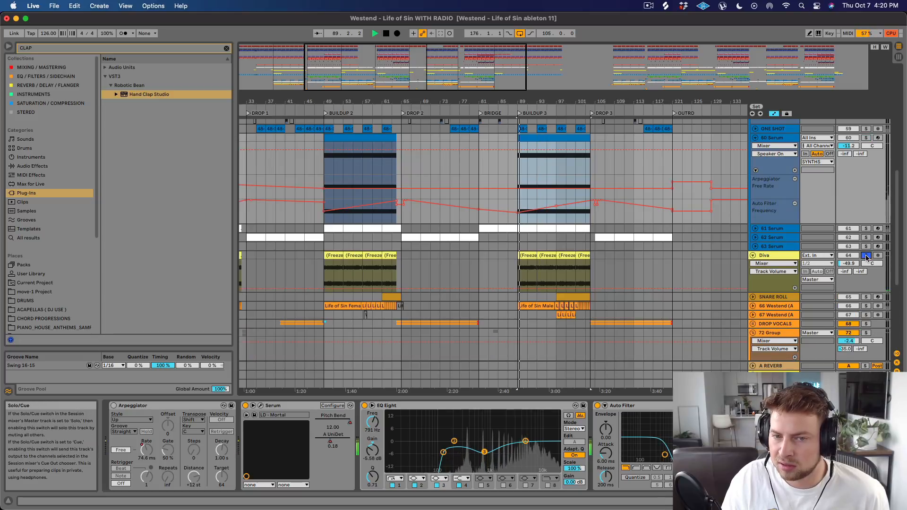
left_click(768, 256)
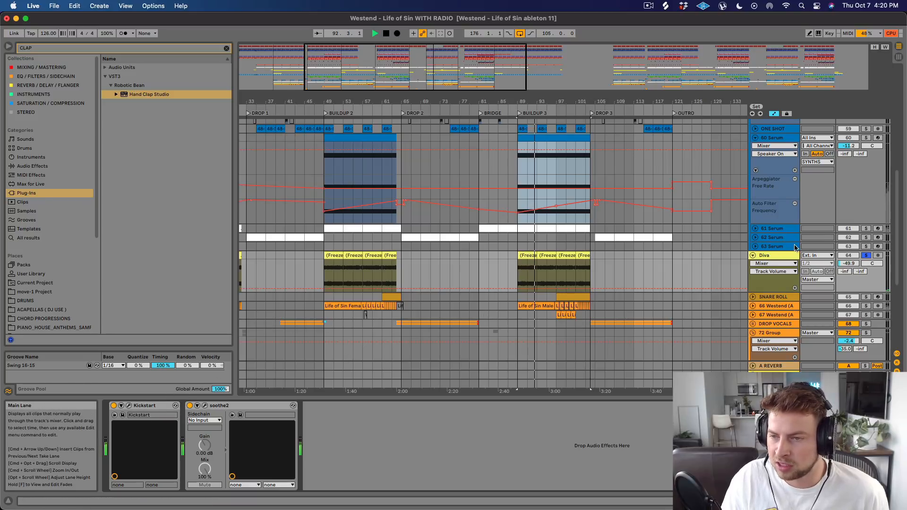
Compare Buildup 3 with the Diva track deactivated and activated, and fold the SYNTHS group.
left_click(855, 256)
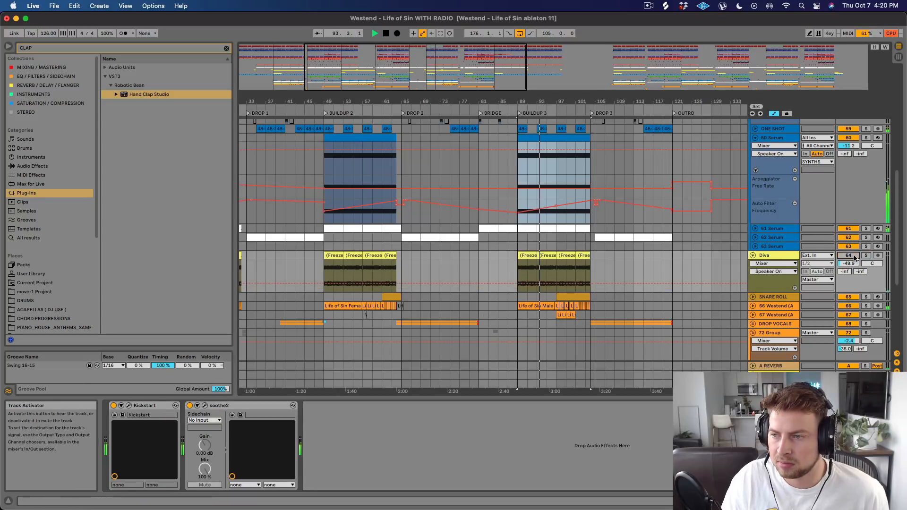
left_click(854, 255)
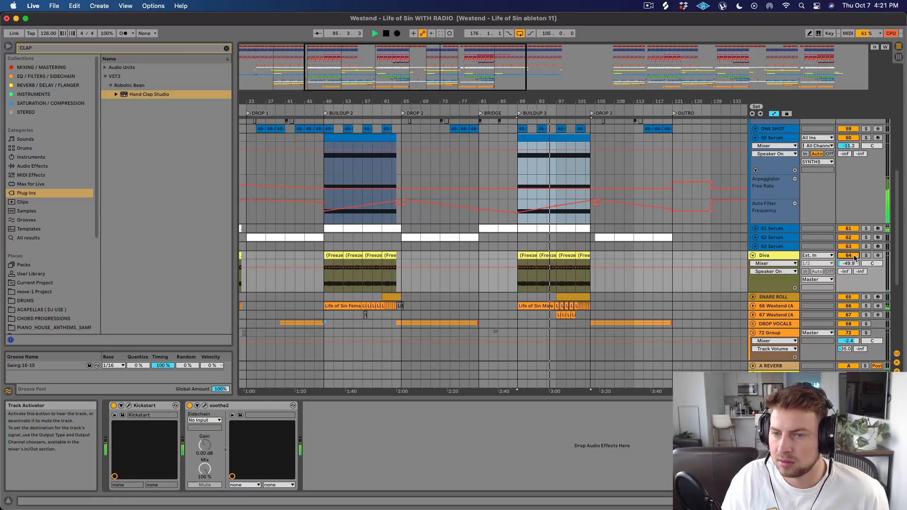
left_click(855, 255)
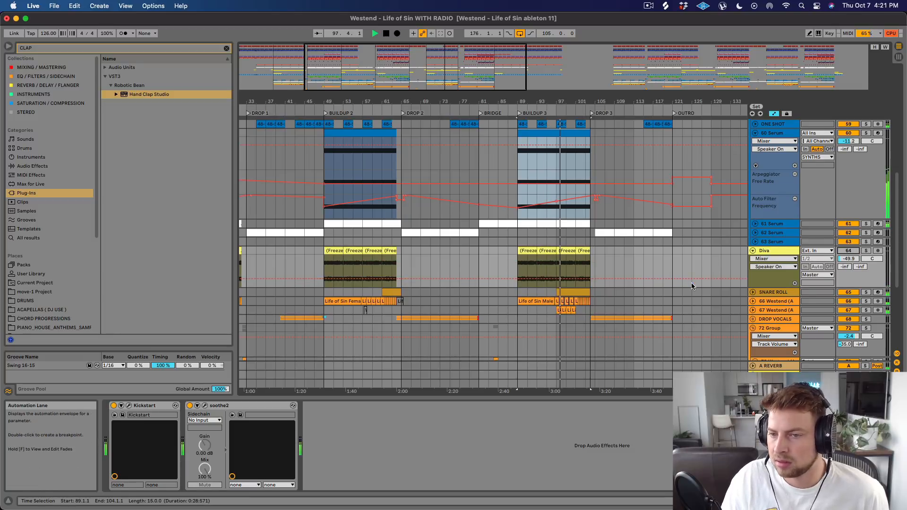
scroll(691, 284, "up", 10)
left_click(753, 207)
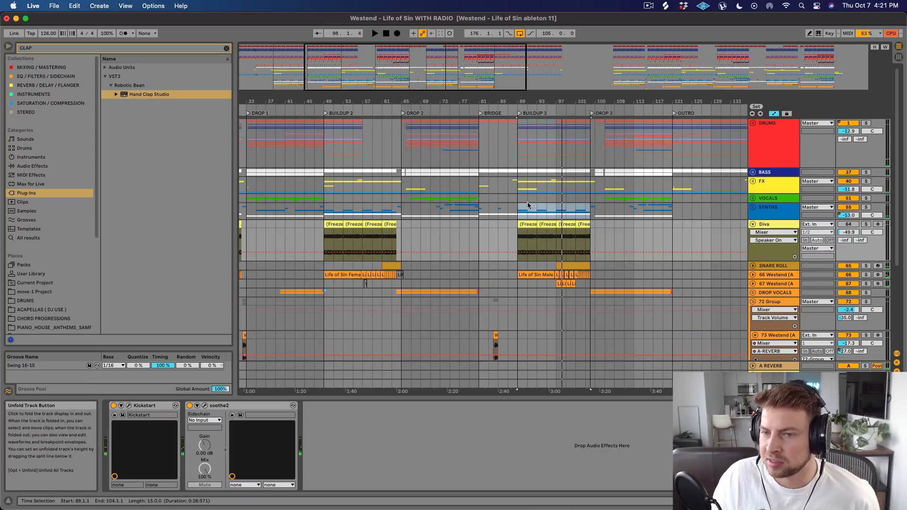
Unfold the 66 Westend vocal track and play the chopped Life of Sin Male Vocal clips from 95.4.1.
scroll(624, 268, "down", 1)
left_click(753, 269)
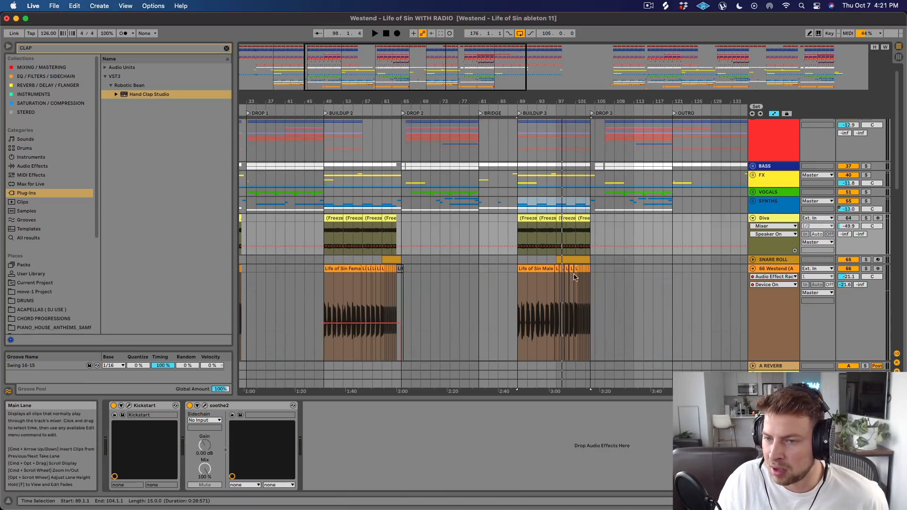
scroll(546, 189, "down", 5)
left_click_drag(542, 105, 516, 152)
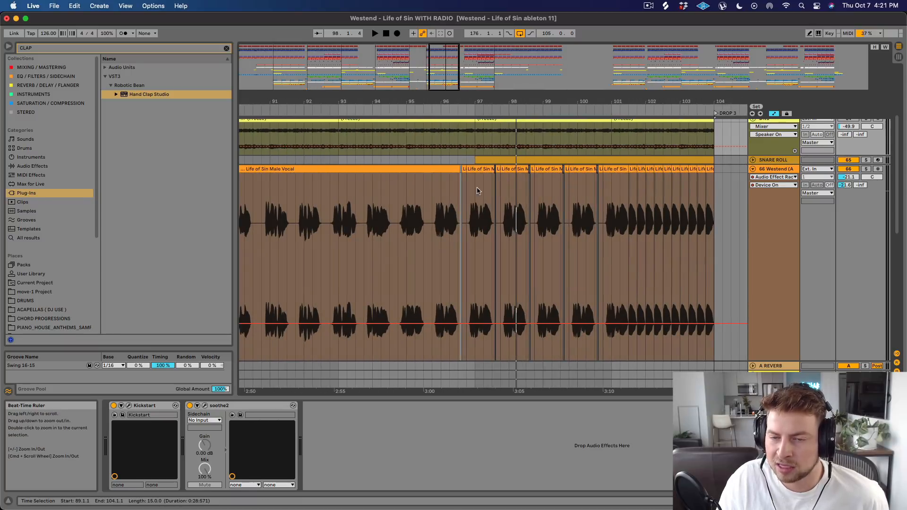
scroll(477, 191, "down", 1)
left_click(433, 204)
key("space")
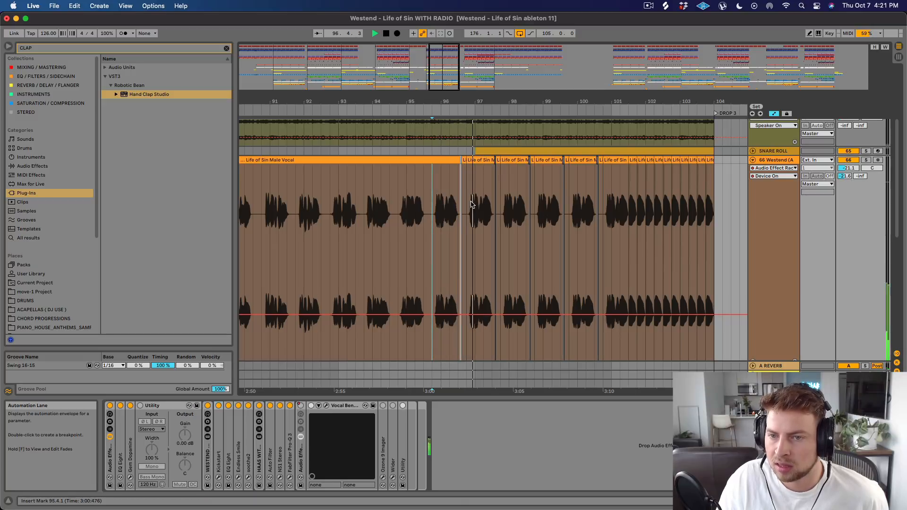
Unfold the 67 Westend track under the male vocal, stop playback, and display the track's device chain.
scroll(477, 205, "down", 1)
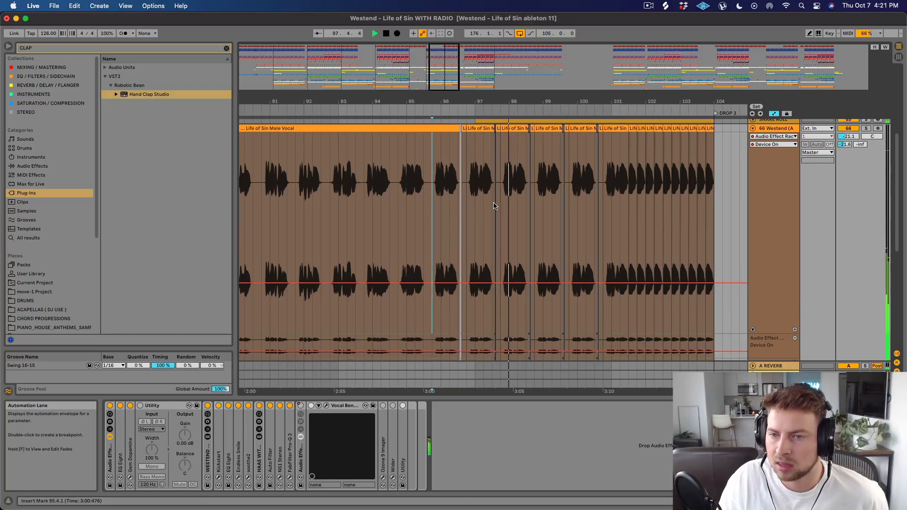
scroll(494, 206, "down", 3)
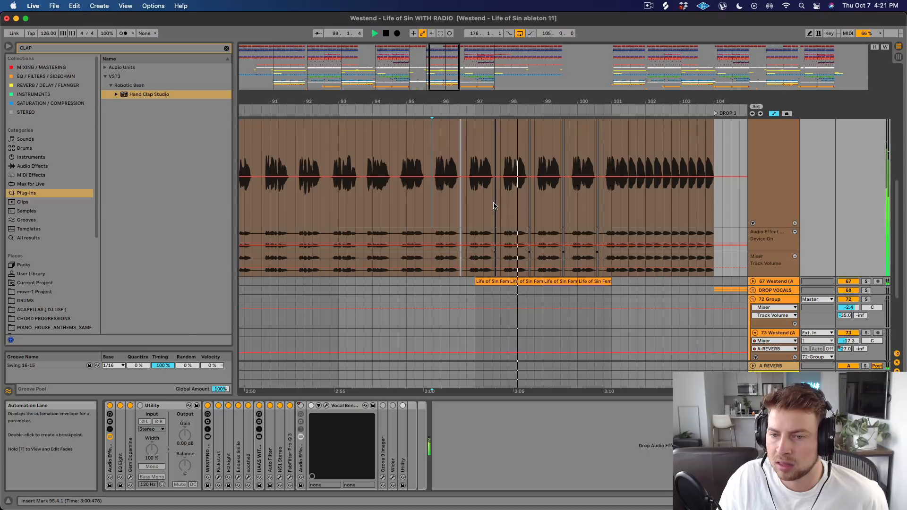
left_click(753, 282)
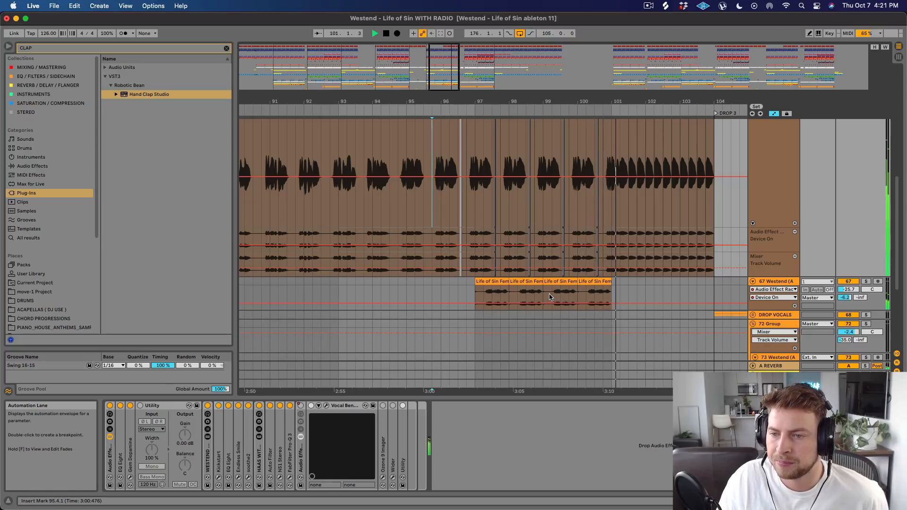
key("space")
left_click(489, 317)
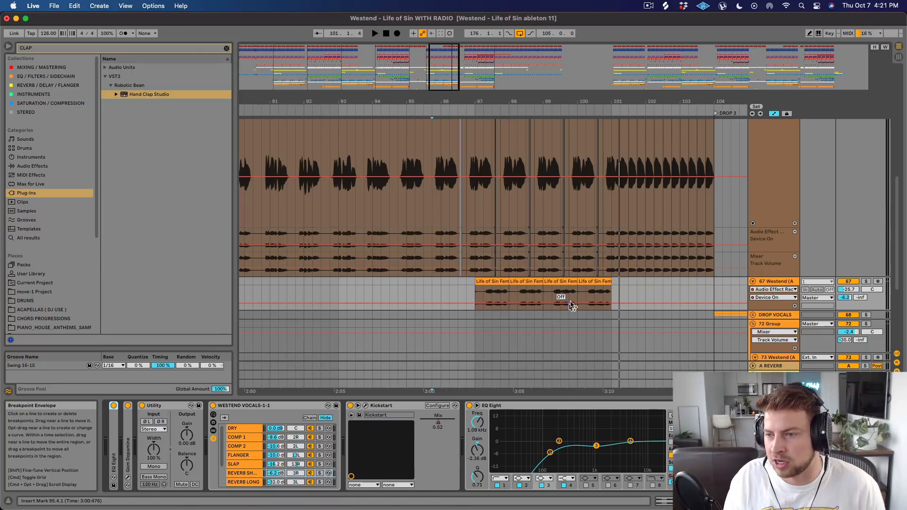
Mark 104.3.1 on the 66 Westend track and fold the track, with Drop 2 through the Outro in view.
scroll(578, 269, "up", 3)
right_click(728, 206)
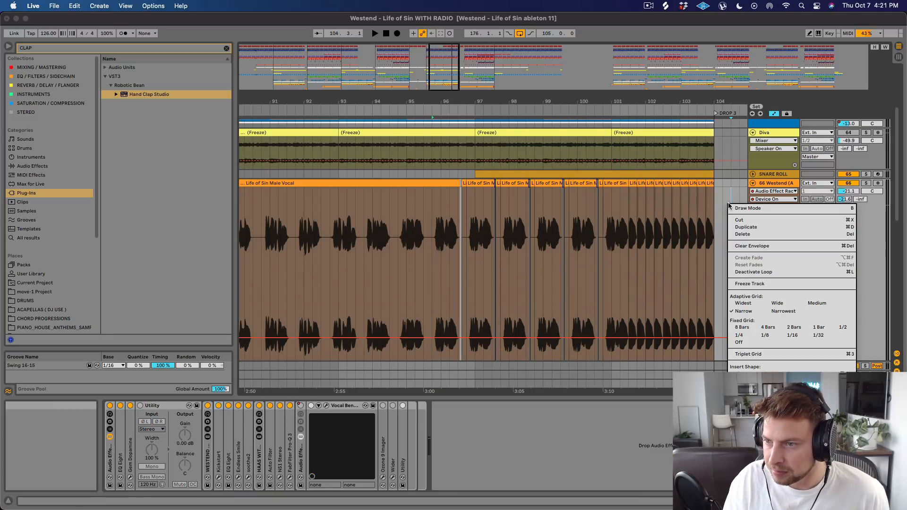
left_click(753, 184)
left_click(752, 184)
left_click_drag(506, 103, 508, 56)
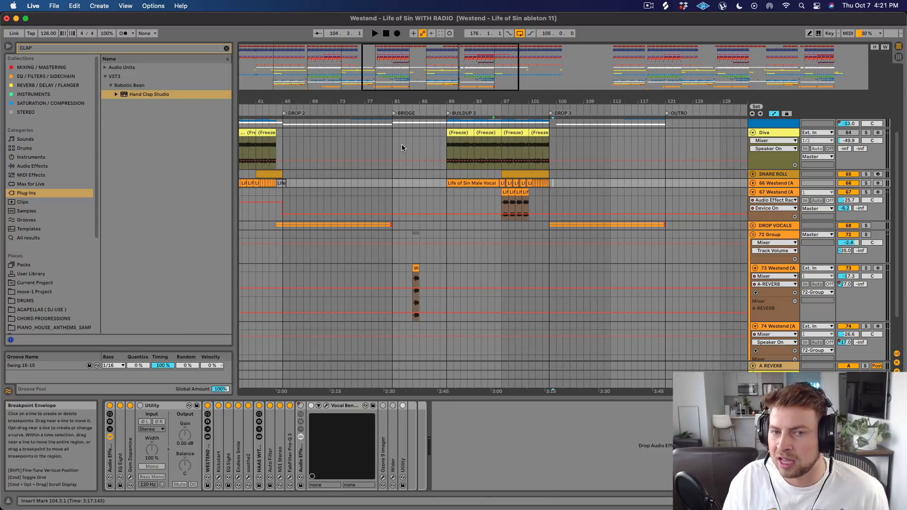
Unfold the SNARE ROLL track, solo it, and play it from 97.1.1 in Buildup 3.
left_click_drag(398, 101, 422, 97)
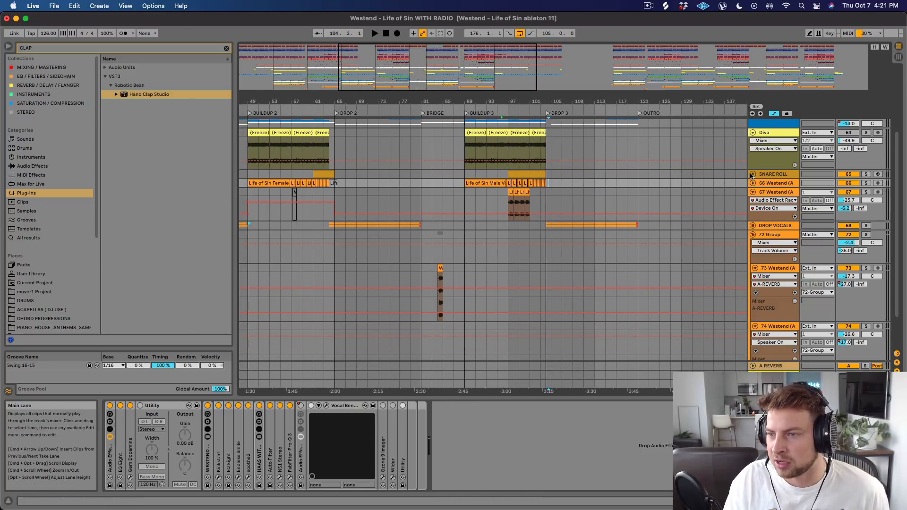
left_click(752, 174)
left_click(509, 189)
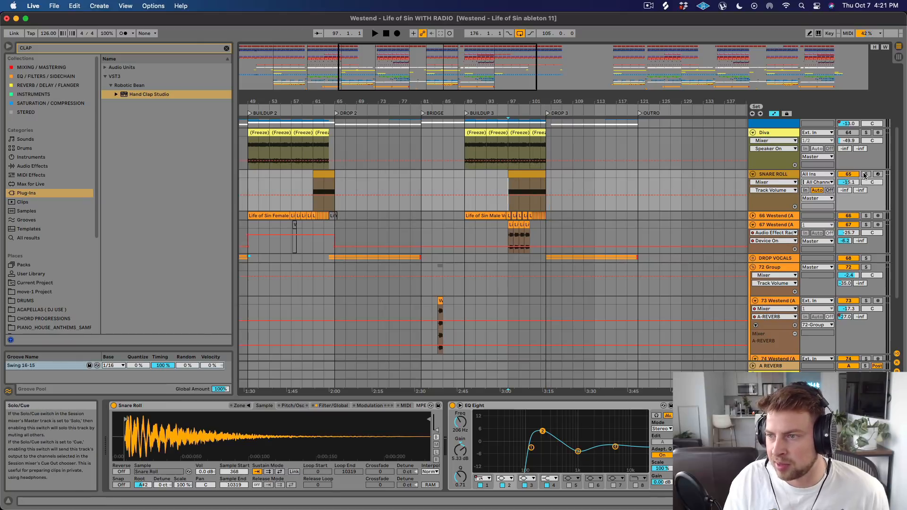
left_click(864, 174)
key("space")
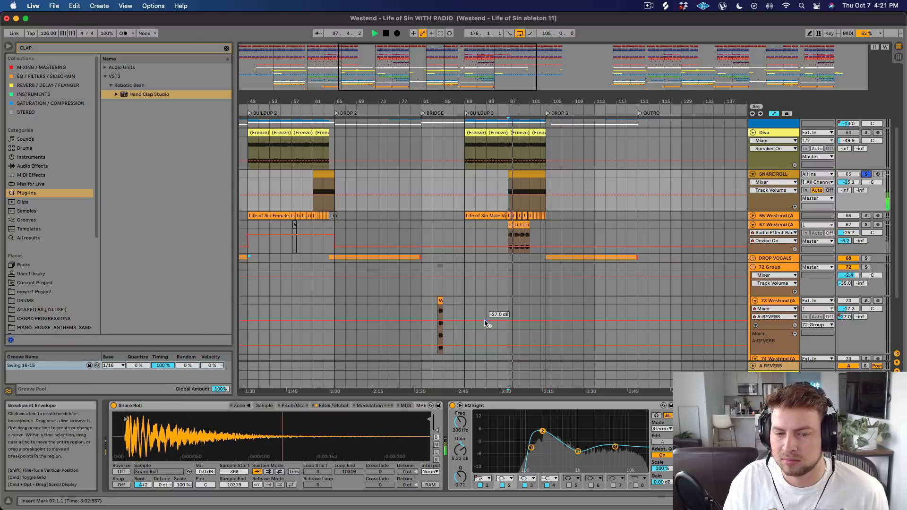
Open the Buildup 3 snare roll MIDI clip, show its groove choices, and play the clip from 97.1.1.
double_click(529, 198)
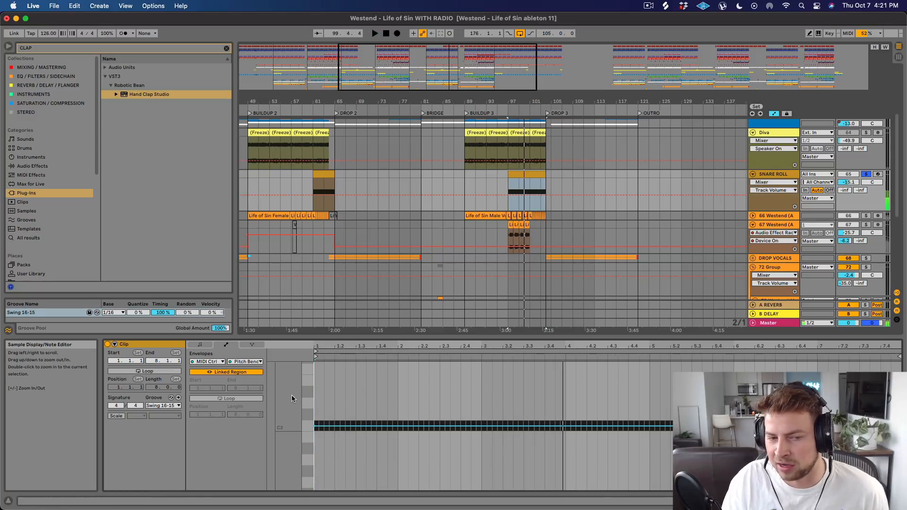
left_click(171, 407)
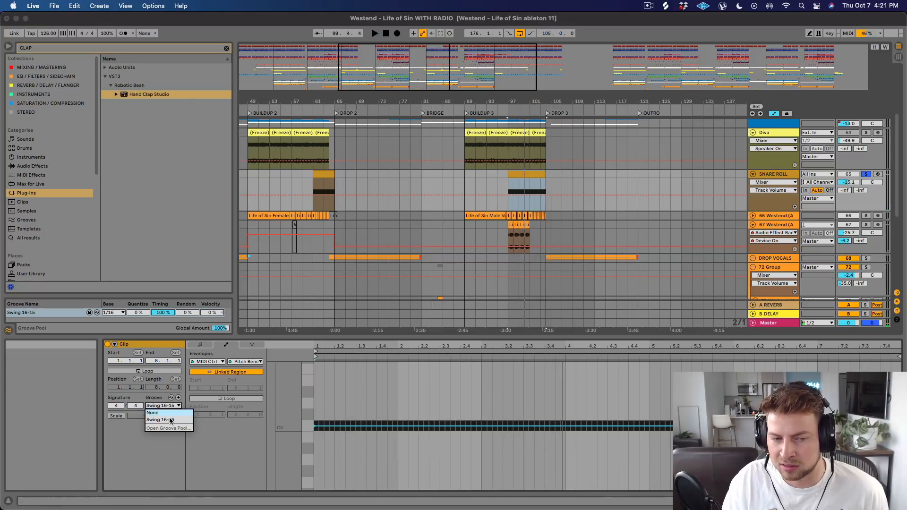
left_click(514, 179)
key("space")
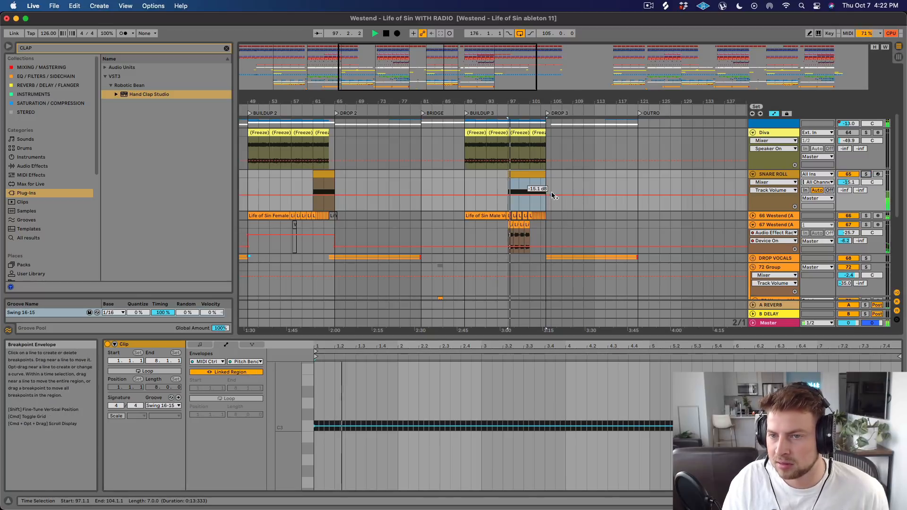
Fold the Diva, 67 Westend, 72 Group and SNARE ROLL tracks while playback continues.
scroll(553, 195, "up", 5)
left_click(752, 224)
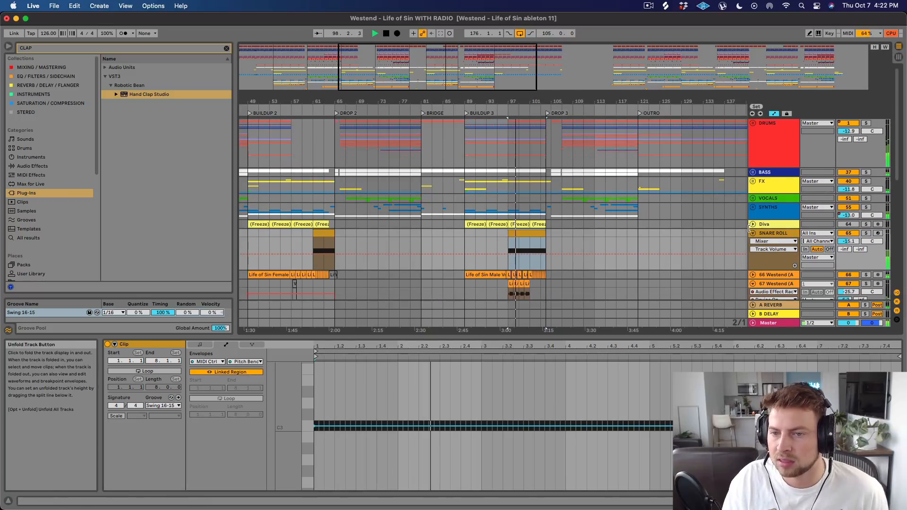
scroll(750, 227, "down", 4)
left_click(752, 214)
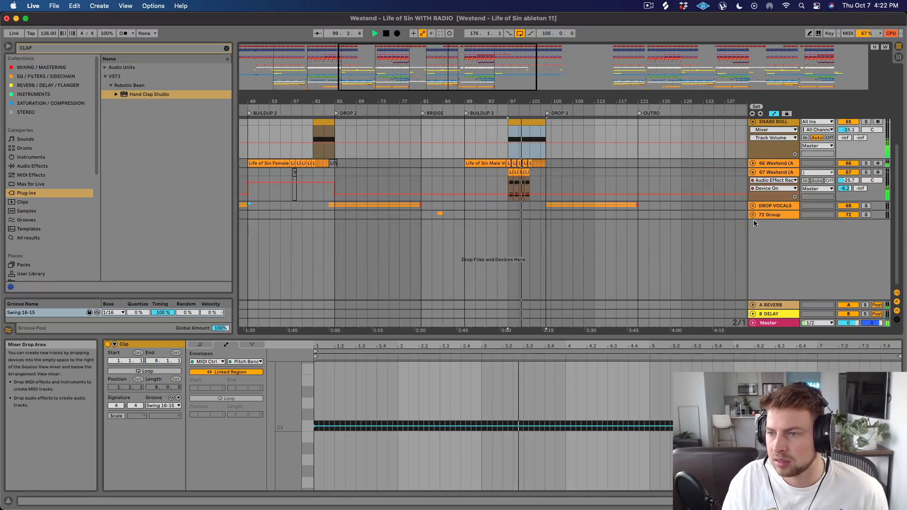
scroll(664, 237, "up", 4)
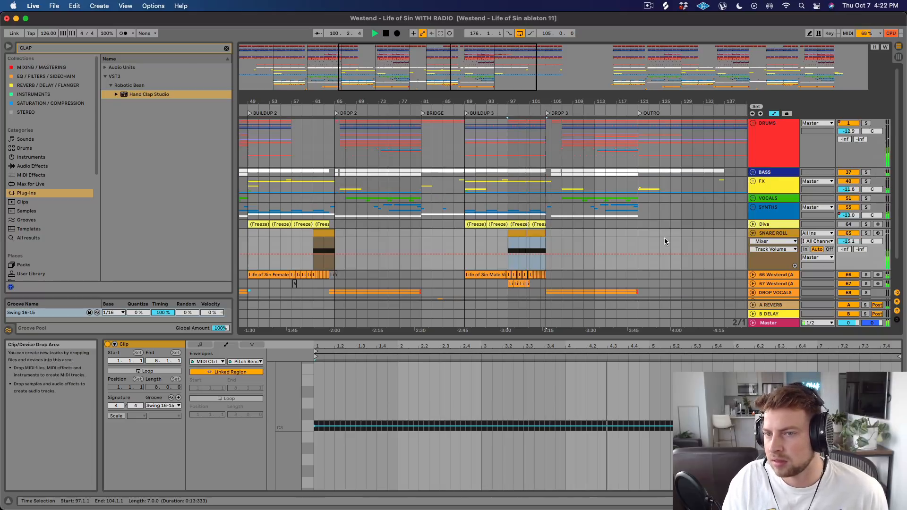
left_click(752, 233)
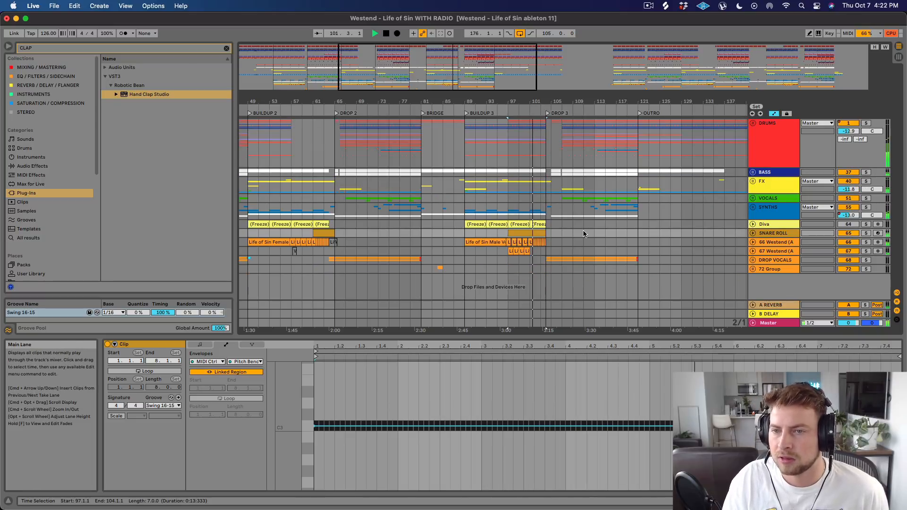
Play through into Drop 3, stop playback, and select 103.1.1 to 107.1.1 on the DROP VOCALS group.
left_click_drag(557, 101, 526, 102)
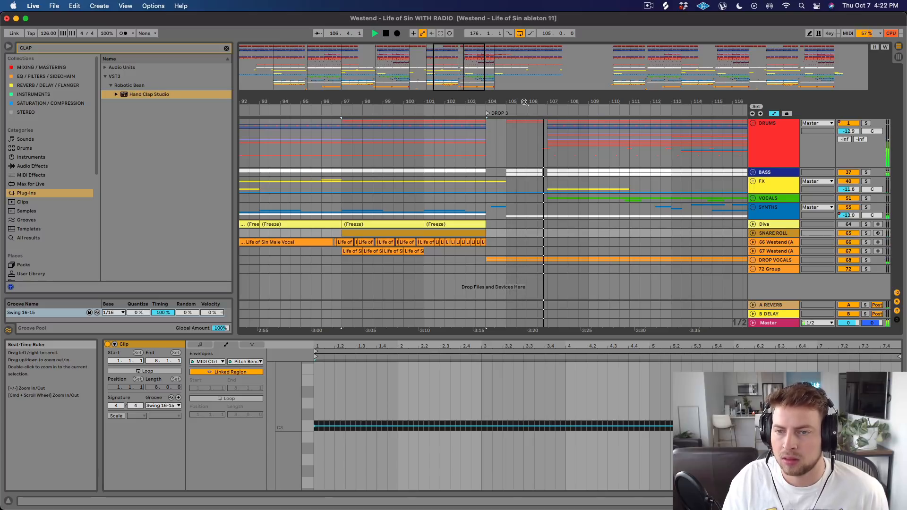
left_click_drag(546, 101, 546, 66)
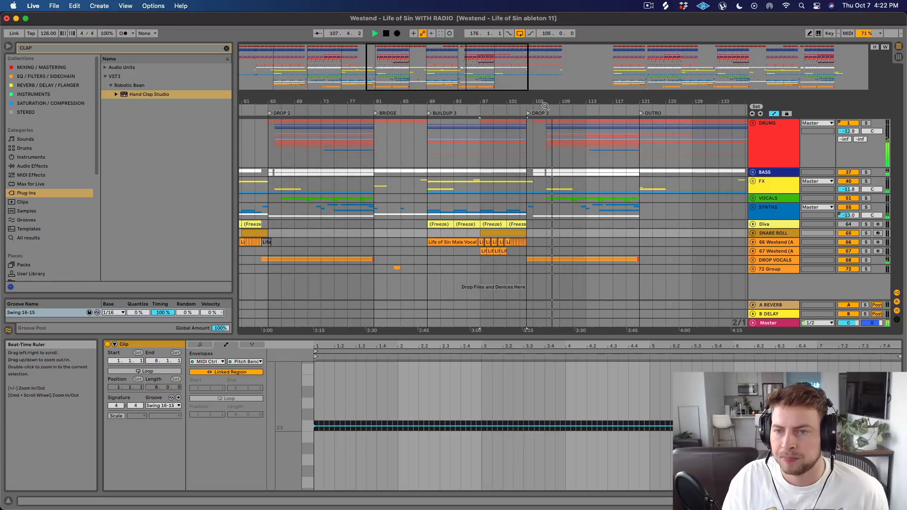
key("space")
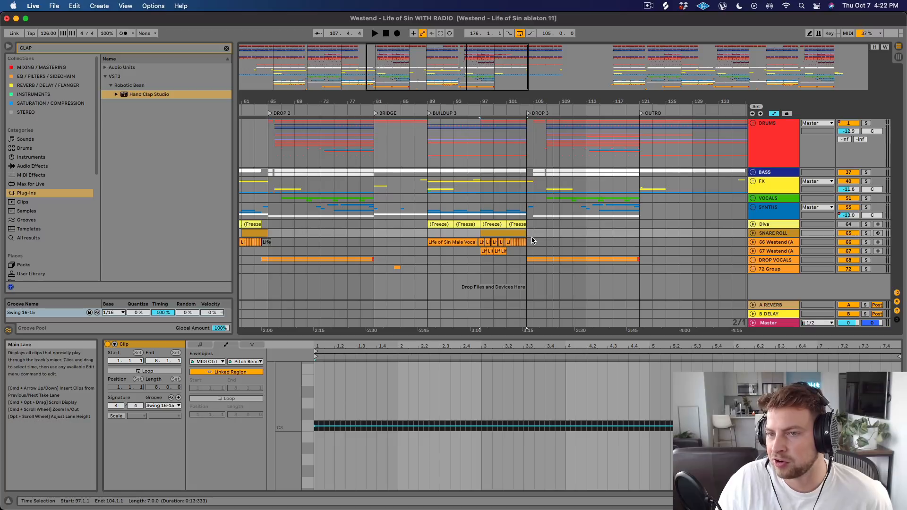
left_click_drag(528, 261, 547, 260)
left_click(521, 263, "shift")
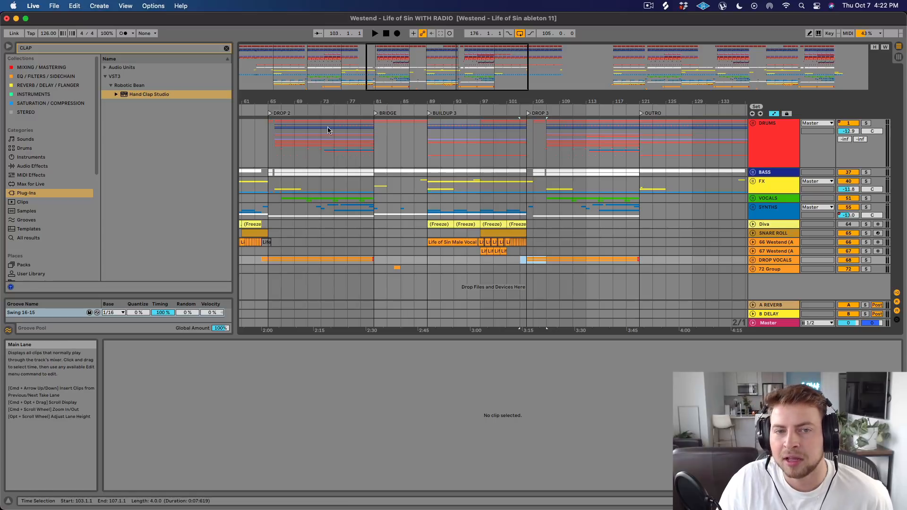
Highlight the DRUMS group from 65.1.1 to 66.1.1 at Drop 2 and from 105.1.1 to 107.1.1 at Drop 3.
left_click(271, 137)
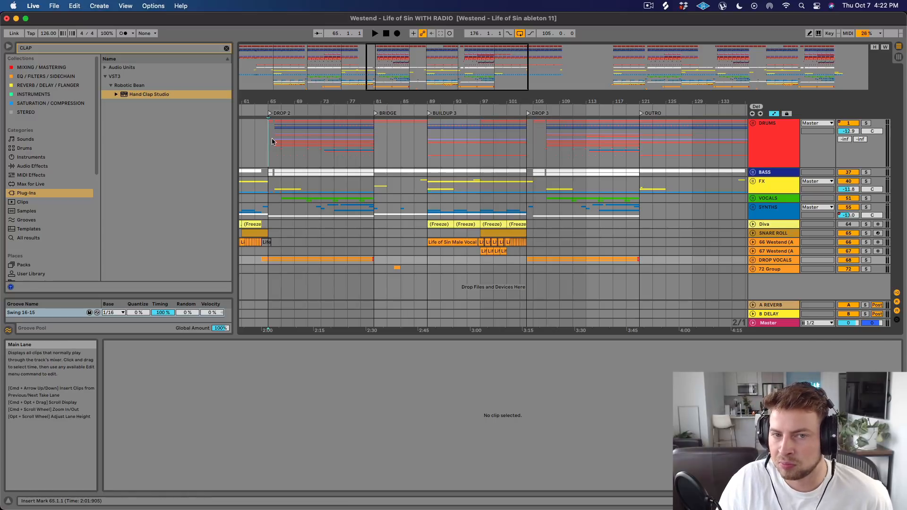
mouse_move(270, 102)
left_mouse_down()
mouse_move(270, 137)
mouse_move(317, 156)
mouse_move(344, 138)
left_mouse_up()
left_click_drag(362, 99, 356, 97)
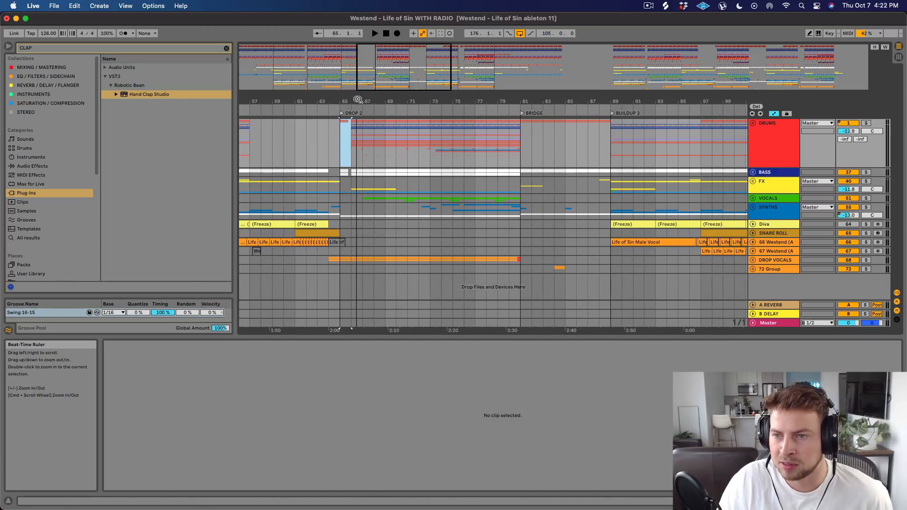
left_click_drag(684, 102, 440, 96)
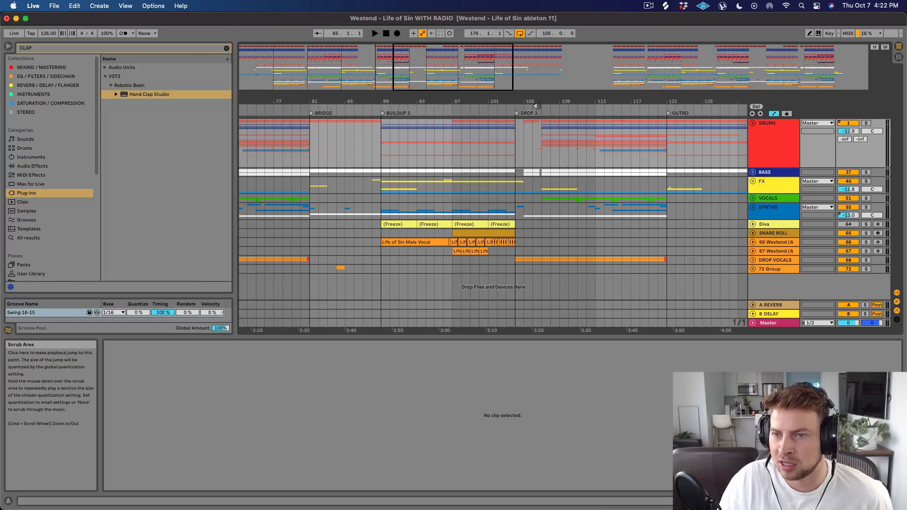
mouse_move(537, 103)
left_mouse_down()
mouse_move(529, 129)
mouse_move(539, 141)
left_mouse_up()
left_click(502, 137)
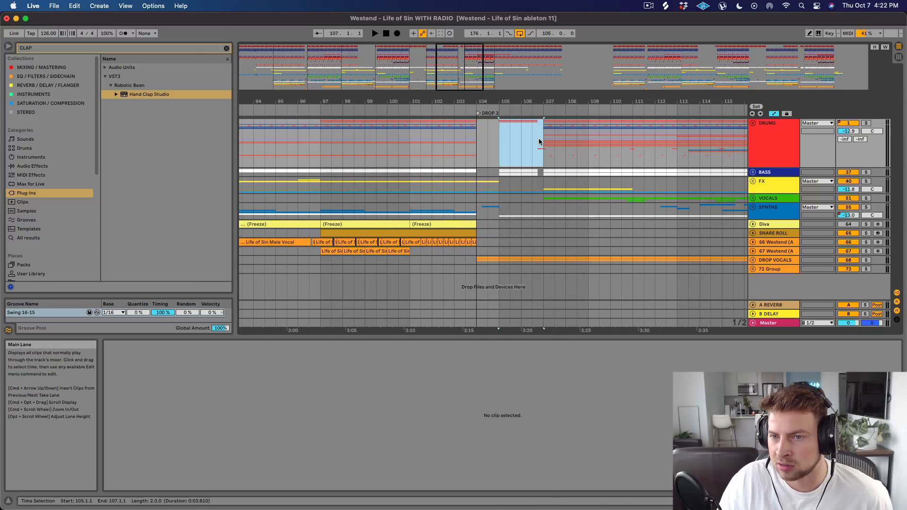
Mark the drum fill at 106.4.1 on the DRUMS group and play the Drop 3 entry from 105.1.1.
left_click_drag(540, 102, 538, 125)
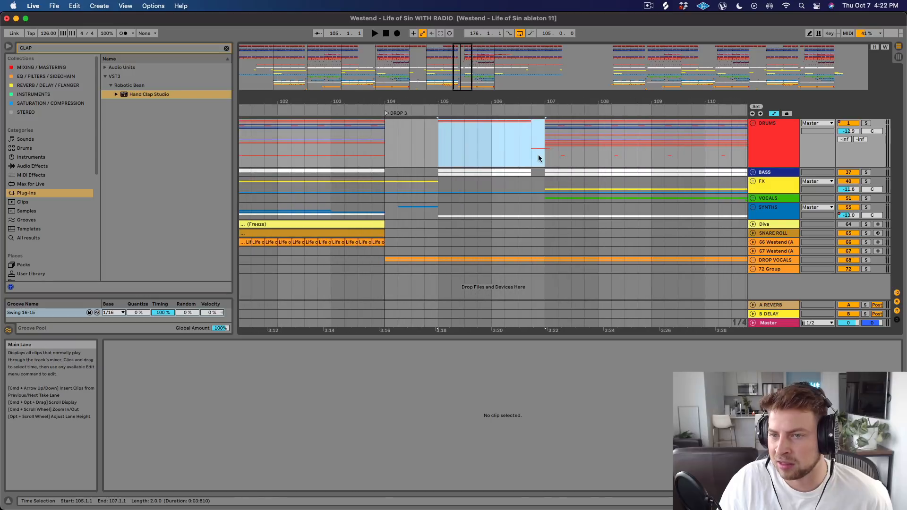
left_click(535, 154)
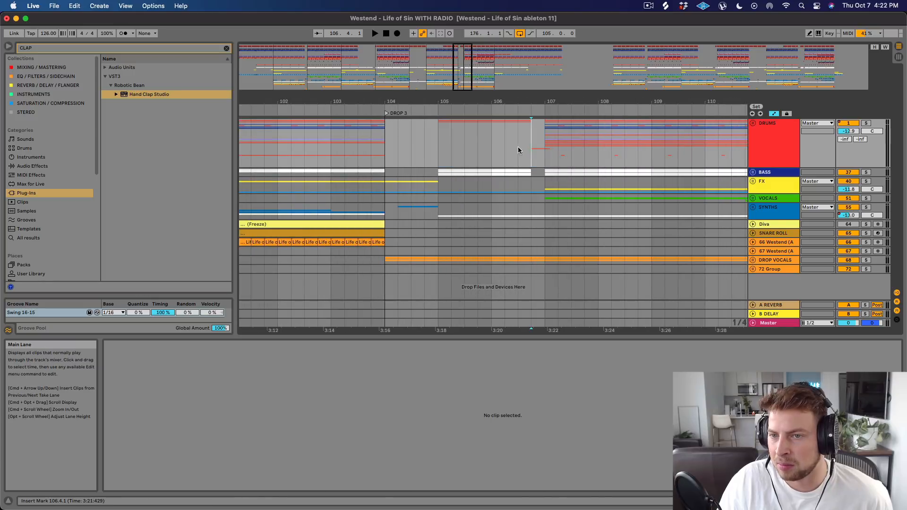
left_click(439, 148)
key("space")
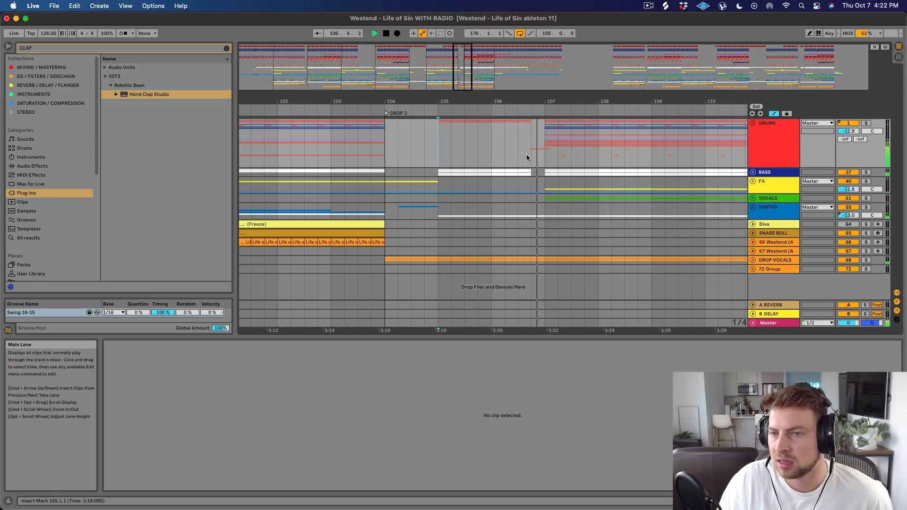
Unfold the DRUMS group with Buildup 3 through the Outro in view, and stop playback.
left_click_drag(577, 101, 444, 67)
left_click(753, 123)
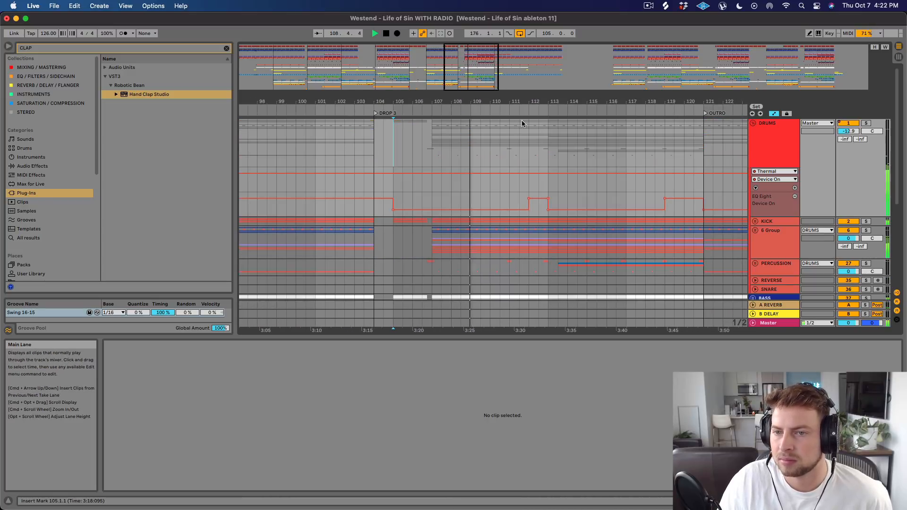
scroll(523, 124, "down", 3)
left_click_drag(527, 103, 527, 81)
key("space")
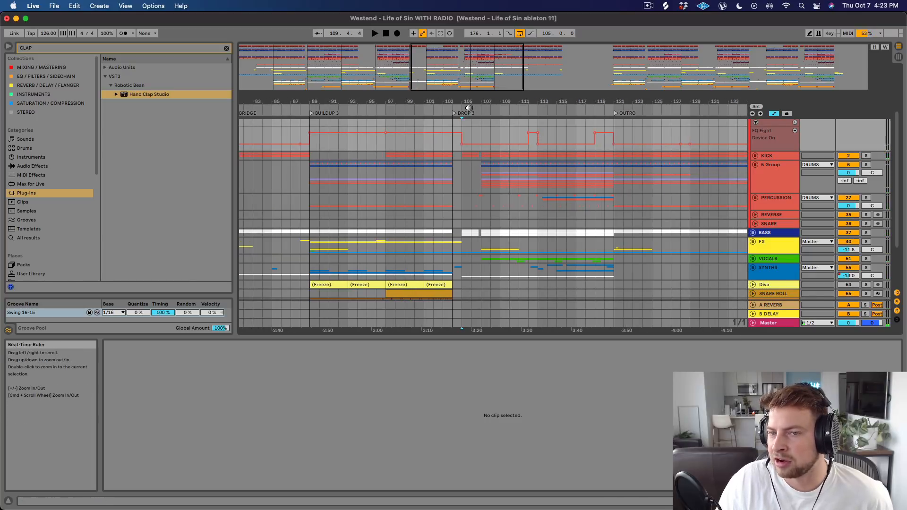
Unfold the 6 Group and its HATS group to show the SHAKER, 17 TTS_MK and 18 Ride-909 tracks.
scroll(476, 170, "down", 2)
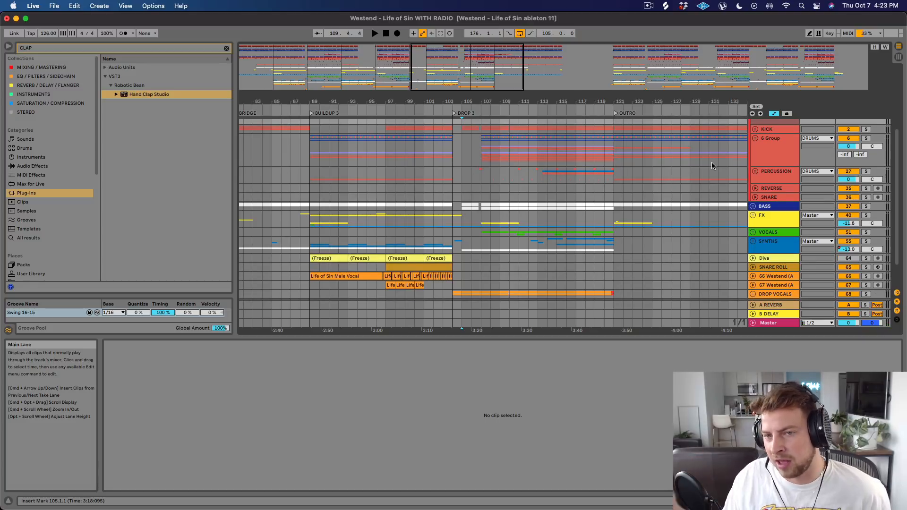
left_click(755, 139)
scroll(602, 179, "down", 8)
left_click(757, 150)
scroll(661, 160, "down", 5)
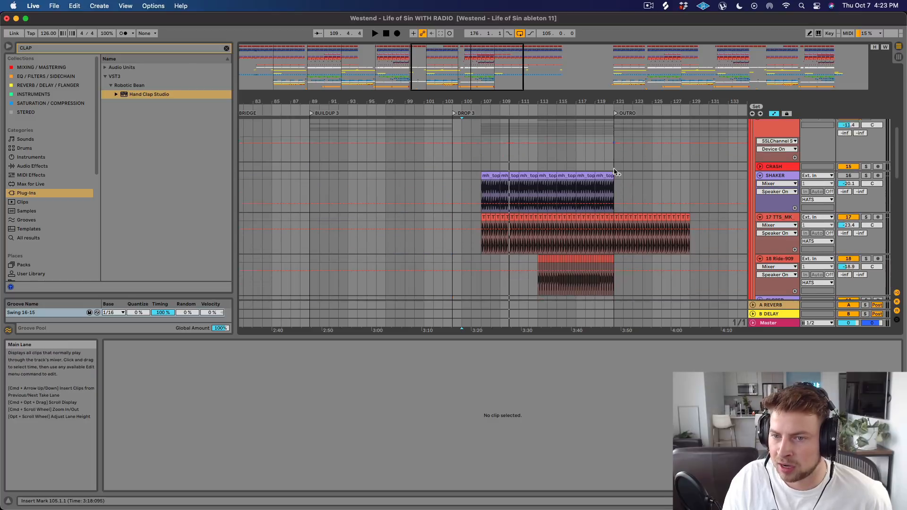
Highlight the SHAKER and 17 TTS_MK tracks from 33.1.1 to 41.1.1 in Drop 1 and from 104.1.1 in Drop 3.
left_click_drag(537, 102, 537, 76)
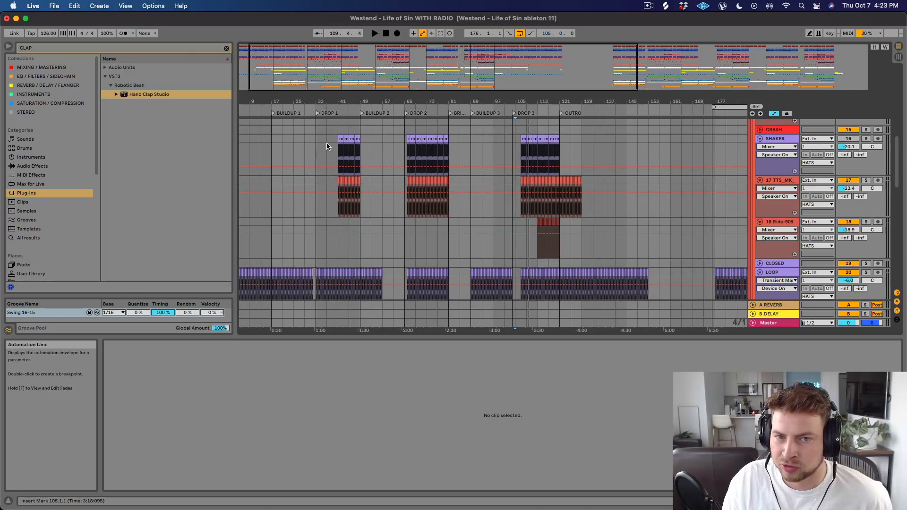
left_click_drag(318, 147, 338, 210)
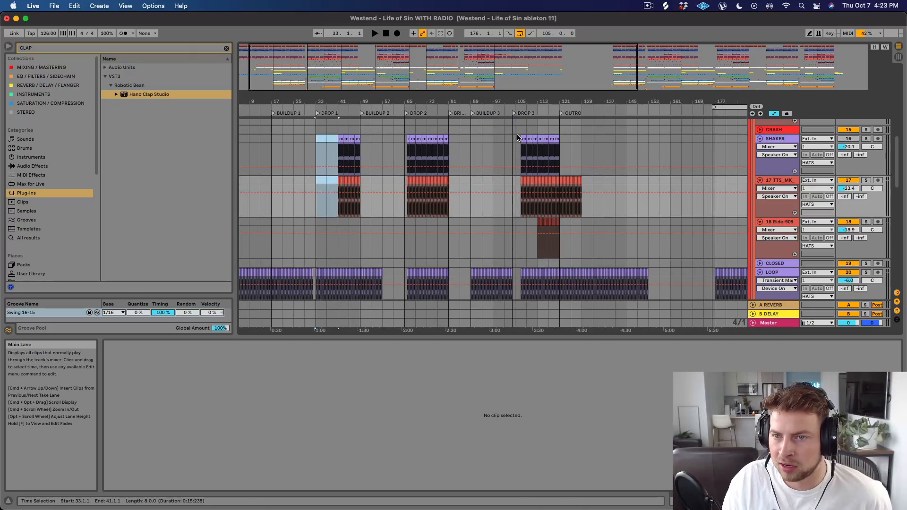
left_click_drag(514, 136, 539, 213)
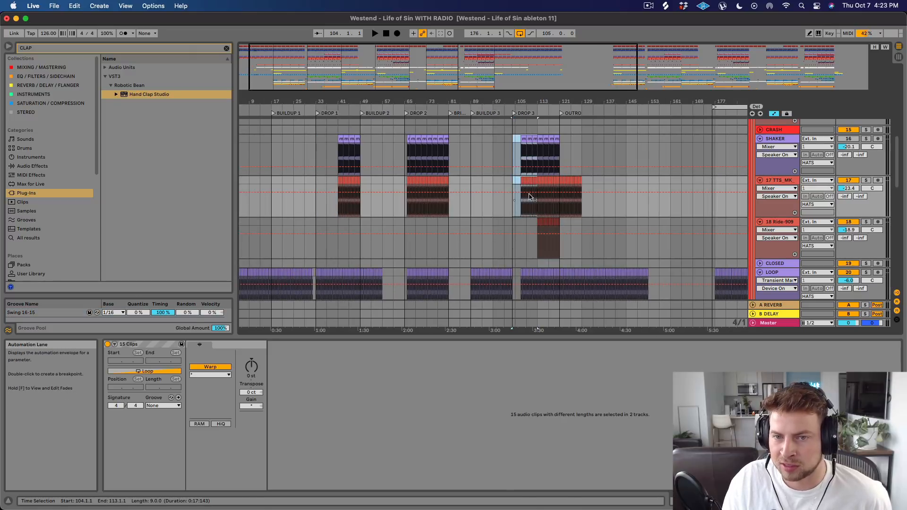
Solo the 17 TTS_MK hat track and play it from 109.1.1 in Drop 3.
left_click(866, 180)
left_click(527, 202)
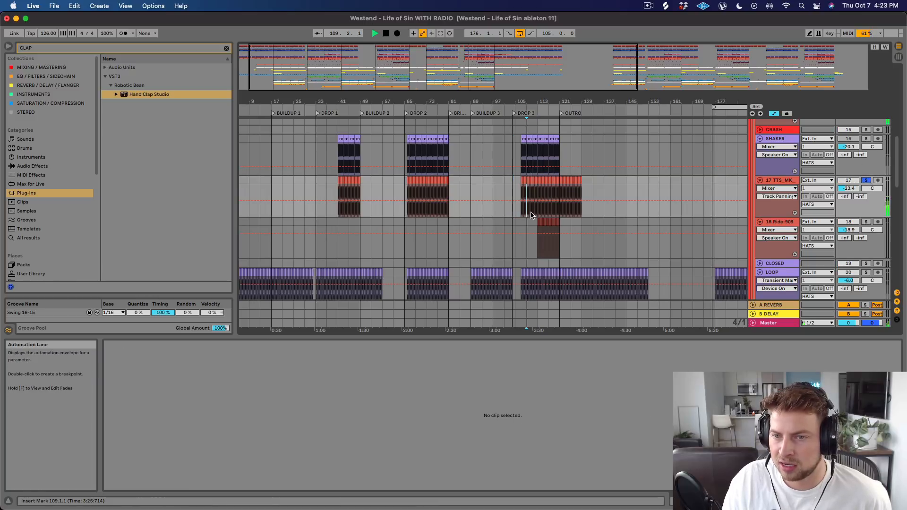
key("space")
left_click_drag(525, 90, 531, 146)
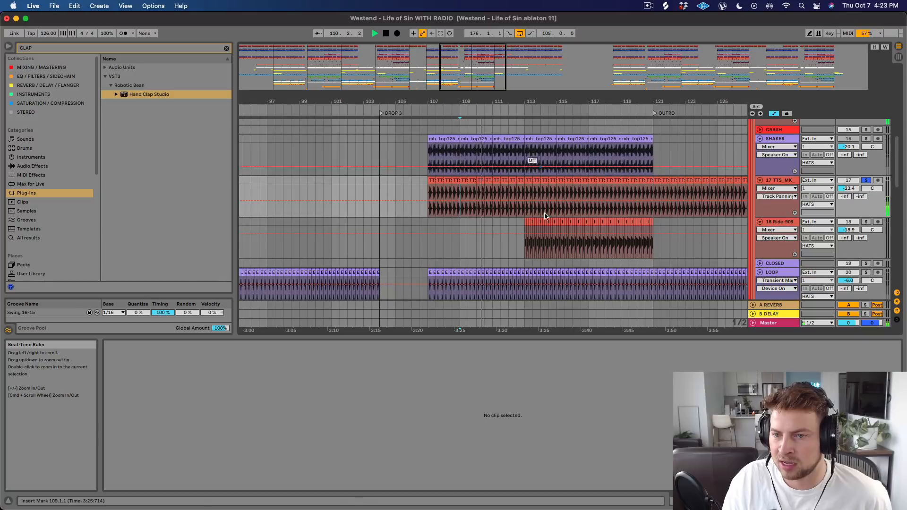
Solo the 18 Ride-909 track and play its clips from the start of the ride in Drop 3.
left_click(525, 222)
key("space")
left_click(866, 222)
key("space")
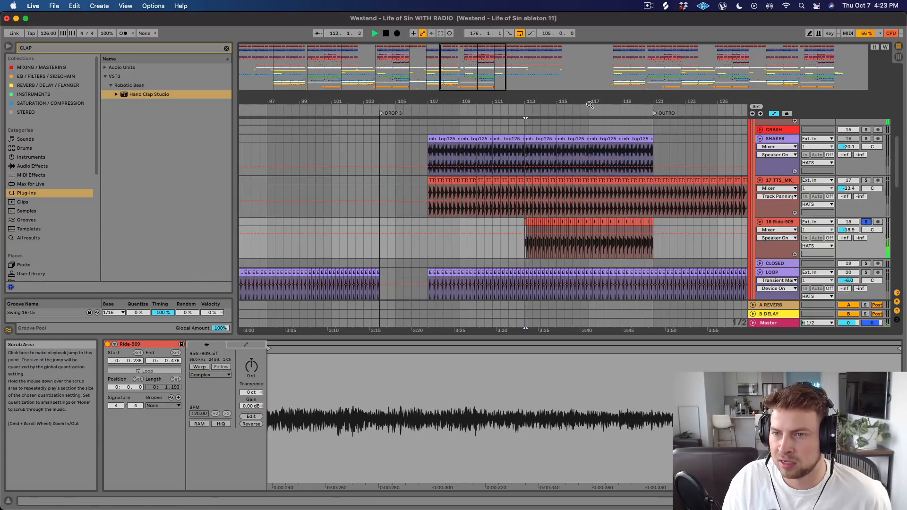
left_click_drag(589, 101, 590, 43)
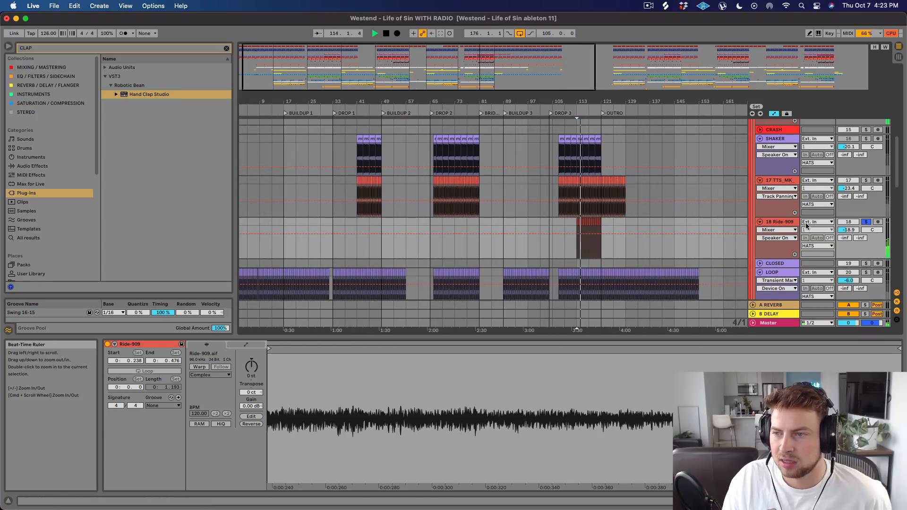
Compare the 18 Ride-909 track in the full mix and soloed, stop playback, and display its device chain.
left_click(867, 222)
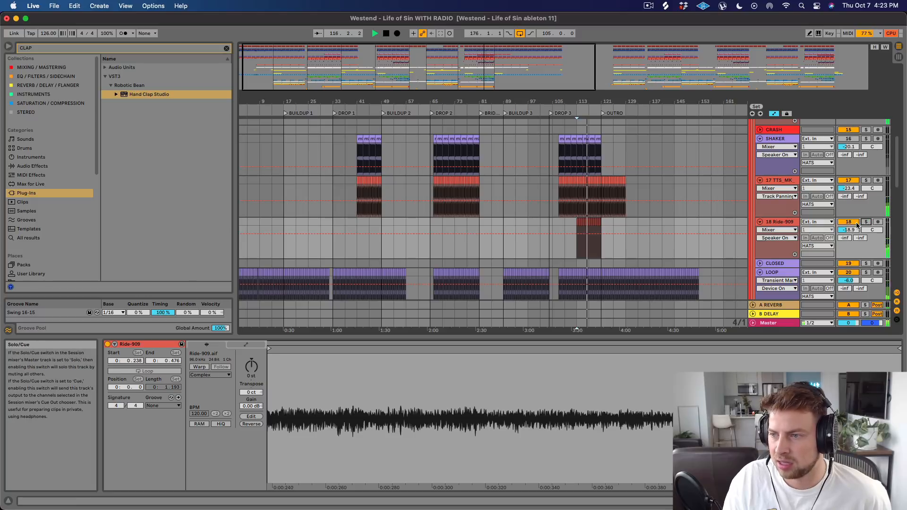
left_click(856, 224)
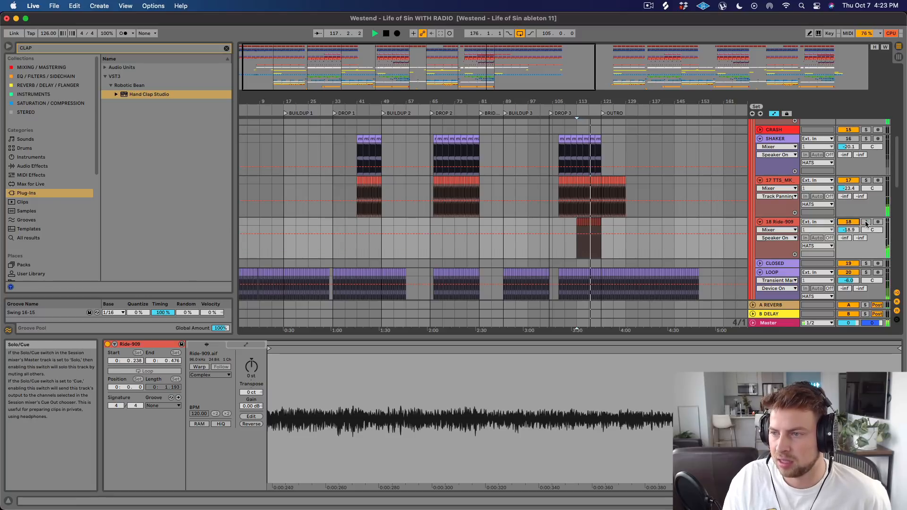
left_click(865, 222)
key("space")
double_click(788, 223)
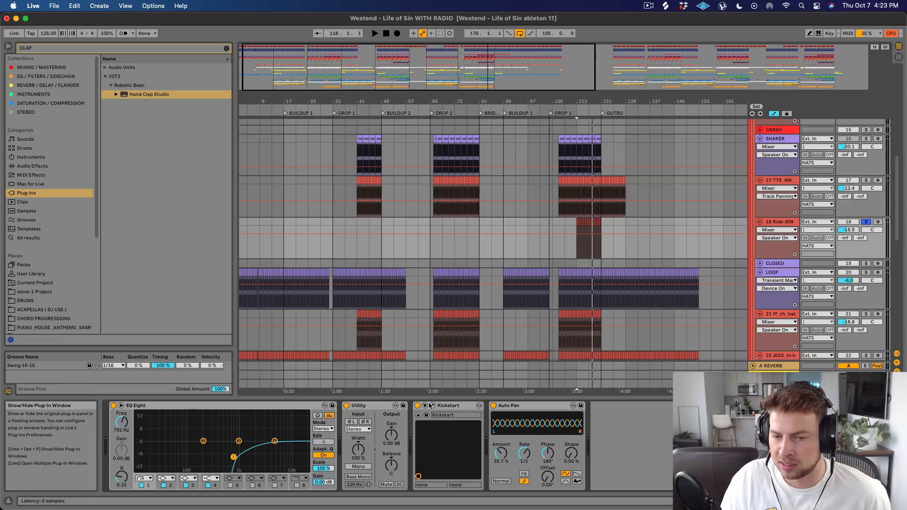
Check the Kickstart plug-in on the 18 Ride-909 track, close its window, and collapse the DRUMS group.
left_click(426, 415)
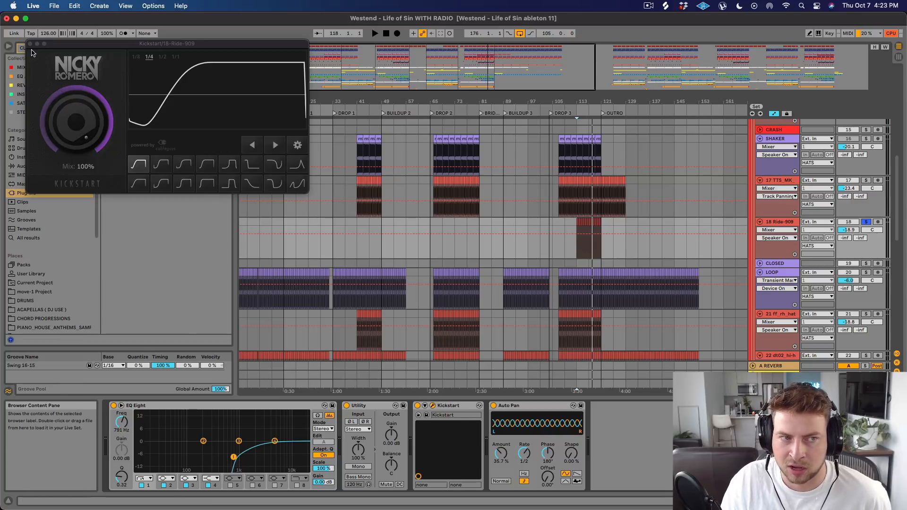
left_click(30, 44)
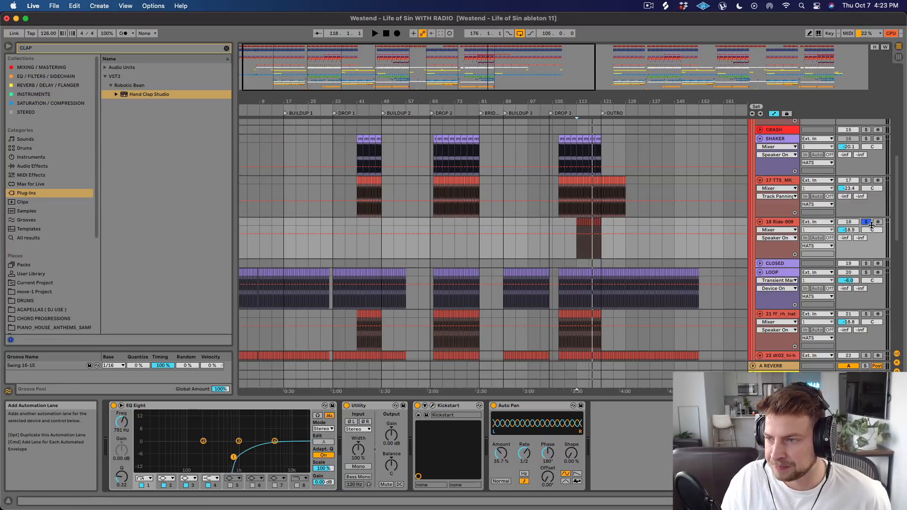
scroll(768, 177, "up", 3)
scroll(768, 178, "up", 5)
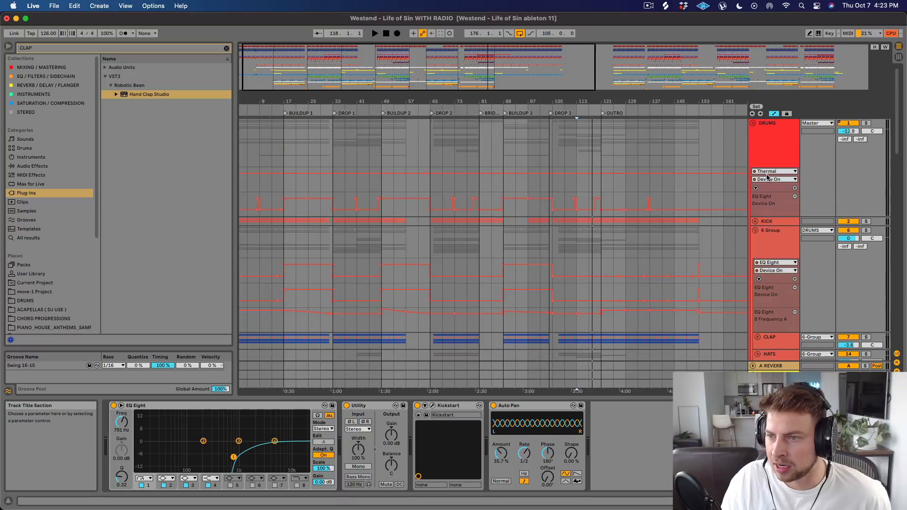
left_click(753, 124)
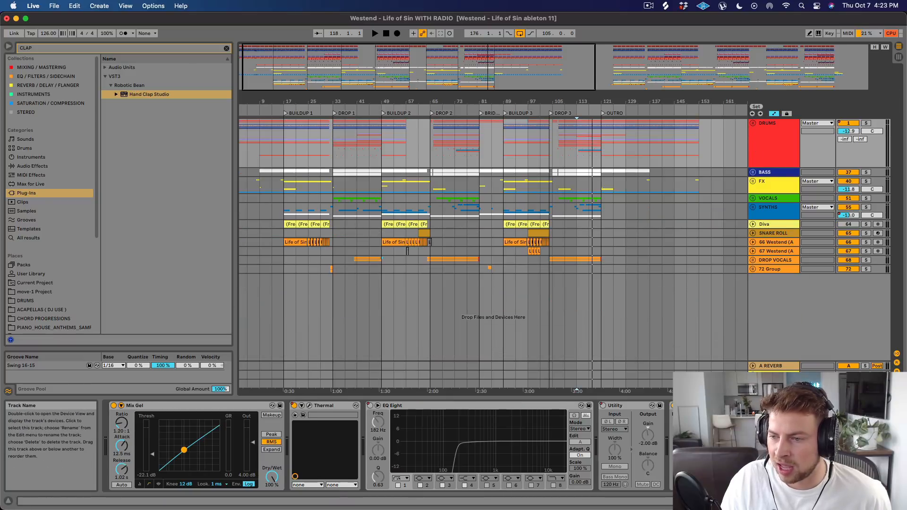
Show the master track's effect chain, unfold the NILES MASTER FOR PRODUCING rack, and fold its OTT Niles Only Down device.
left_click(773, 384)
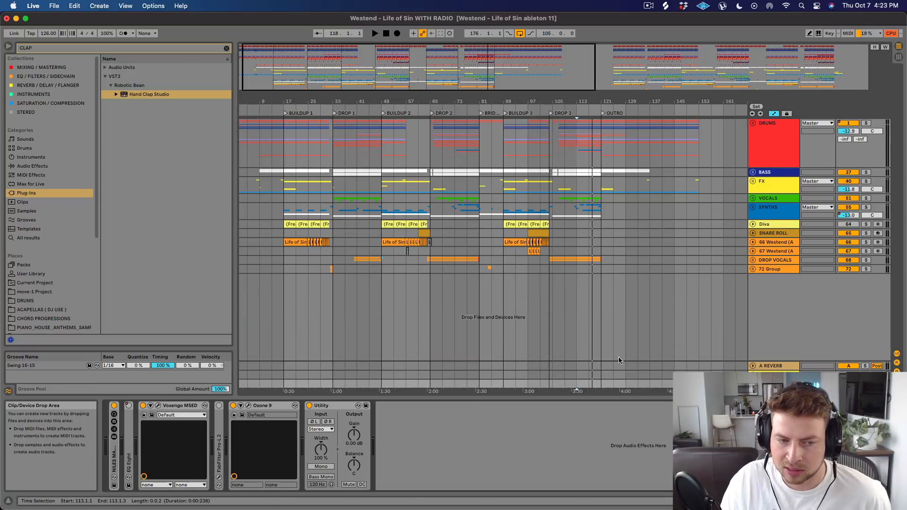
left_click(116, 461)
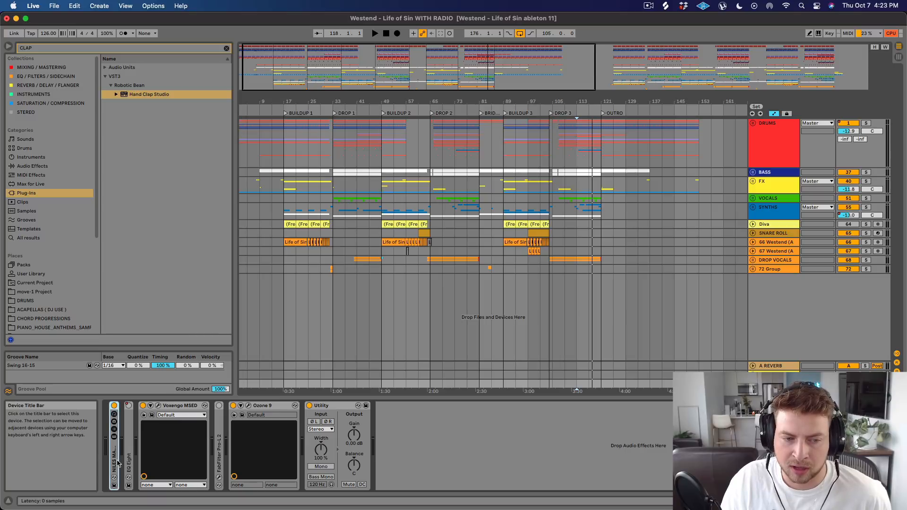
double_click(116, 463)
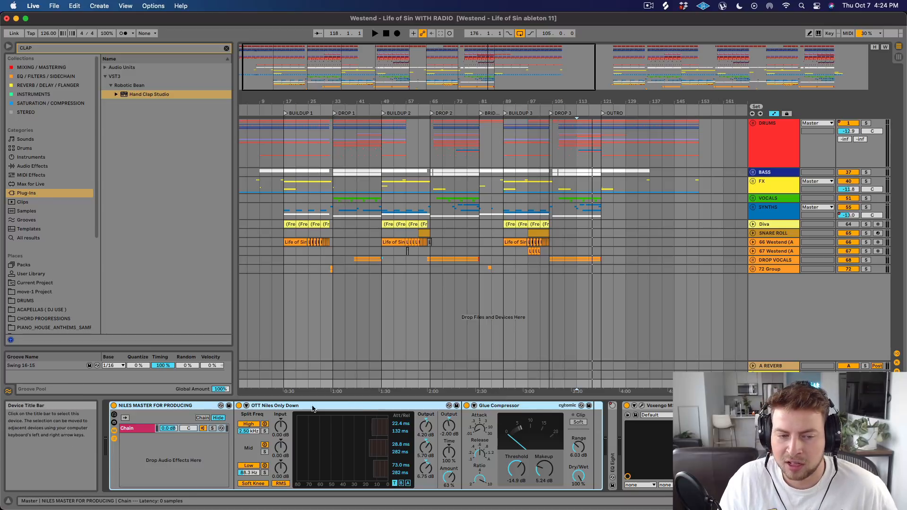
double_click(198, 408)
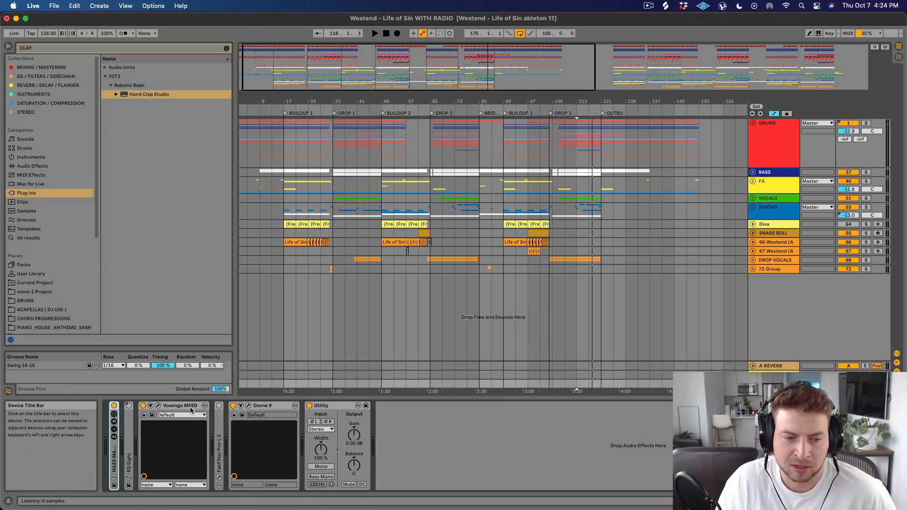
double_click(116, 454)
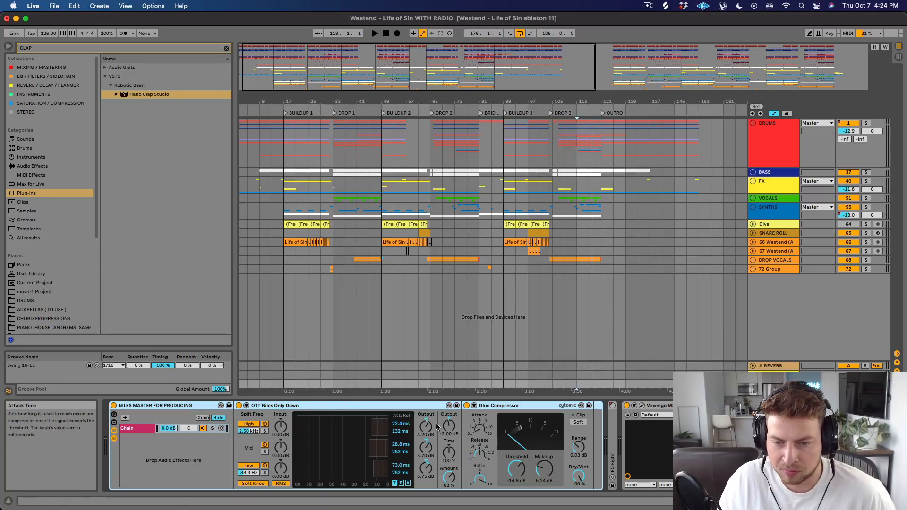
double_click(314, 409)
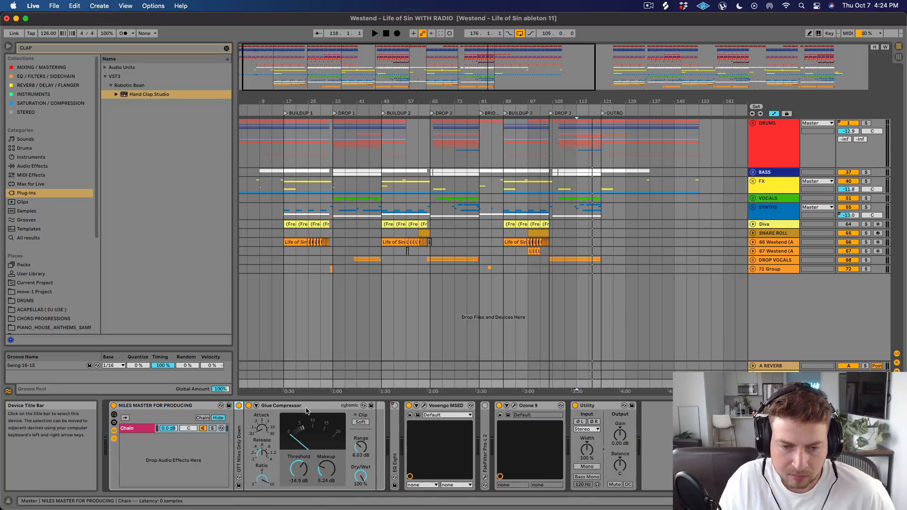
Display the Voxengo MSED plug-in window on the master track and fold the MSED device.
left_click(425, 406)
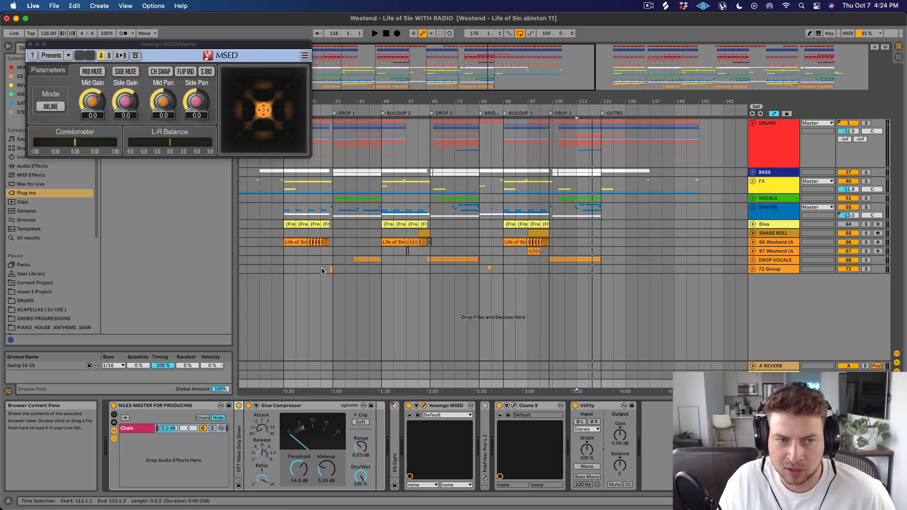
left_click(424, 406)
left_click(424, 406)
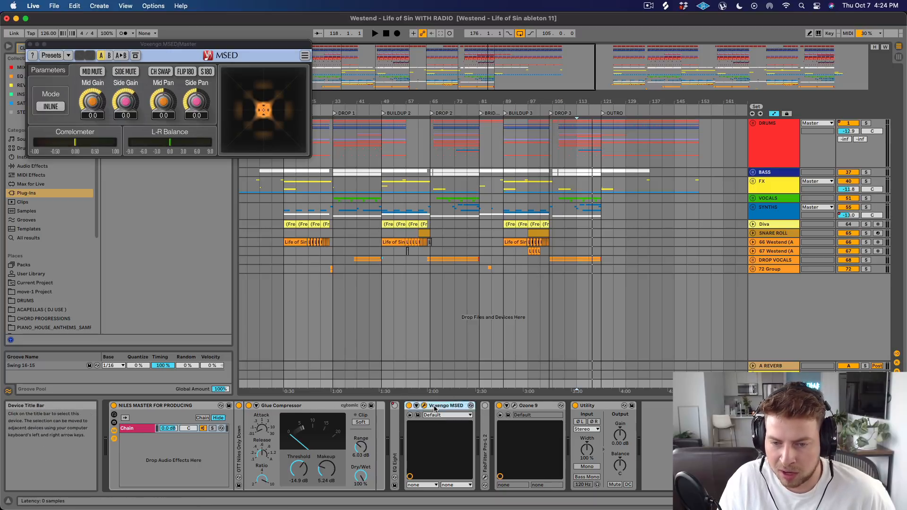
double_click(456, 409)
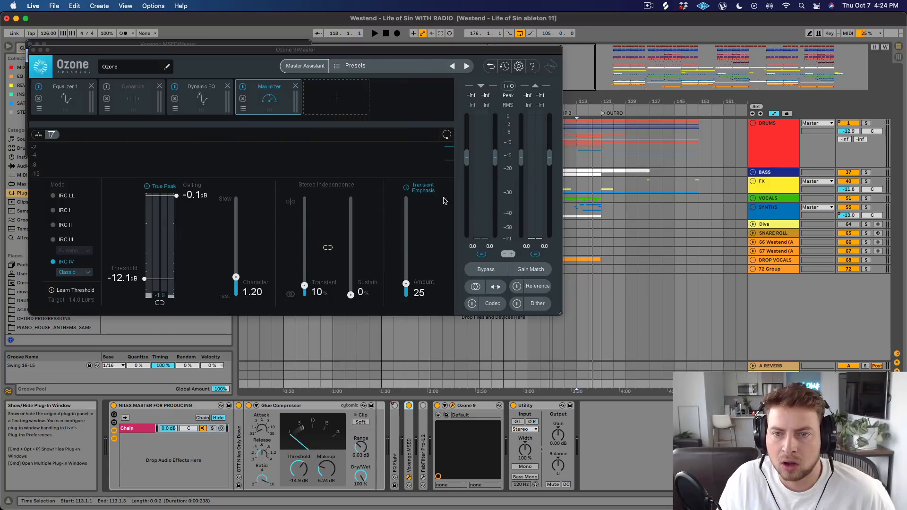
Reposition the Ozone 9 window and review its Equalizer 1, Dynamic EQ and Maximizer modules.
left_click_drag(305, 52, 489, 78)
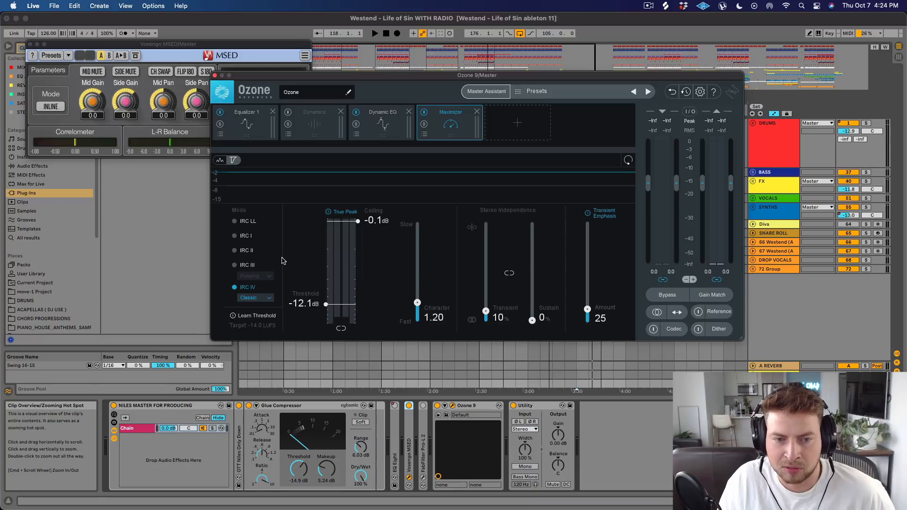
left_click(254, 117)
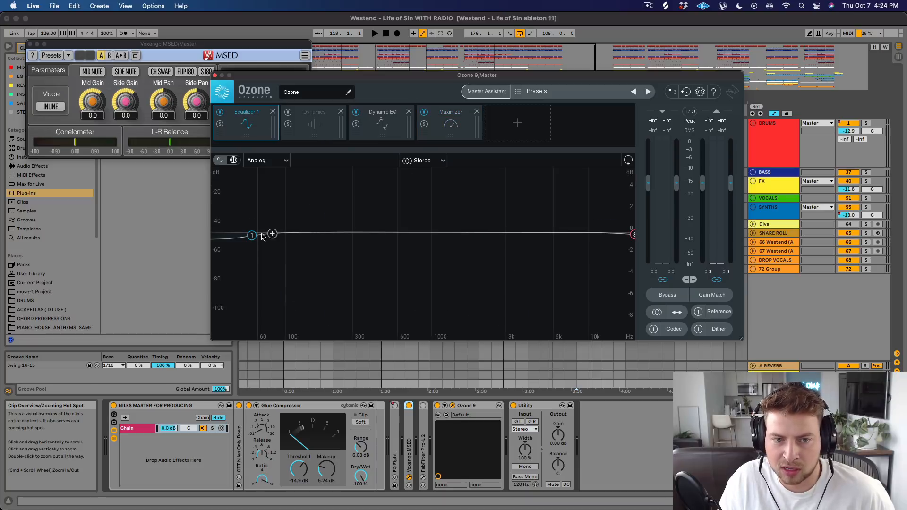
left_click(392, 117)
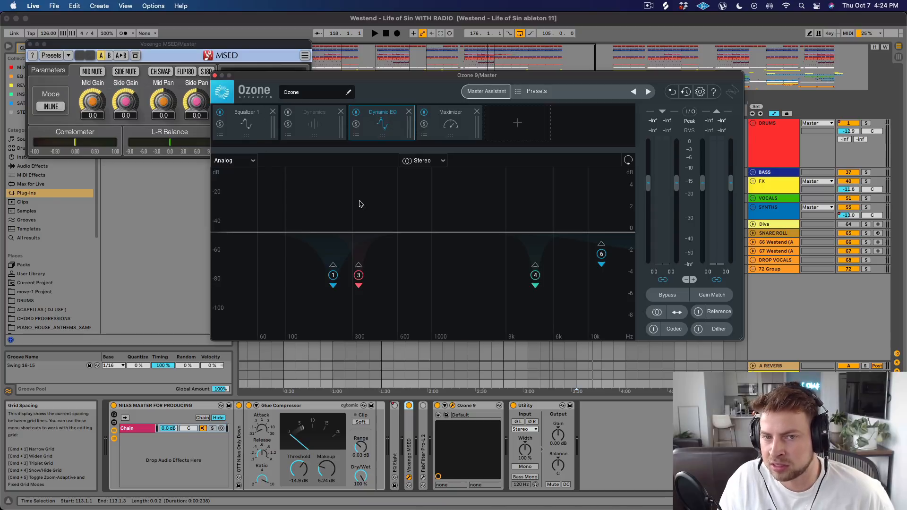
left_click(437, 122)
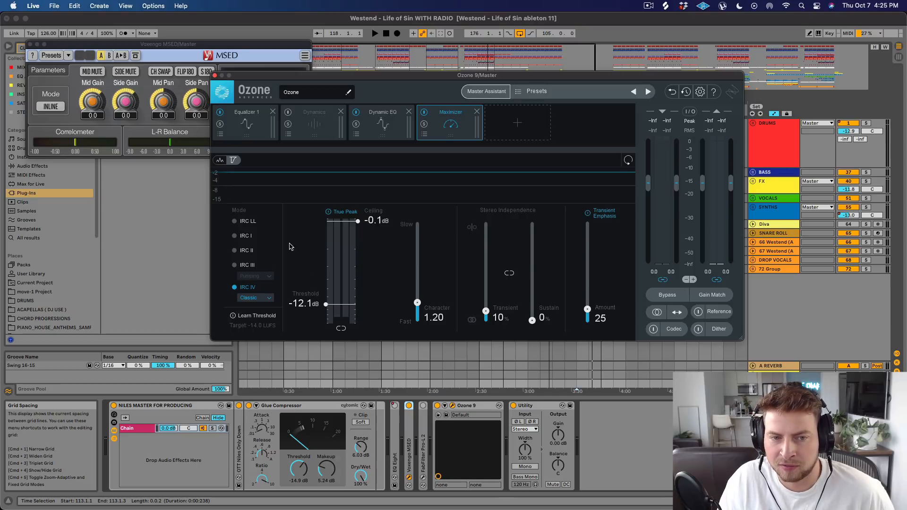
Set the Ozone 9 Maximizer's IRC IV style to Transient and close the plug-in window.
left_click(257, 302)
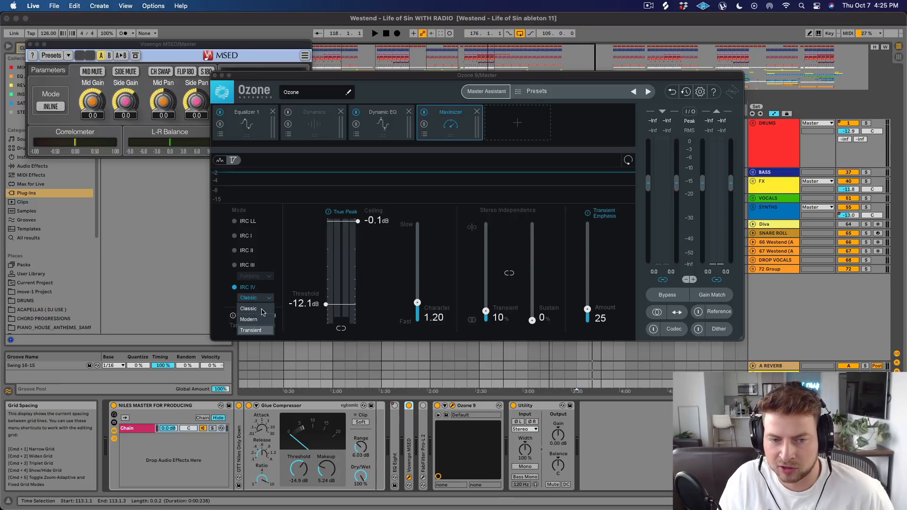
left_click(250, 330)
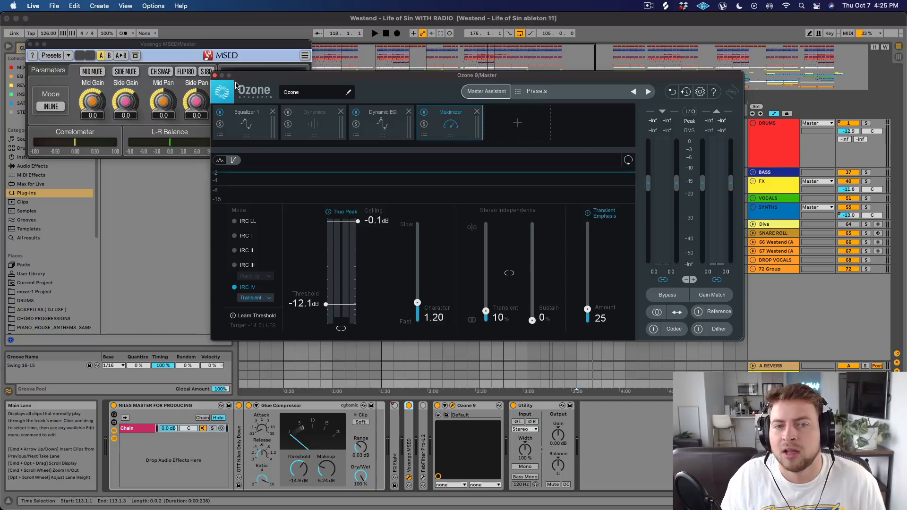
left_click(215, 76)
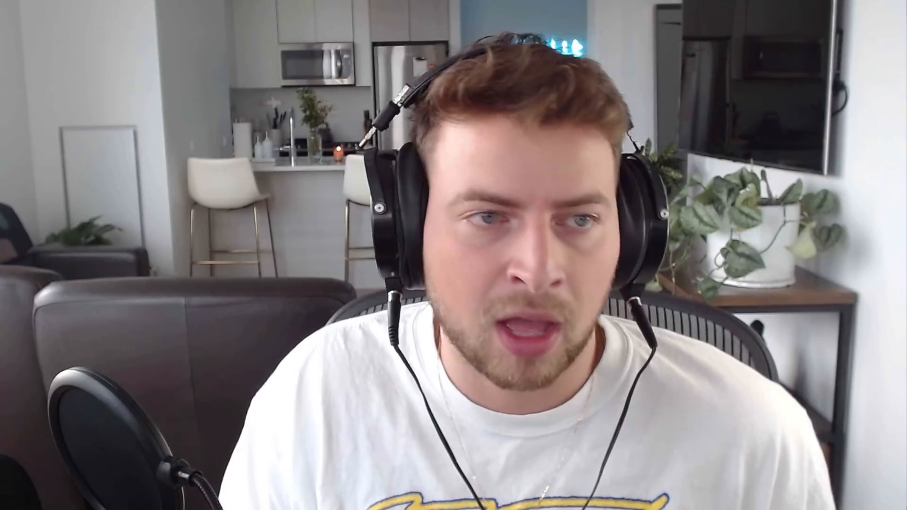